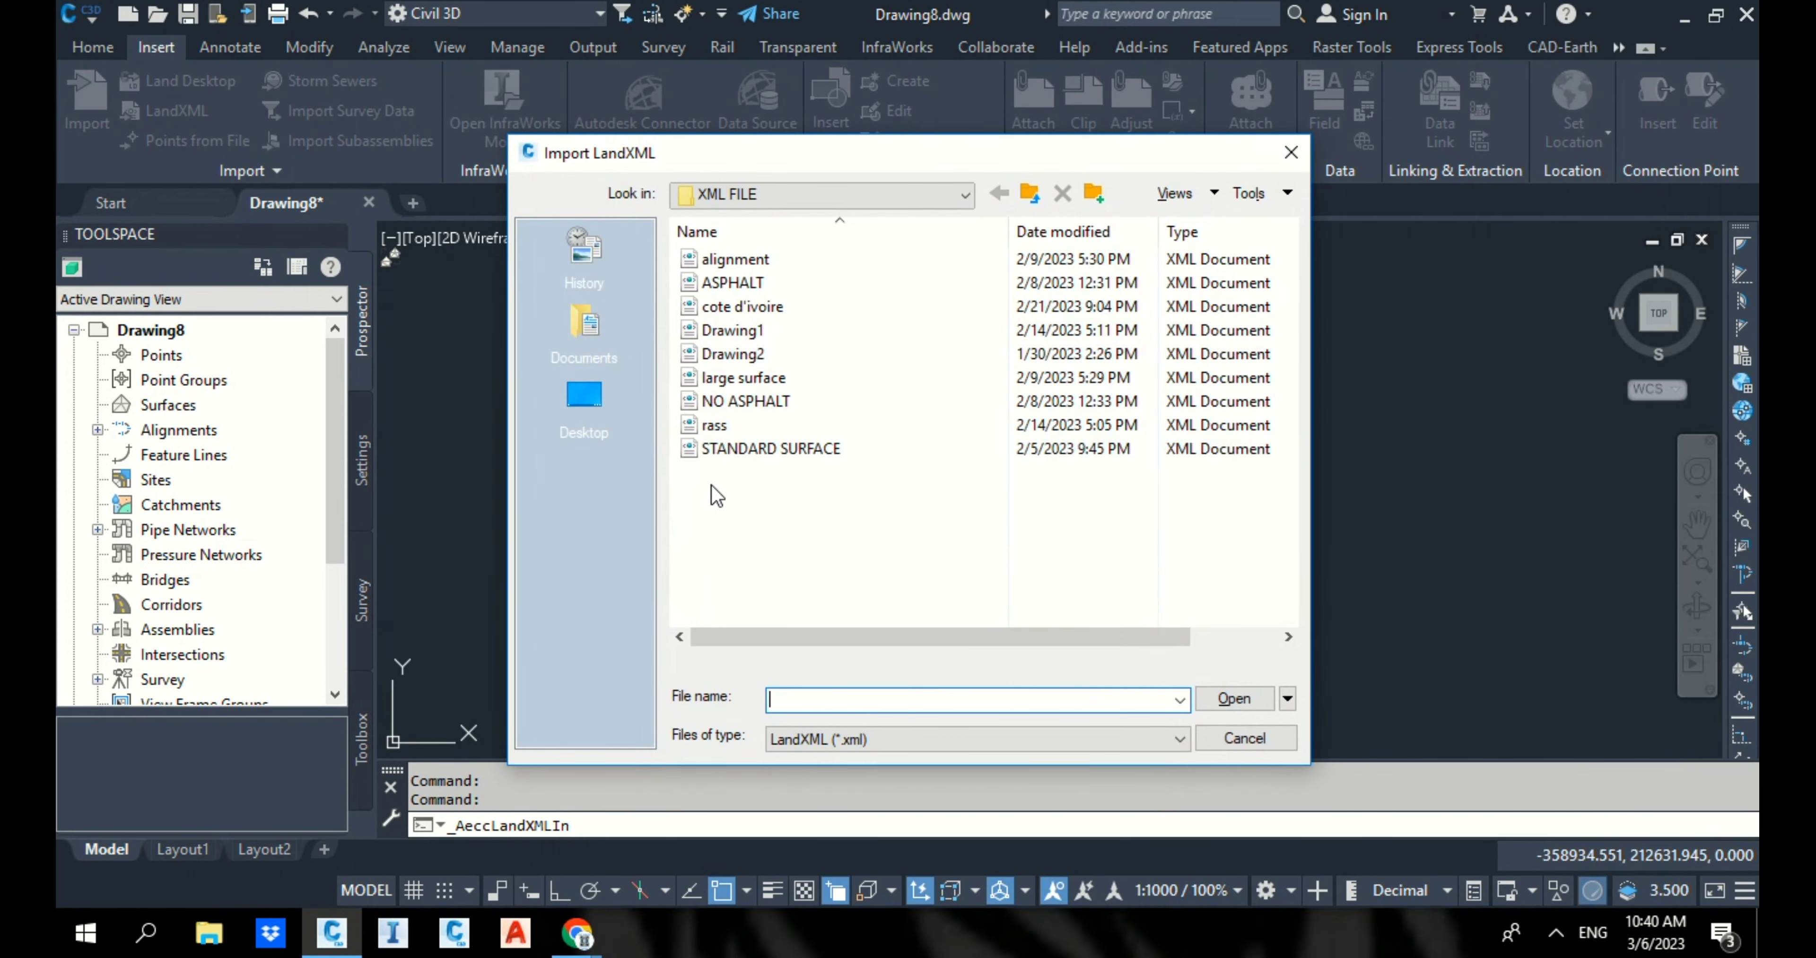
Step: Import the STANDARD SURFACE LandXML file into the drawing with all of its listed content
click(733, 449)
click(1211, 700)
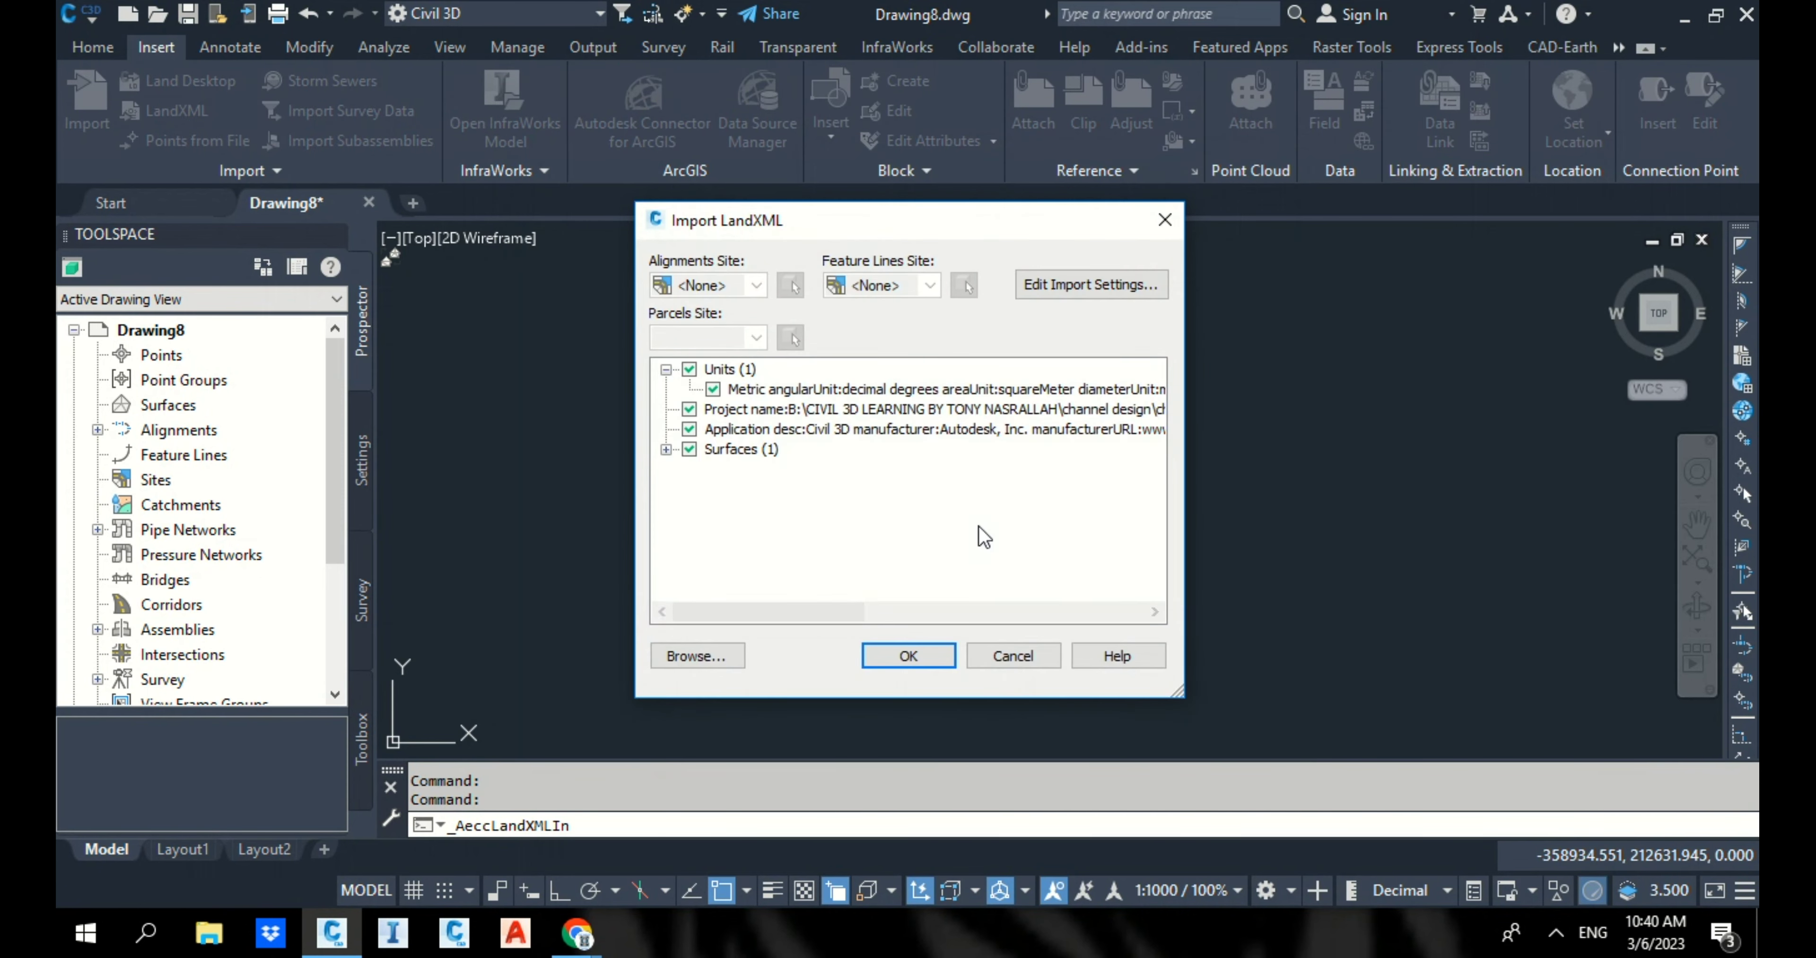
click(910, 655)
scroll(811, 521, down, 5)
Step: Inspect the imported surface in the Object Viewer from the SW Isometric view, then close the viewer
click(827, 458)
right_click(826, 448)
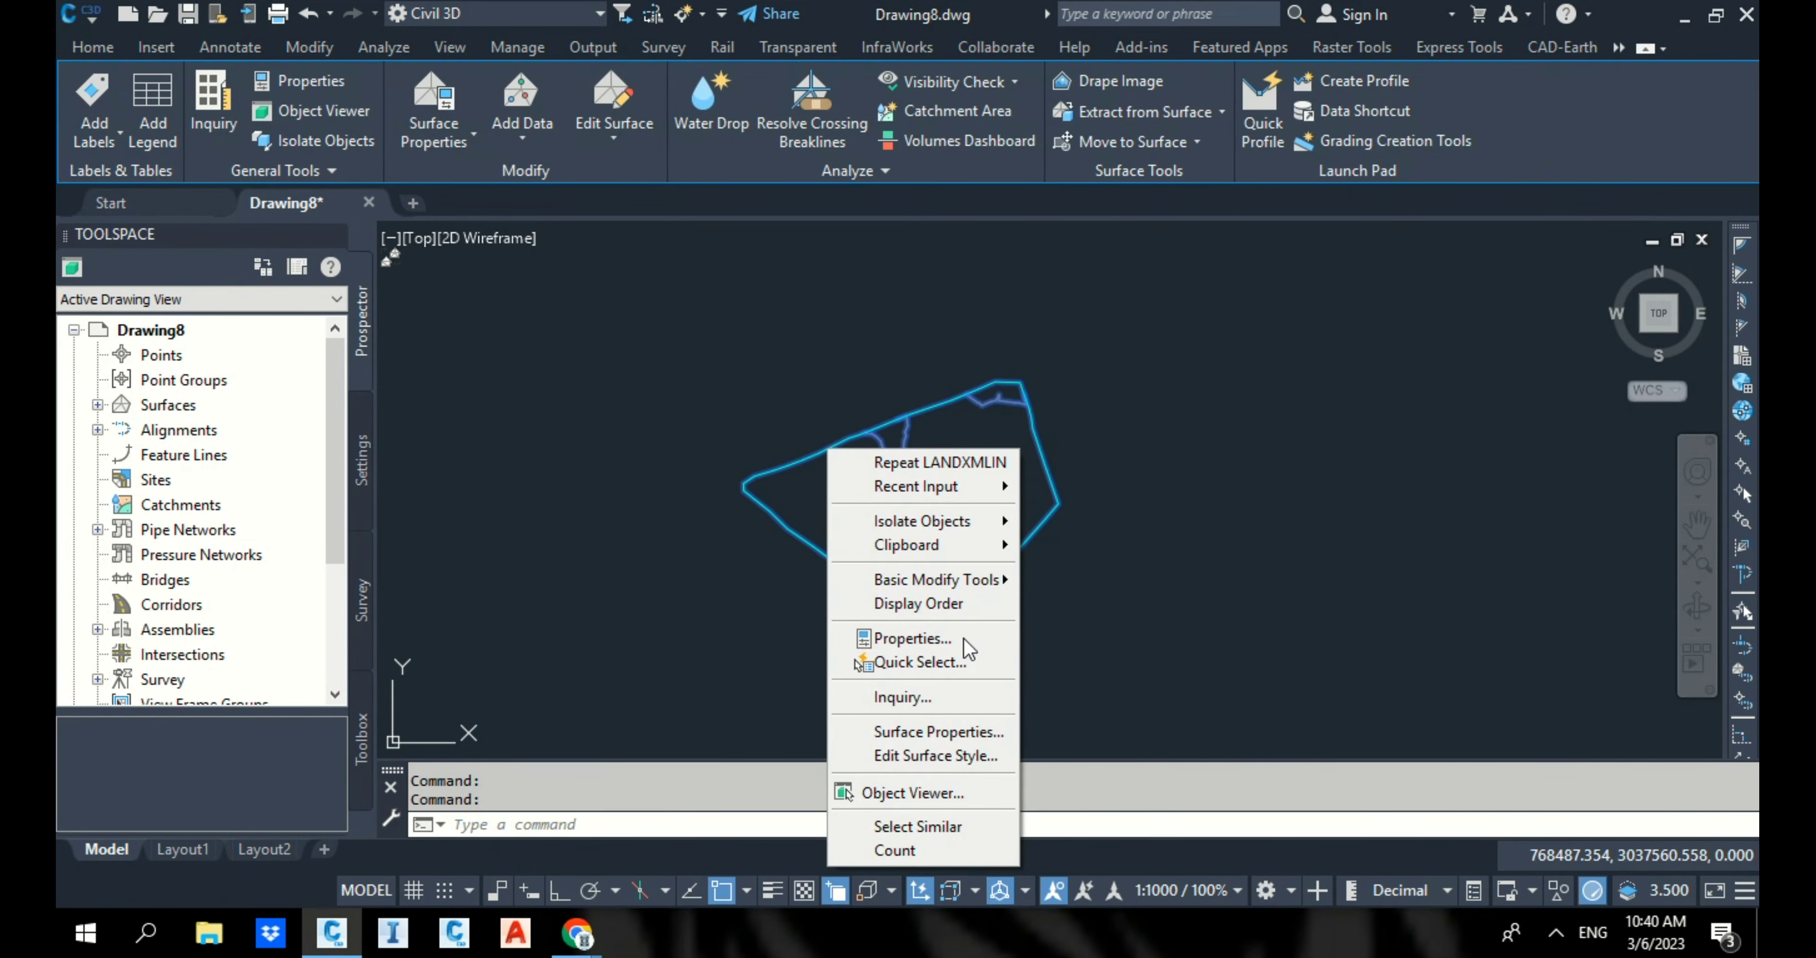
click(972, 794)
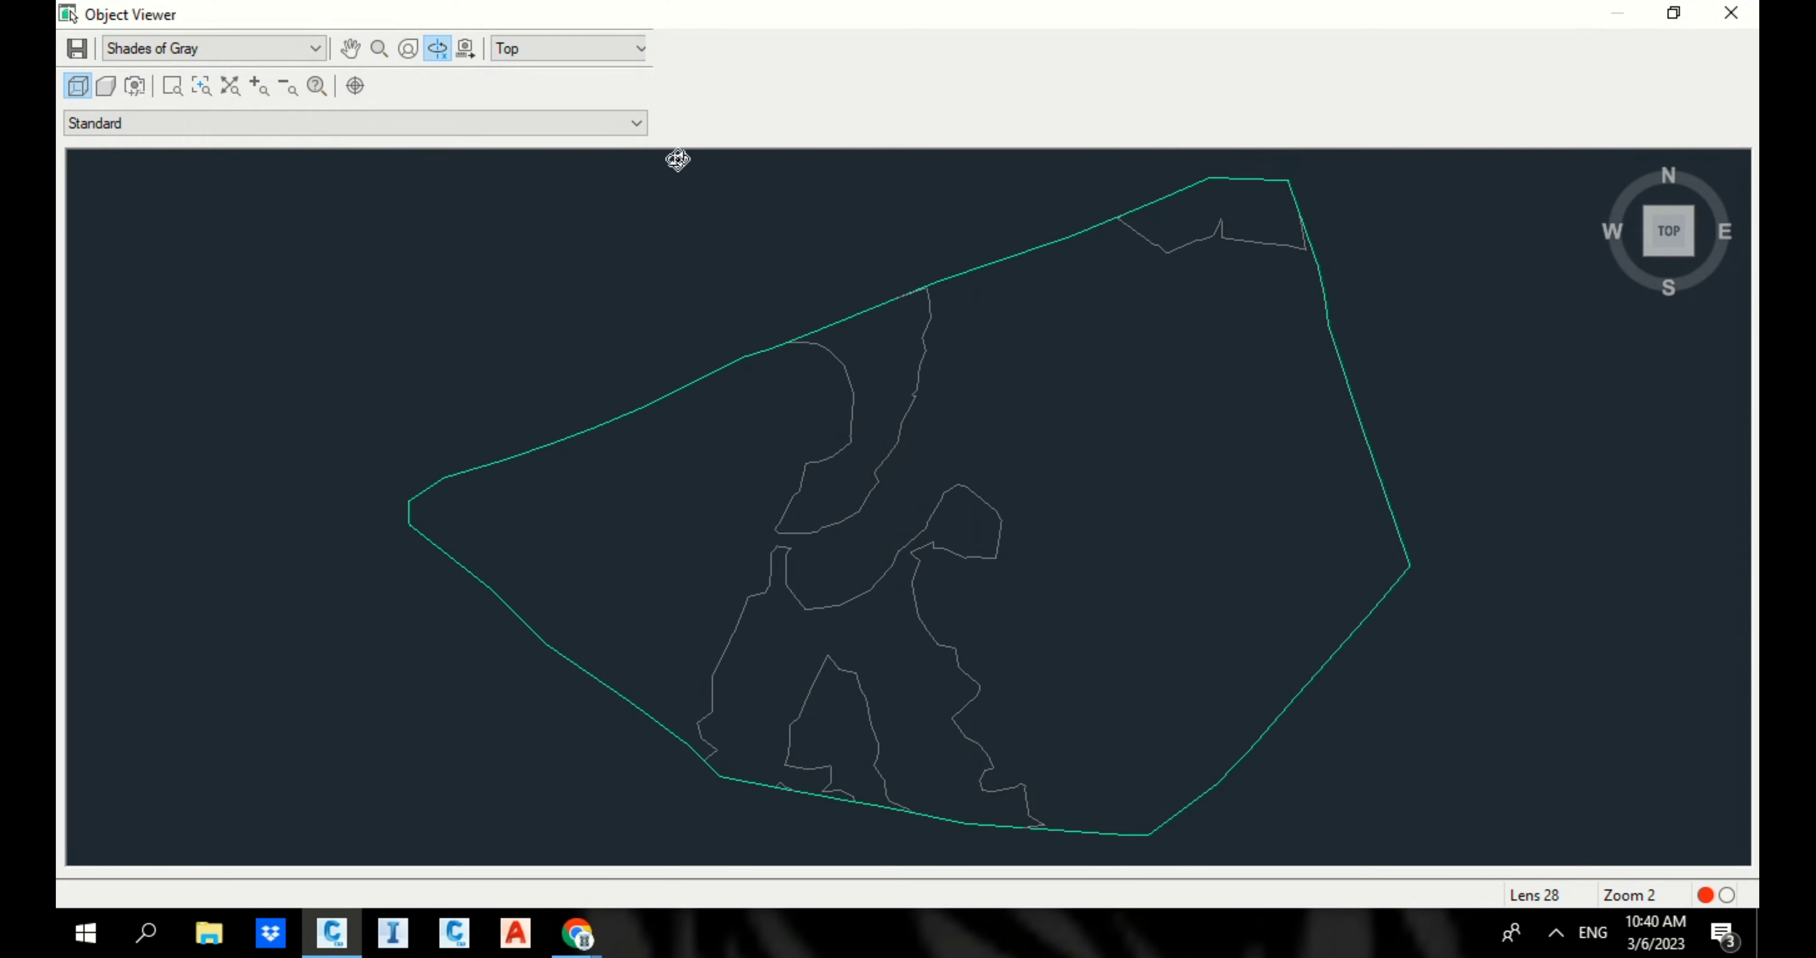
click(582, 53)
click(574, 176)
click(1730, 13)
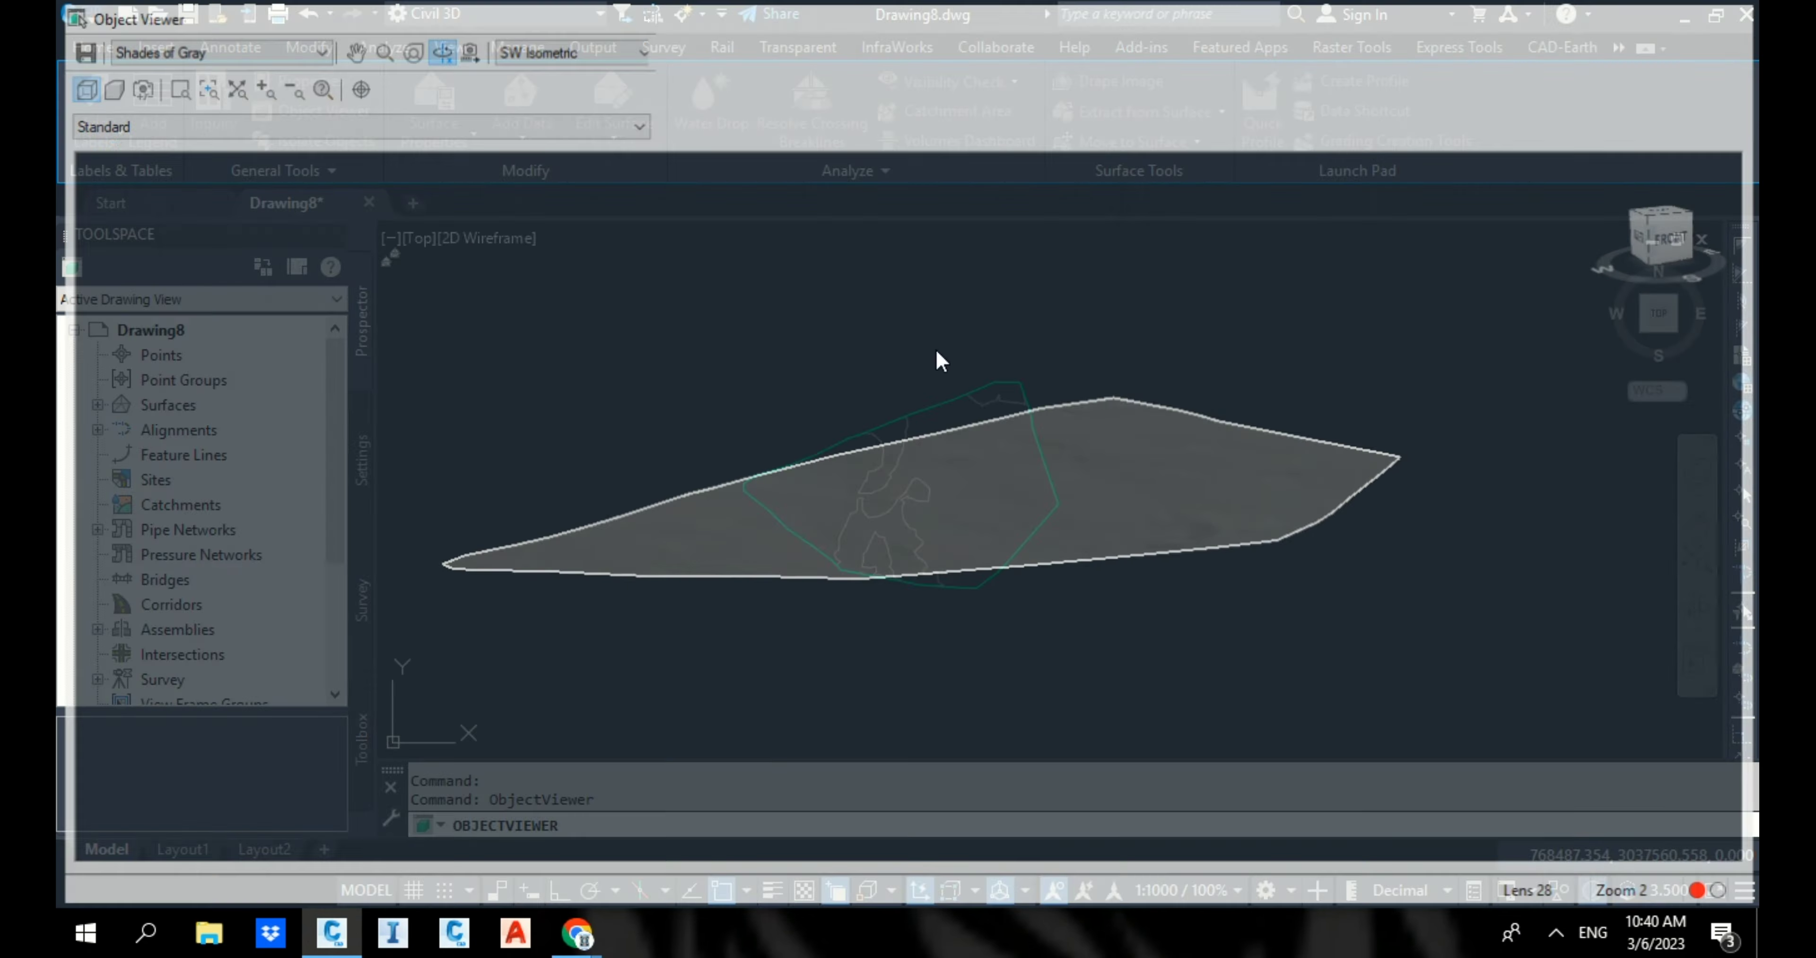
click(171, 380)
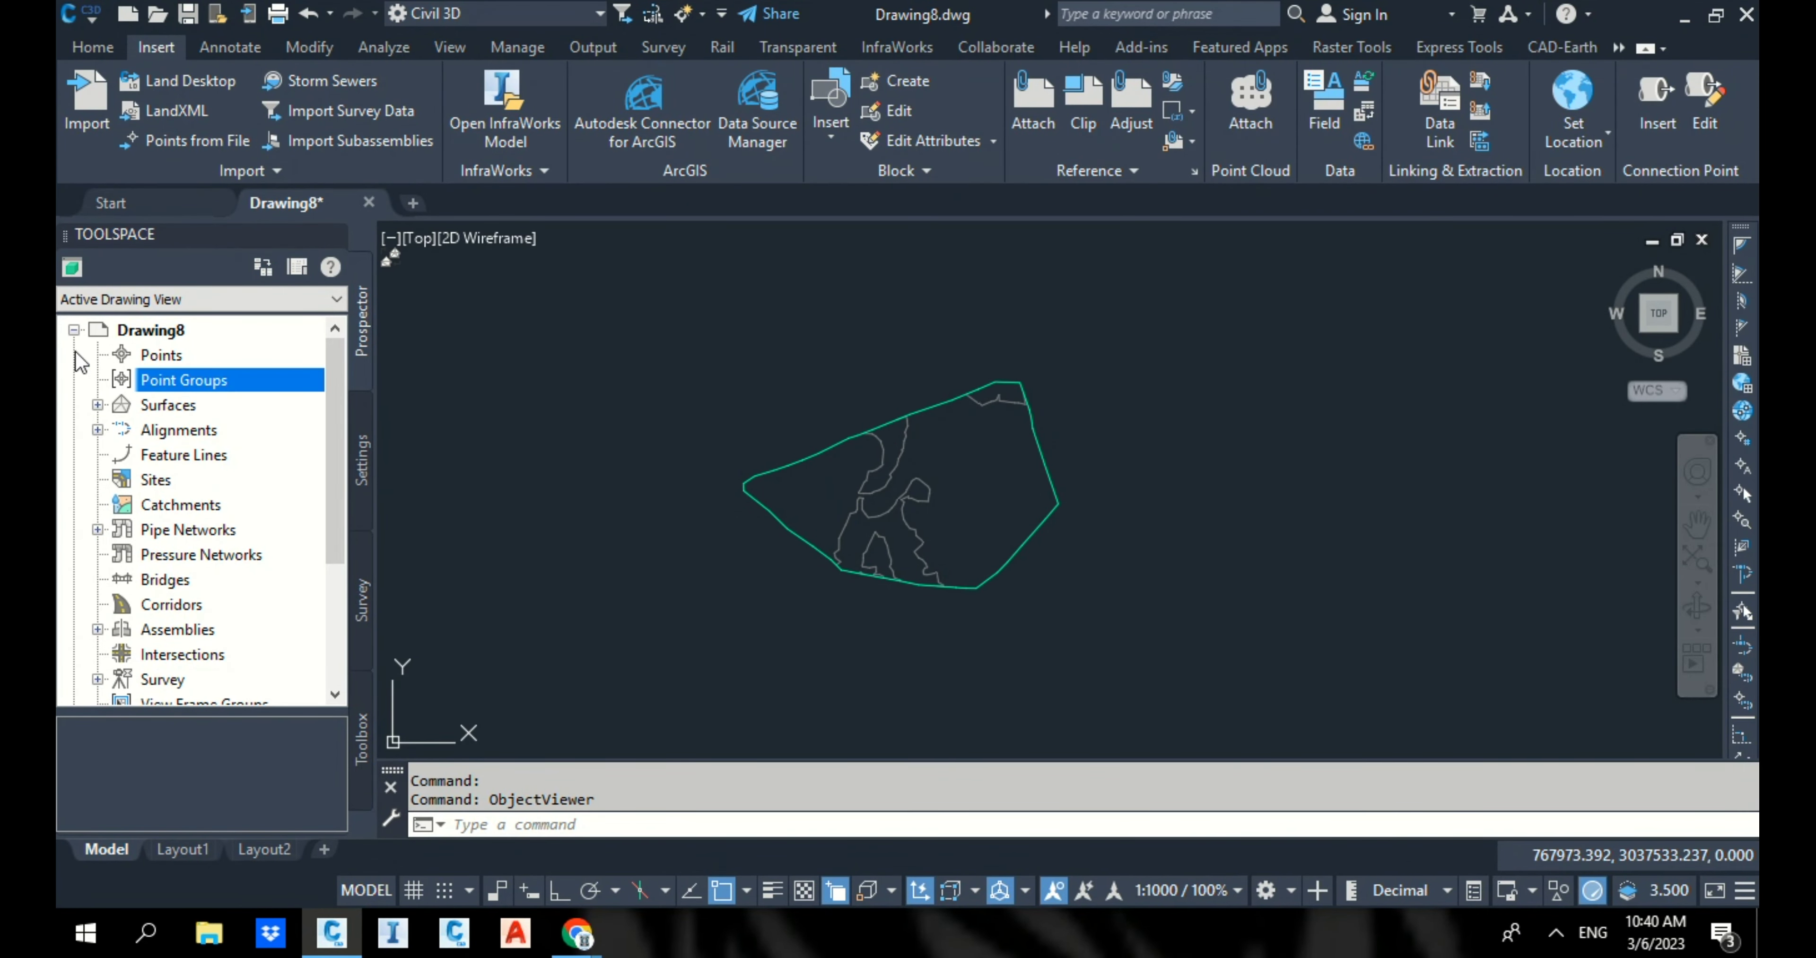
scroll(946, 434, up, 2)
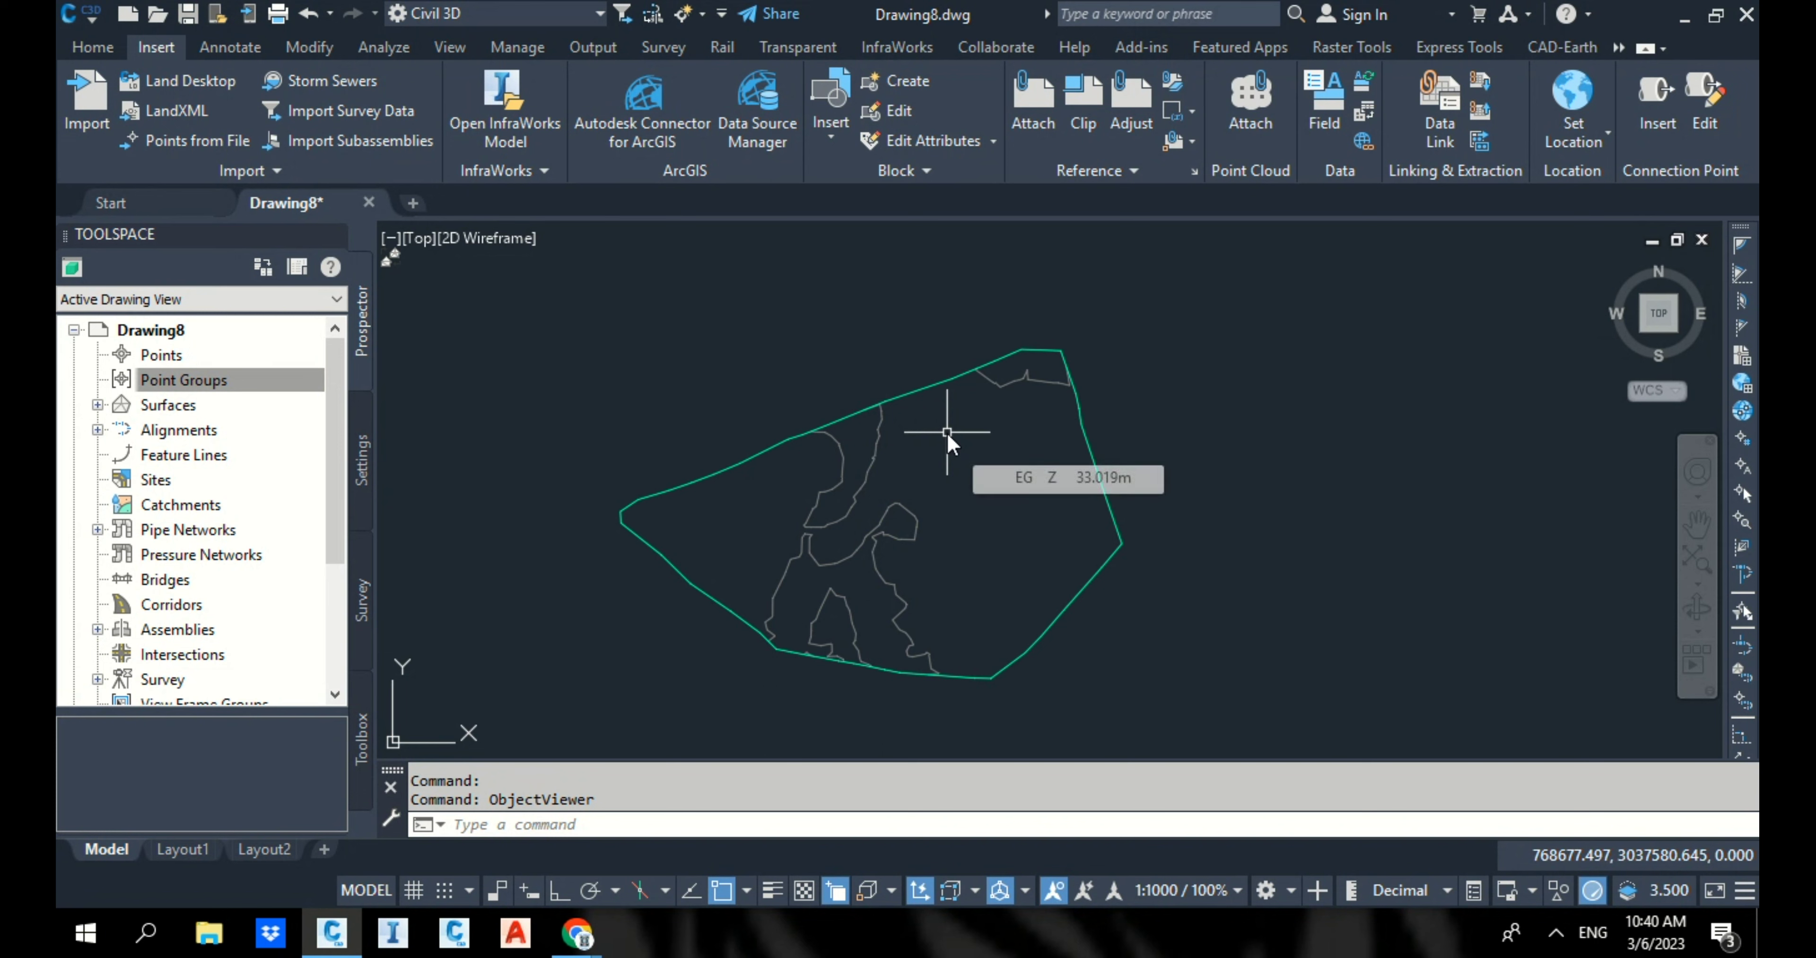
scroll(945, 433, down, 2)
middle_drag(965, 554, 1021, 496)
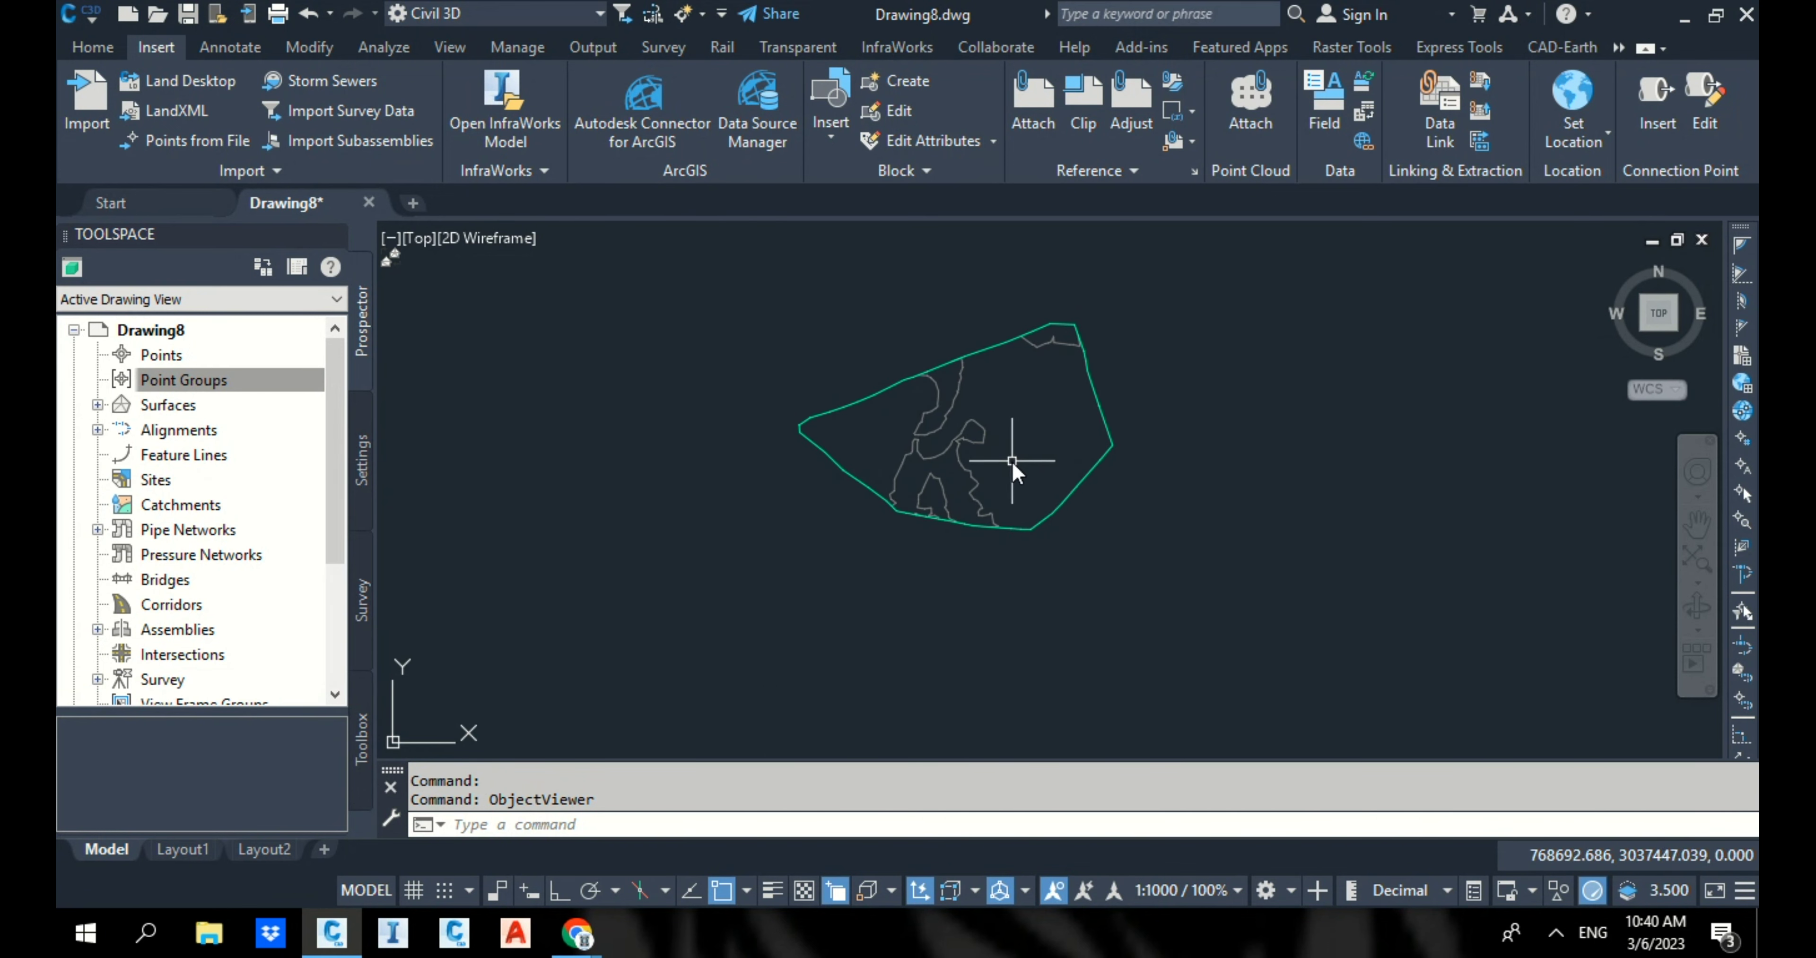
middle_drag(950, 384, 946, 403)
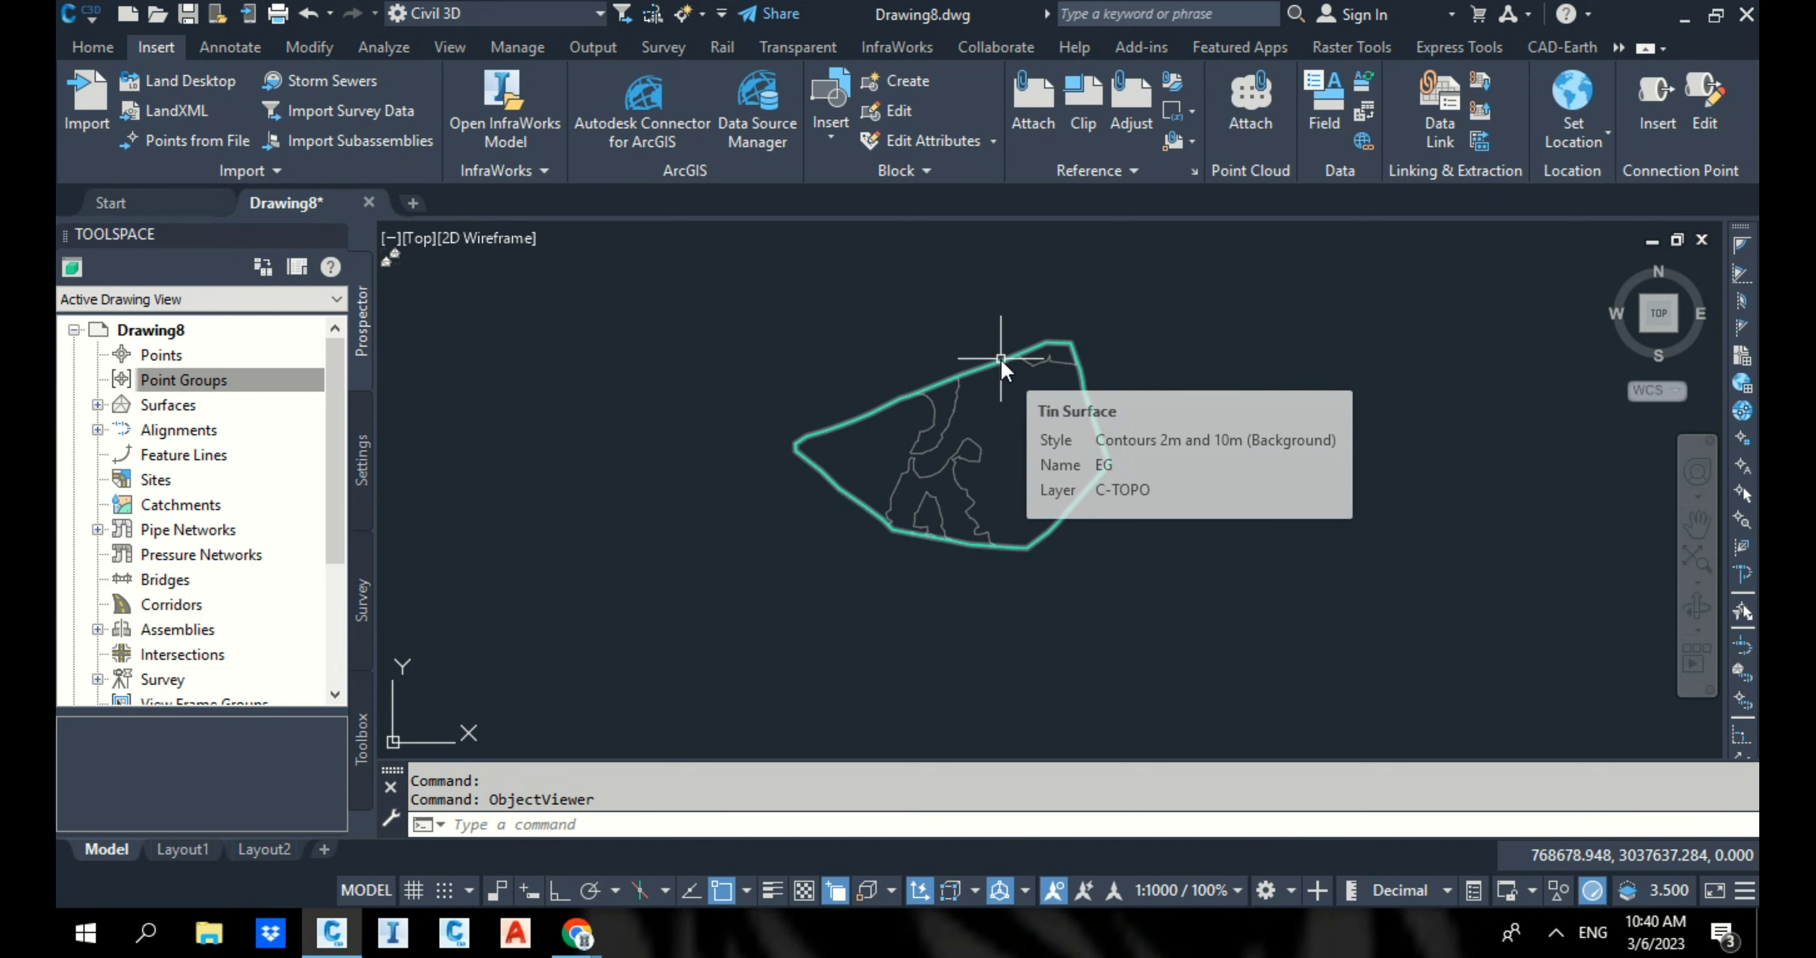
Step: In the point creation settings, set Prompt For Descriptions to Automatic and the default description to EG
click(92, 46)
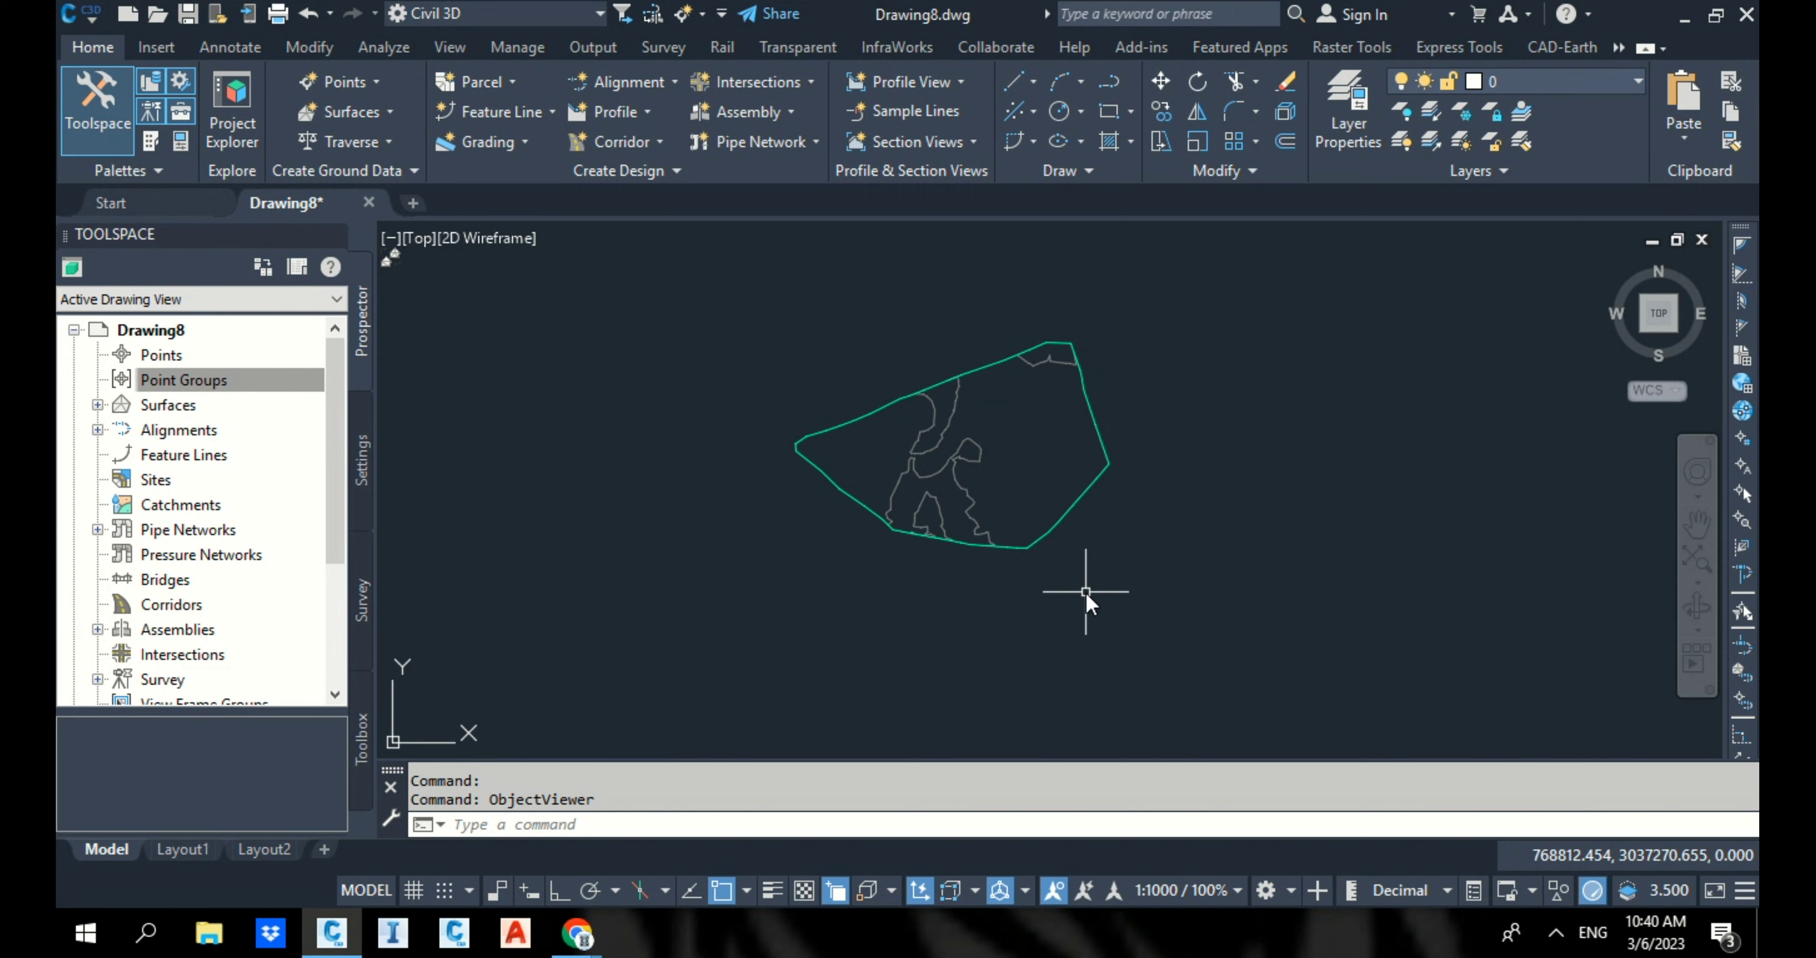
click(342, 83)
click(424, 114)
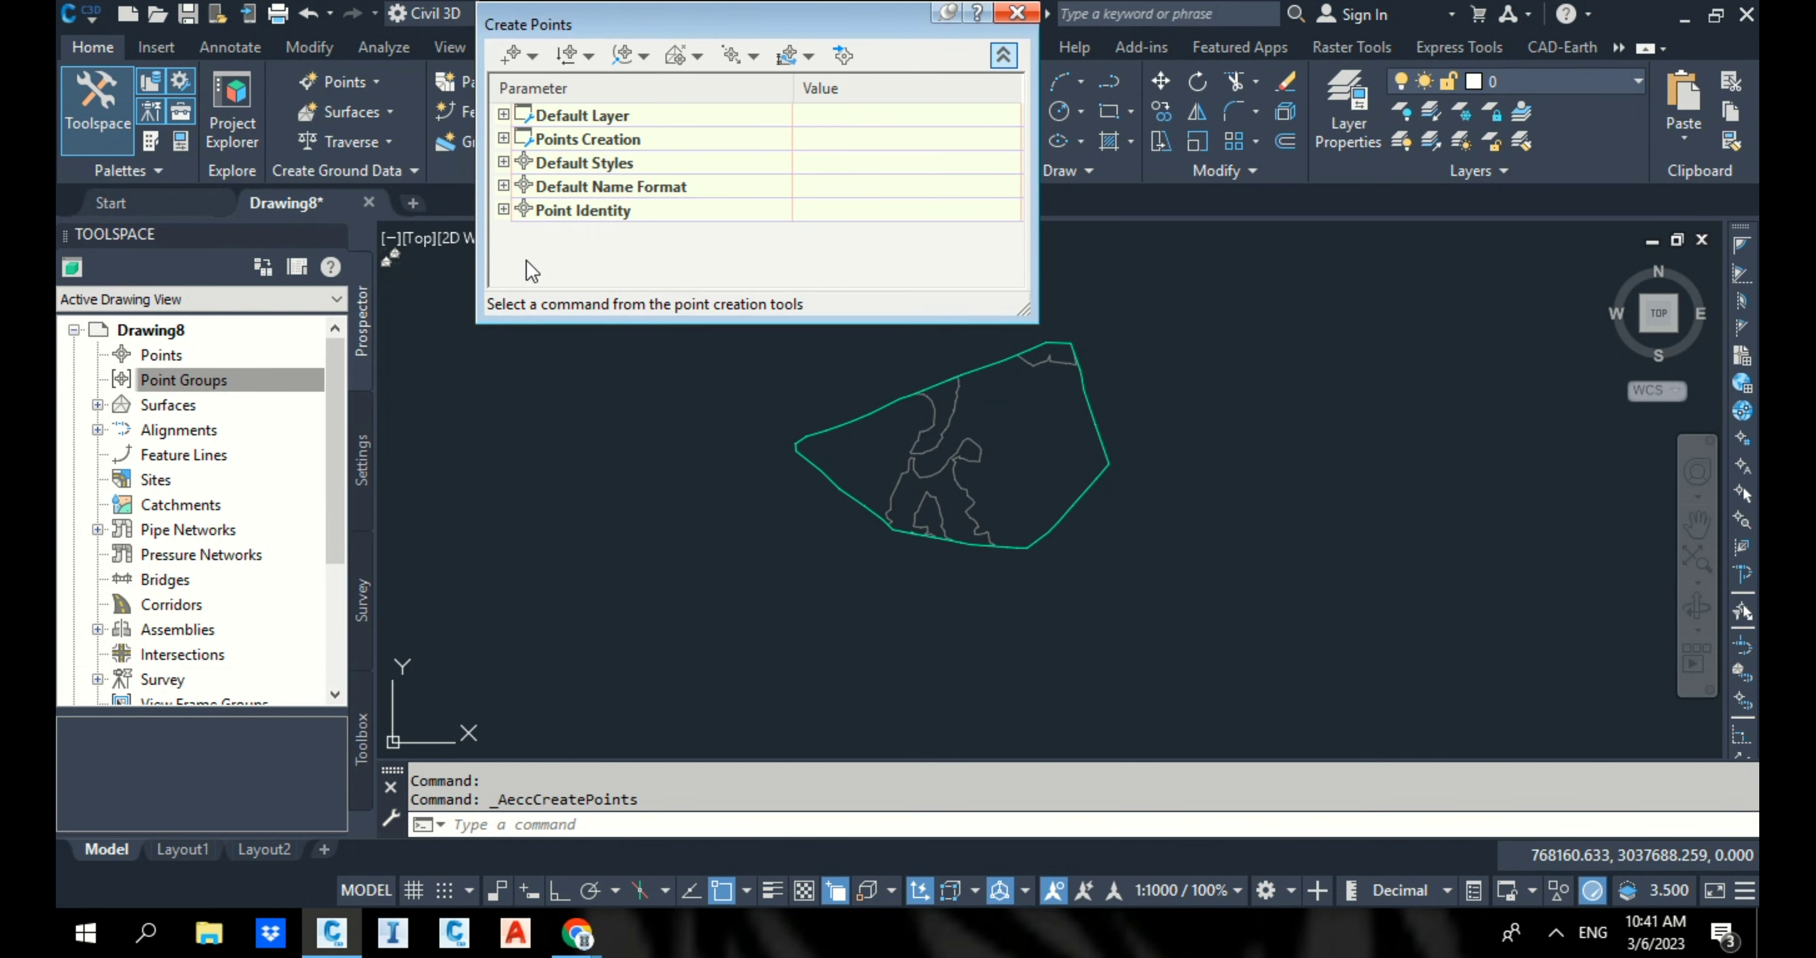
click(503, 139)
scroll(658, 221, down, 1)
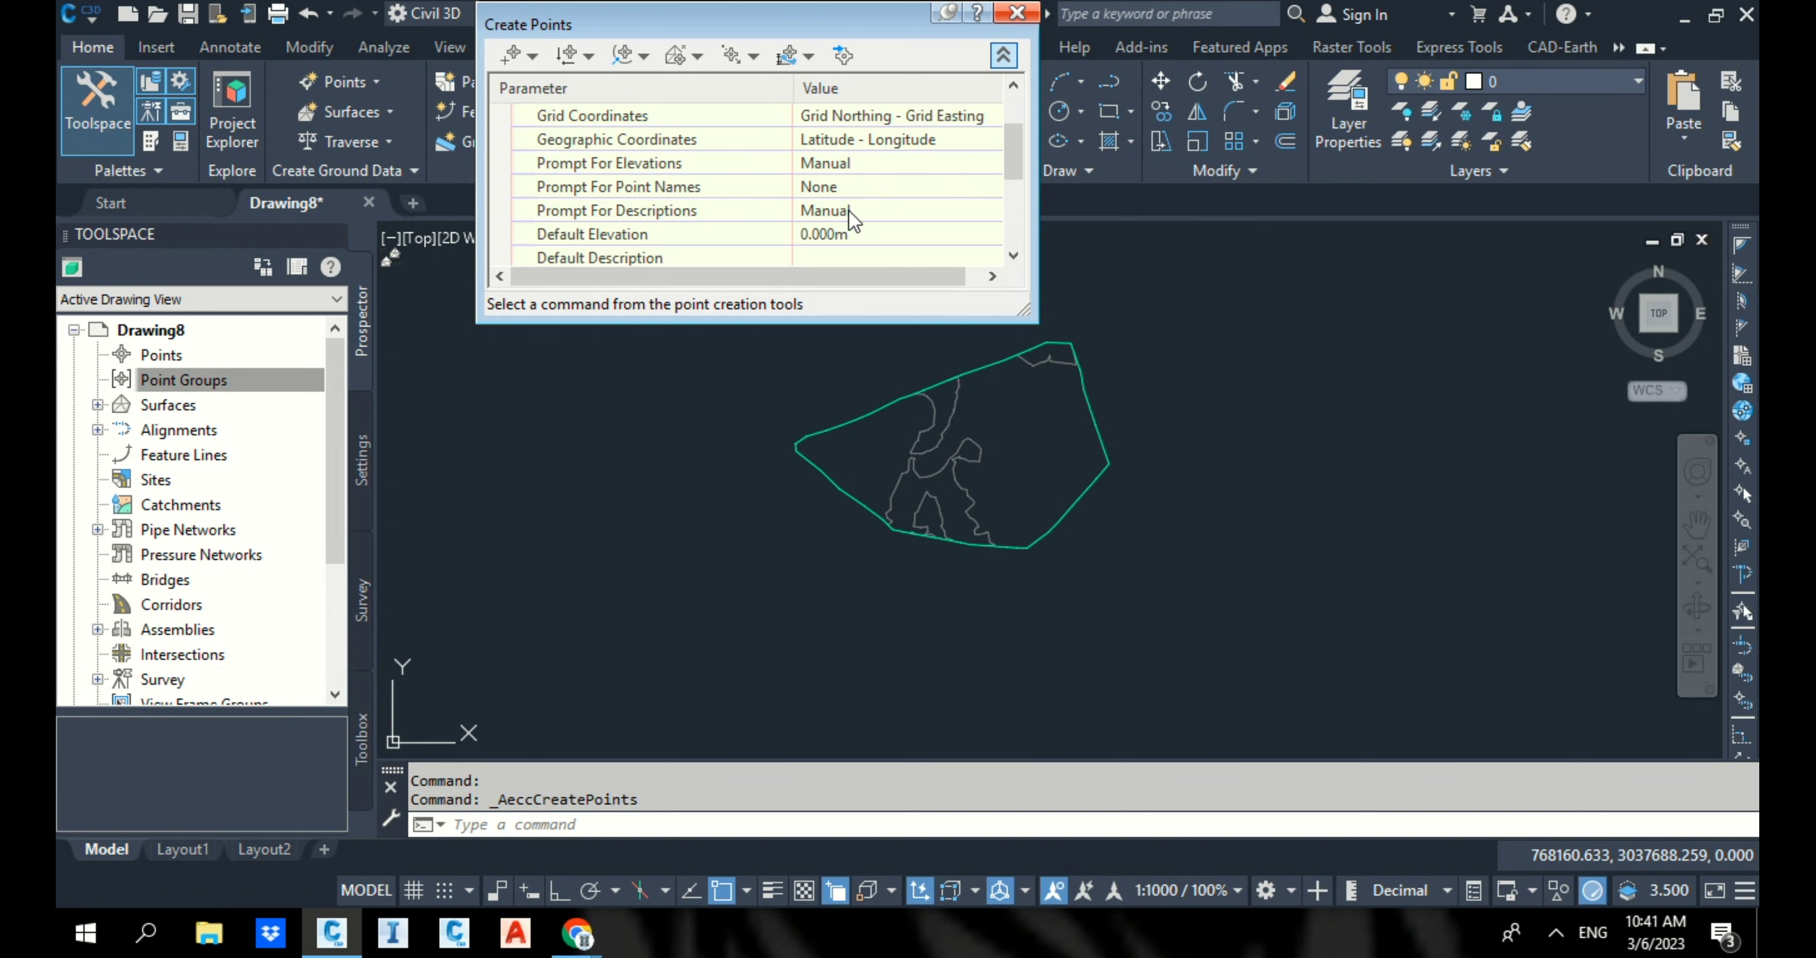
click(861, 210)
click(861, 210)
click(861, 229)
scroll(803, 252, down, 3)
scroll(802, 252, up, 3)
click(821, 211)
double_click(821, 212)
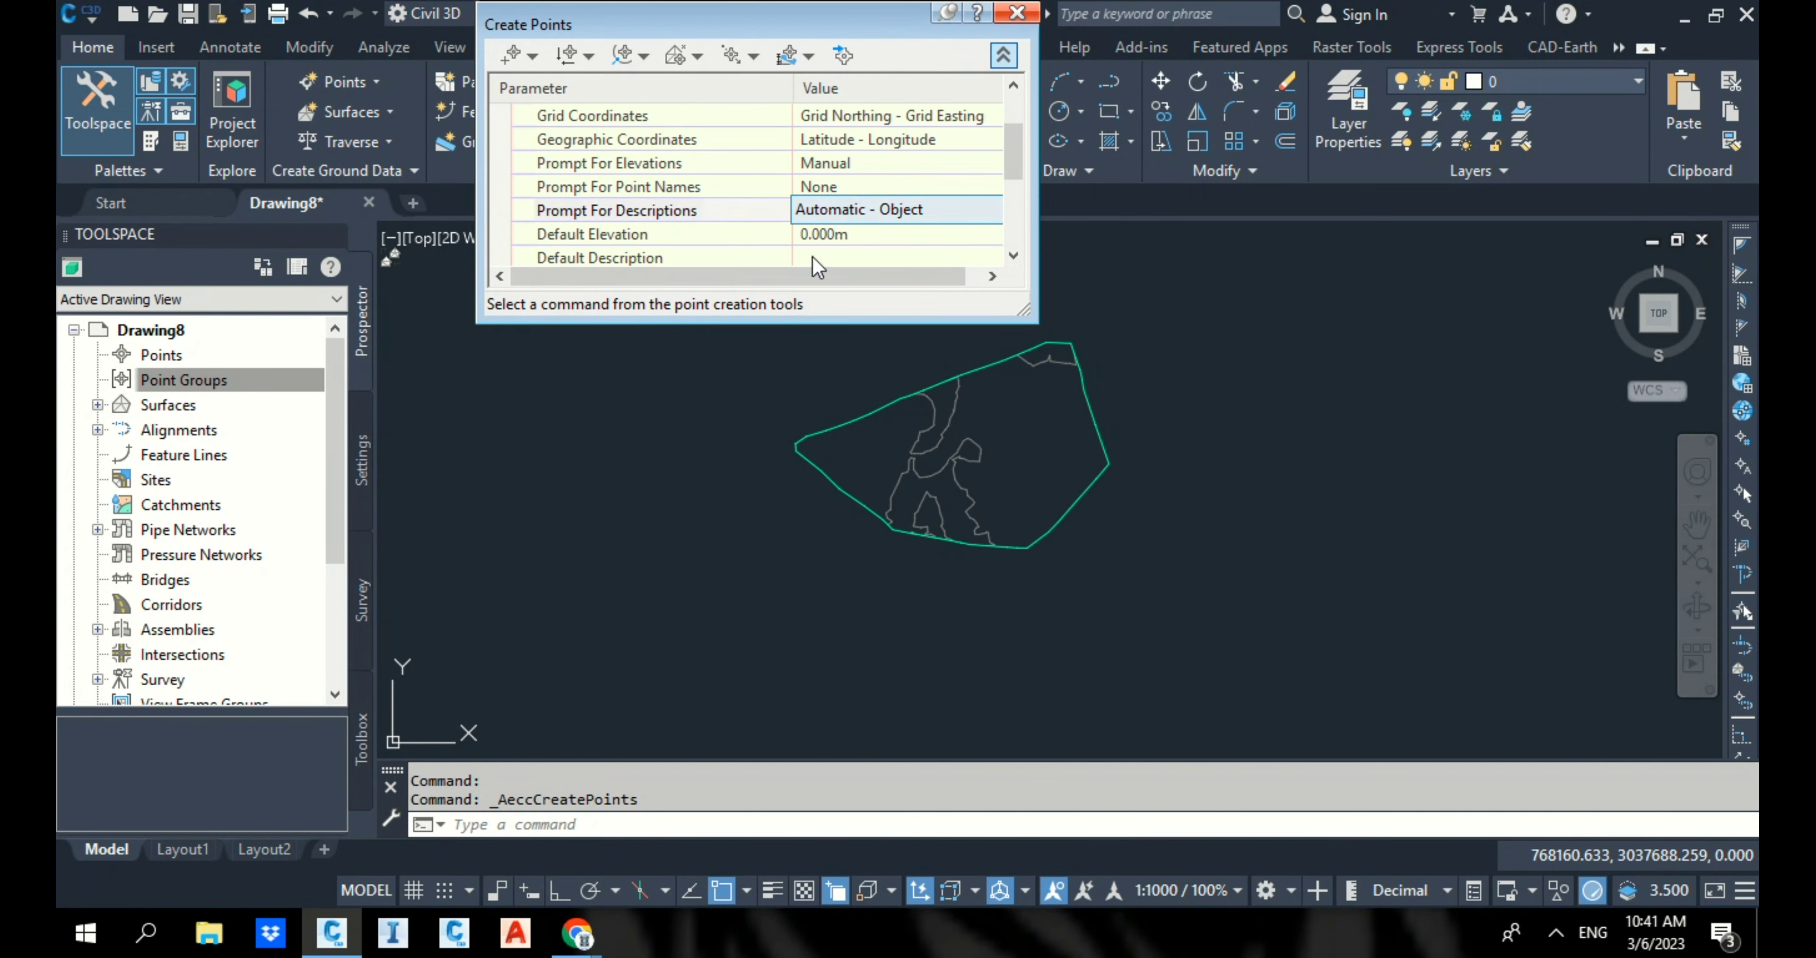
click(815, 230)
click(812, 256)
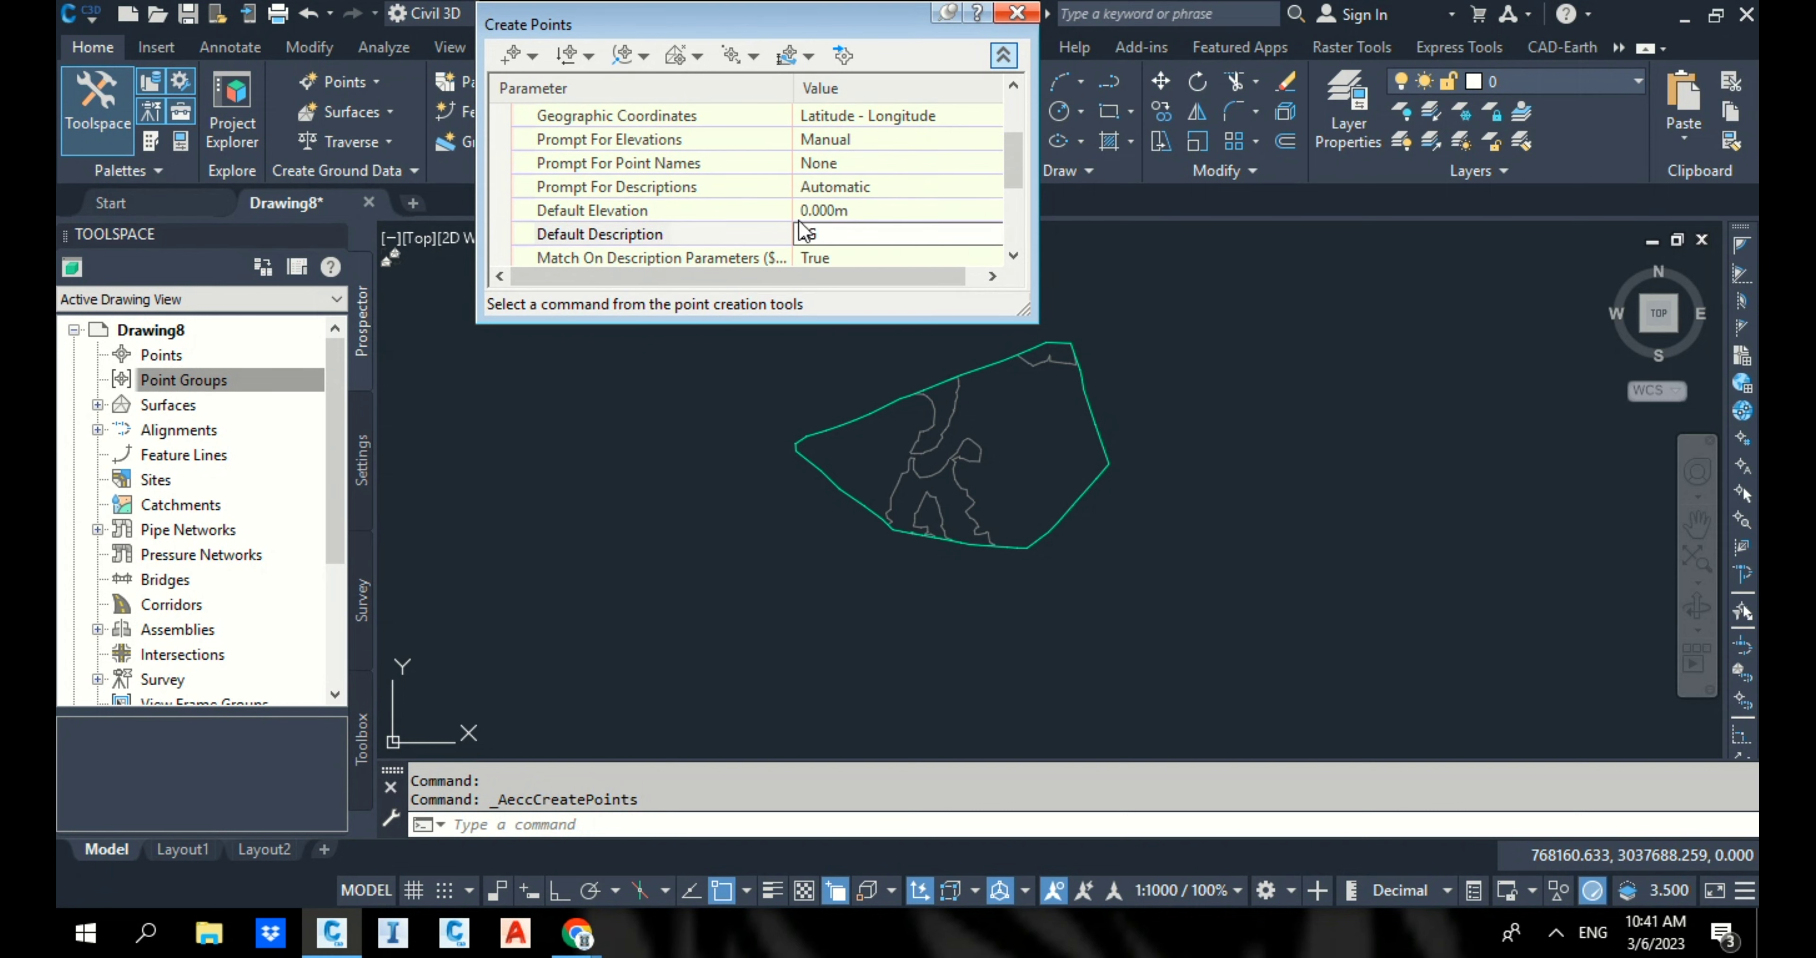
key(Return)
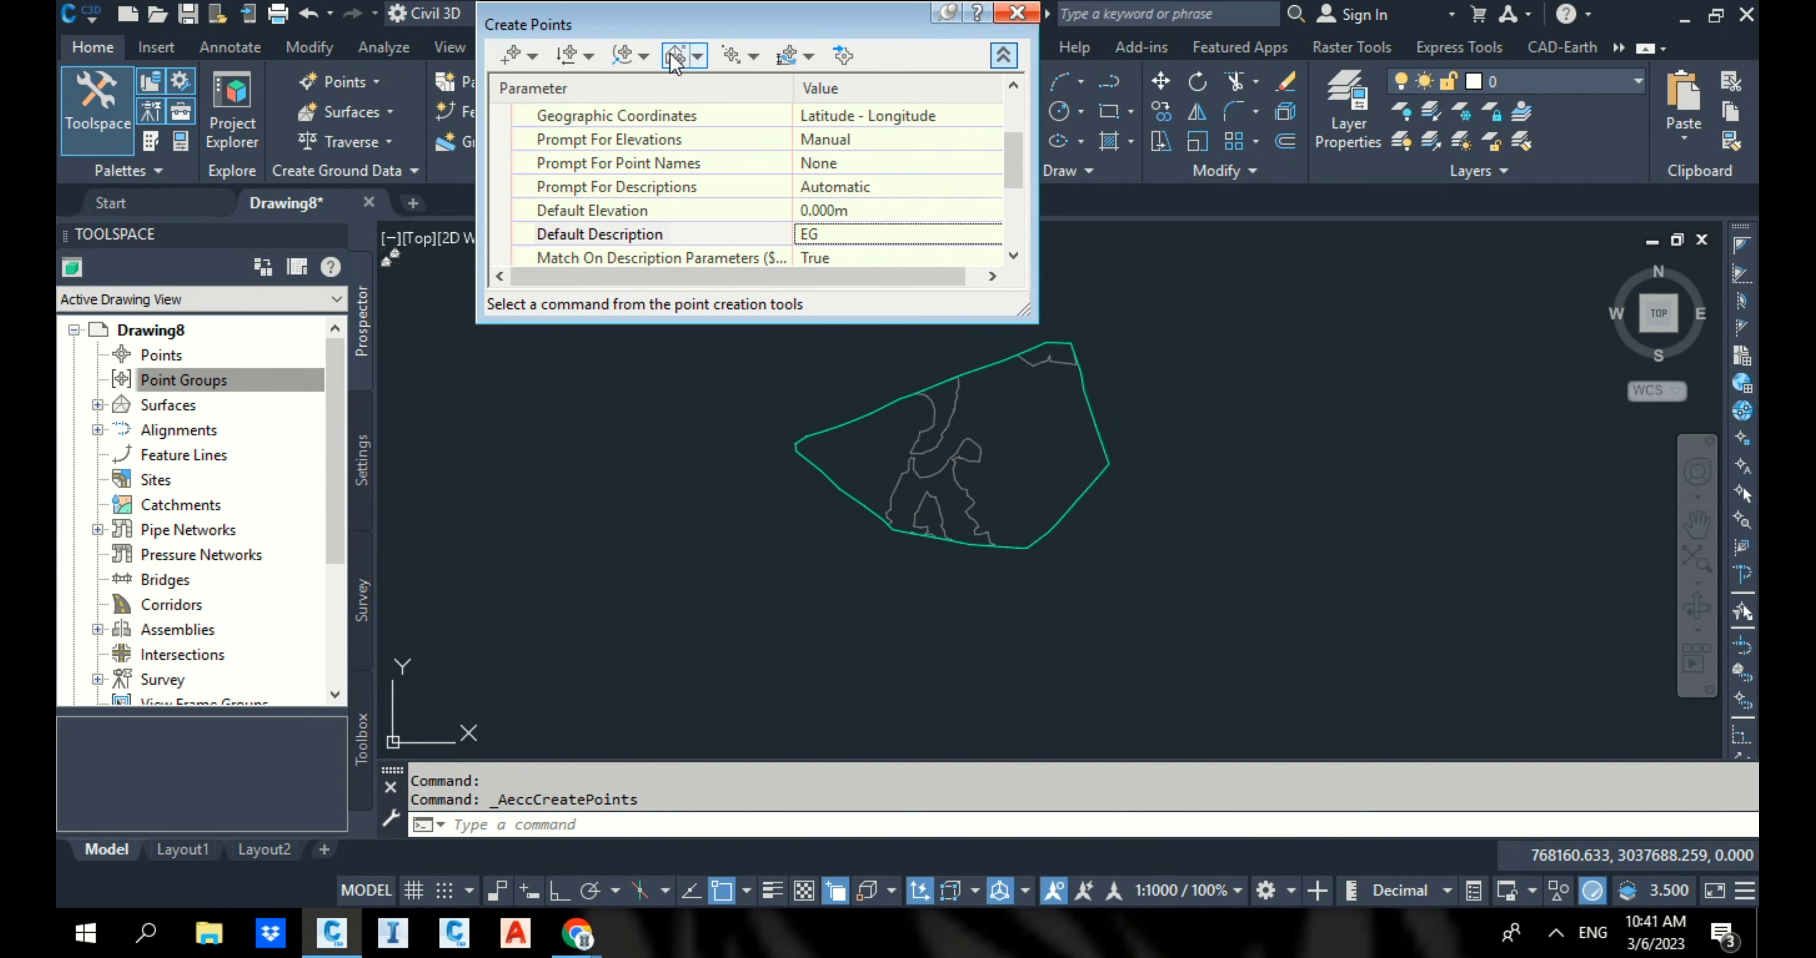
Step: Start creating surface points On Grid, placing the basepoint below and left of the EG surface and picking a slight upward rotation toward the right
click(704, 58)
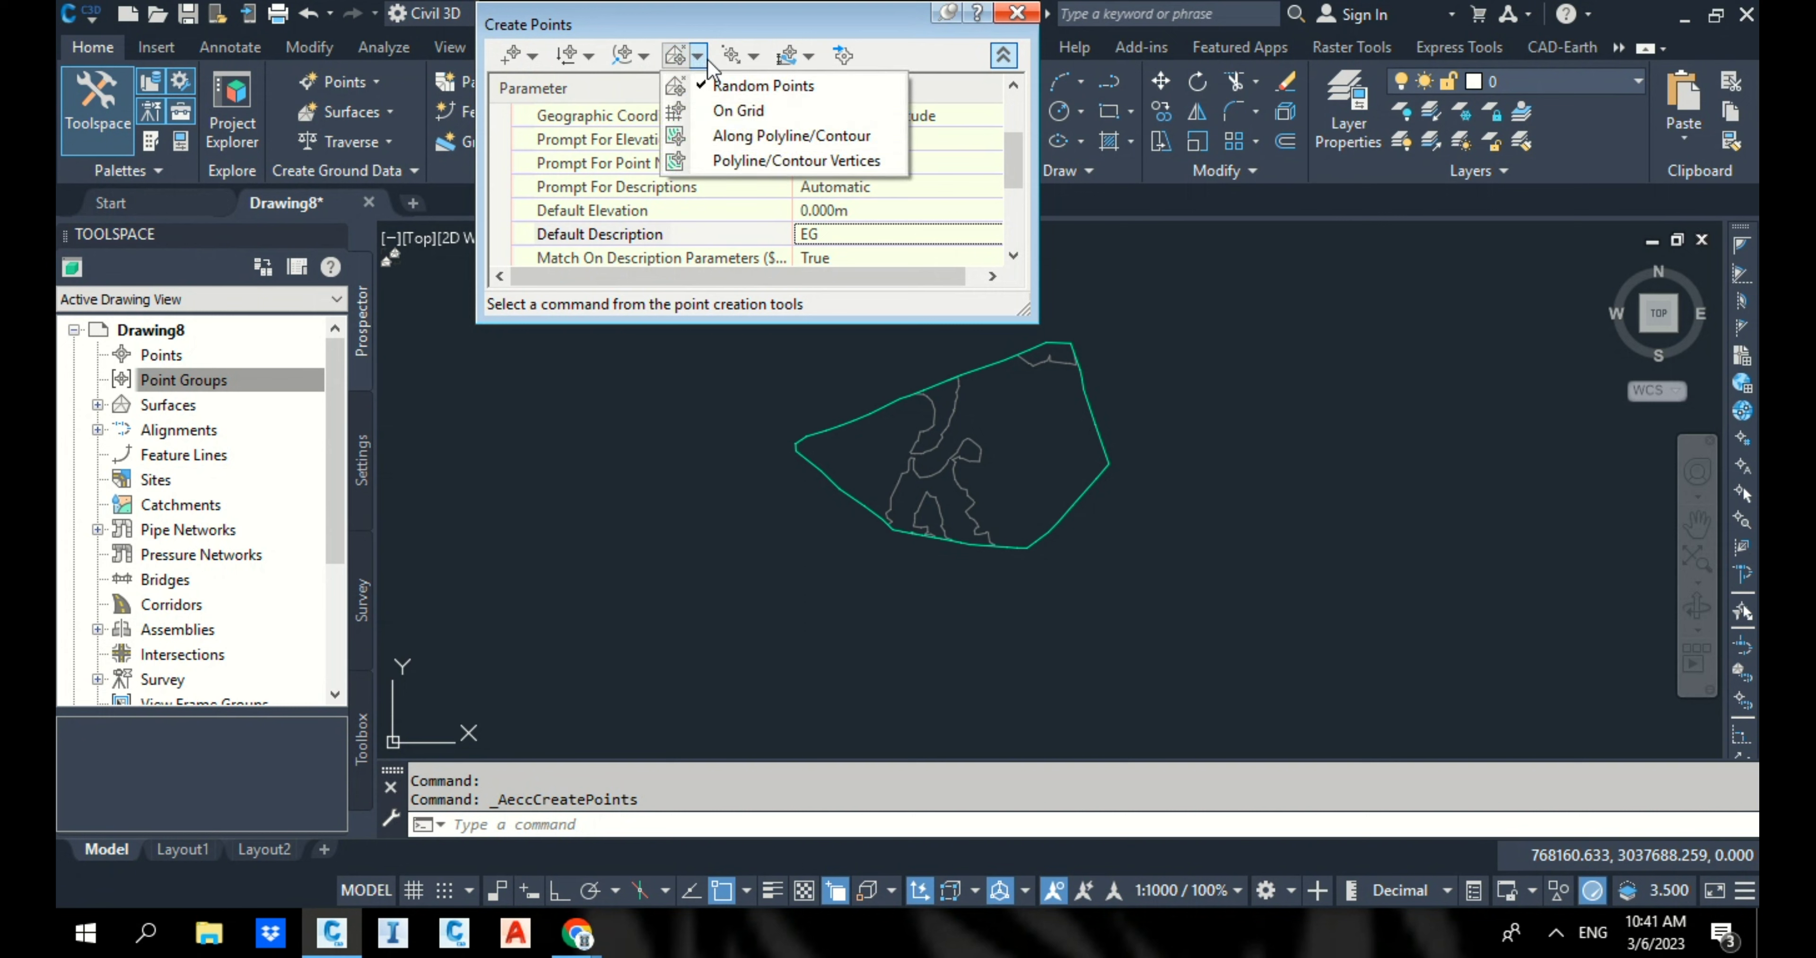
click(745, 111)
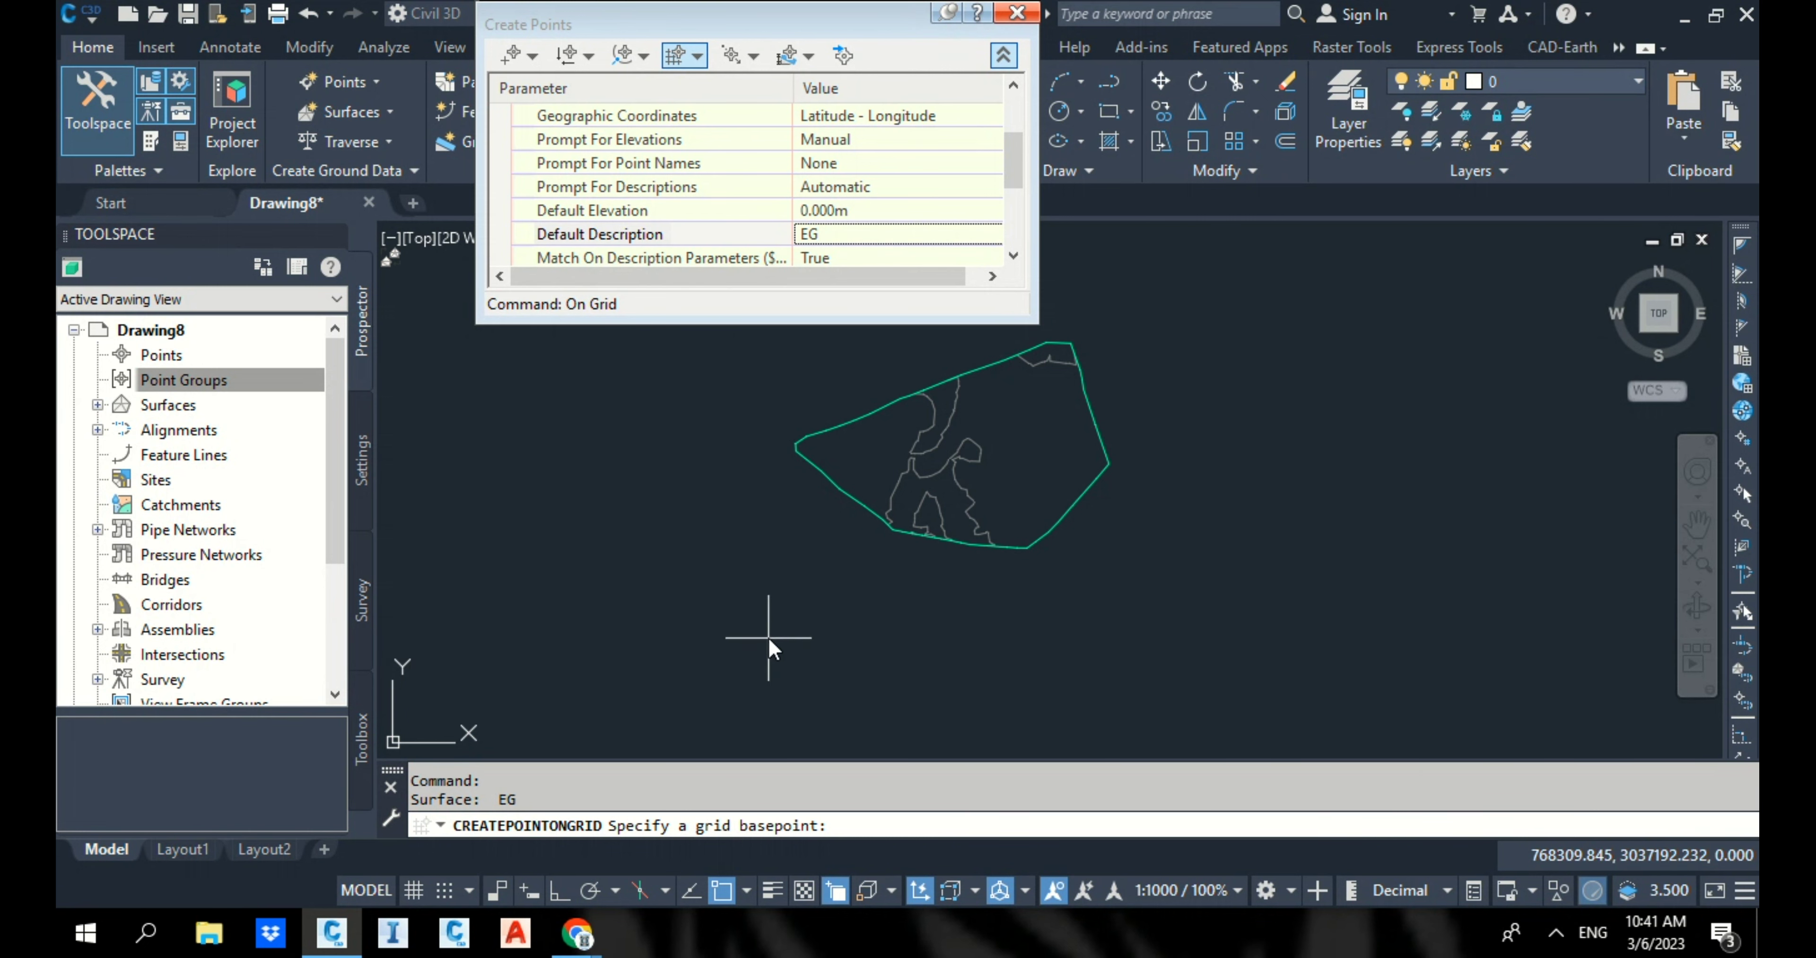
click(784, 601)
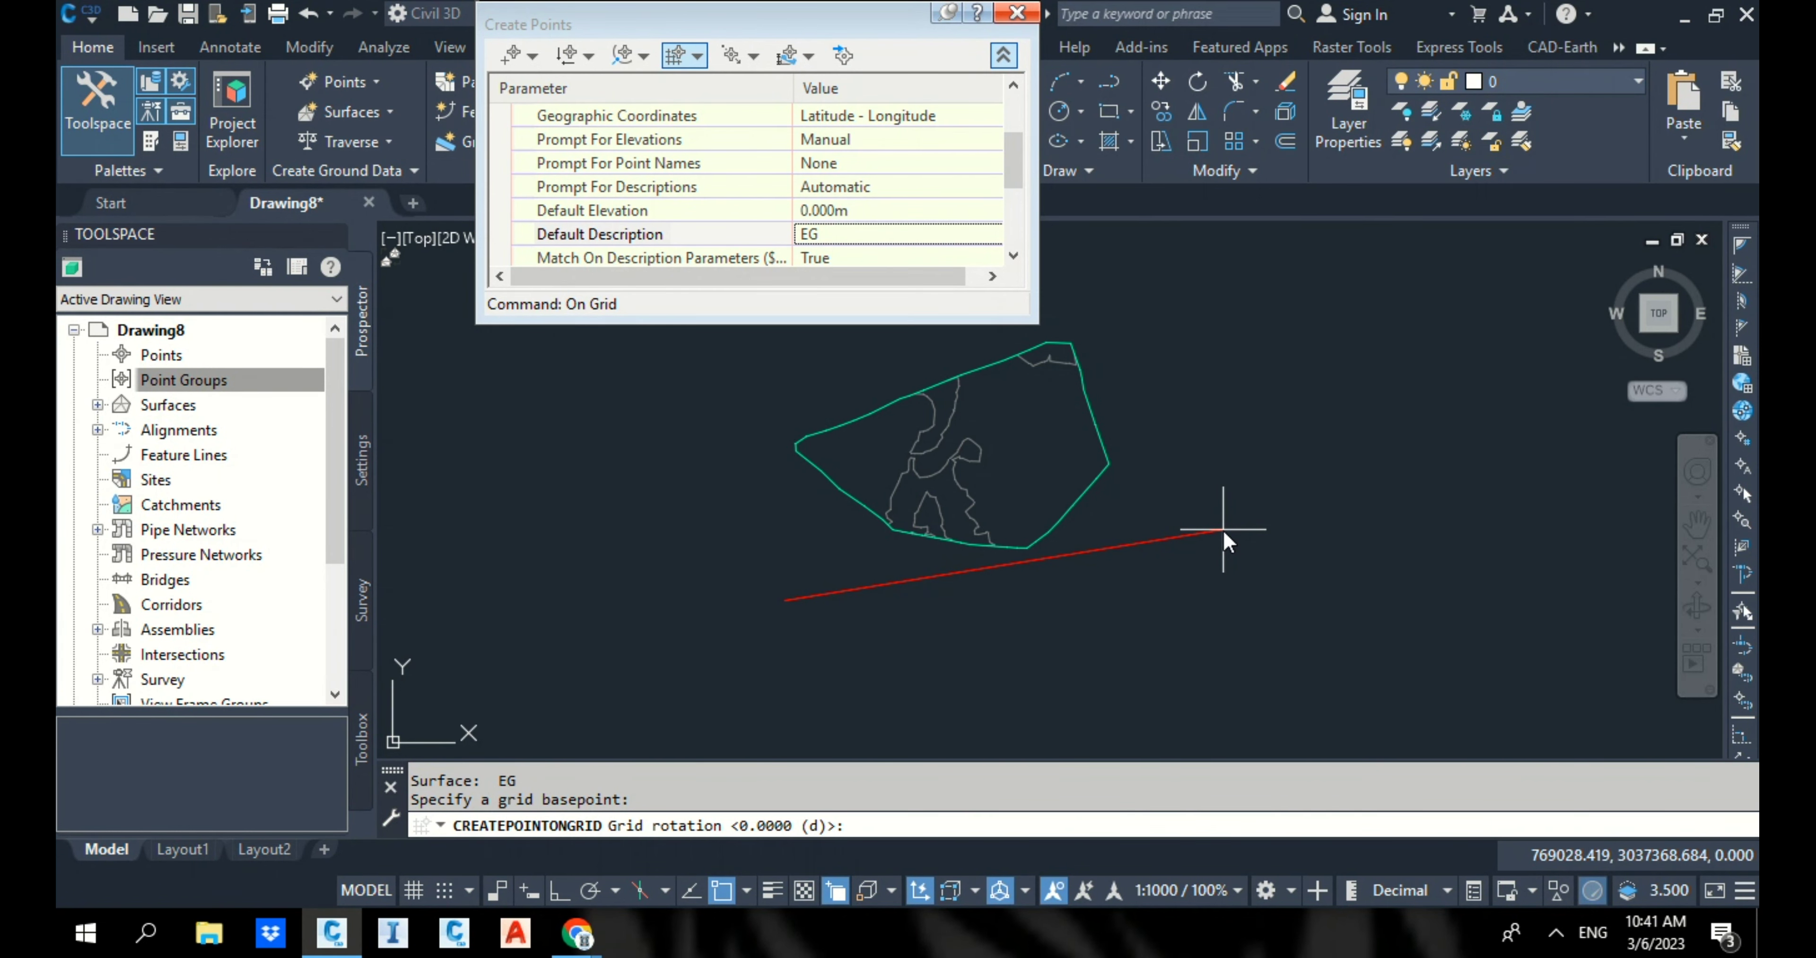
click(1222, 529)
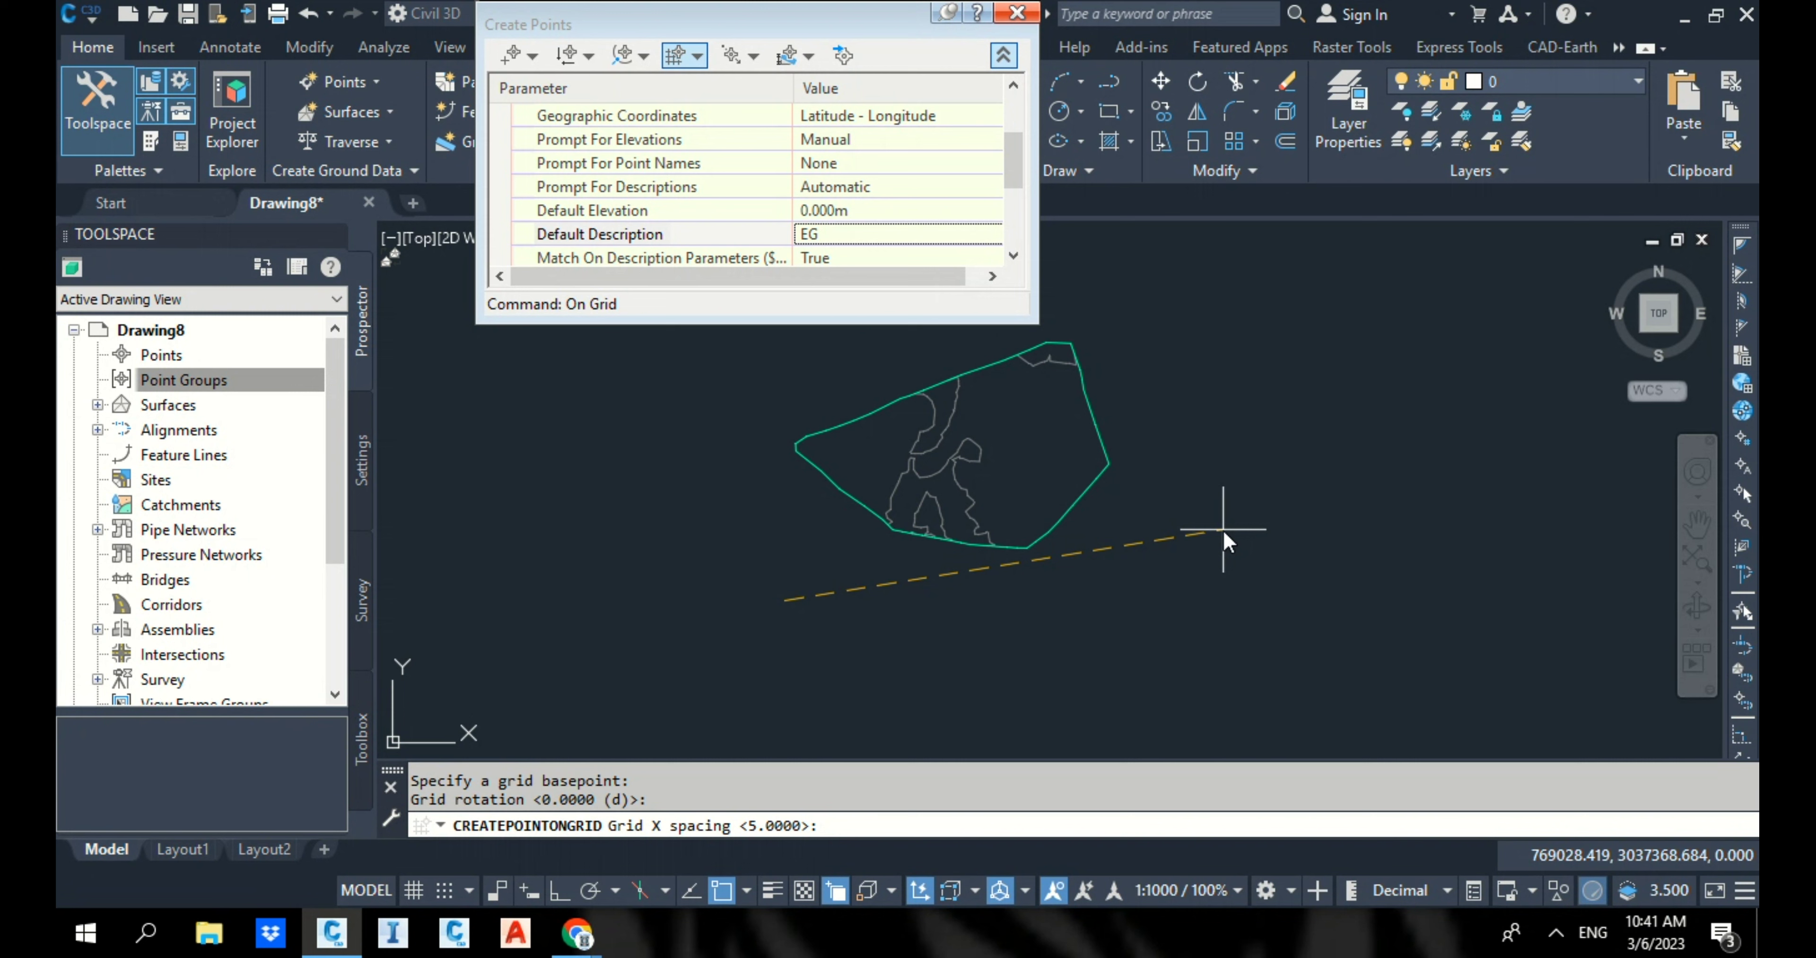
Step: Set the grid X and Y spacing to 10, place the upper right corner beyond the surface, and keep the grid's size and rotation
text(10)
key(Return)
text(10)
key(Return)
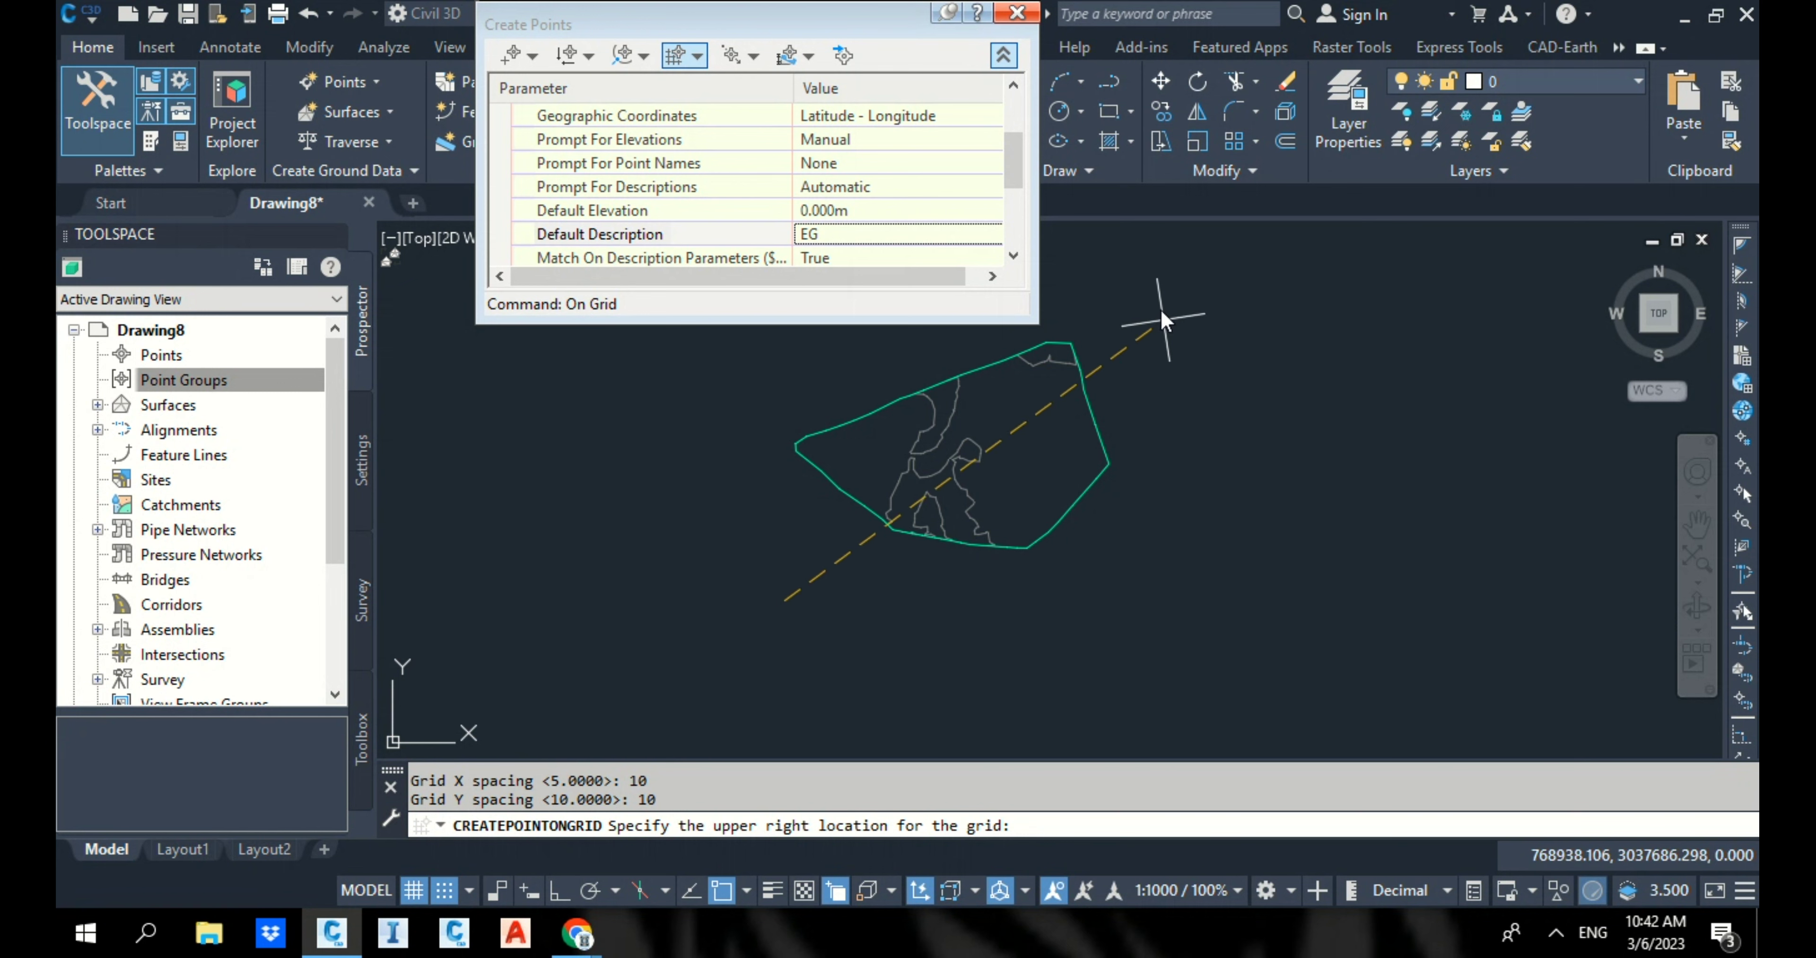
click(1112, 272)
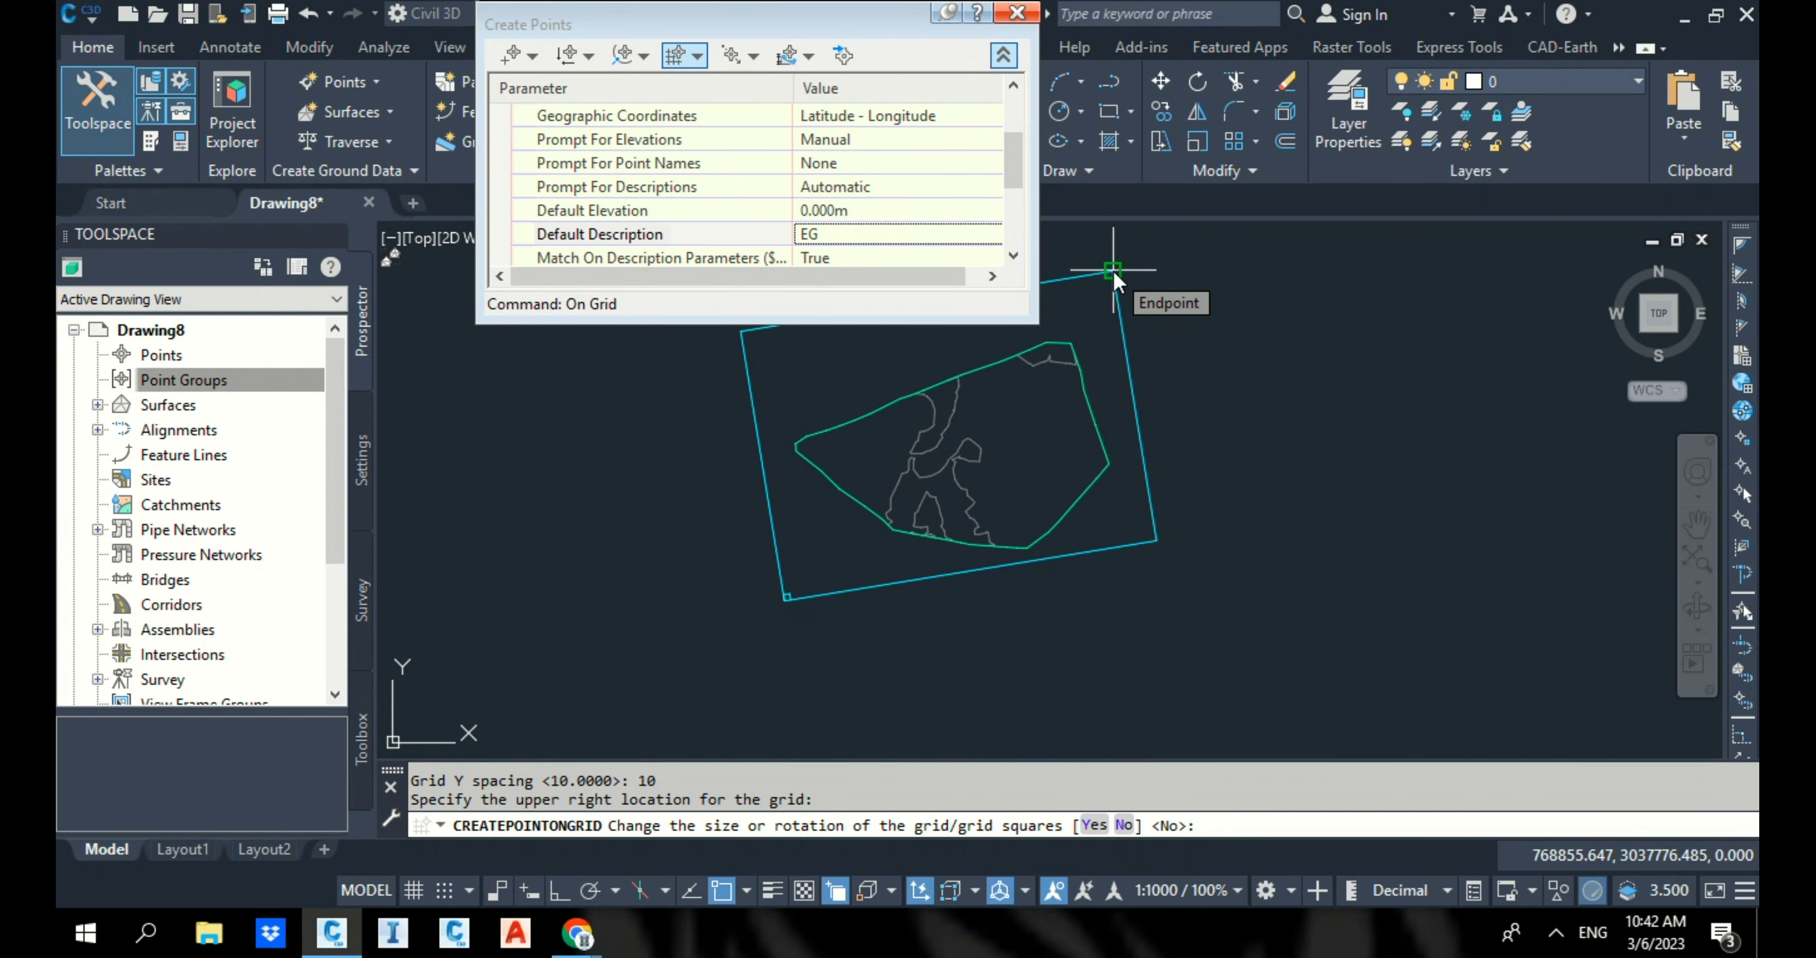
drag(705, 24, 286, 24)
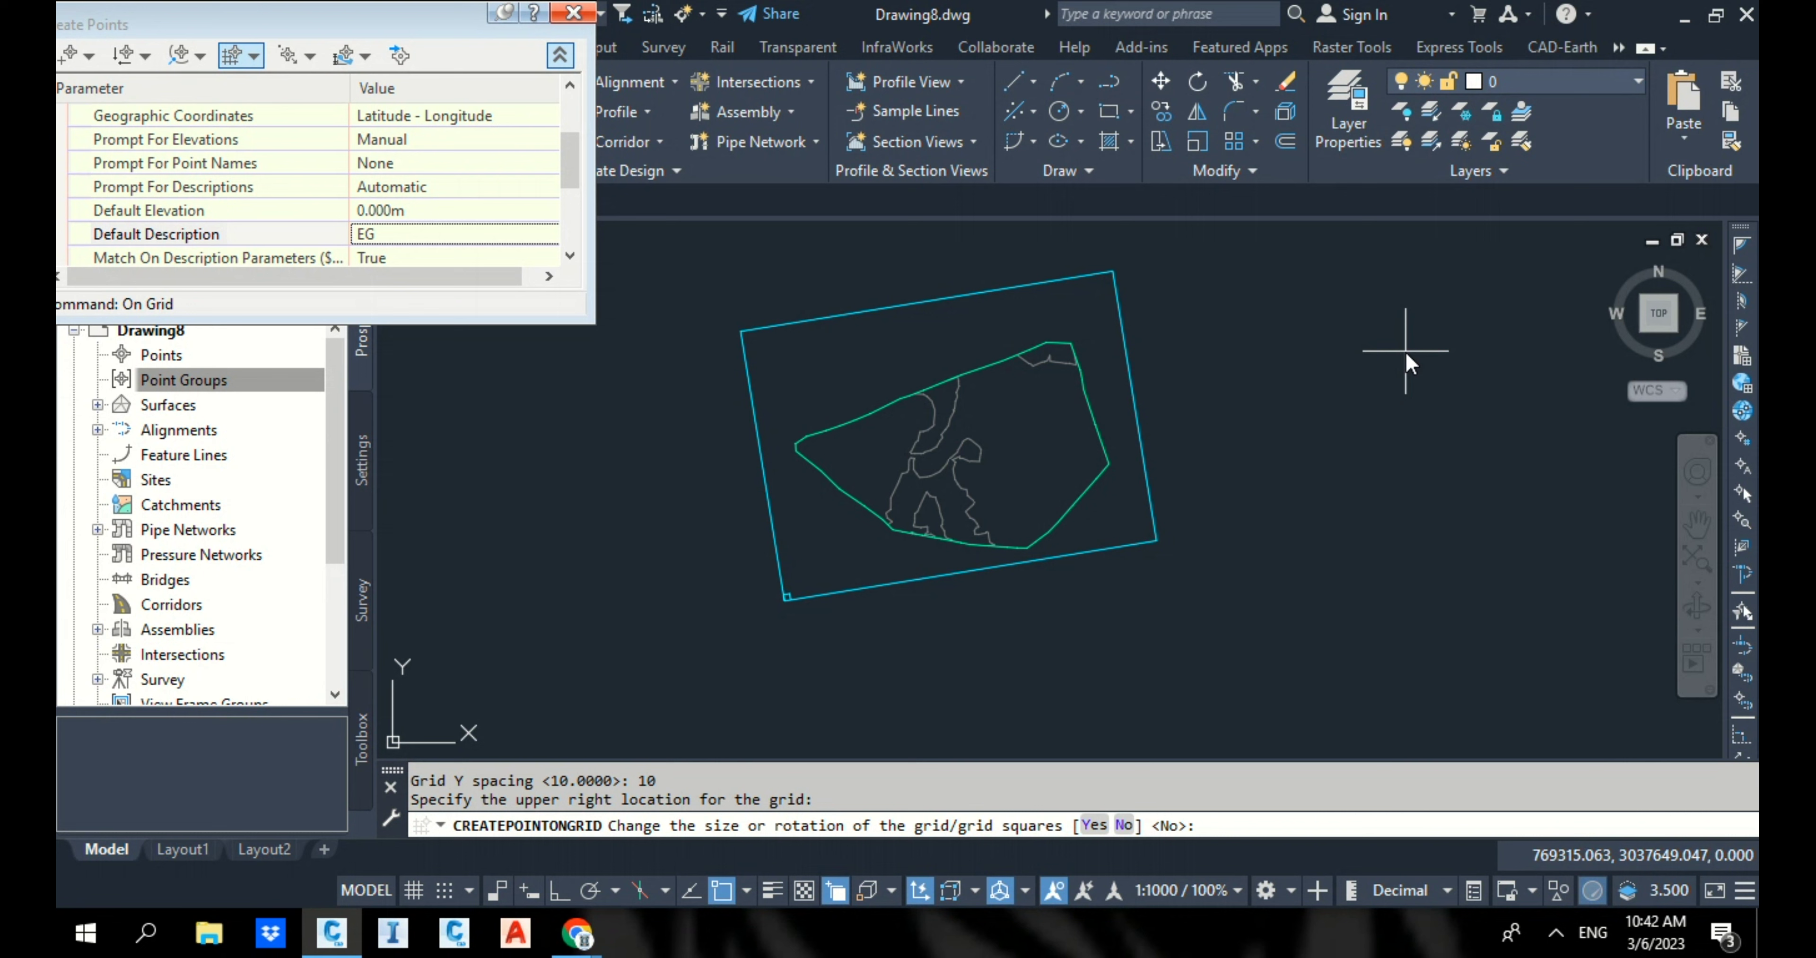
text(N)
key(Return)
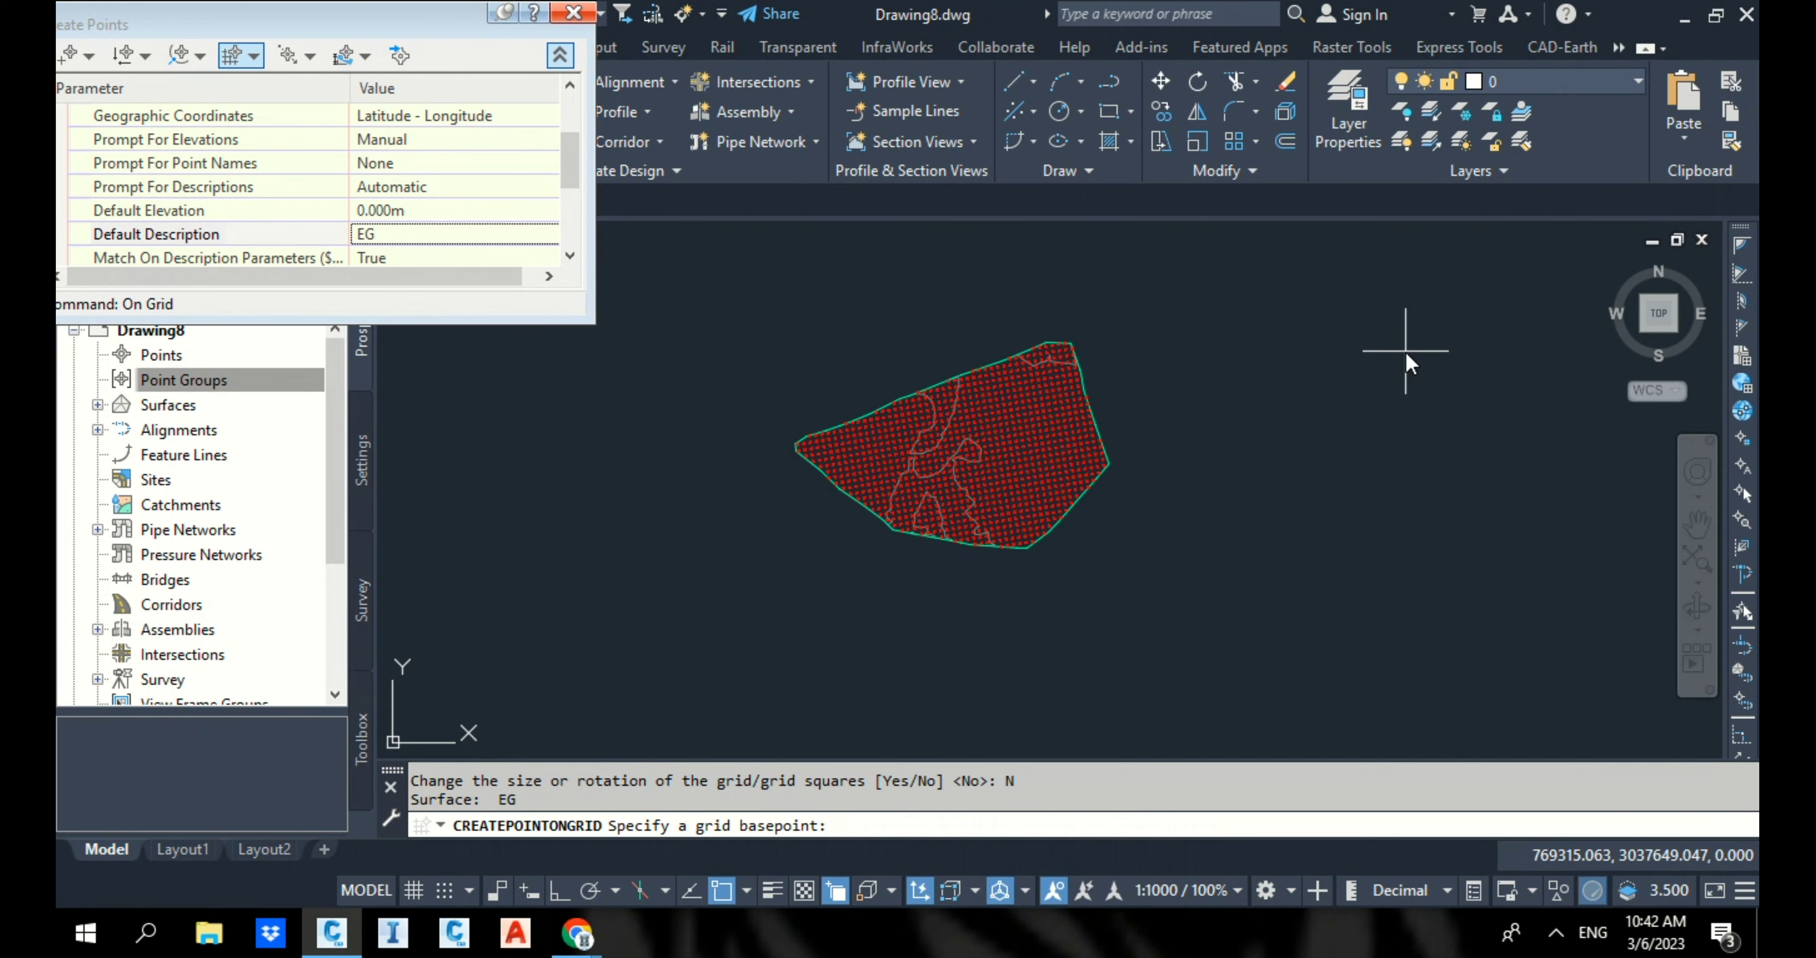
Step: Check the grid points across the surface, then end the grid command and close the point creation tools
scroll(1187, 372, up, 3)
scroll(1160, 343, up, 2)
scroll(1161, 343, down, 4)
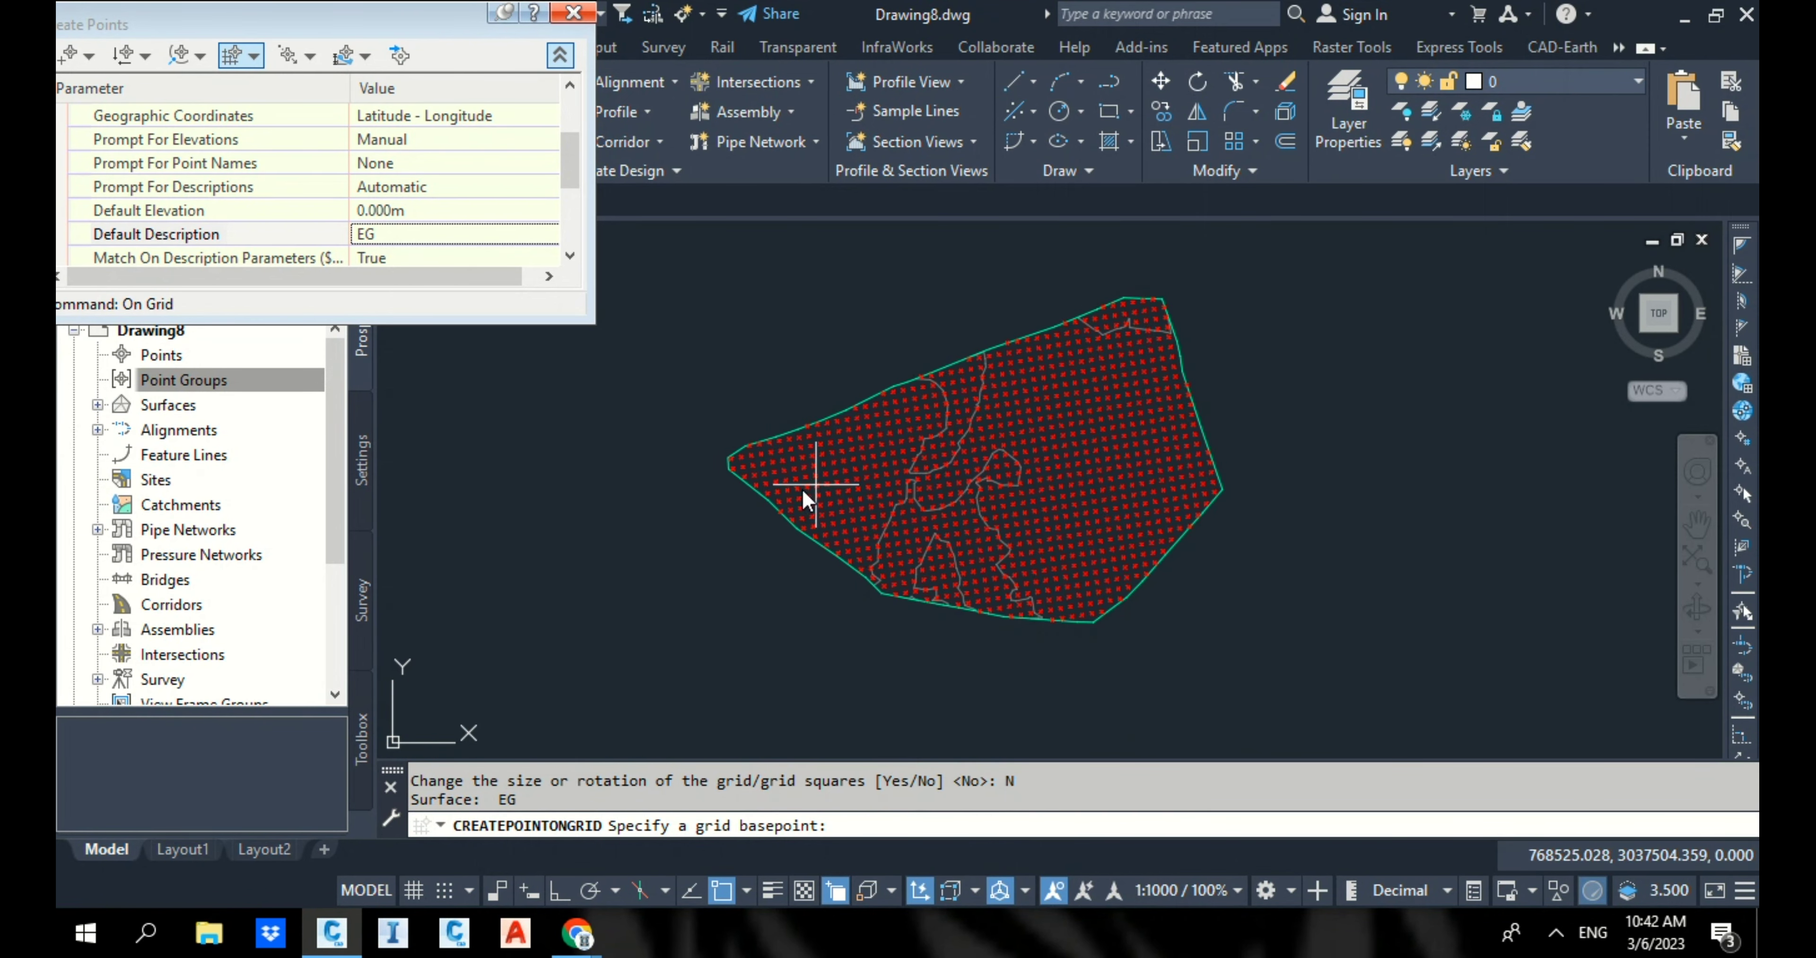
scroll(1212, 395, up, 4)
scroll(916, 416, down, 5)
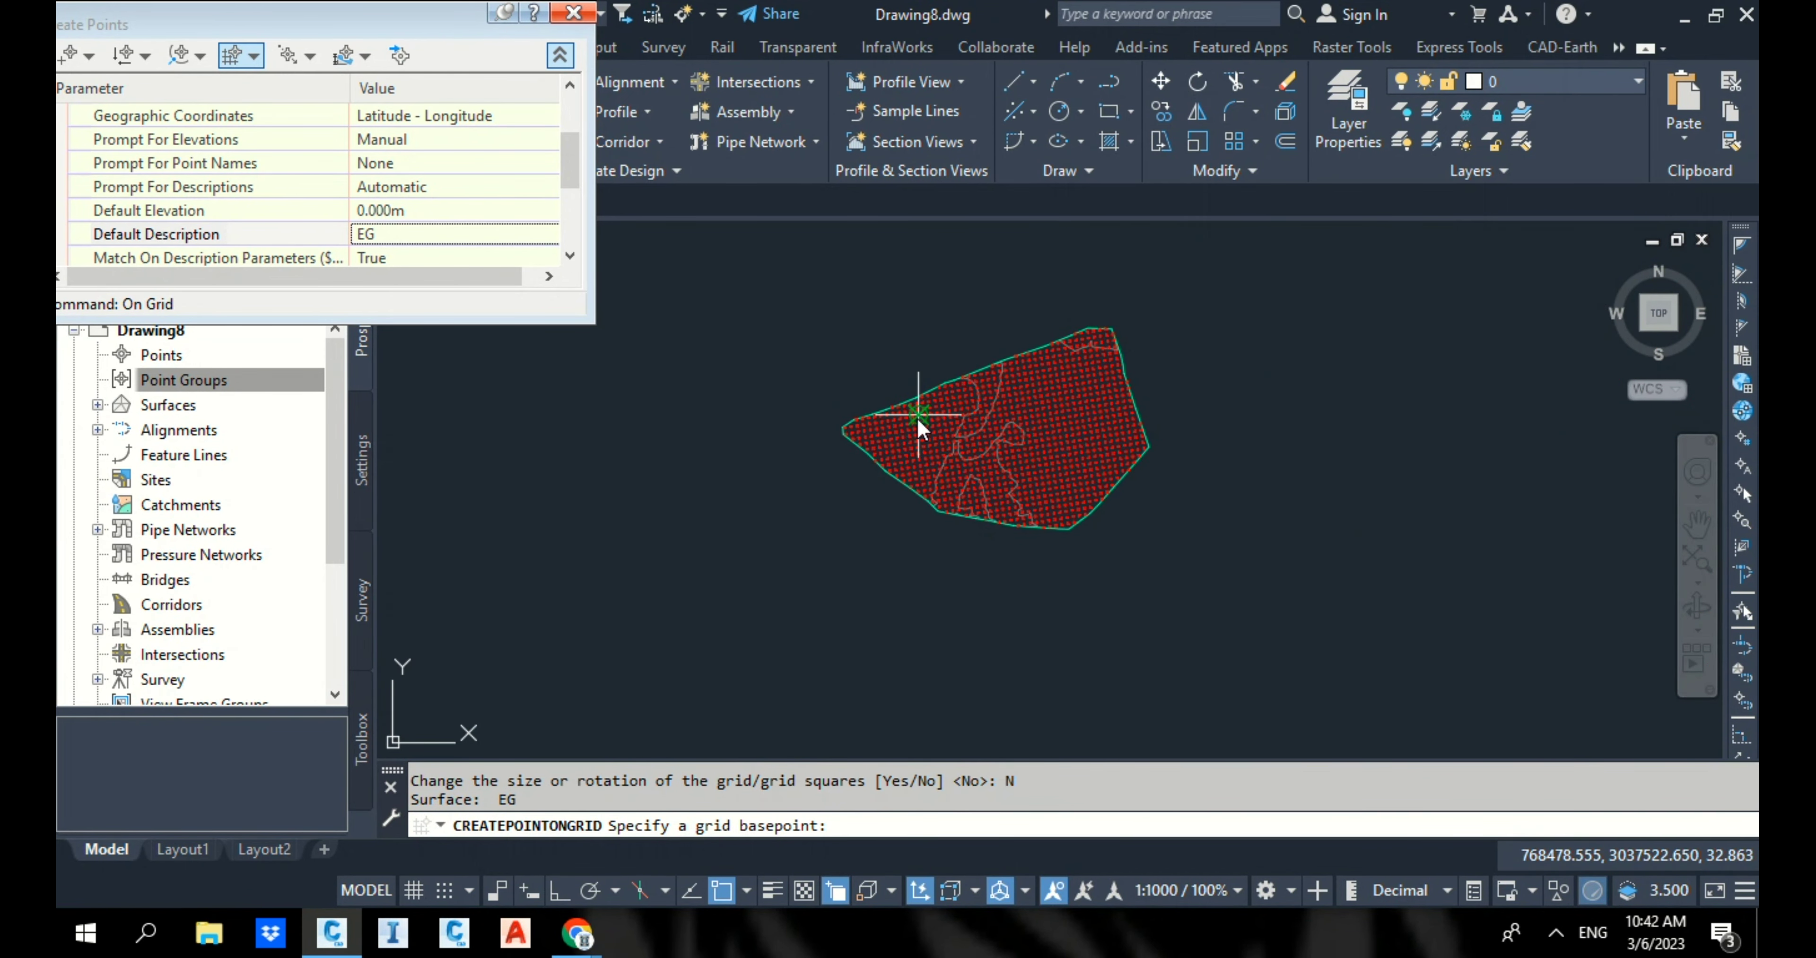
key(Escape)
click(579, 14)
Step: Set the point label style of the _All Points group to Elevation Only
click(183, 380)
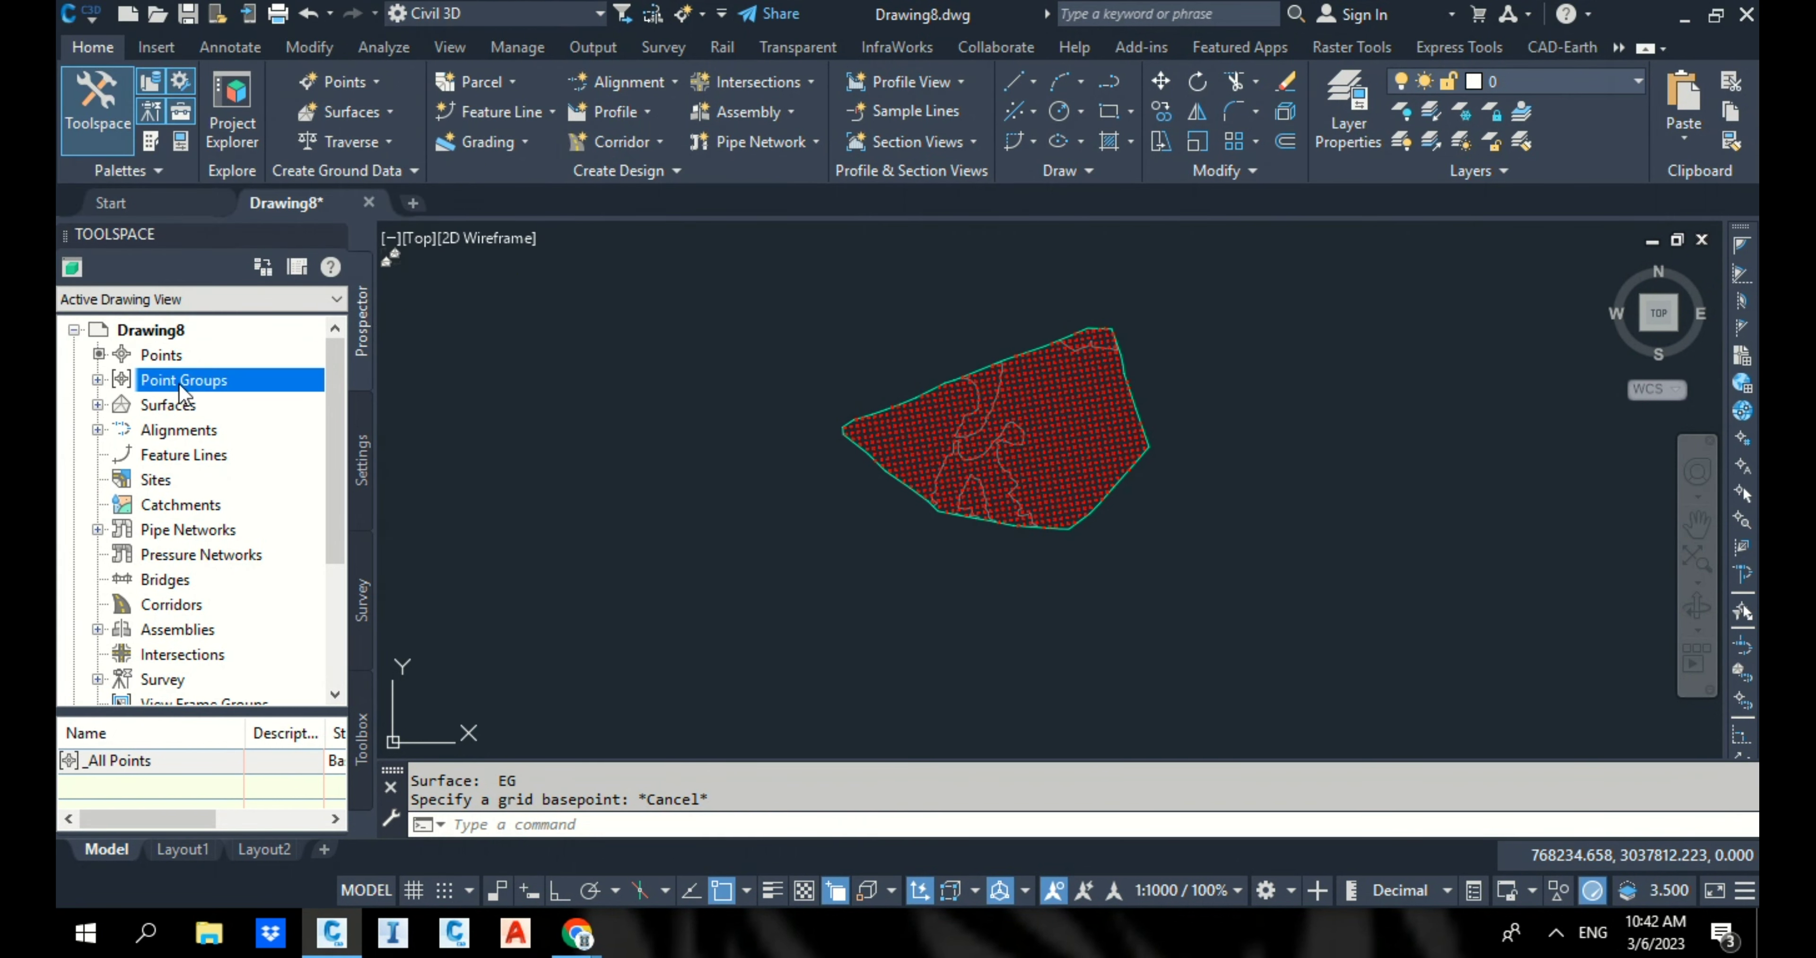
click(98, 380)
click(183, 406)
right_click(183, 406)
click(313, 413)
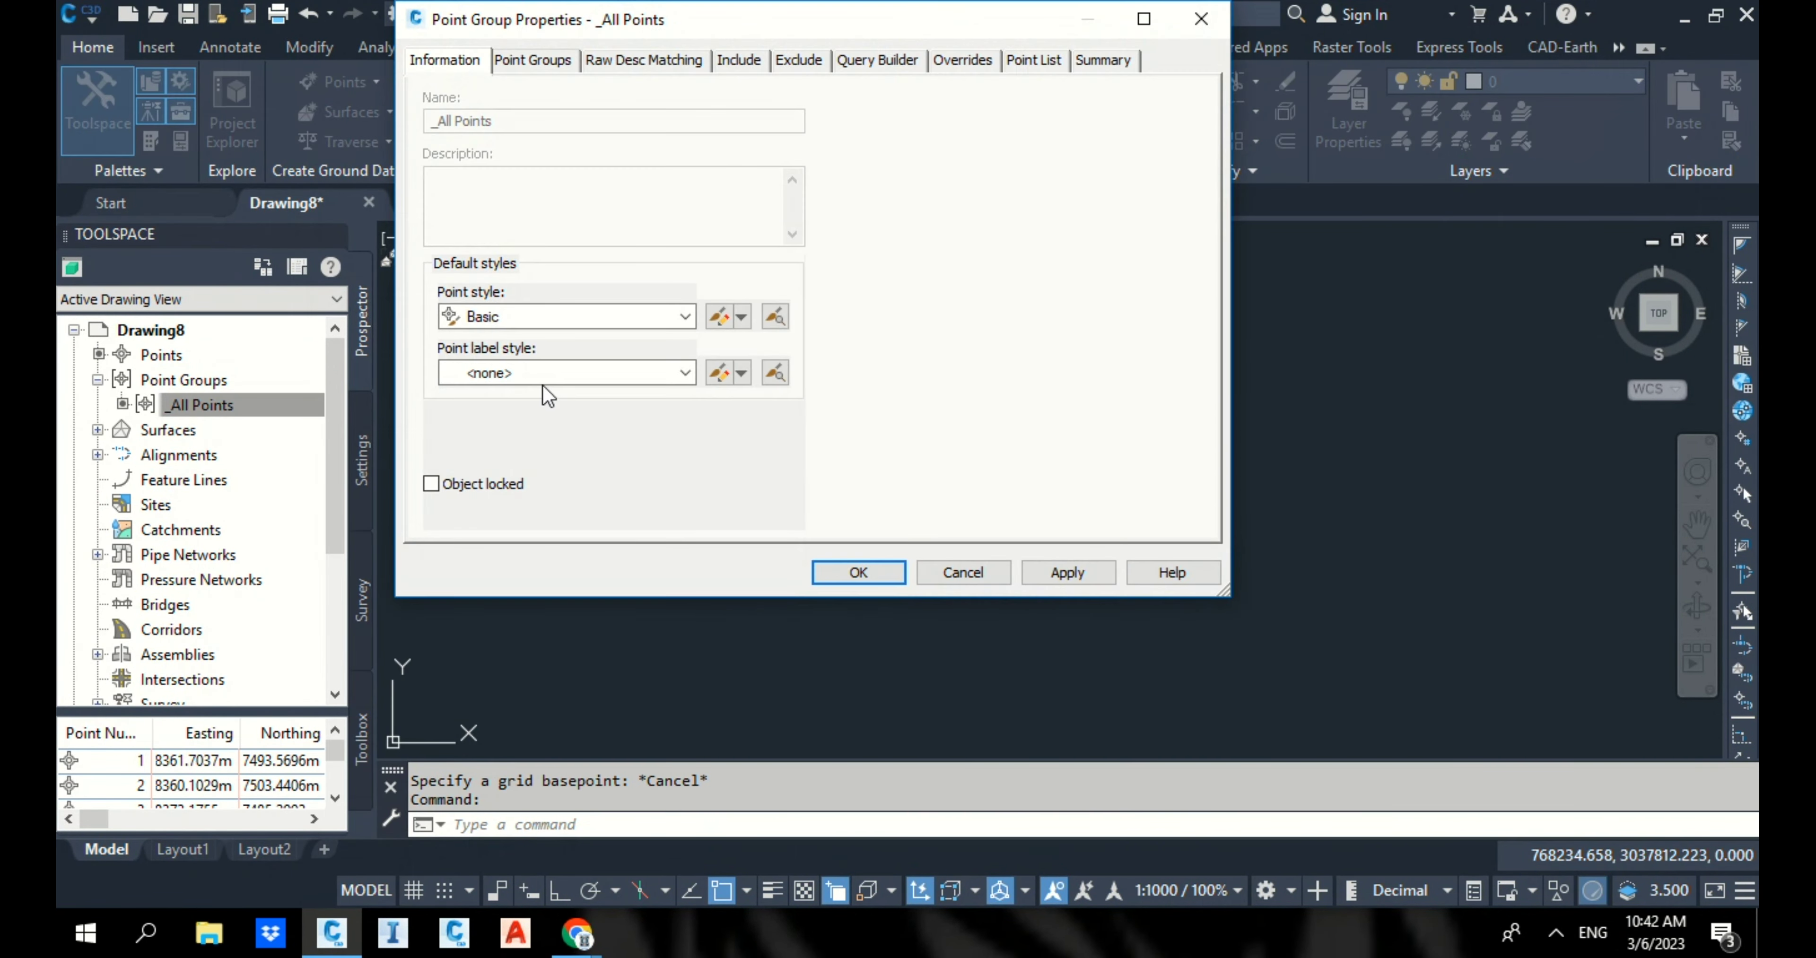
click(542, 375)
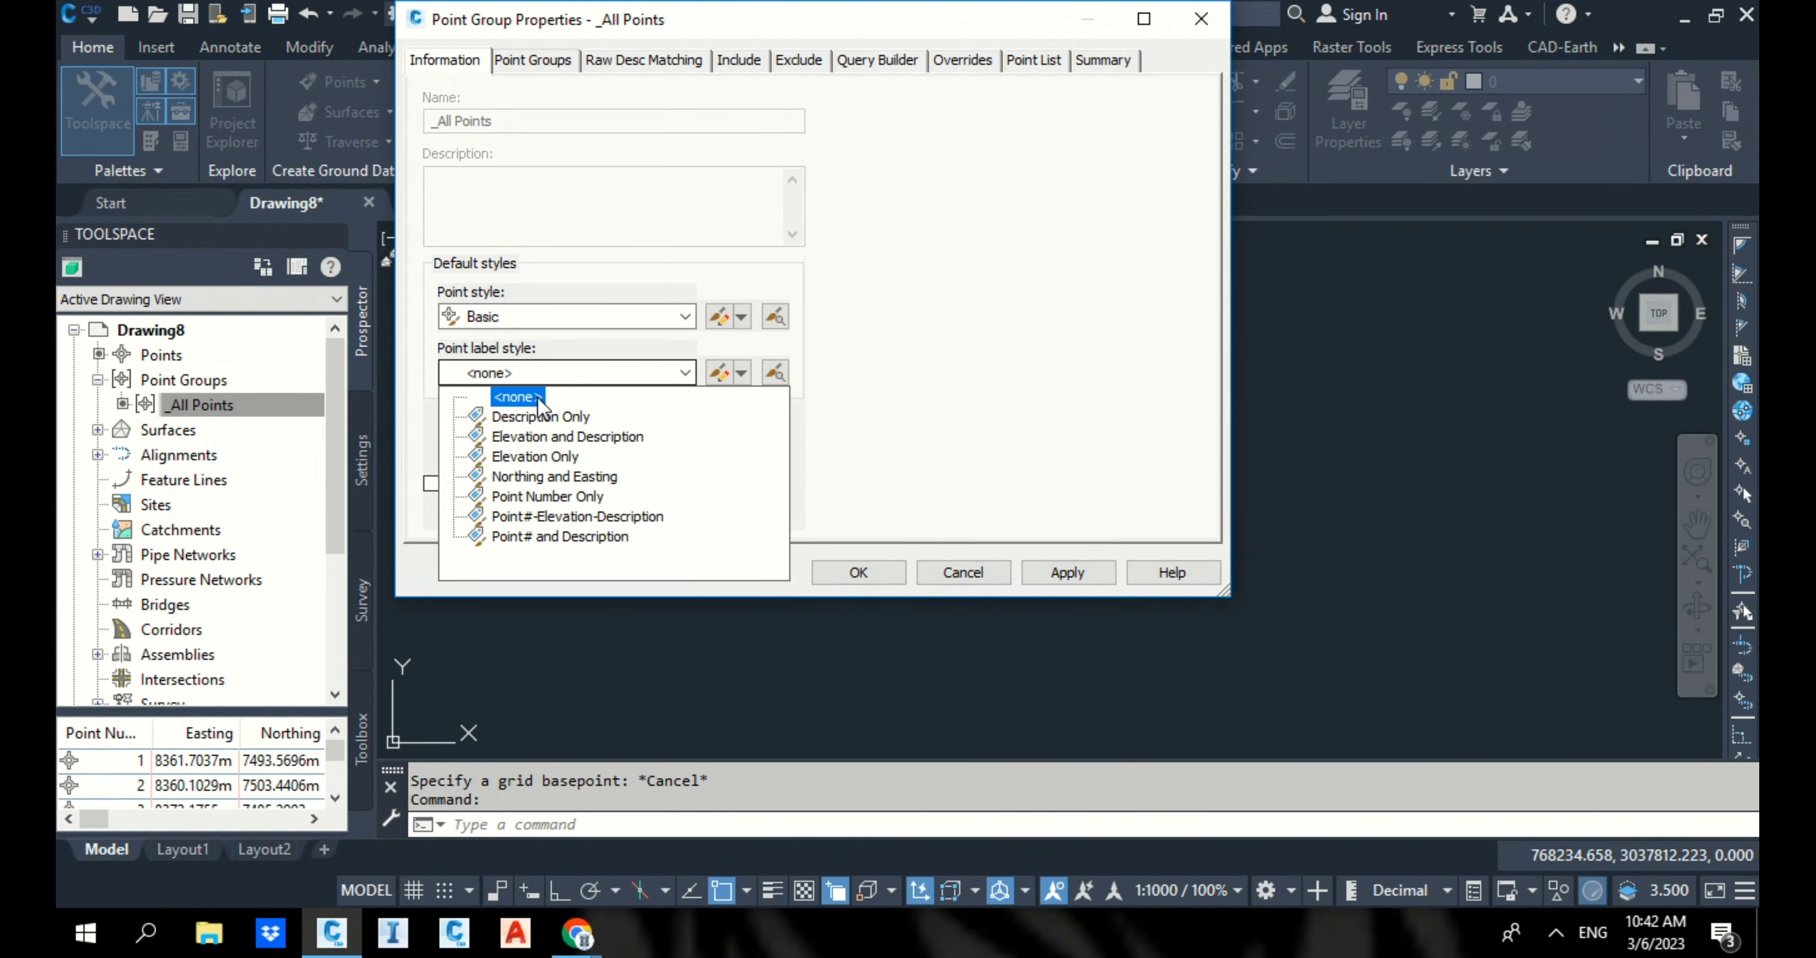
click(549, 458)
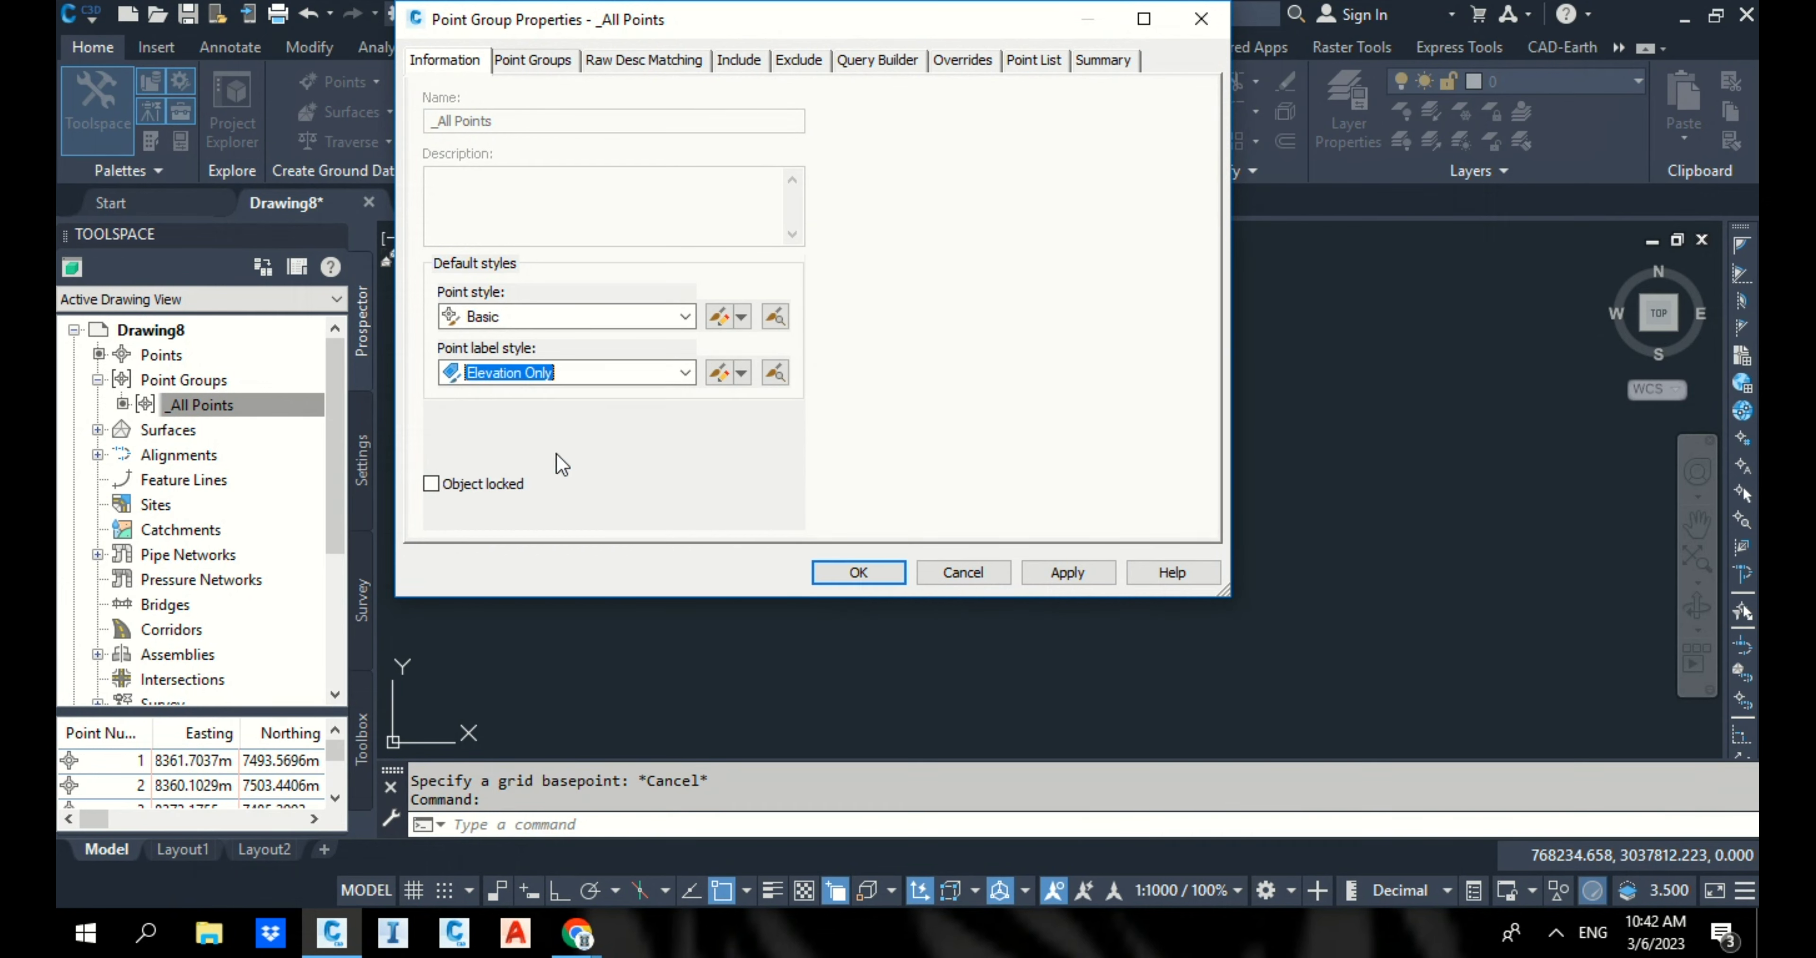
click(874, 574)
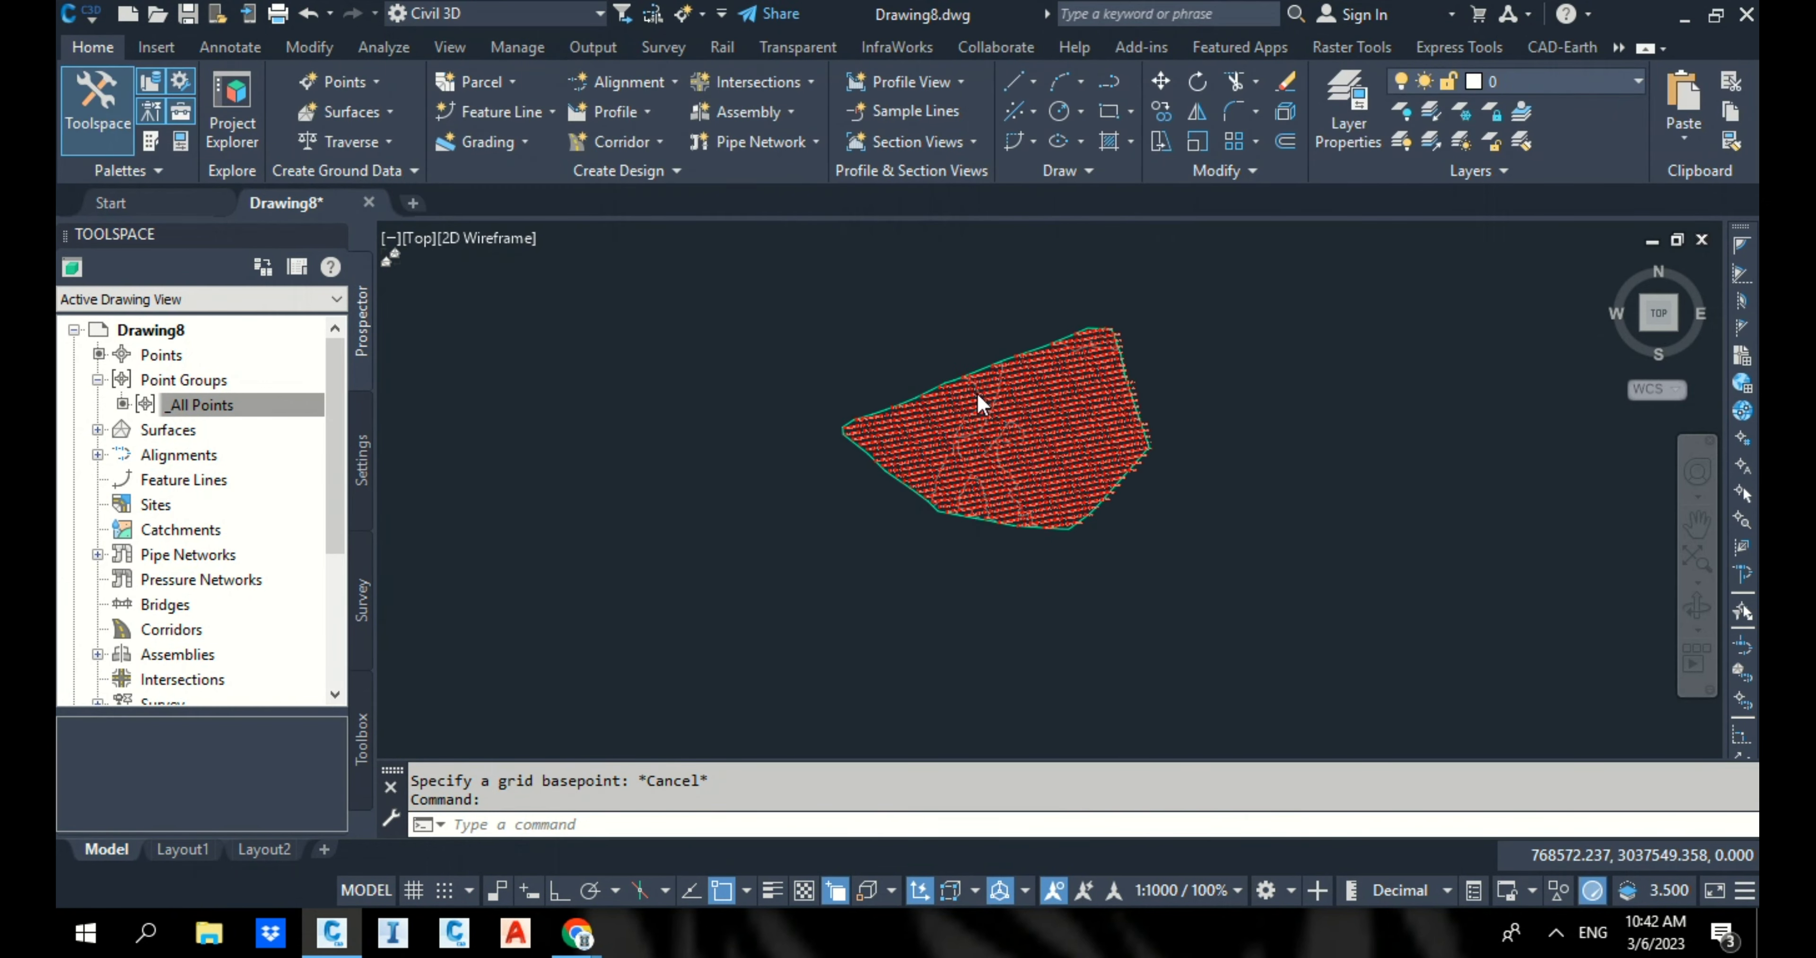
Step: Change the annotation scale to 1:500 so the point elevation labels are smaller
scroll(984, 392, up, 8)
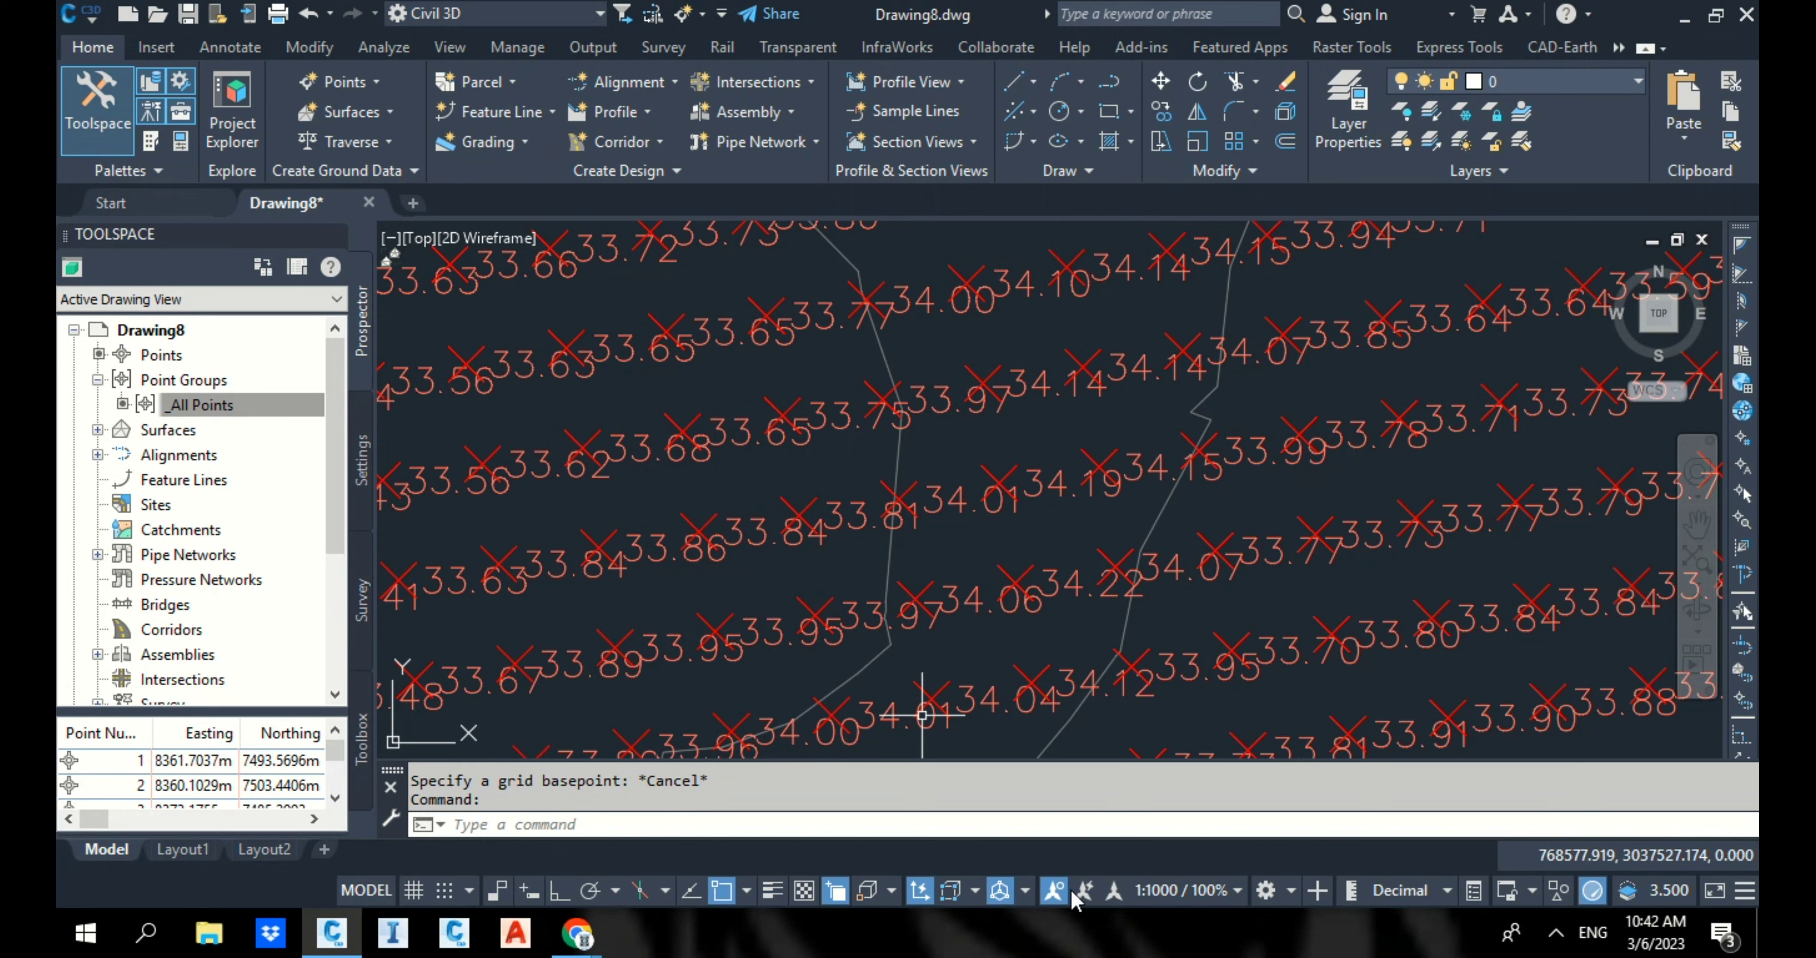
click(1193, 894)
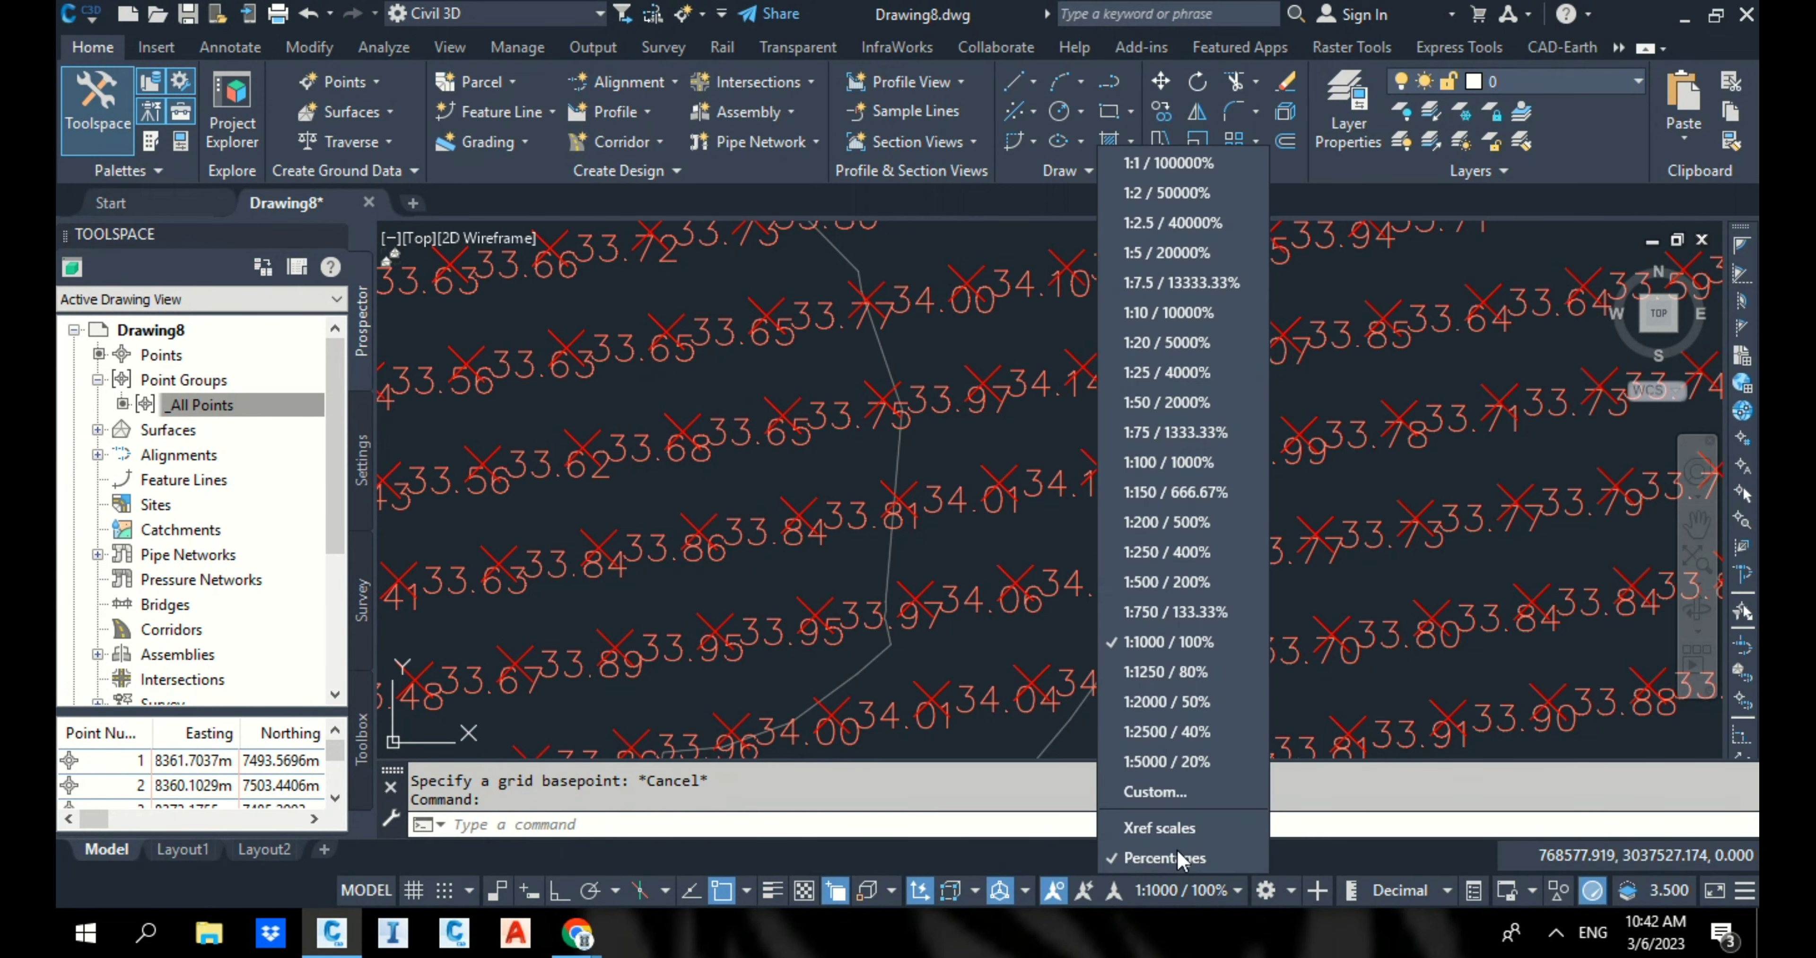
click(1167, 579)
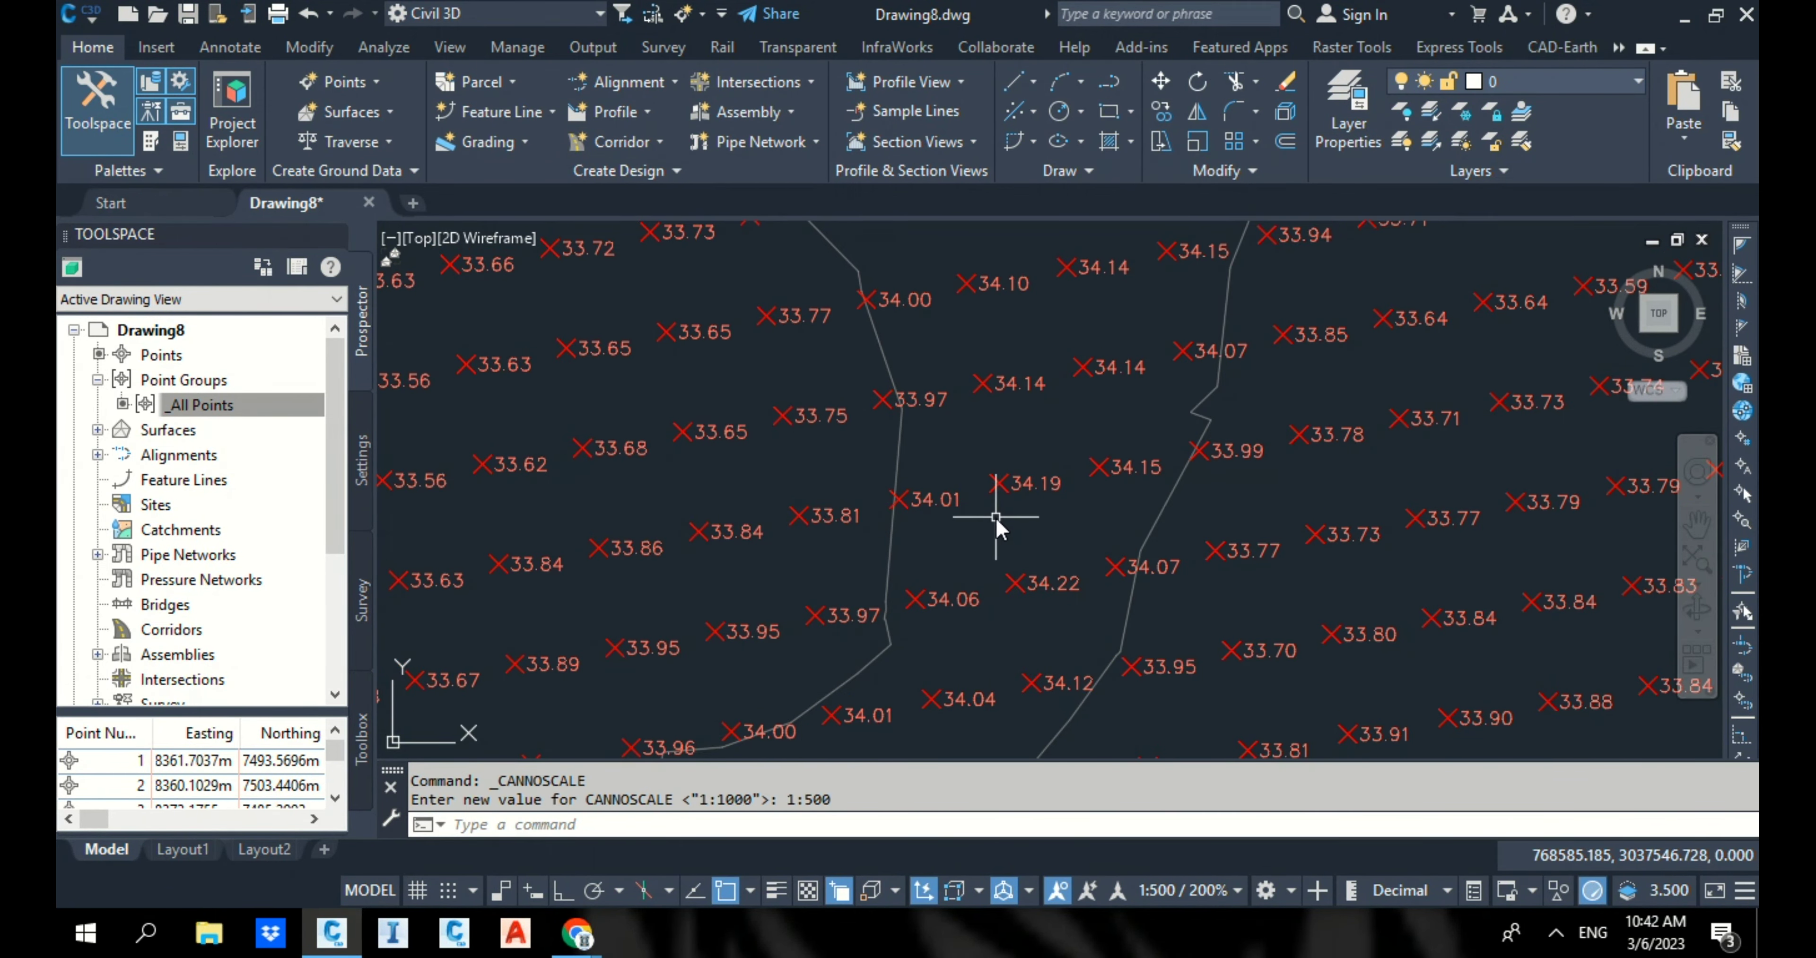
Step: Add a spot elevation label to the surface at the 33.71 grid point and end the labelling command
scroll(996, 516, down, 5)
scroll(987, 451, down, 3)
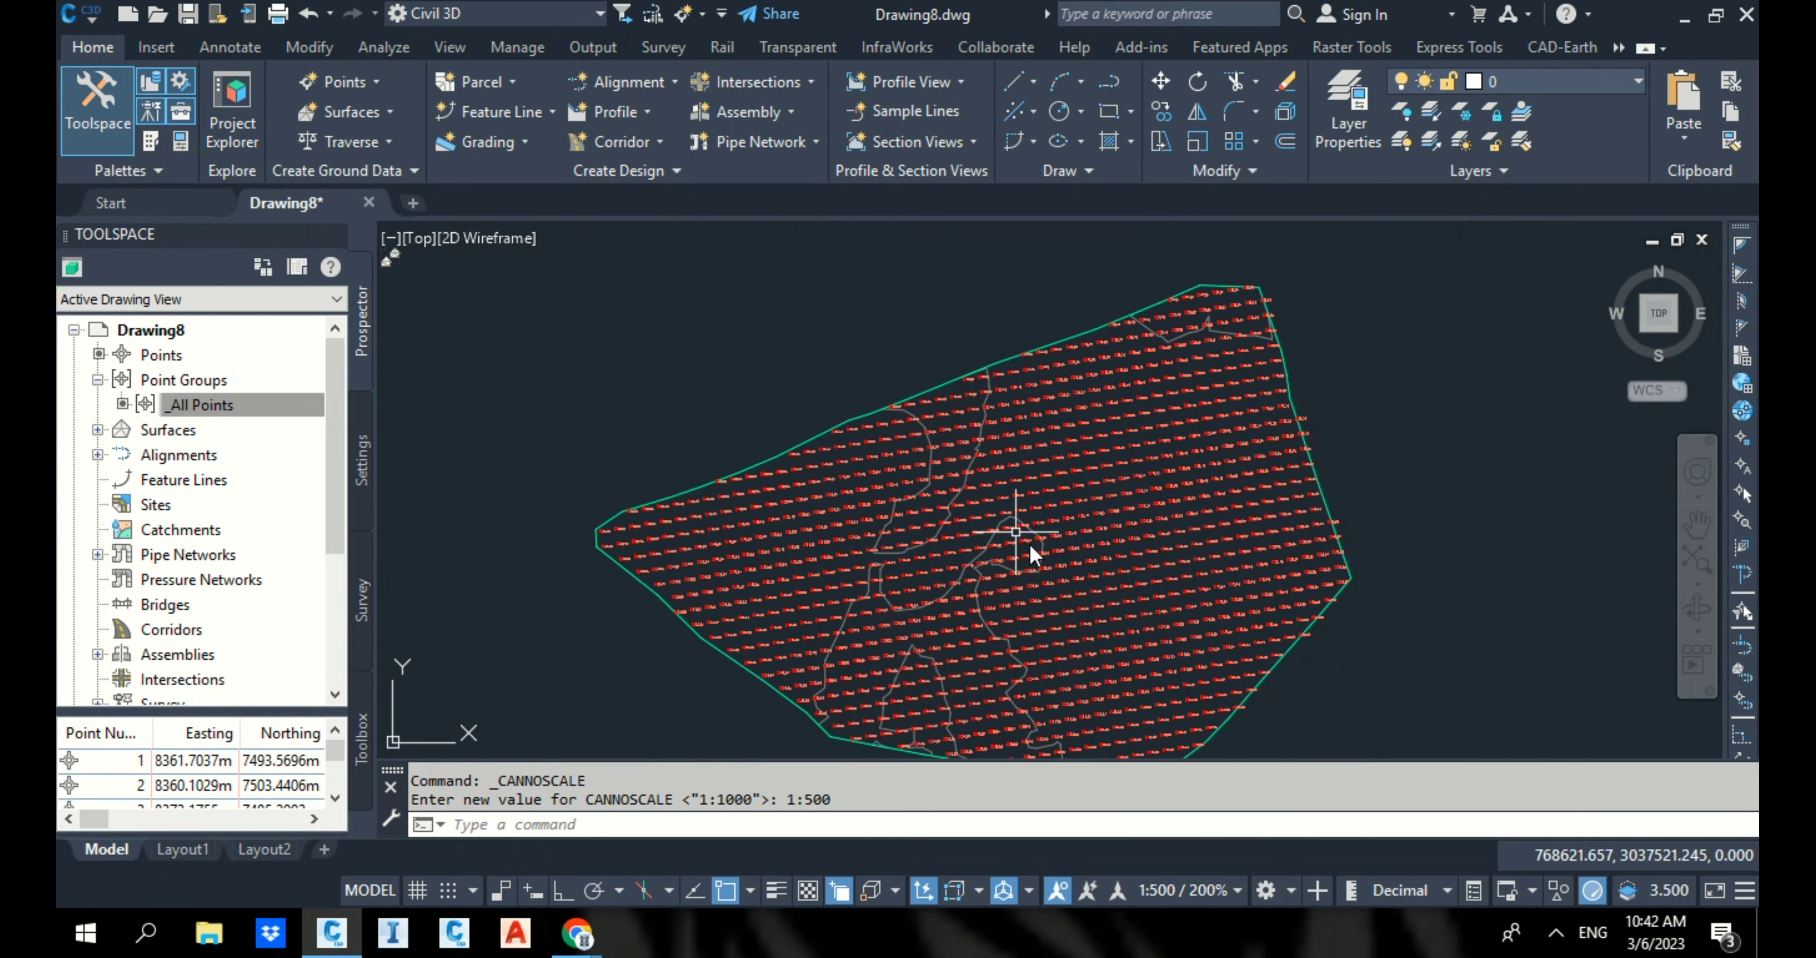
middle_drag(1030, 543, 983, 437)
scroll(979, 359, up, 5)
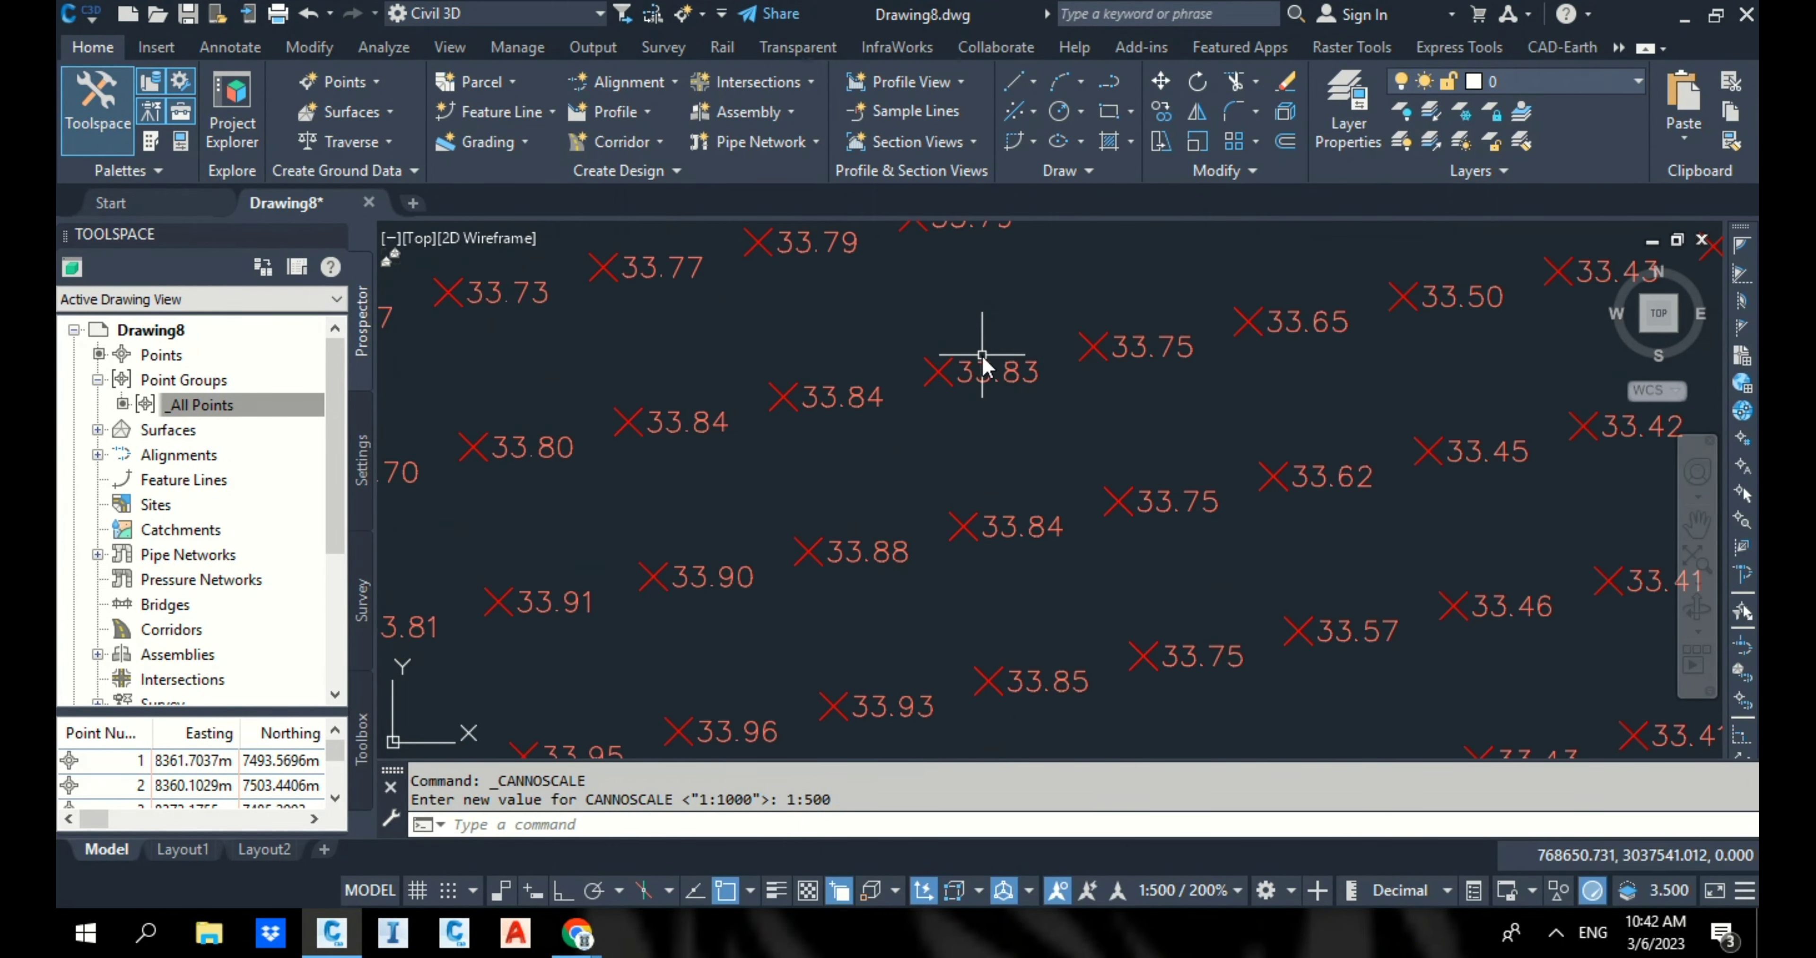
scroll(983, 355, down, 5)
click(875, 271)
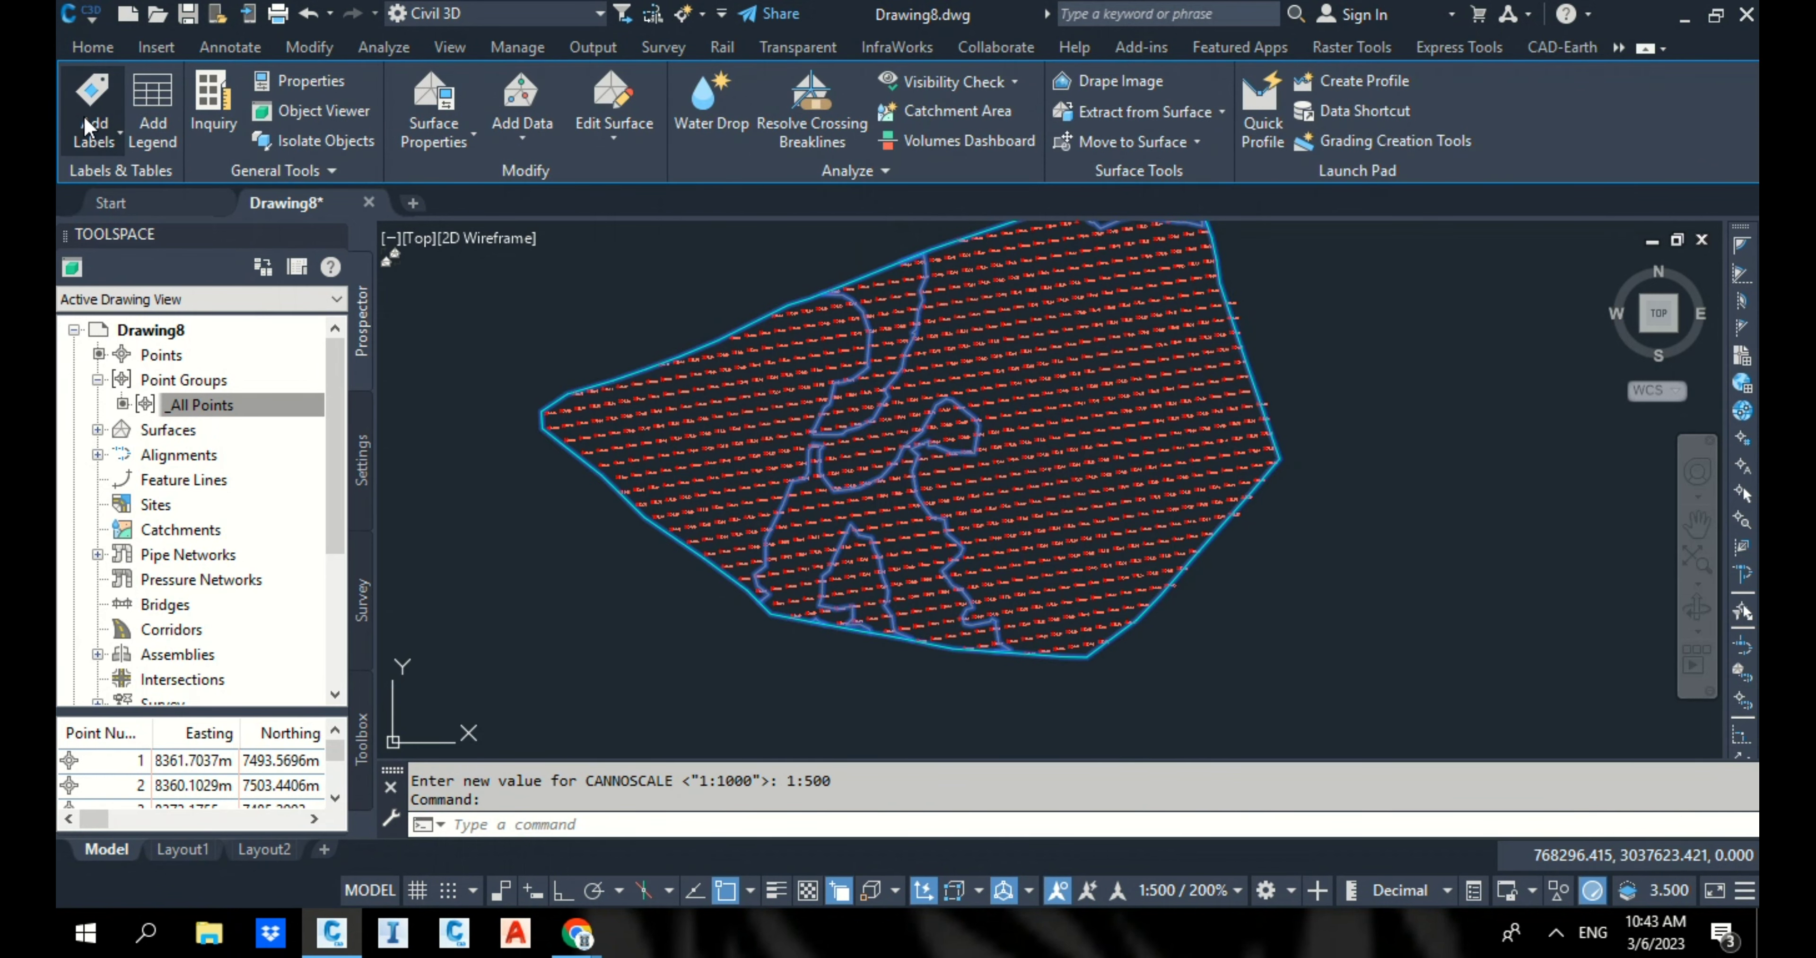
click(94, 133)
click(147, 289)
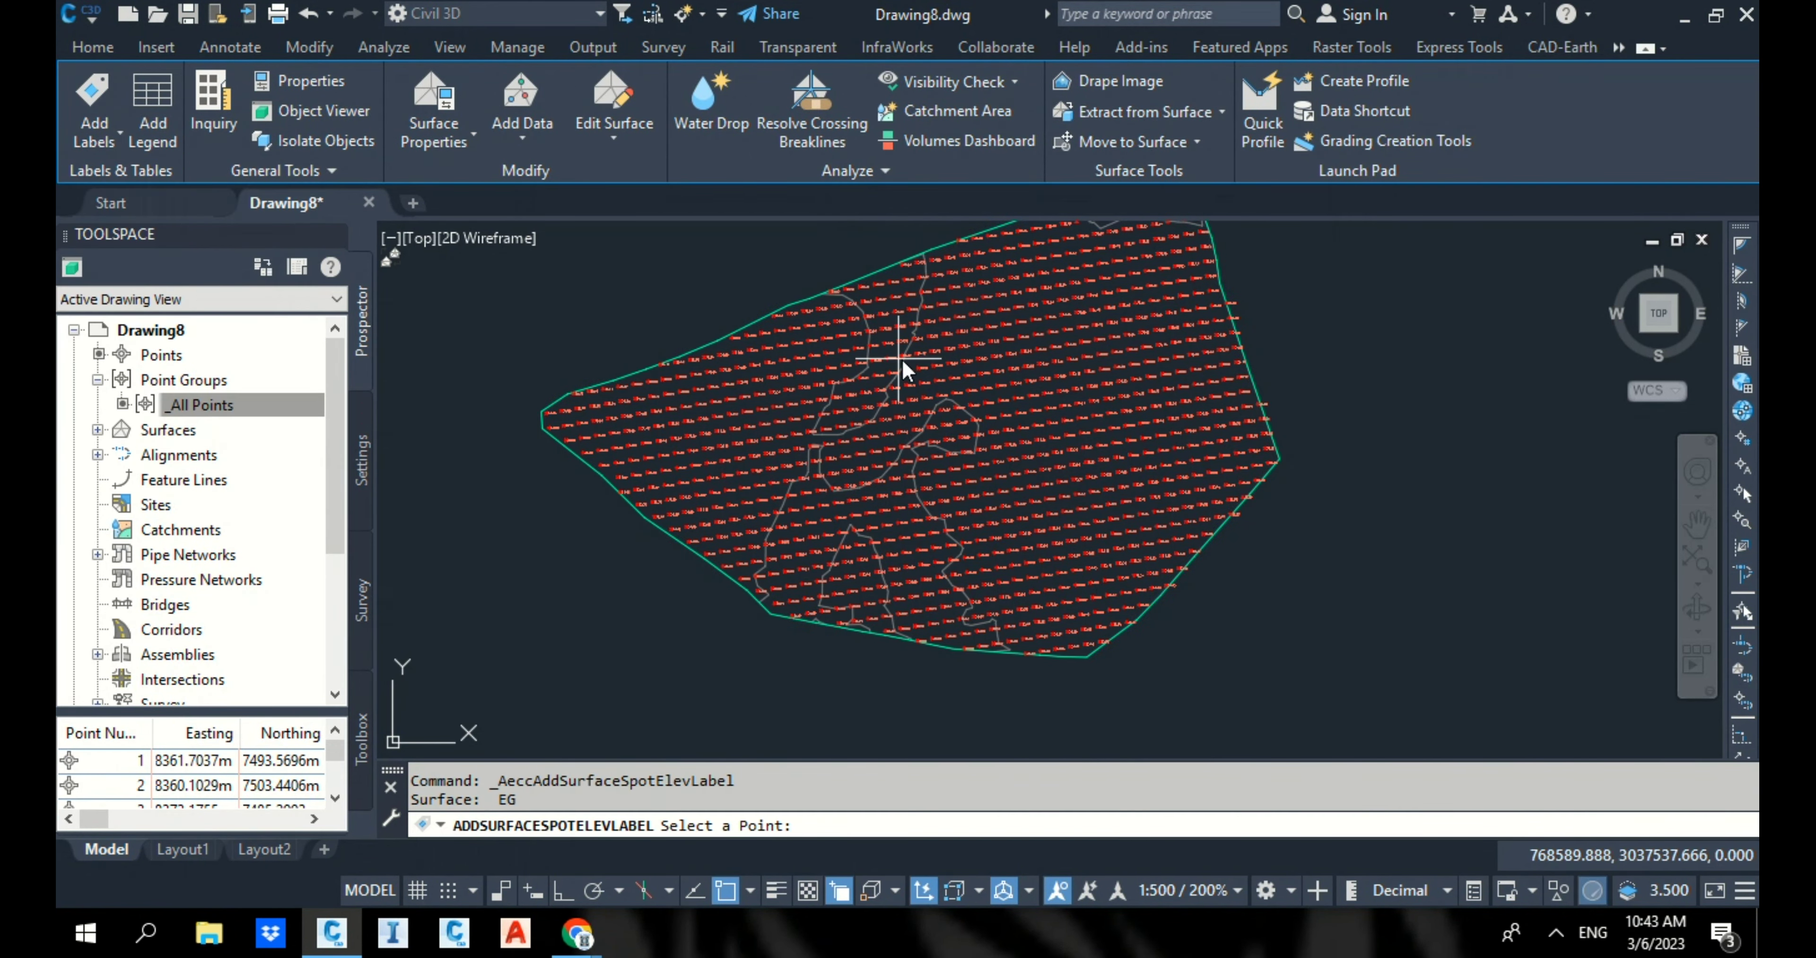
scroll(938, 328, up, 5)
scroll(942, 325, up, 5)
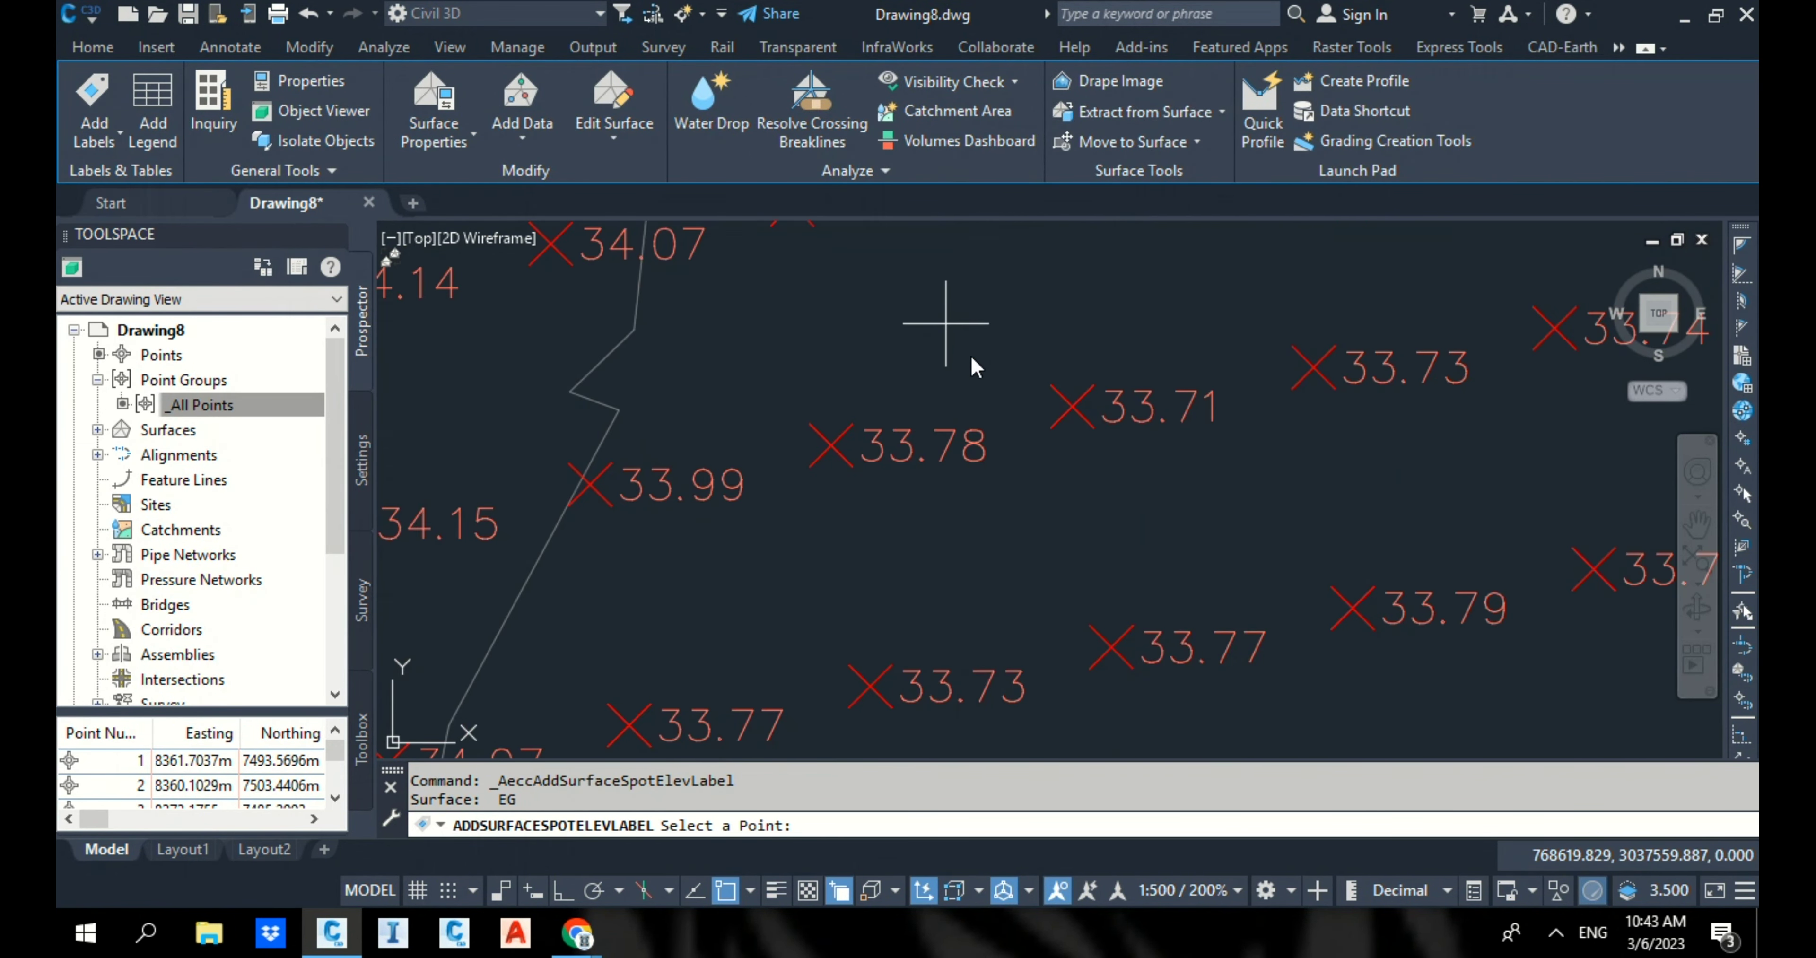
click(1073, 406)
scroll(1086, 423, up, 2)
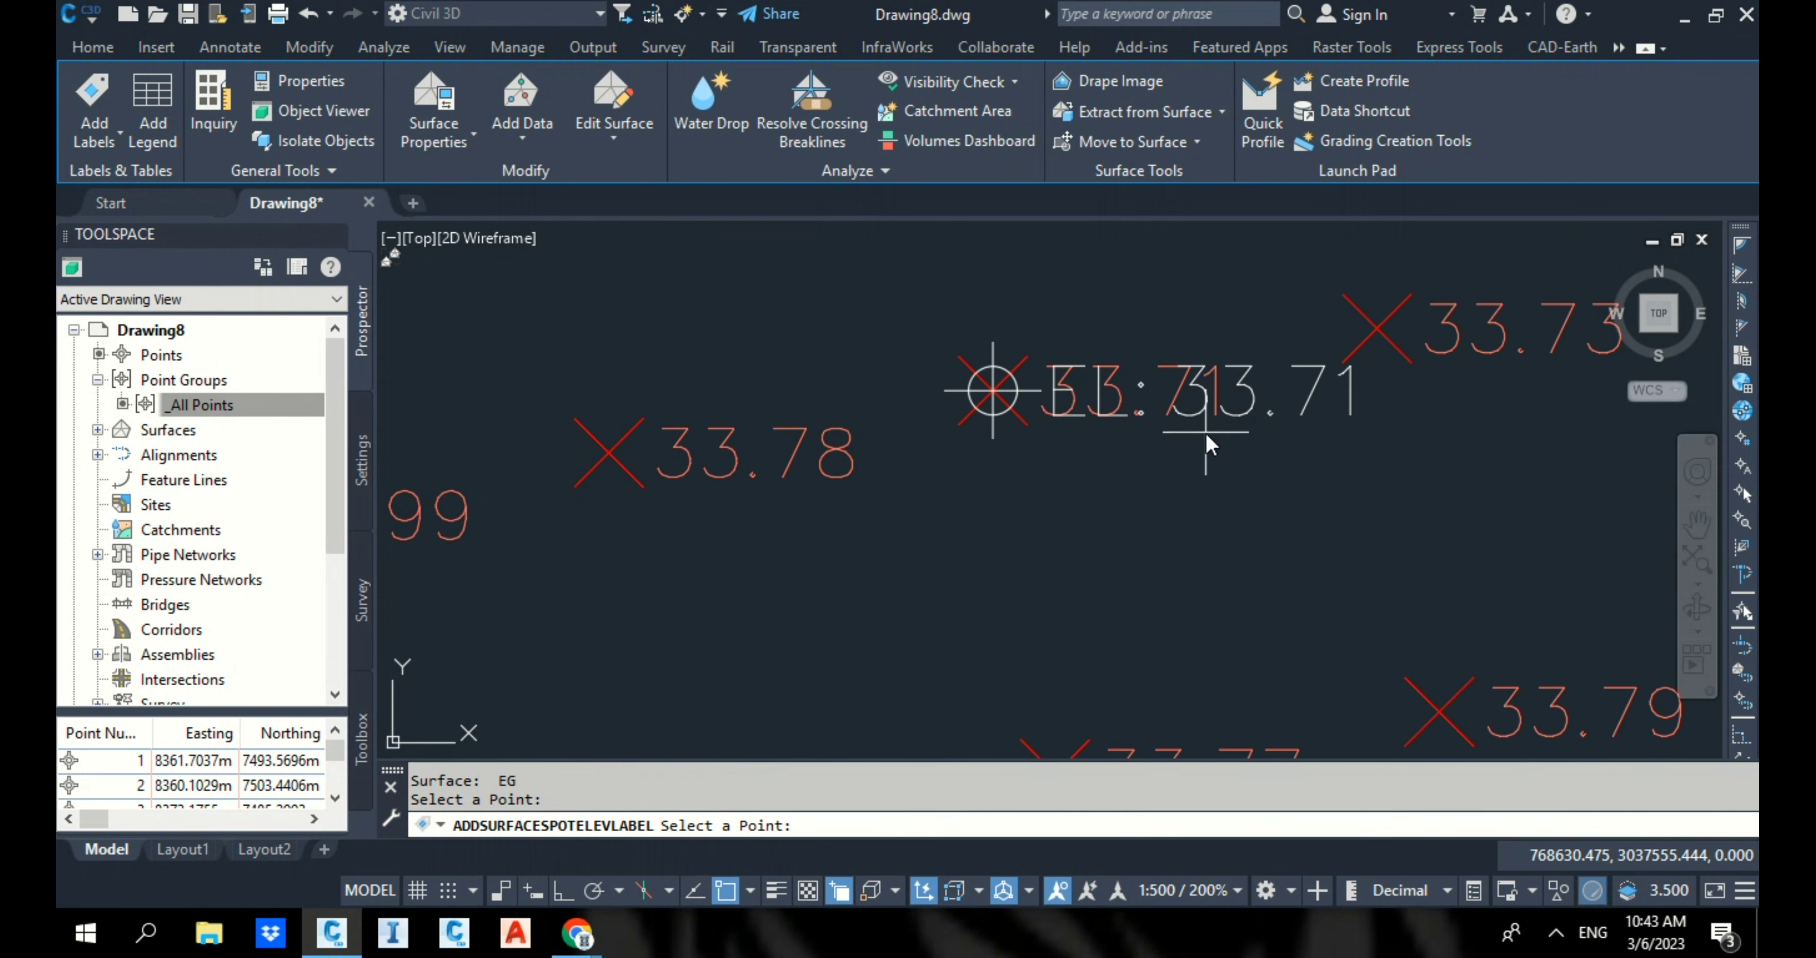
key(Escape)
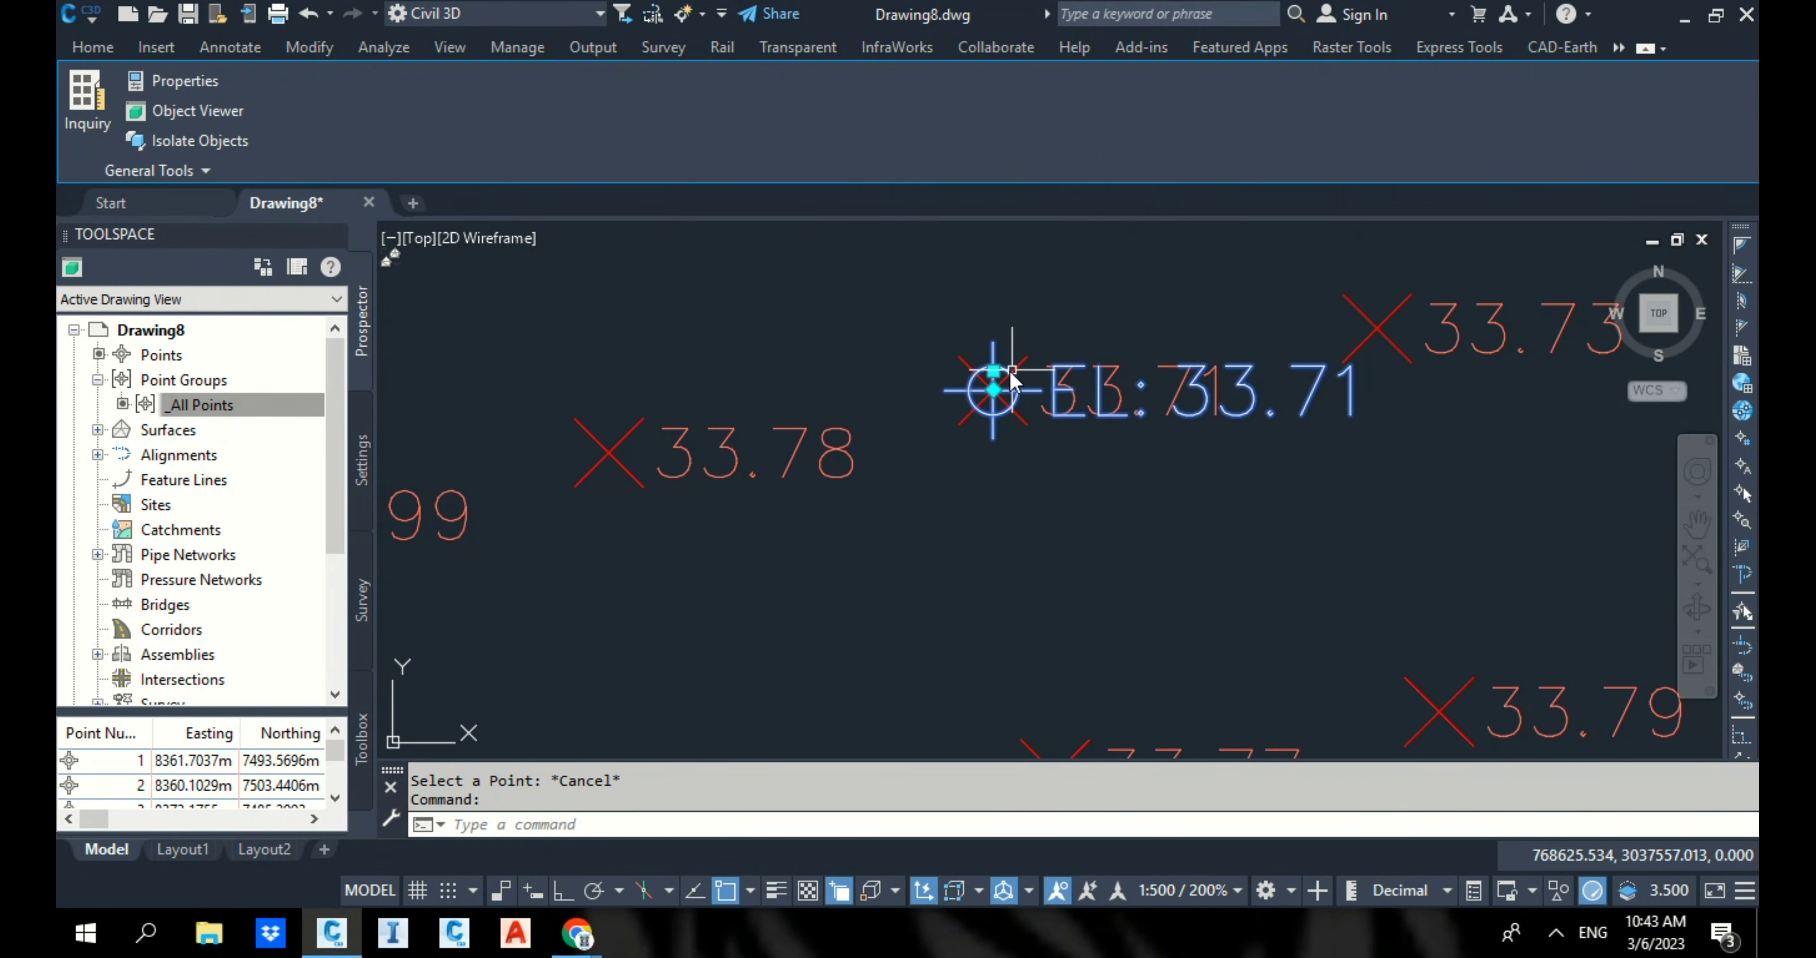
Step: Move the spot elevation label up off its grid point so that it has a leader, and clear the selection
click(1001, 384)
click(1047, 274)
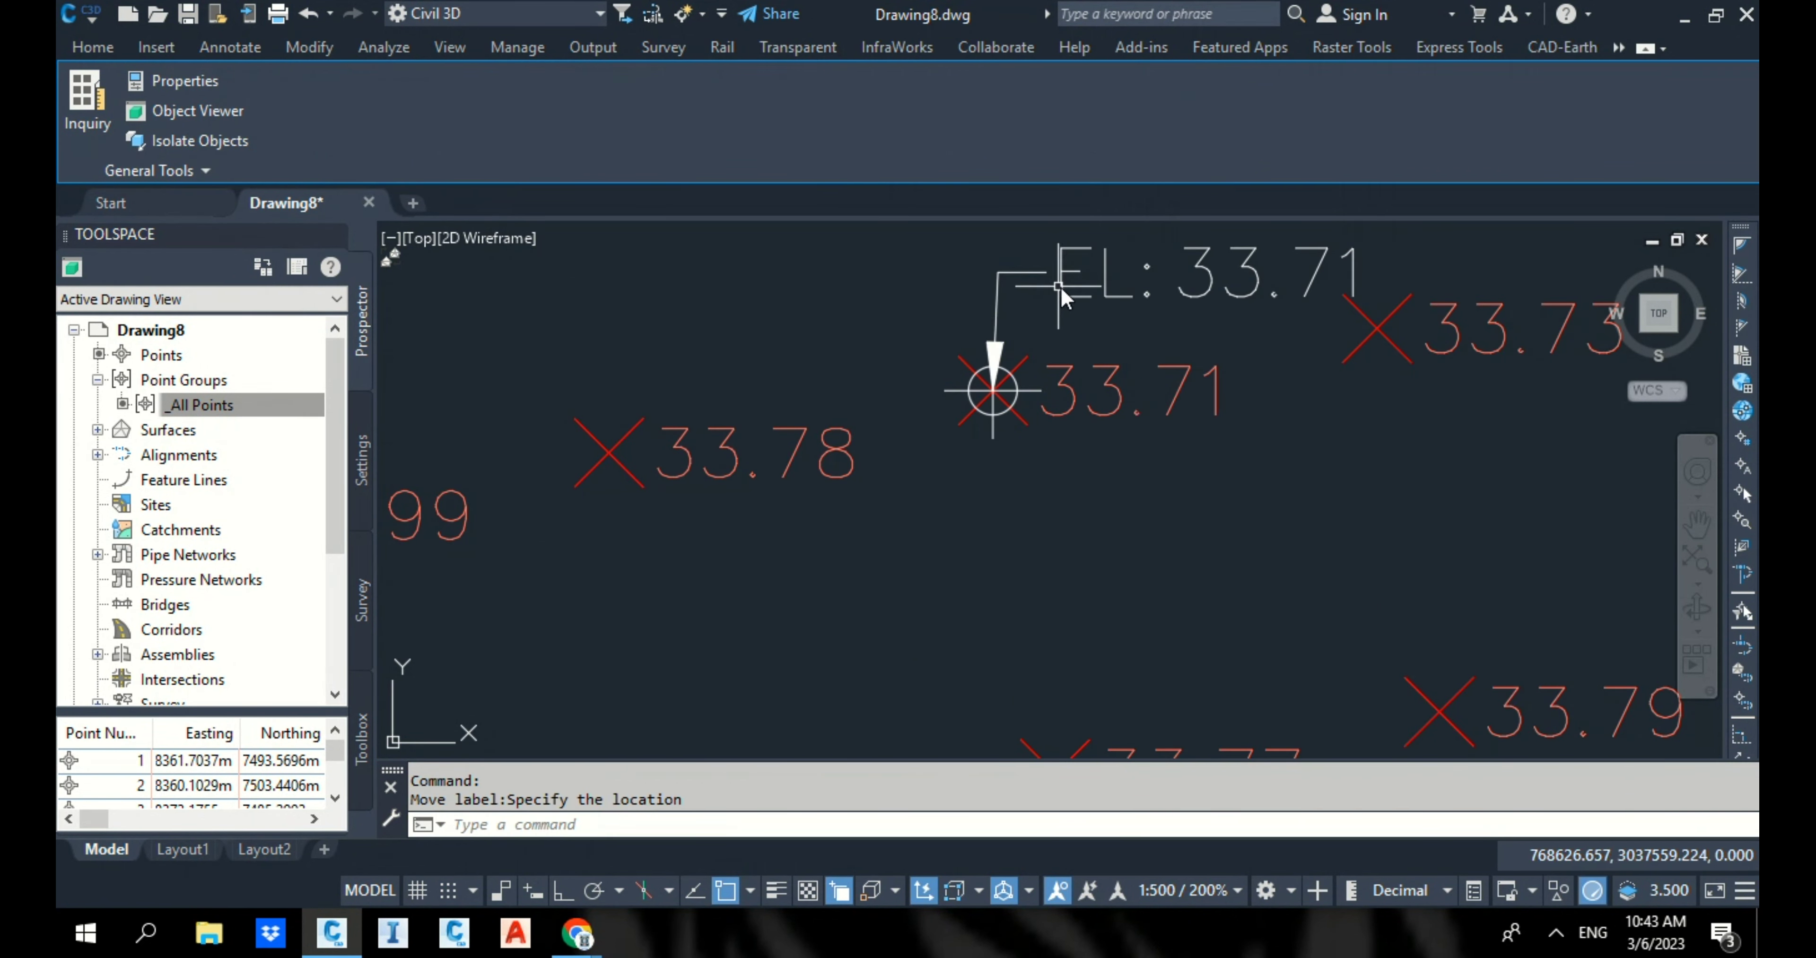
key(Escape)
key(Escape)
middle_drag(1138, 320, 1108, 371)
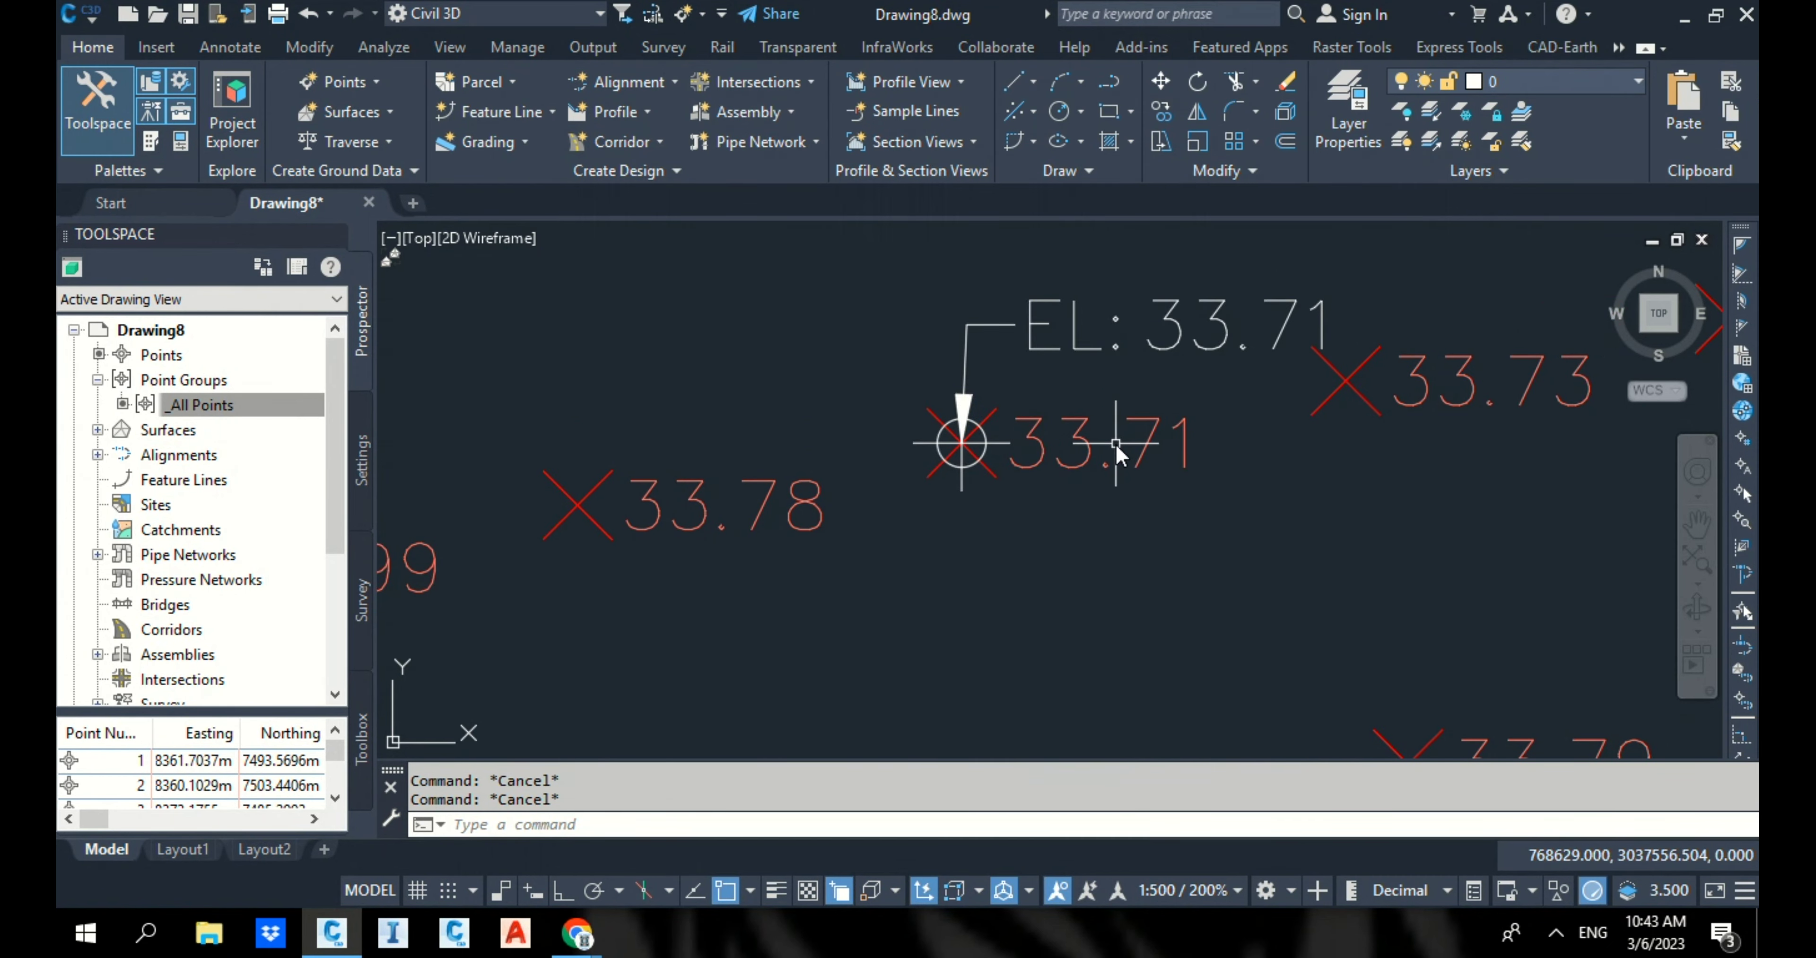
Step: Start a new drawing and import the STANDARD SURFACE LandXML file into it with the default import settings
scroll(1115, 448, down, 10)
middle_drag(1183, 498, 1040, 479)
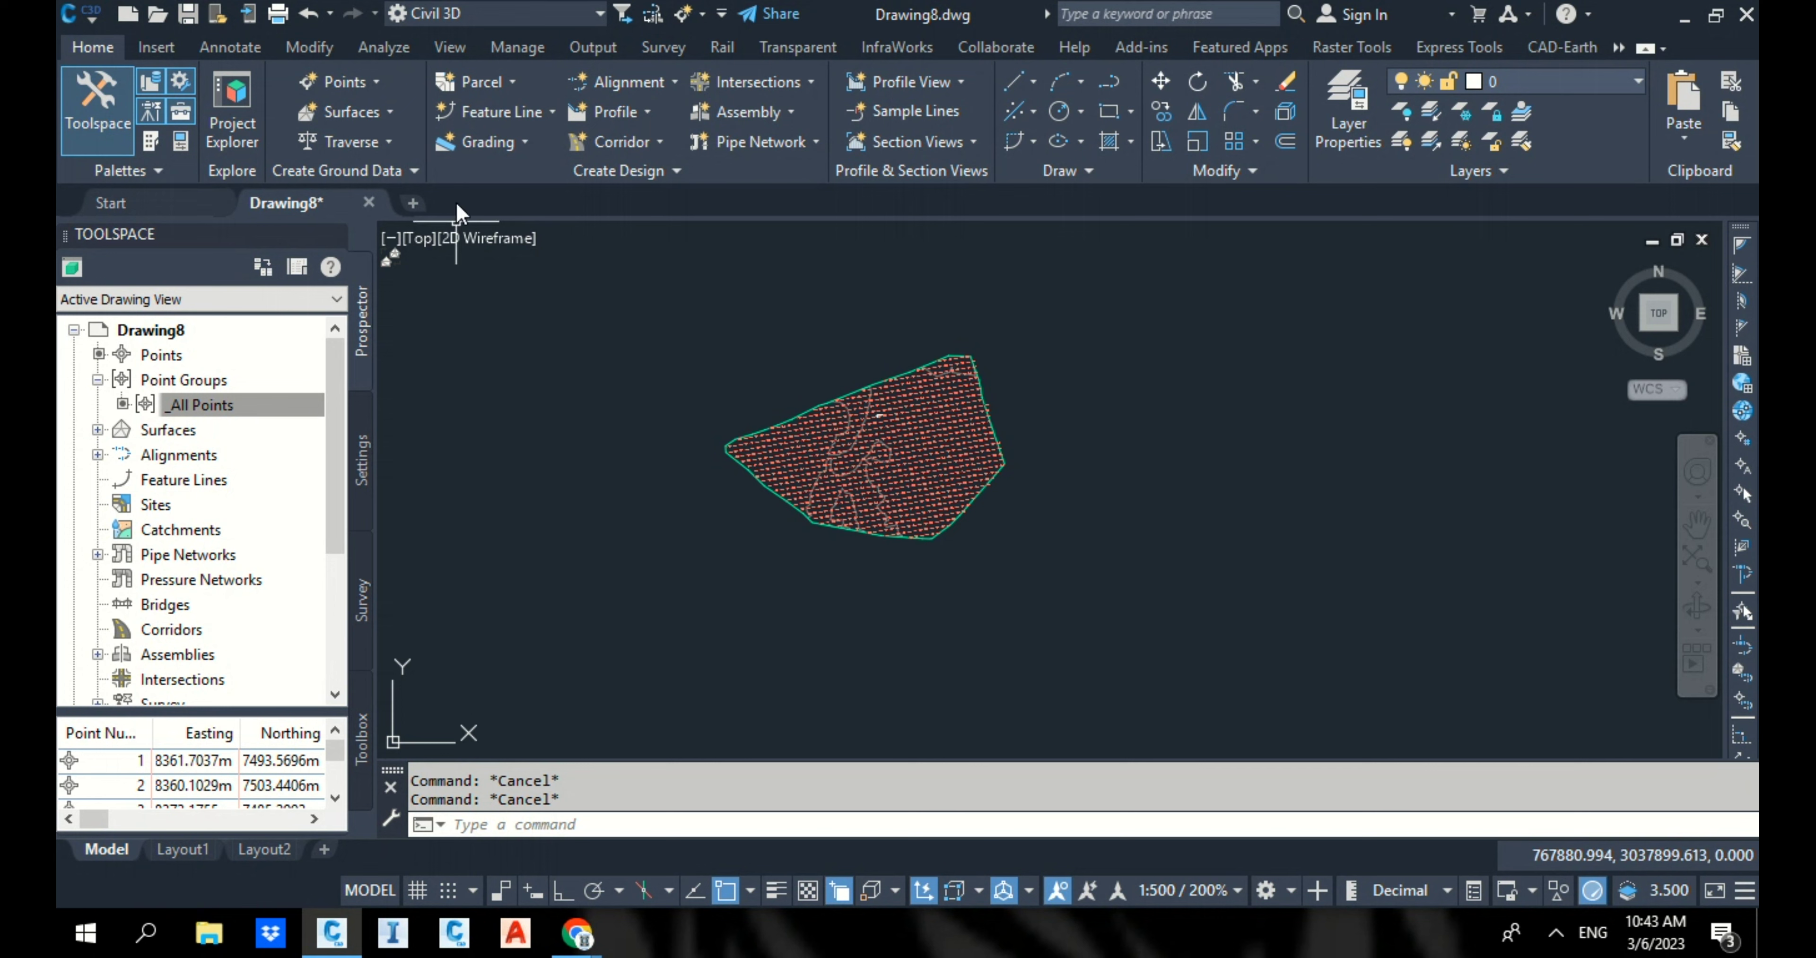
click(413, 203)
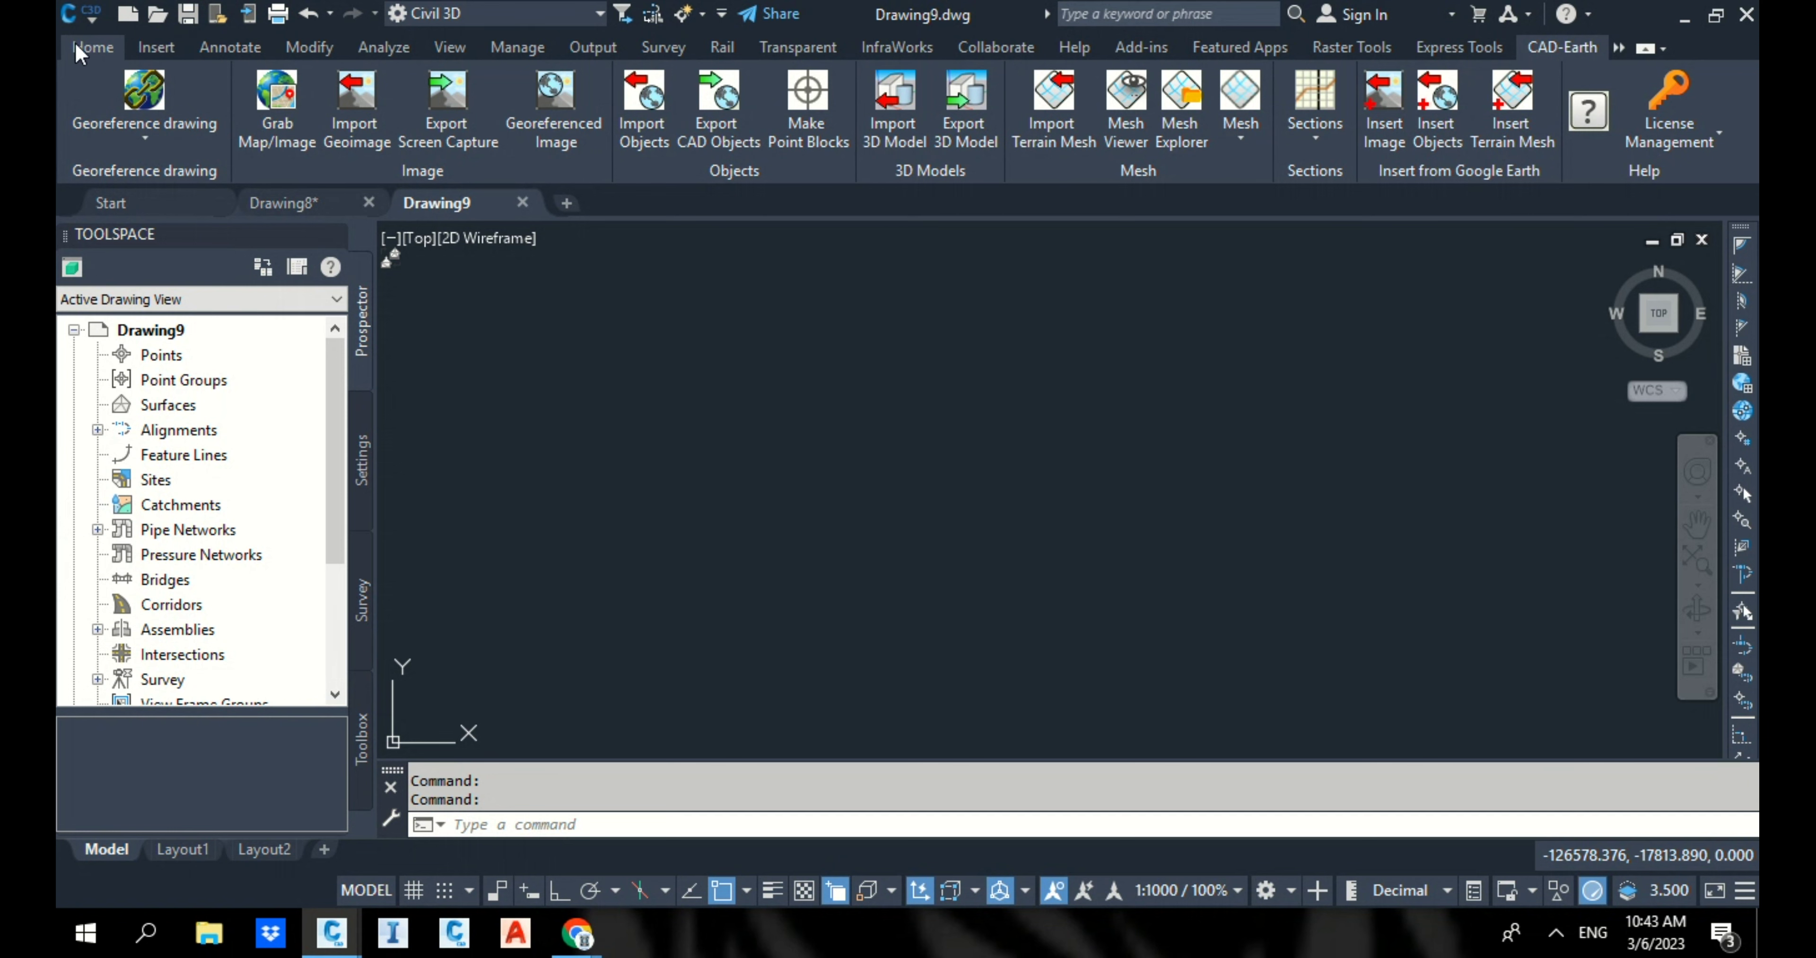
click(155, 48)
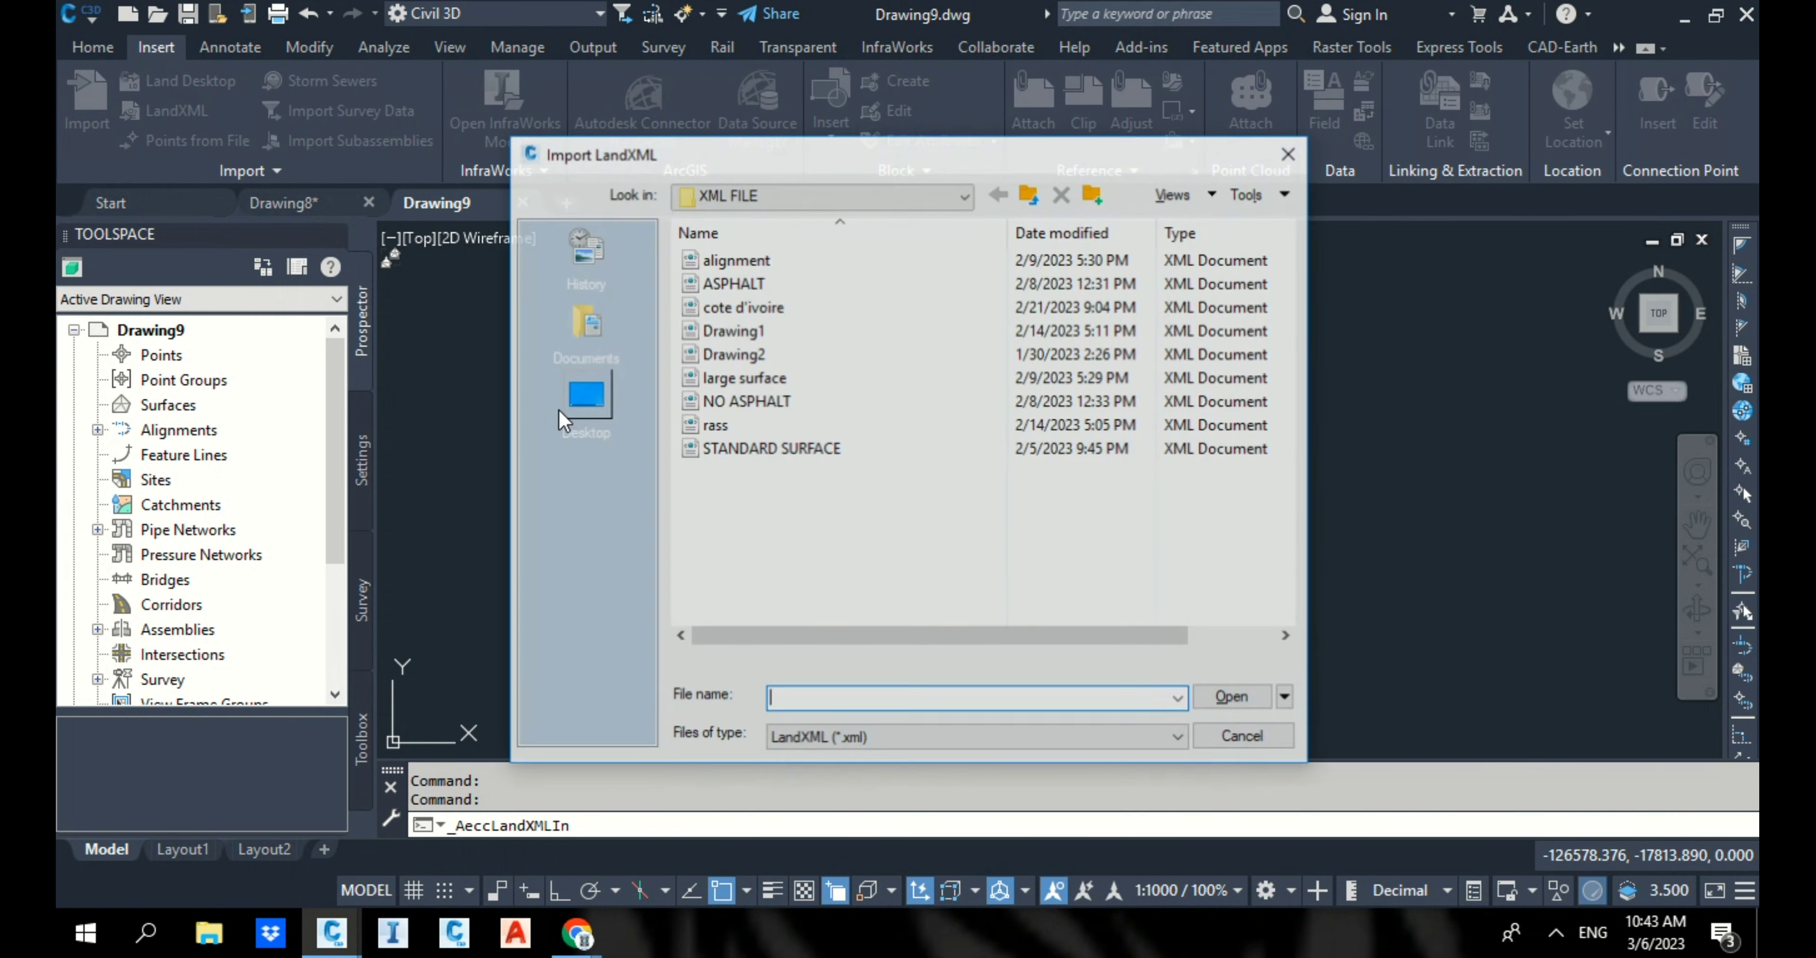
click(796, 449)
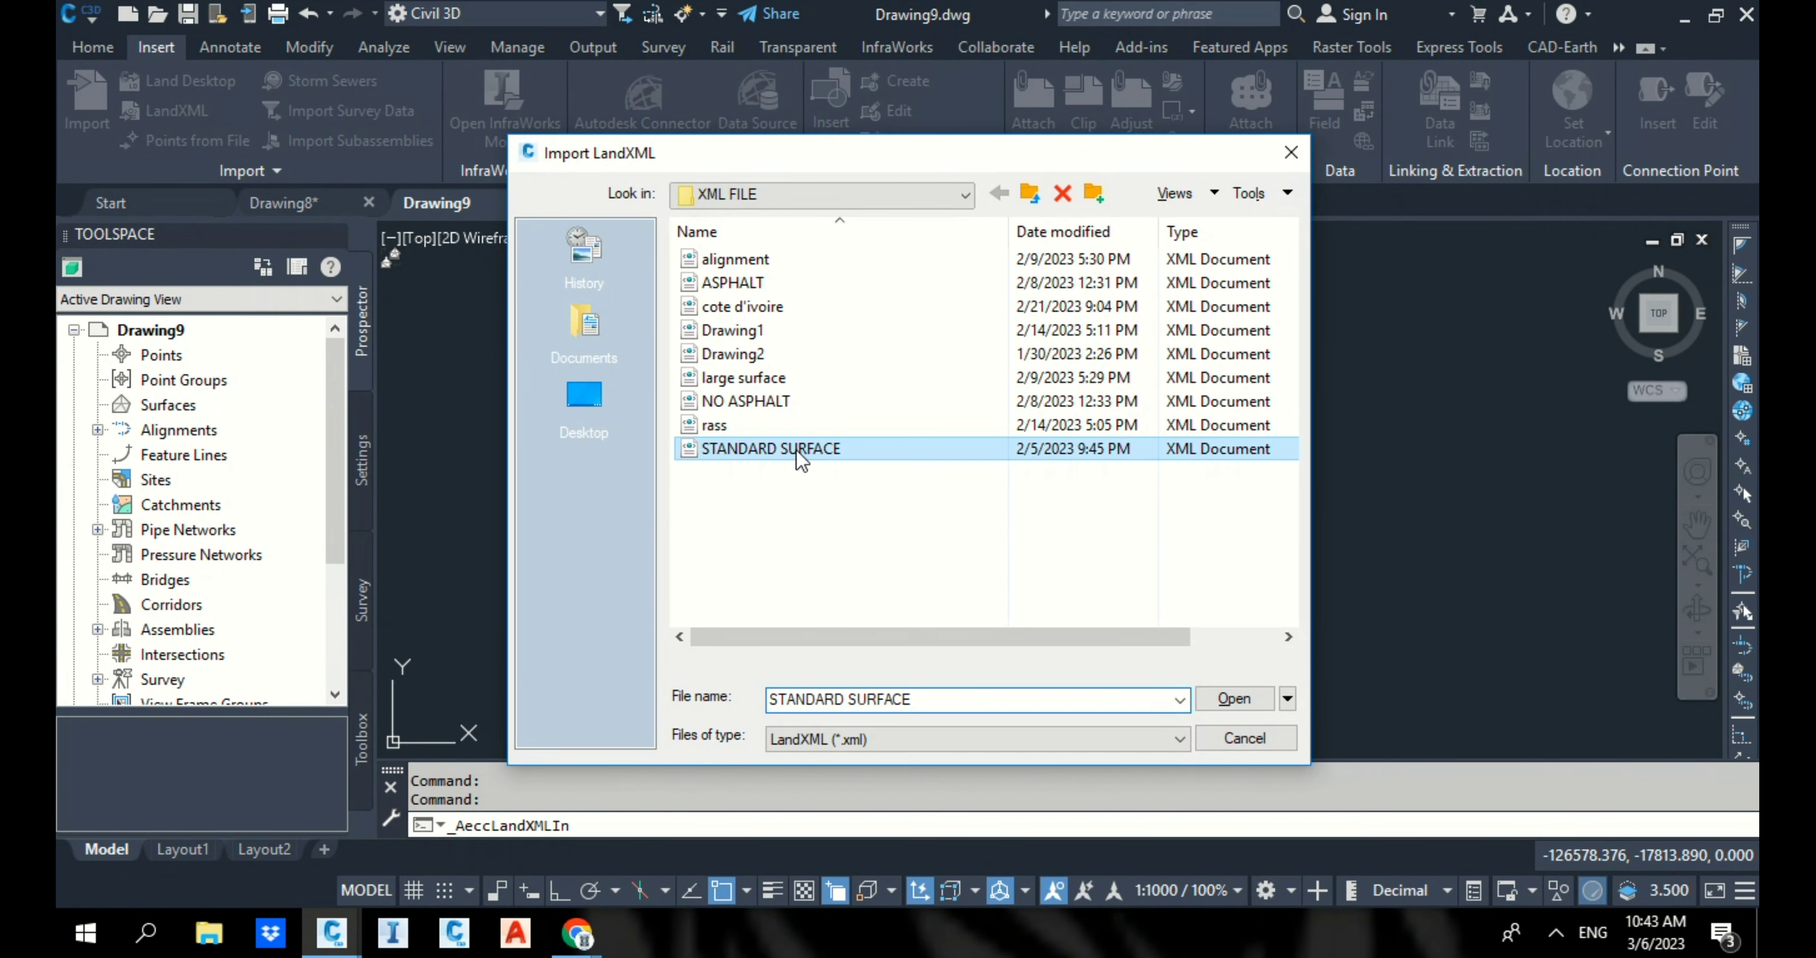
click(1234, 699)
click(948, 656)
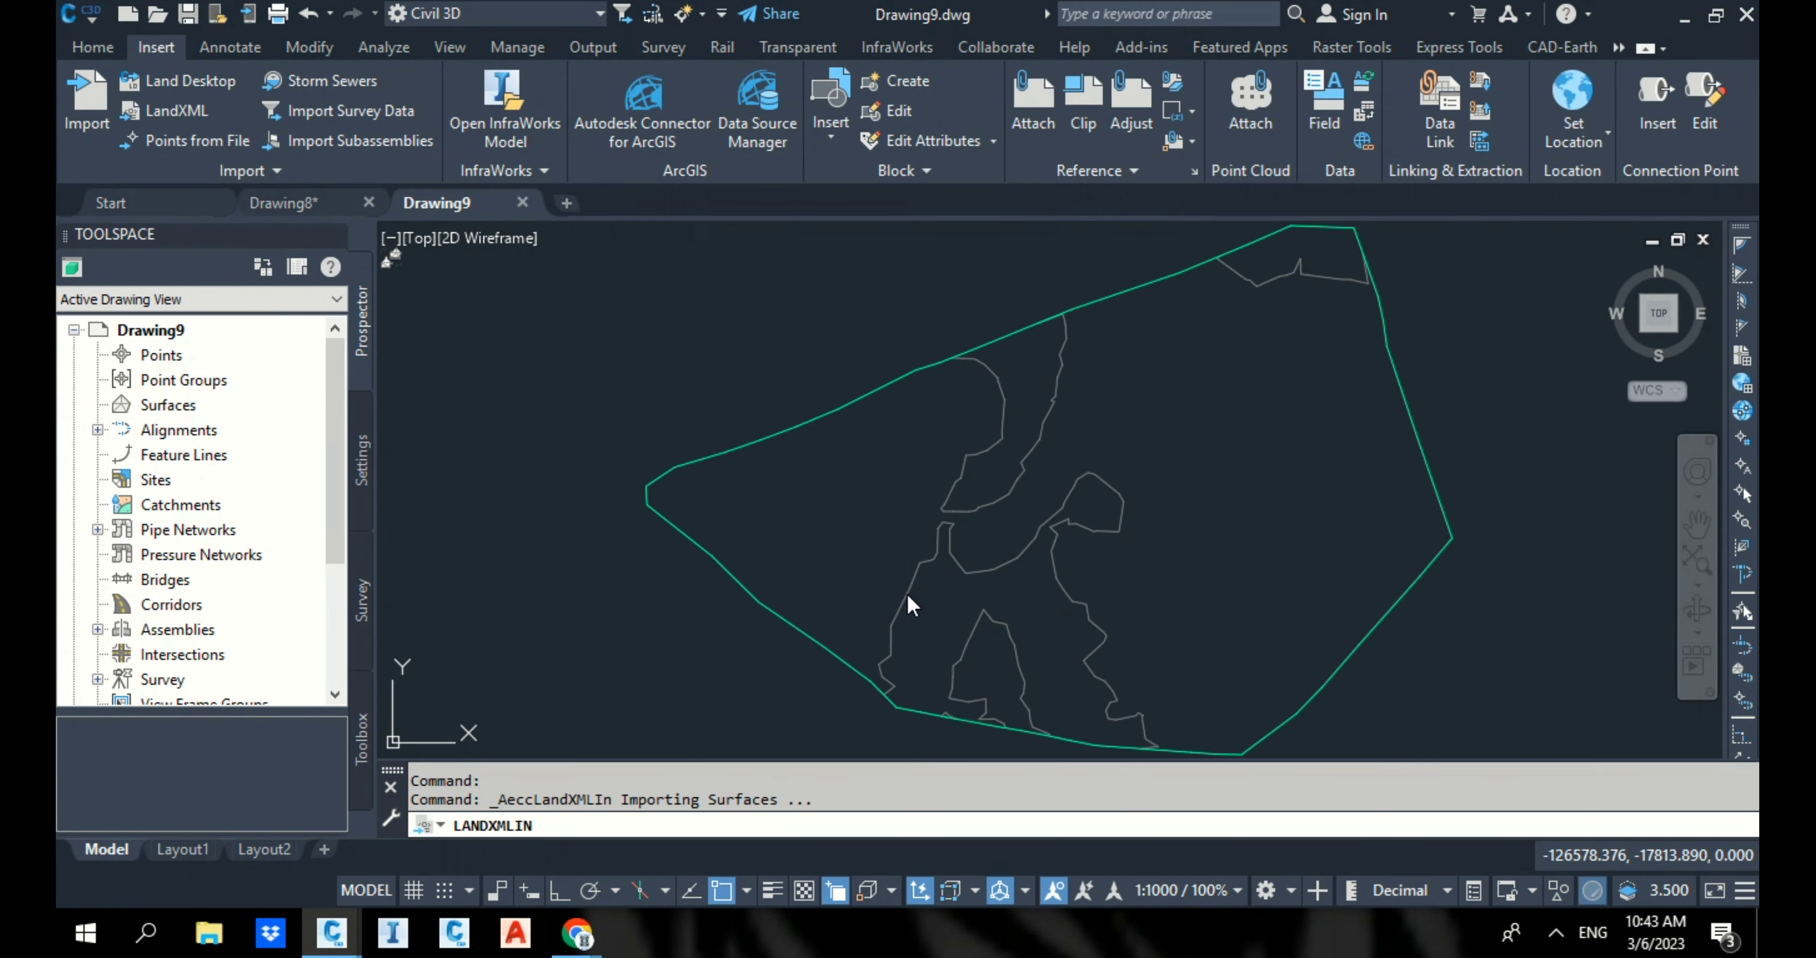
mouse_move(906, 600)
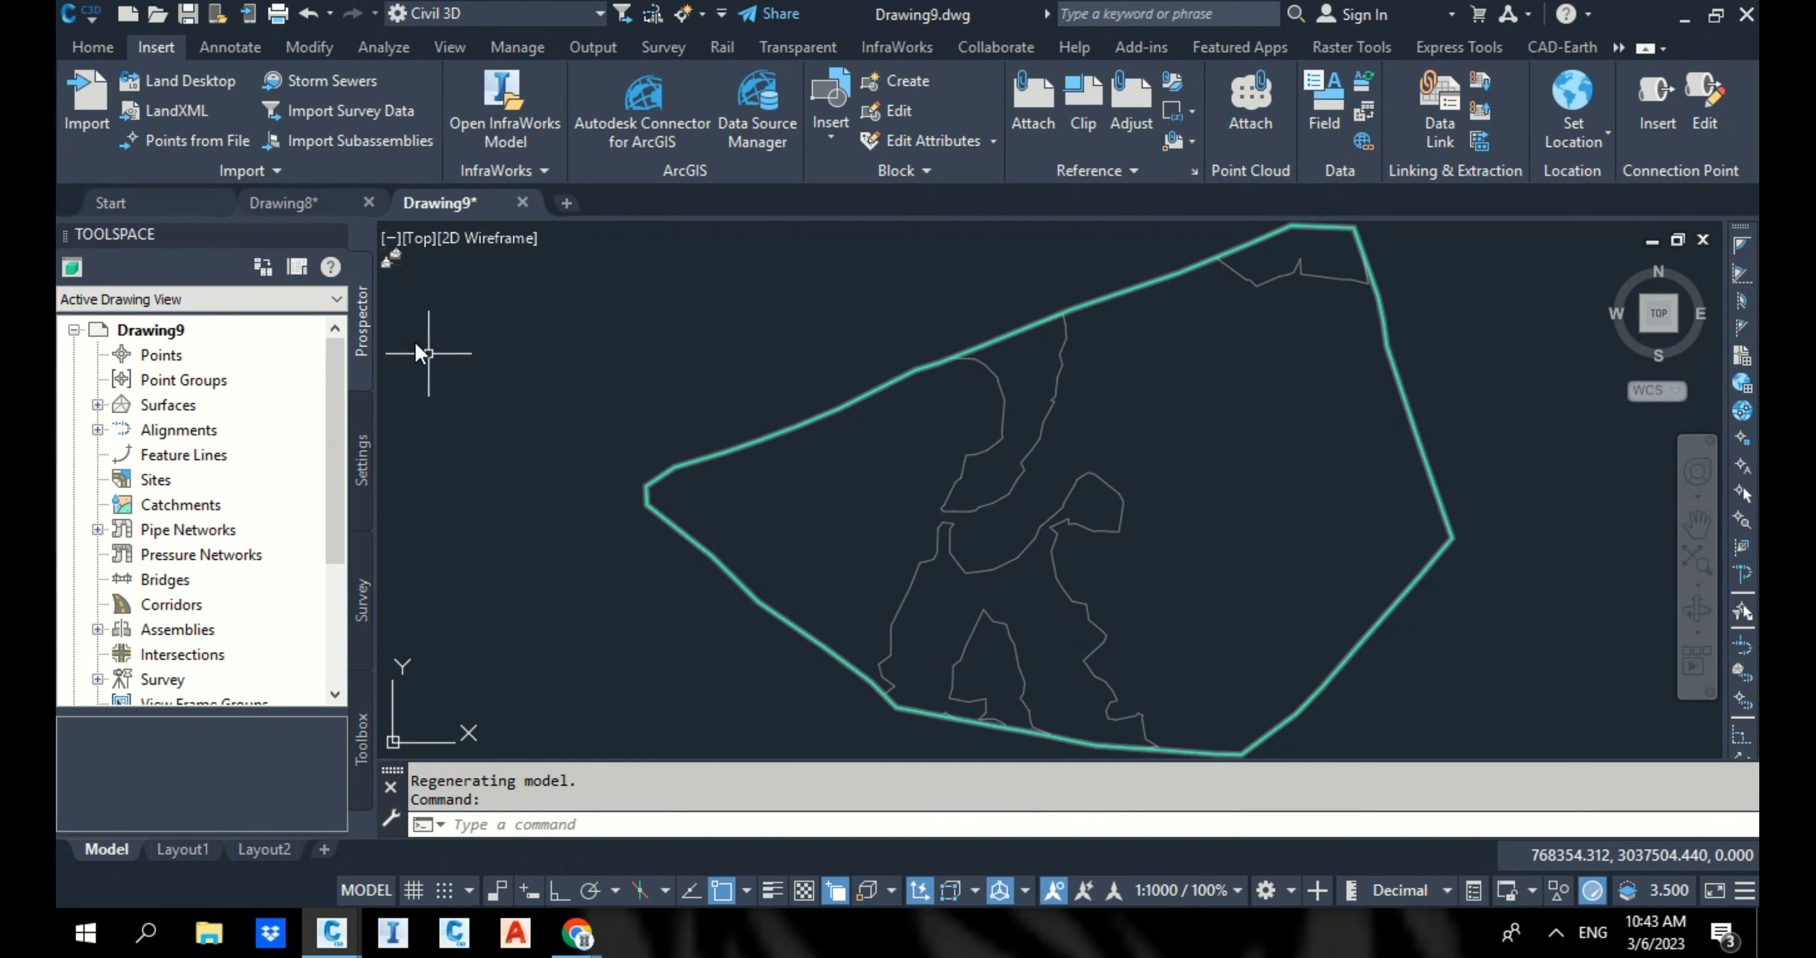
Step: Review the gridded points on the surface in Drawing8, and return to Drawing9
click(285, 202)
scroll(937, 374, up, 3)
scroll(1017, 342, down, 3)
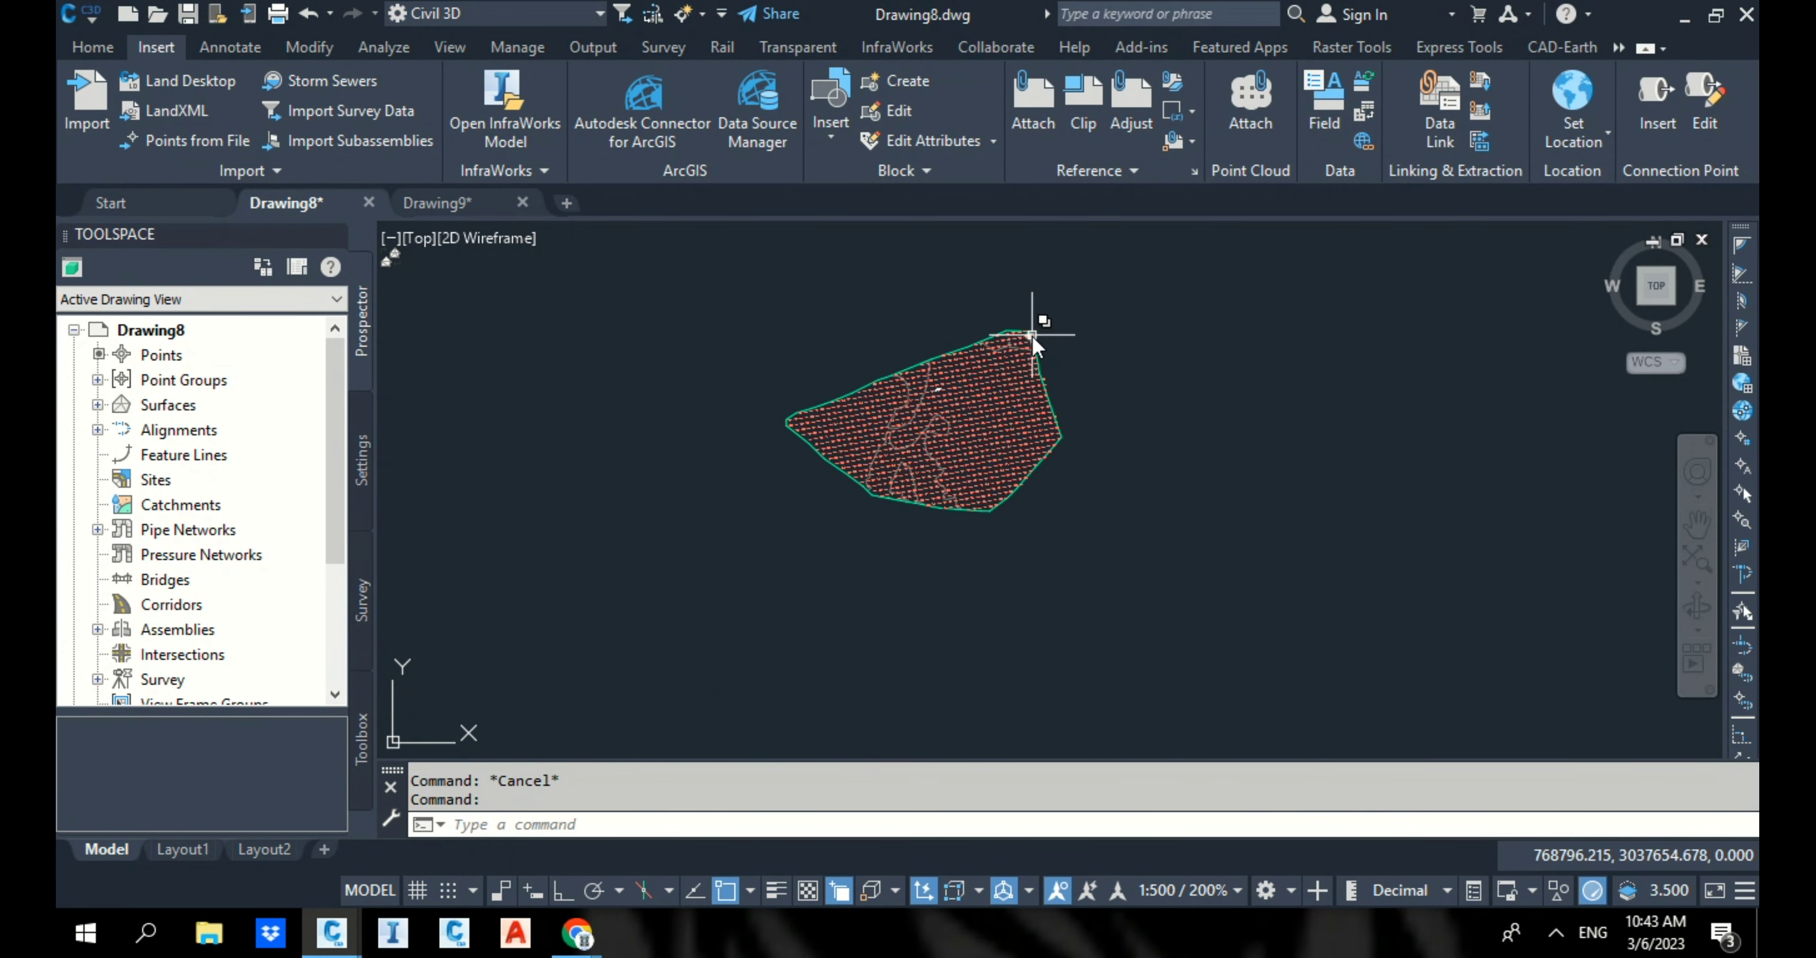
scroll(1017, 342, up, 2)
key(Escape)
scroll(842, 547, up, 2)
scroll(917, 578, down, 2)
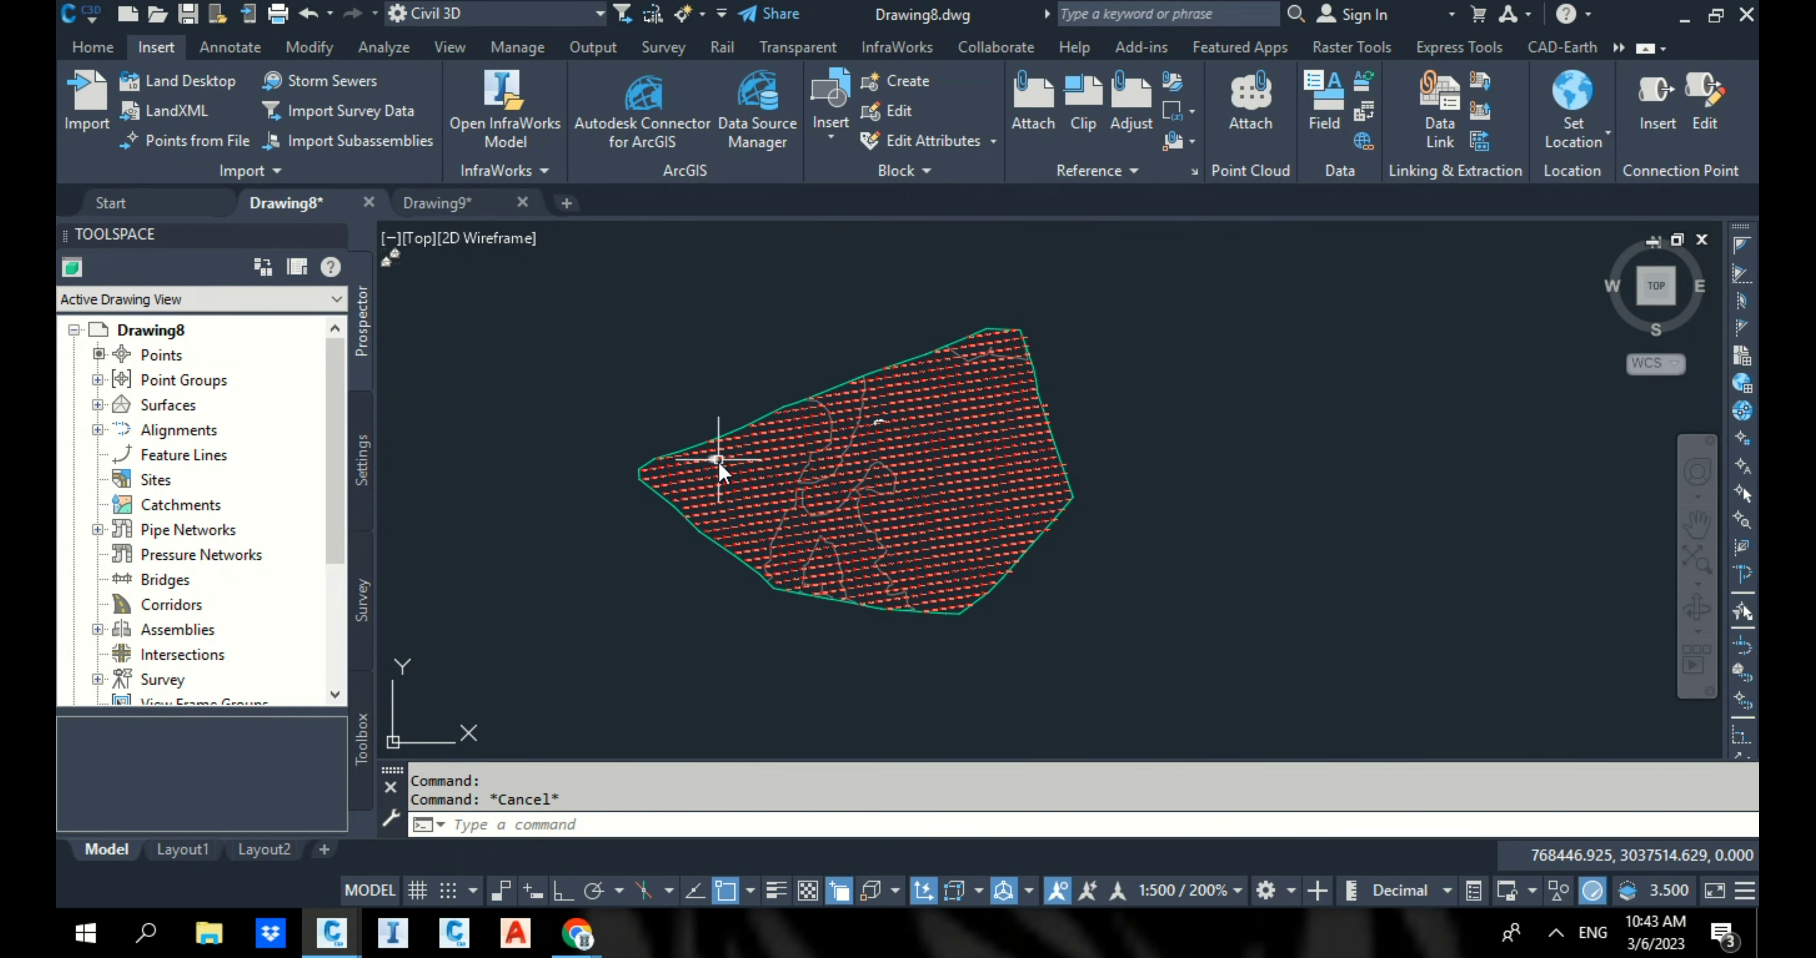
click(456, 206)
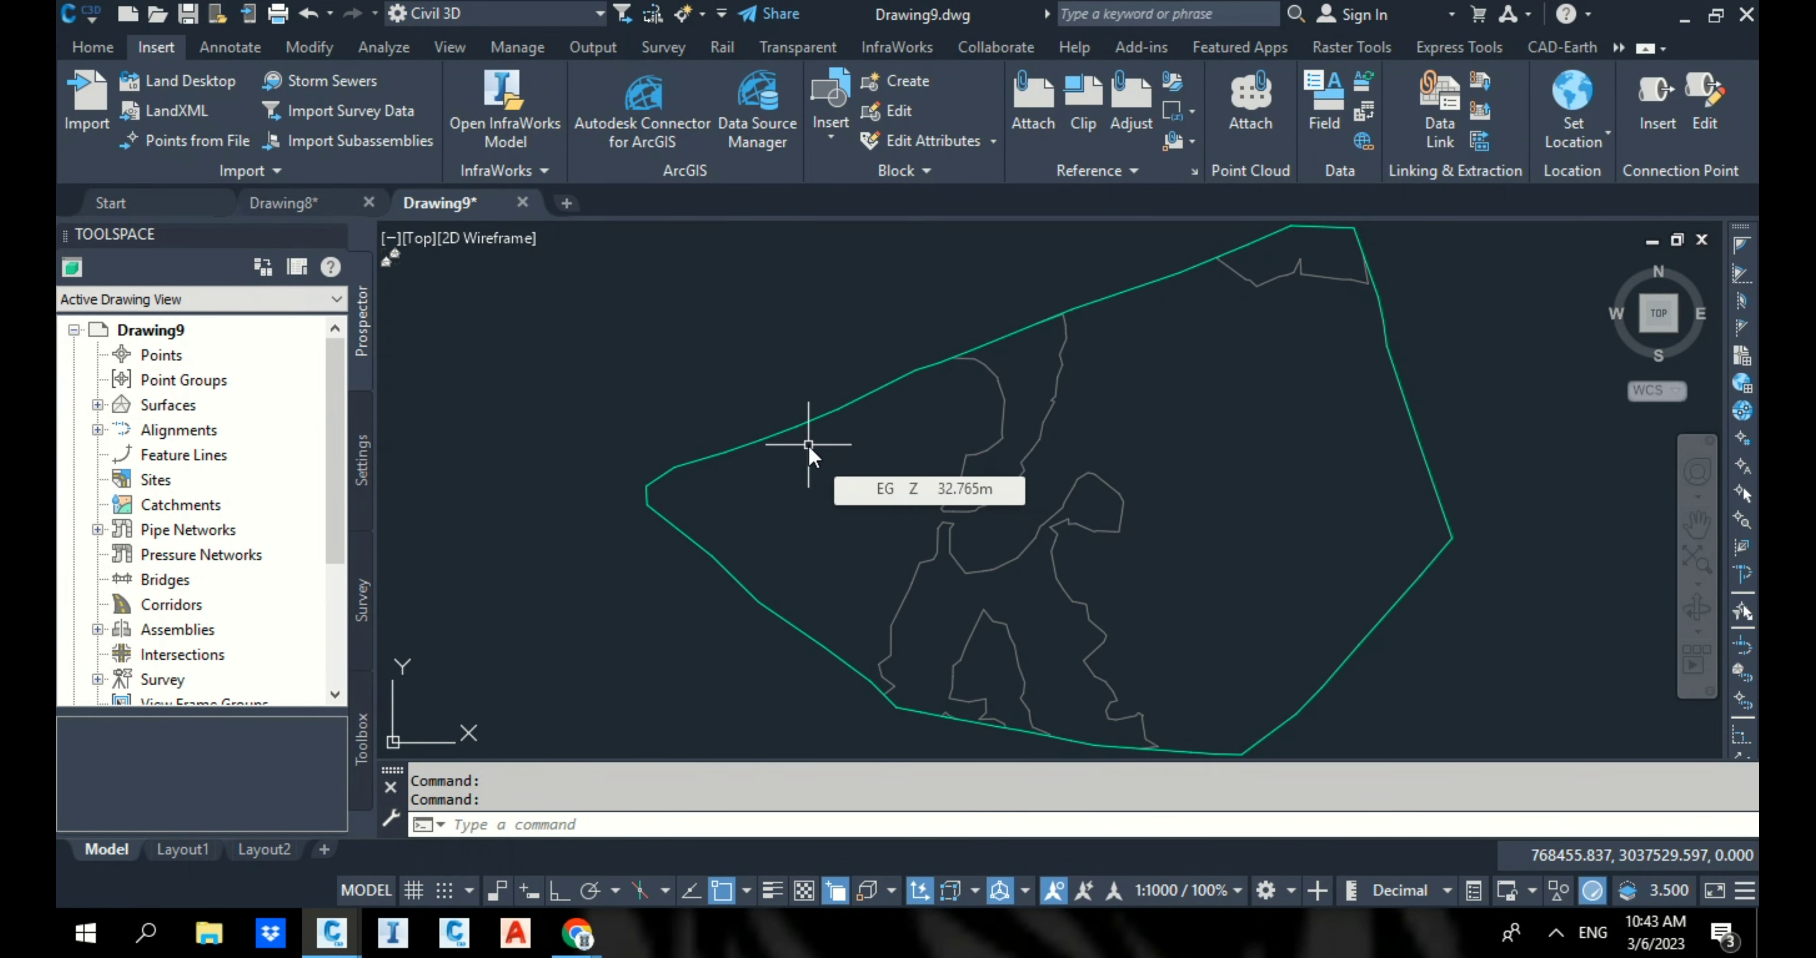
Step: Change the surface style of the imported EG surface to Contours and Triangles
scroll(809, 446, down, 4)
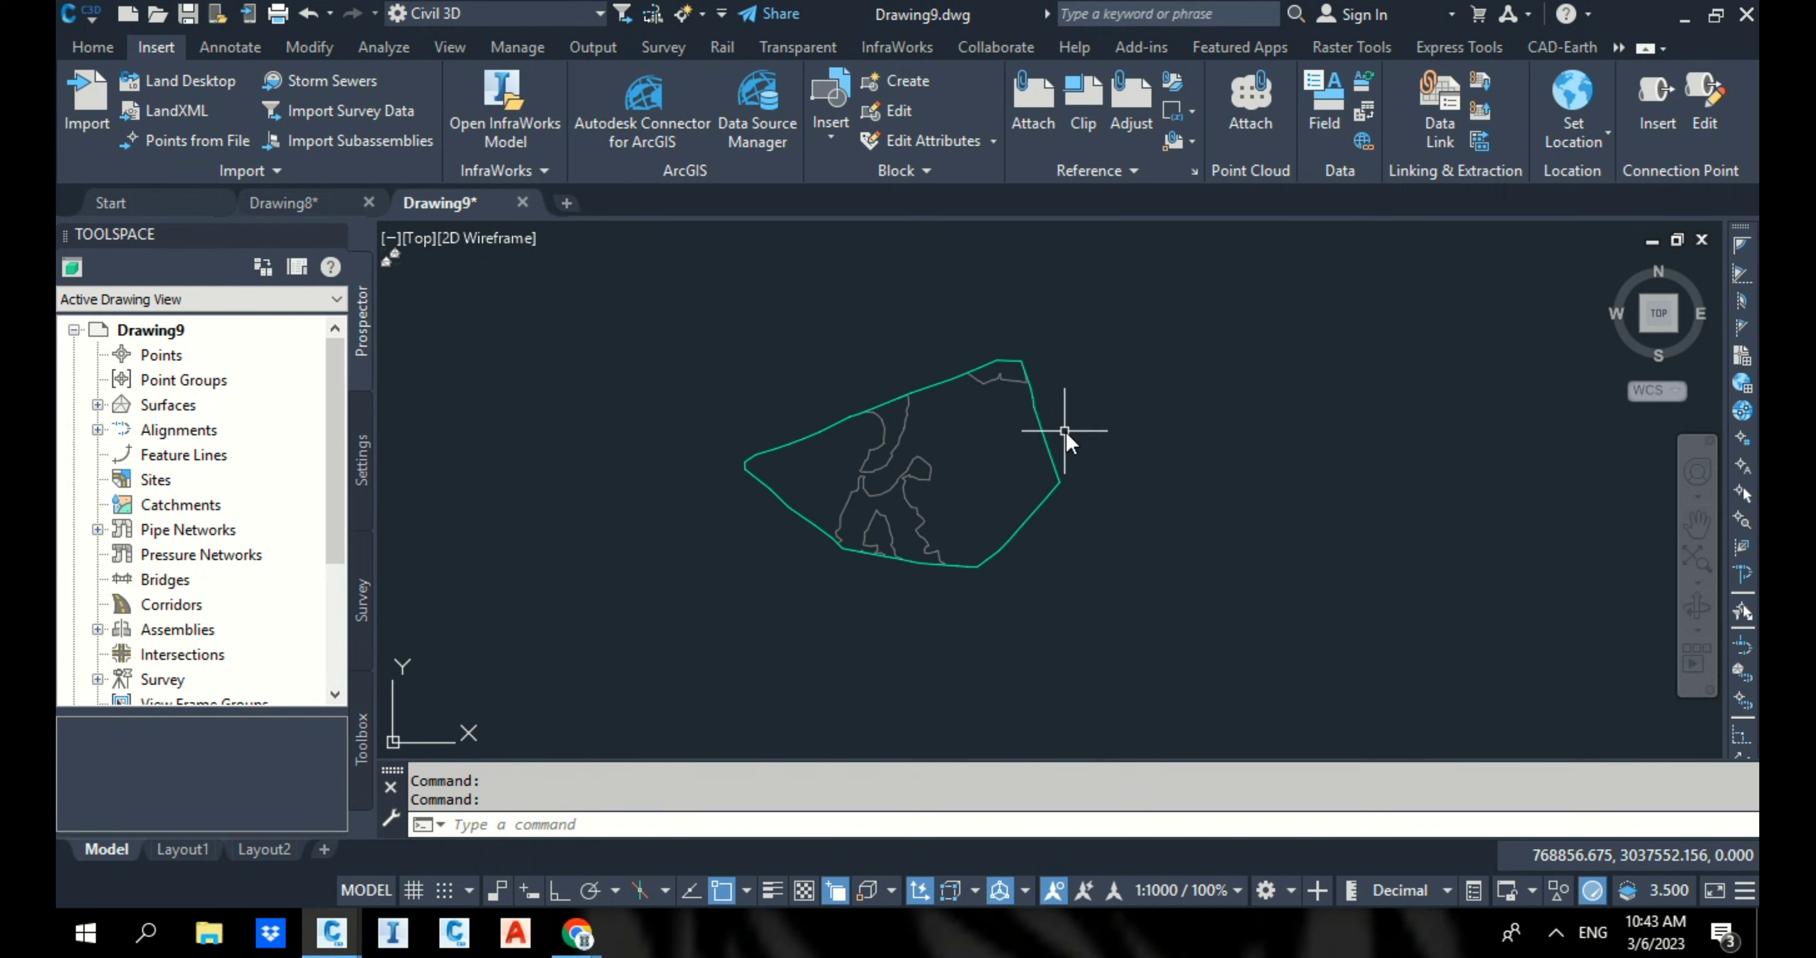
click(1041, 431)
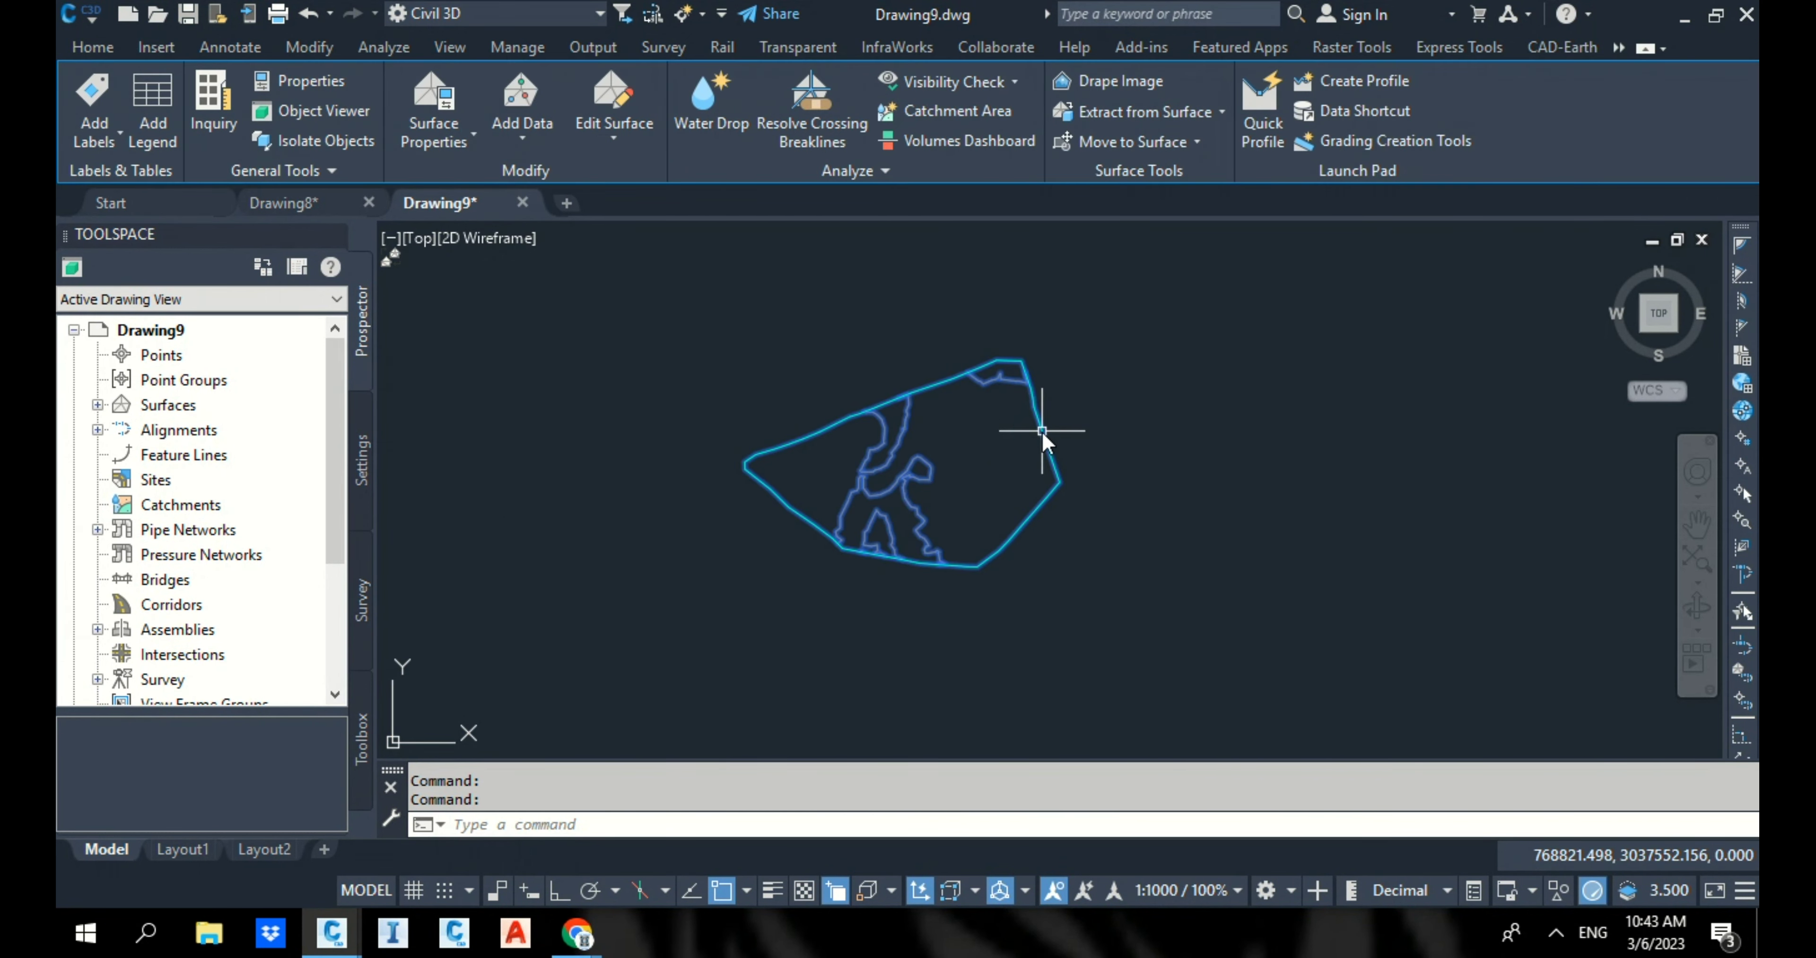
right_click(1041, 431)
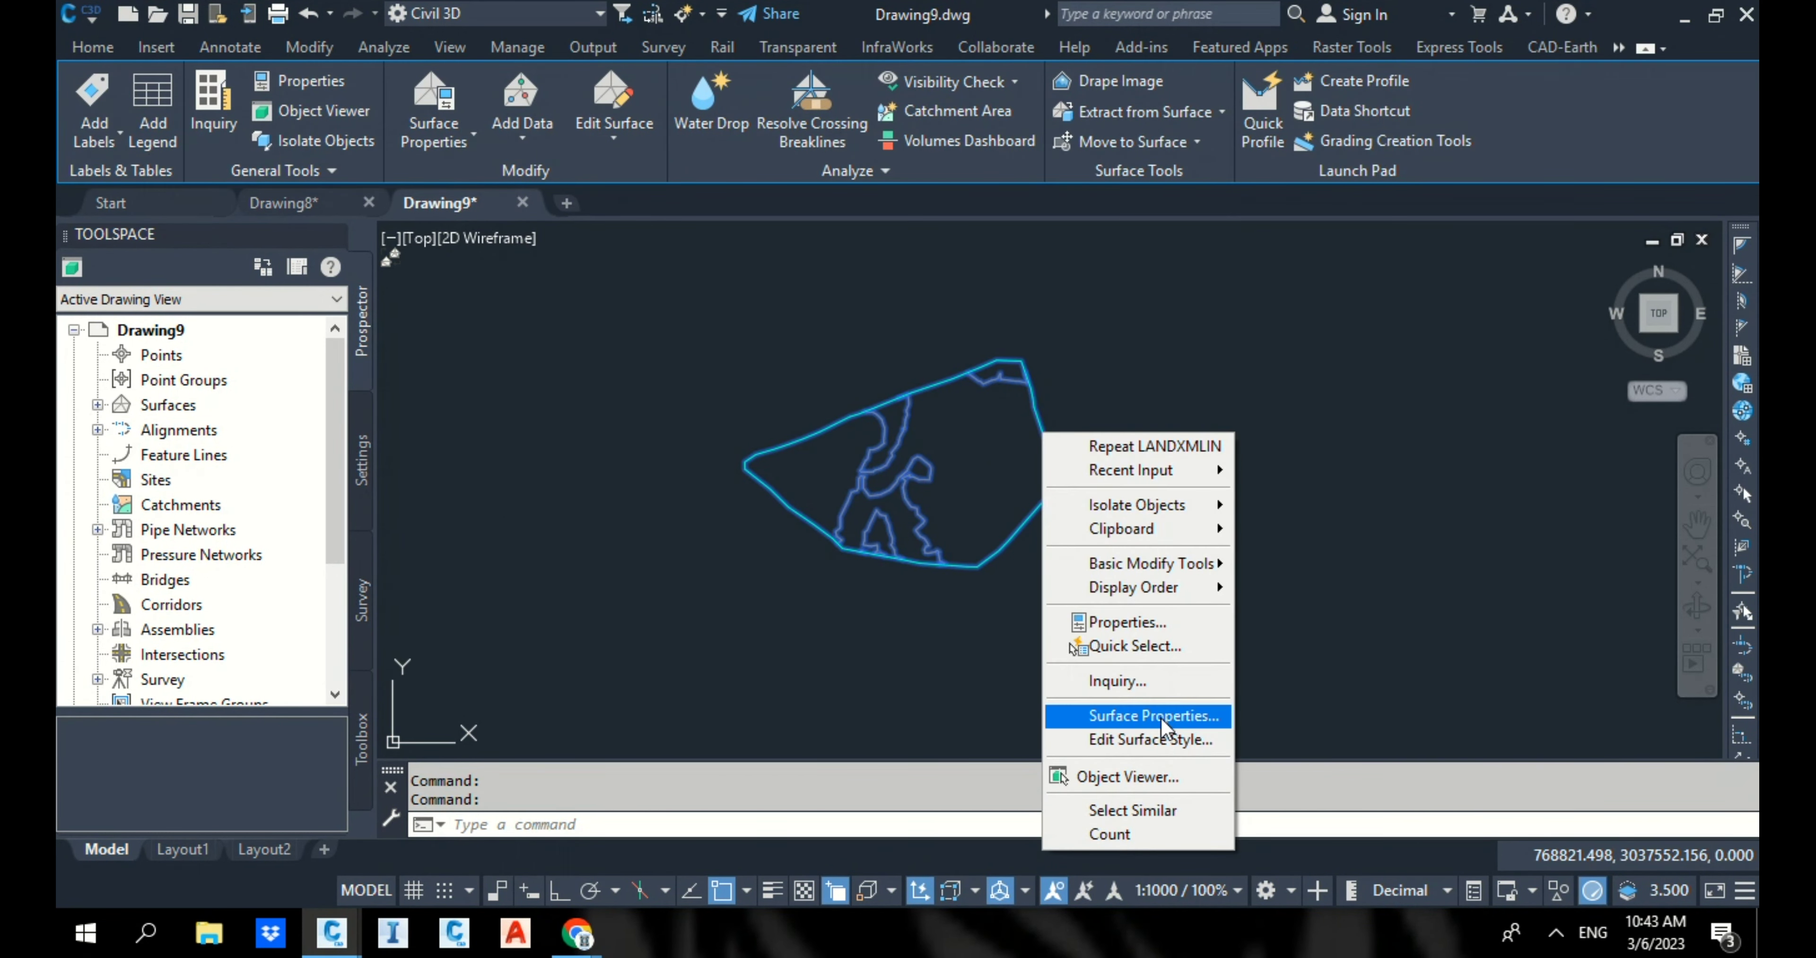
click(1128, 715)
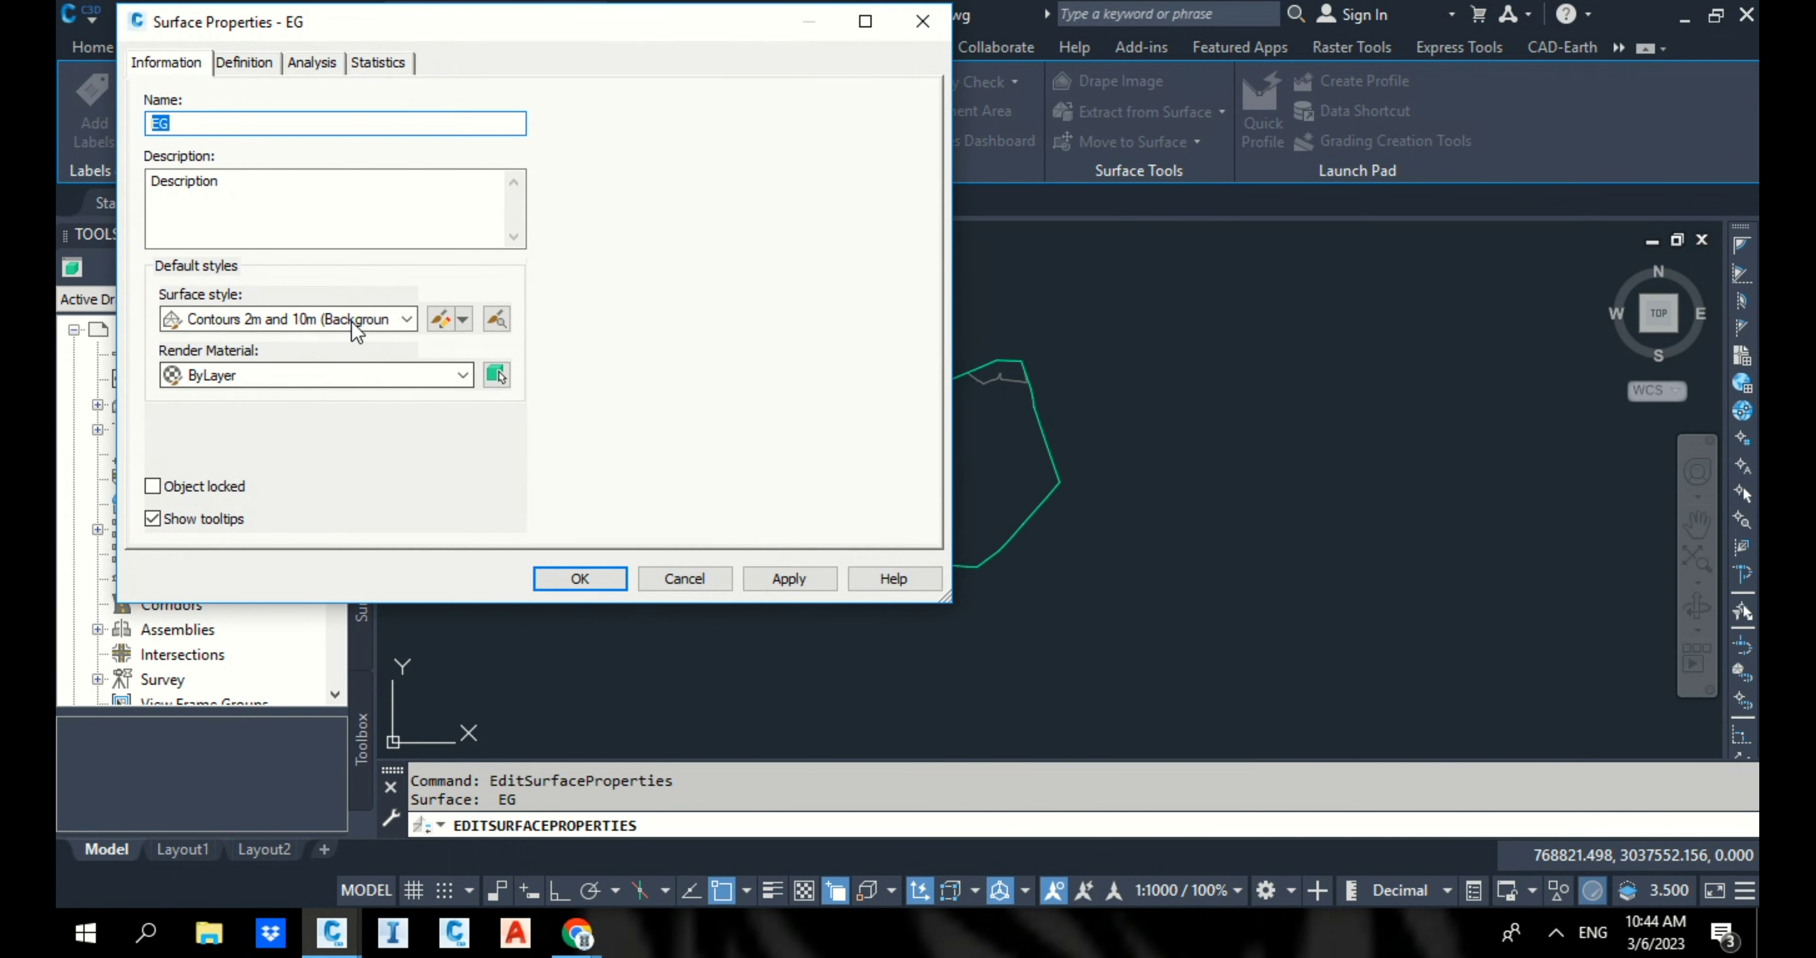
click(342, 321)
click(303, 502)
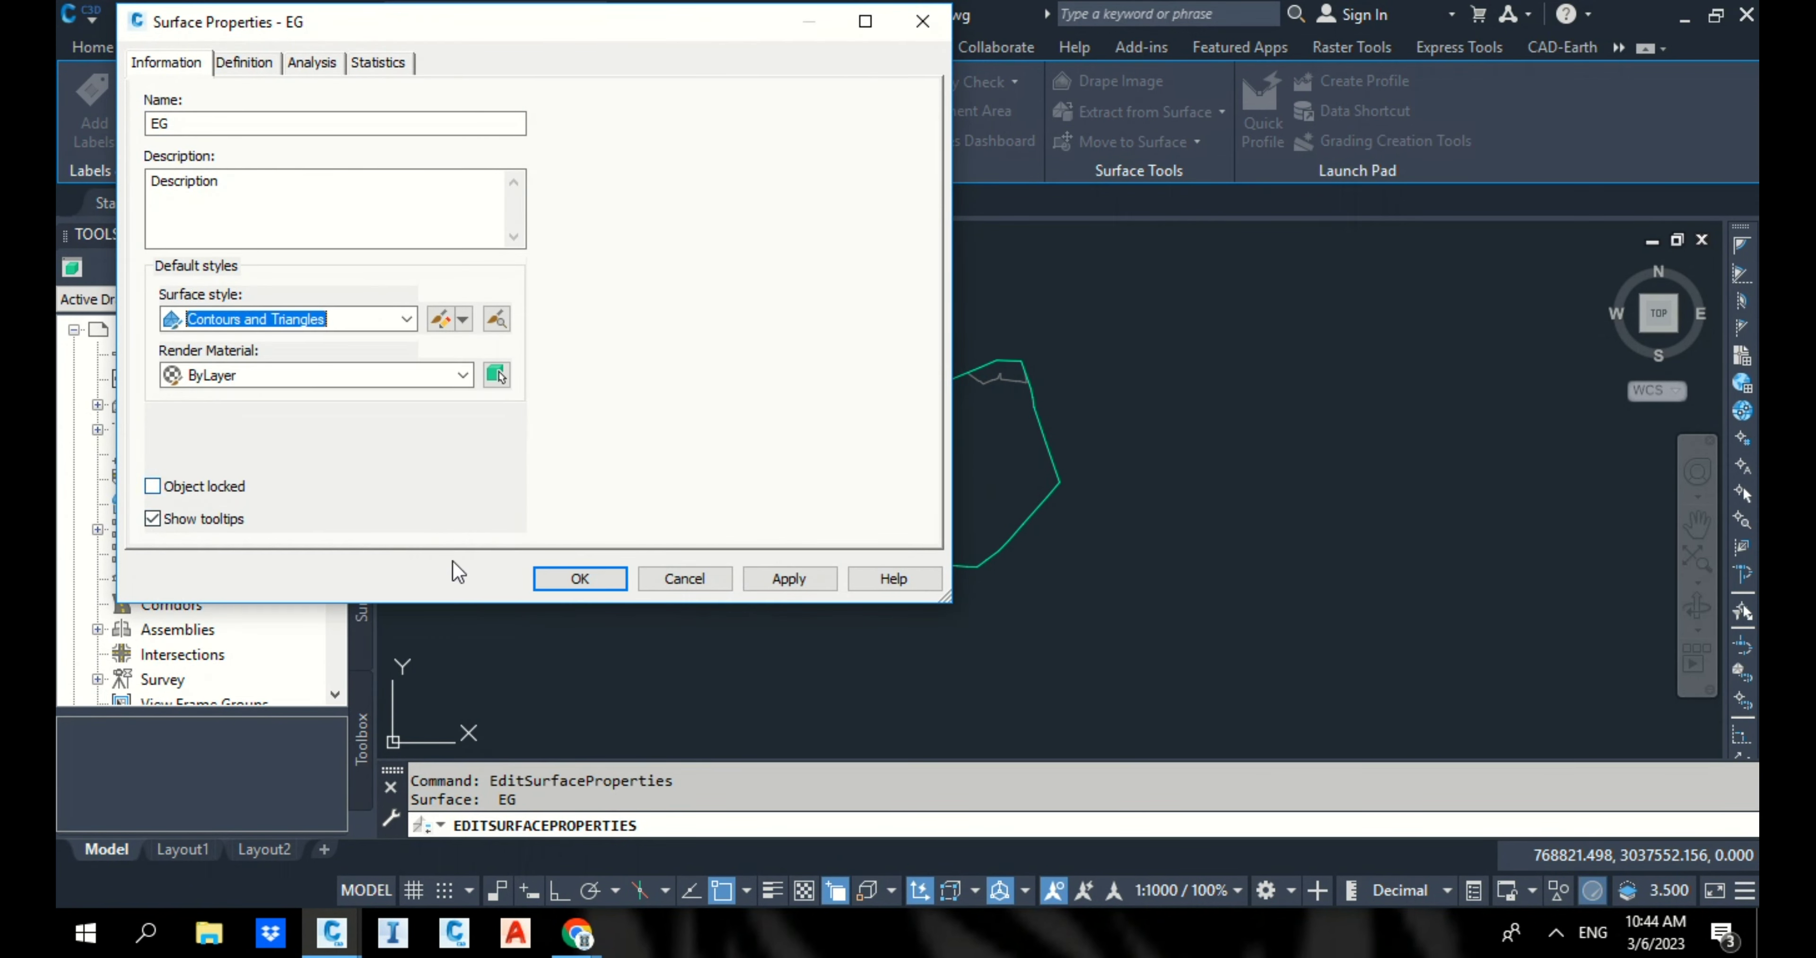
click(579, 579)
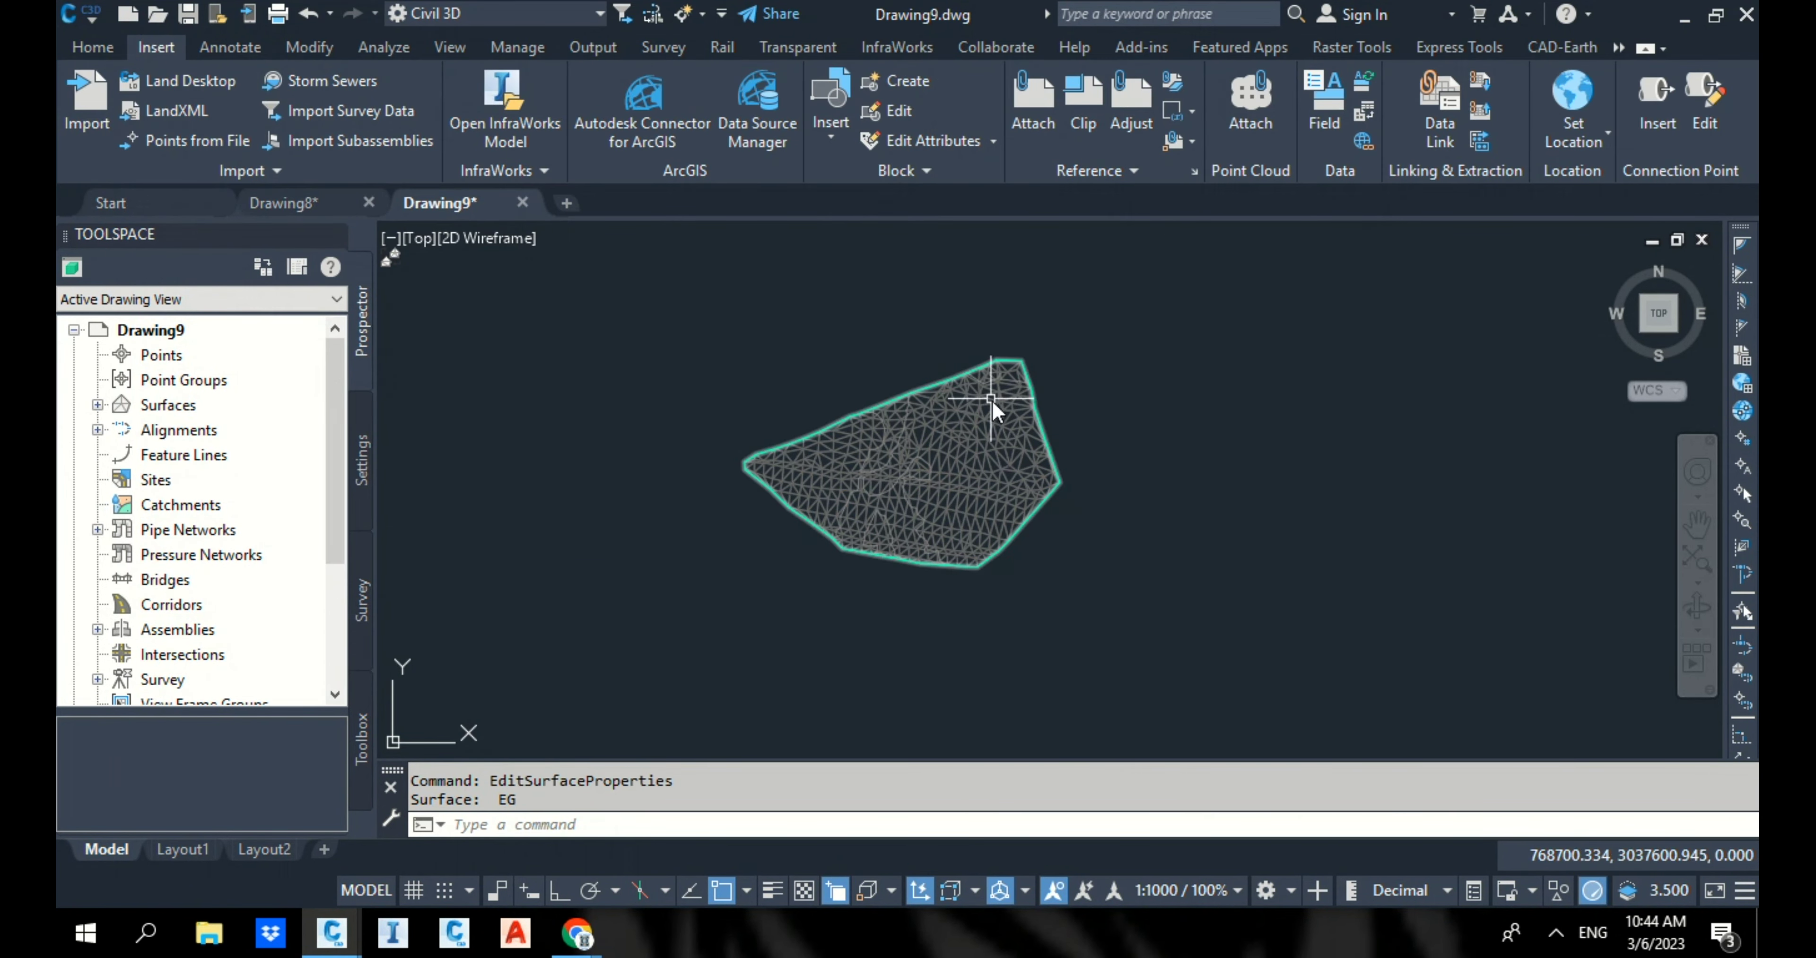
Step: Make the Points component visible in plan view in the Contours and Triangles surface style, and inspect the surface's points
scroll(1067, 419, up, 4)
click(1068, 438)
right_click(1068, 438)
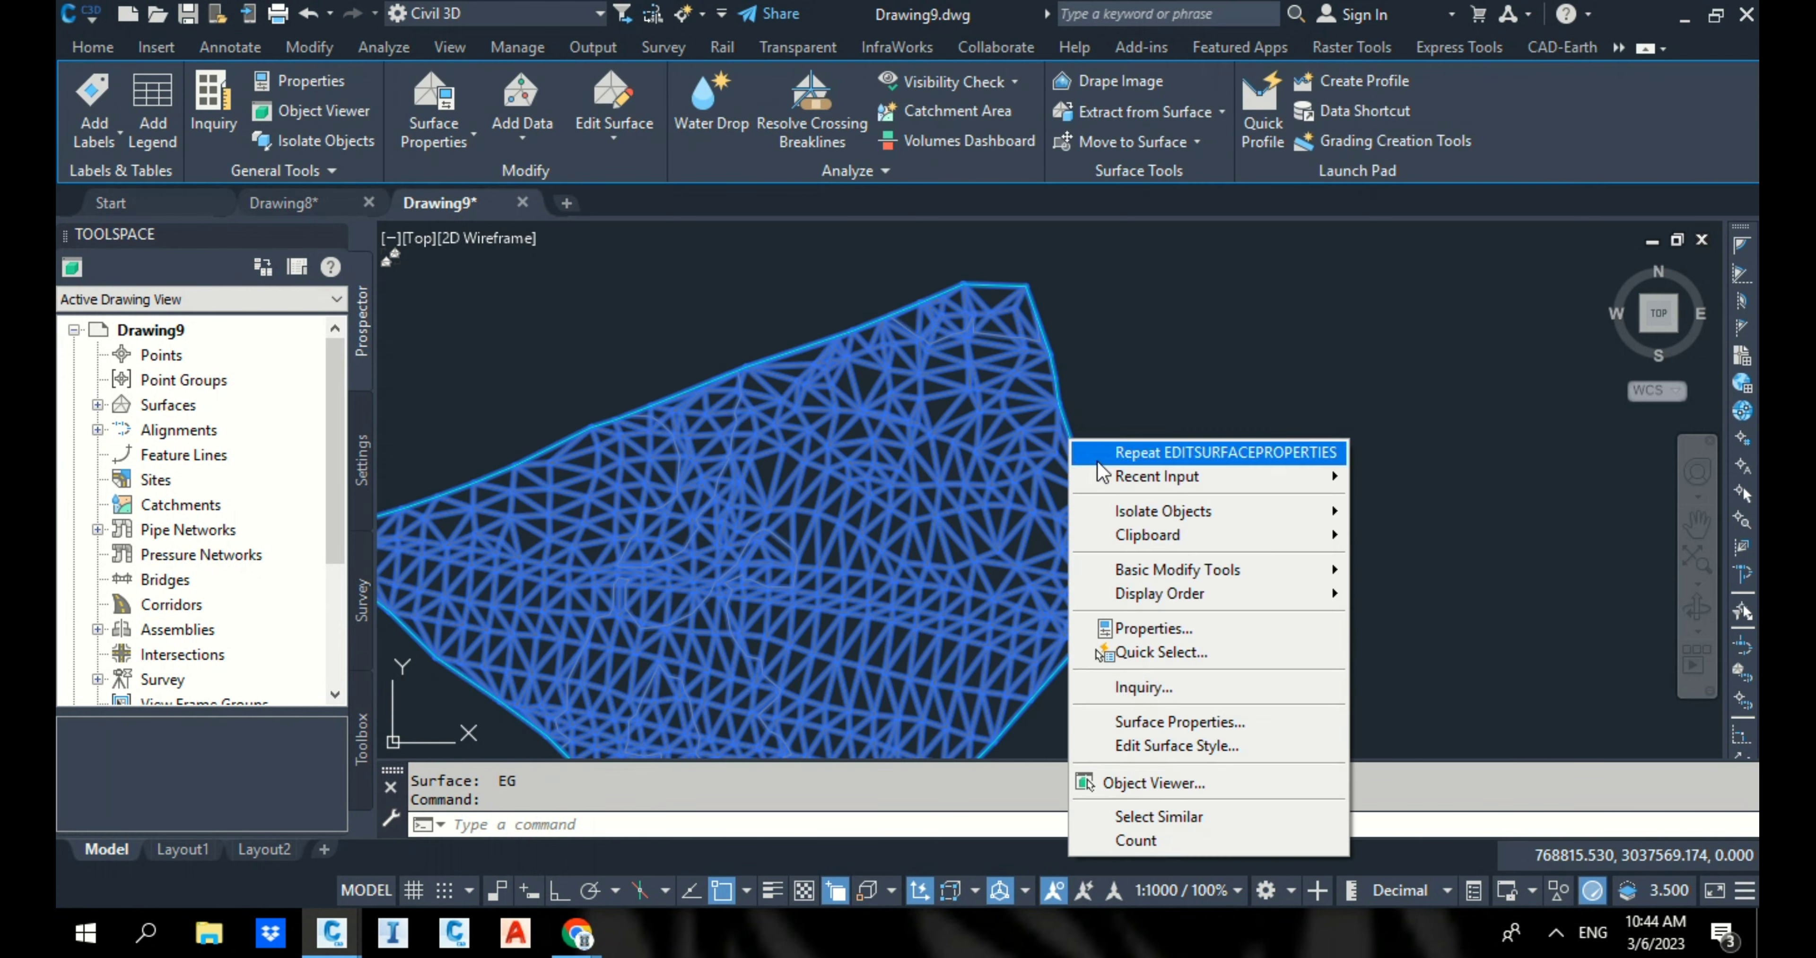
click(1226, 745)
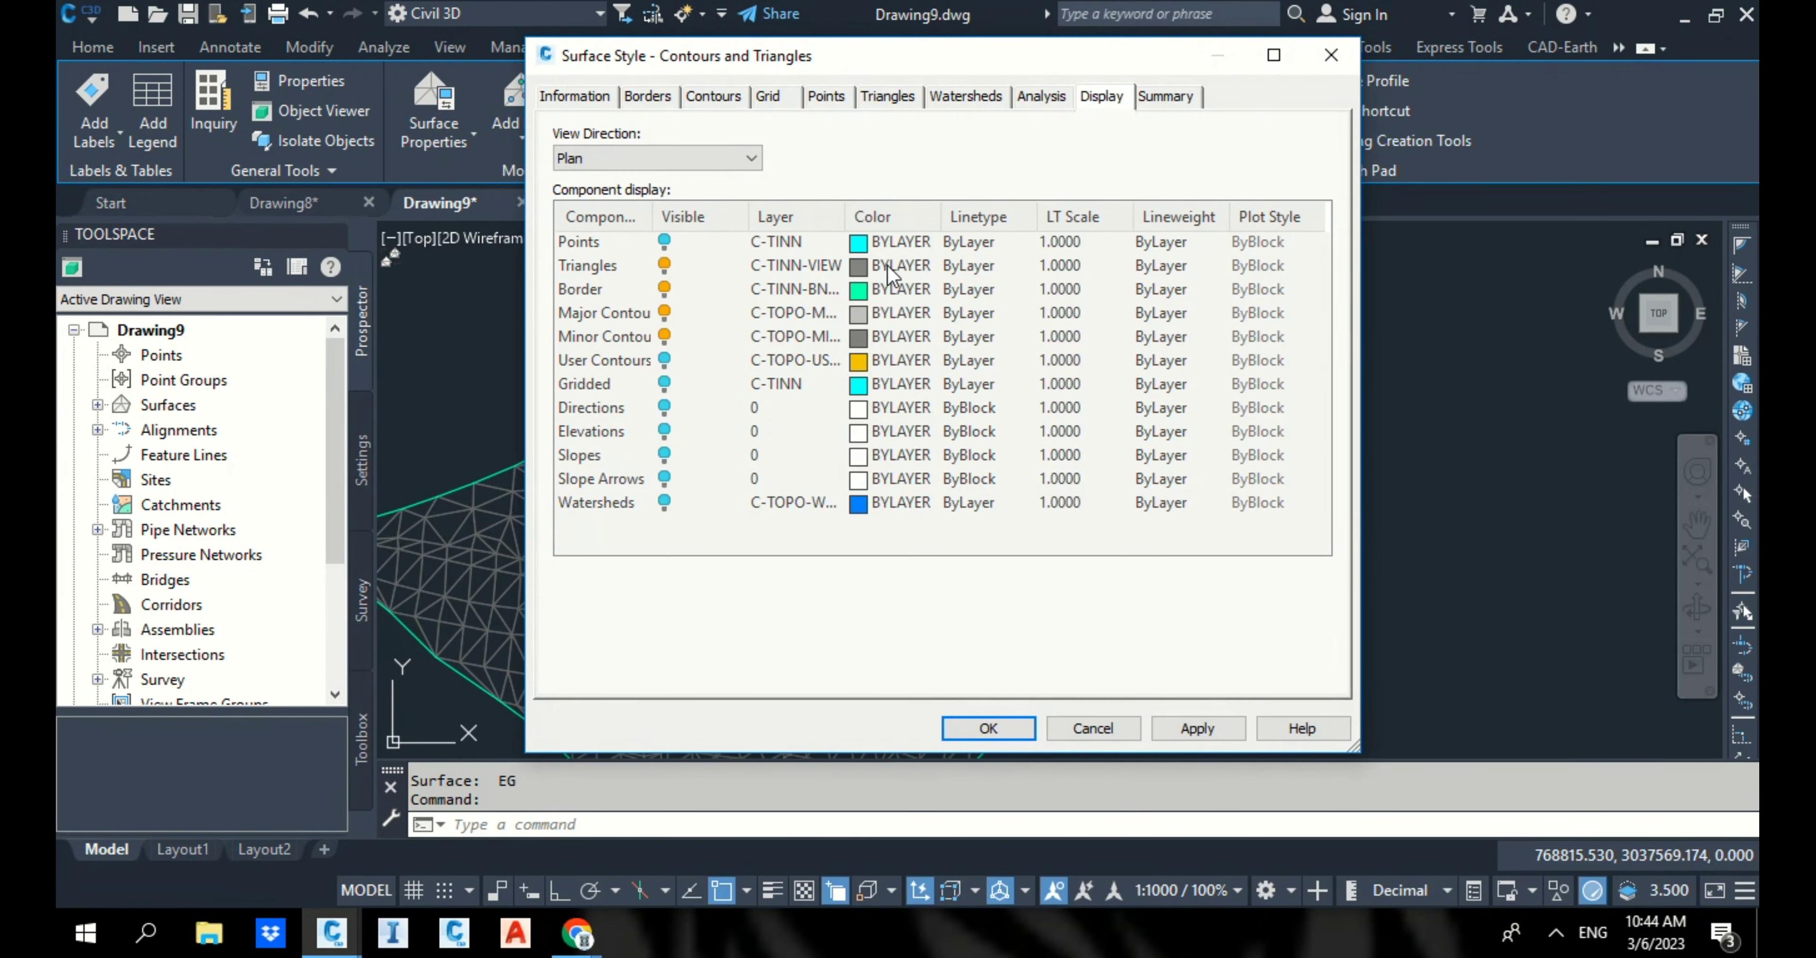
click(1017, 99)
click(1103, 104)
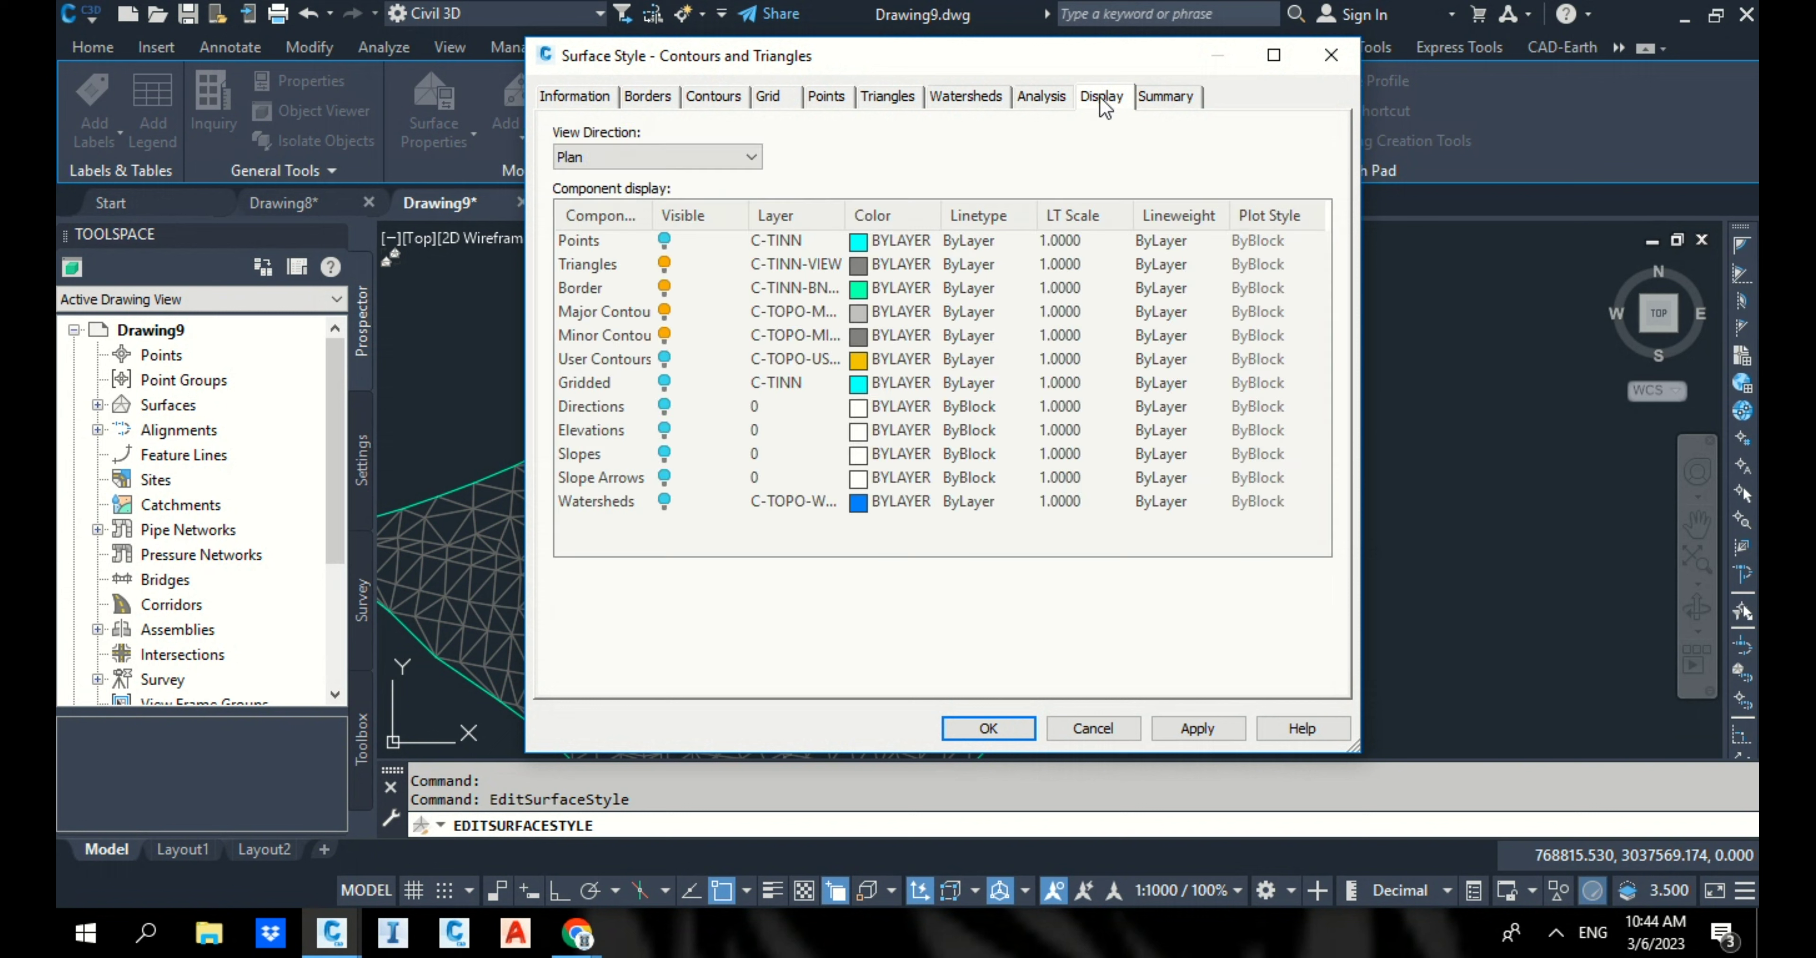
click(665, 241)
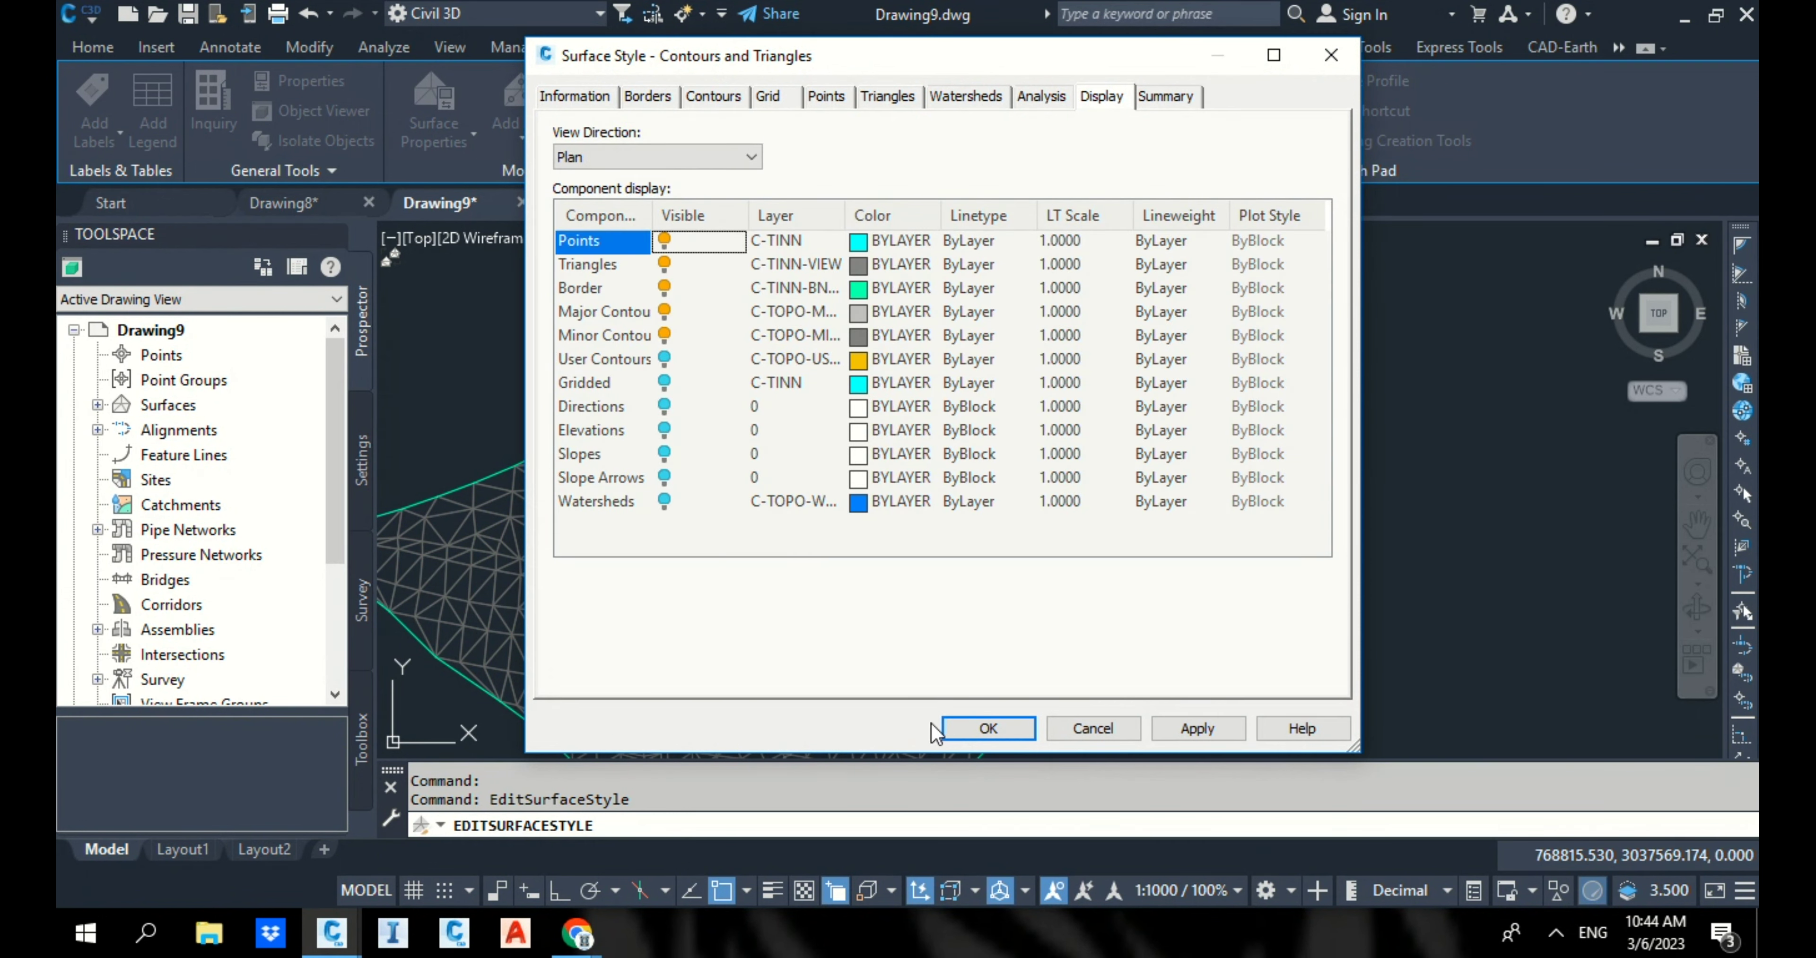
click(977, 728)
scroll(814, 370, up, 7)
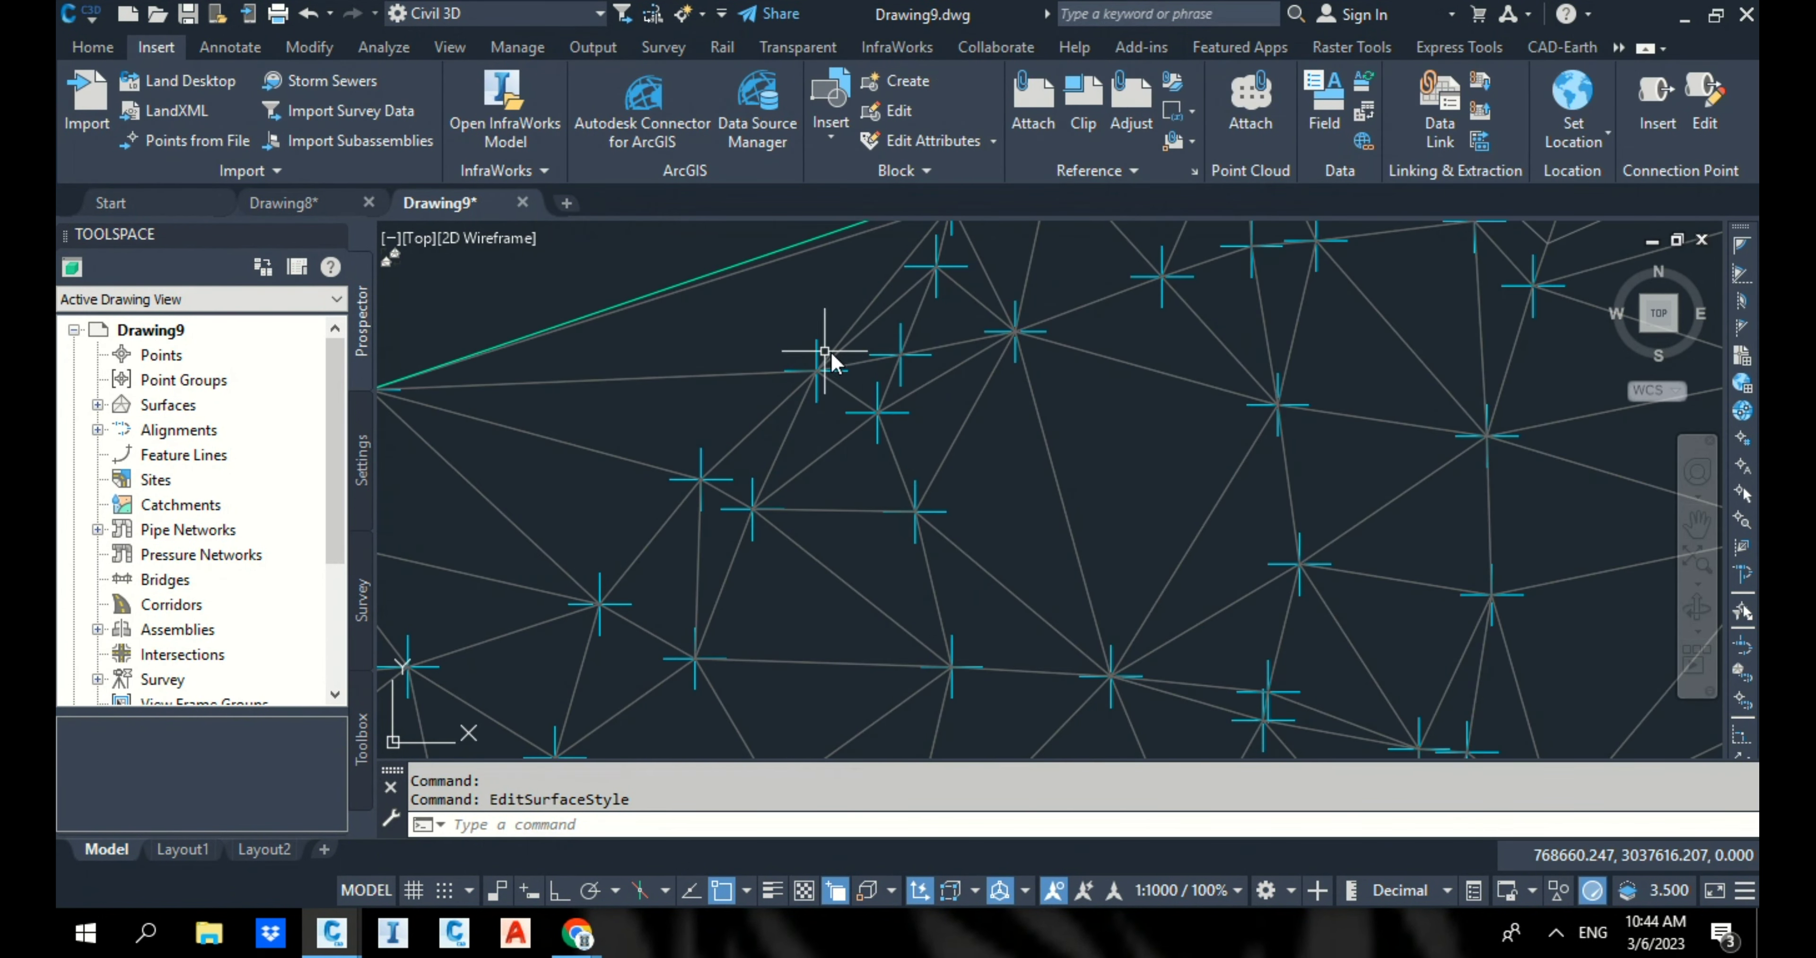
scroll(878, 372, down, 7)
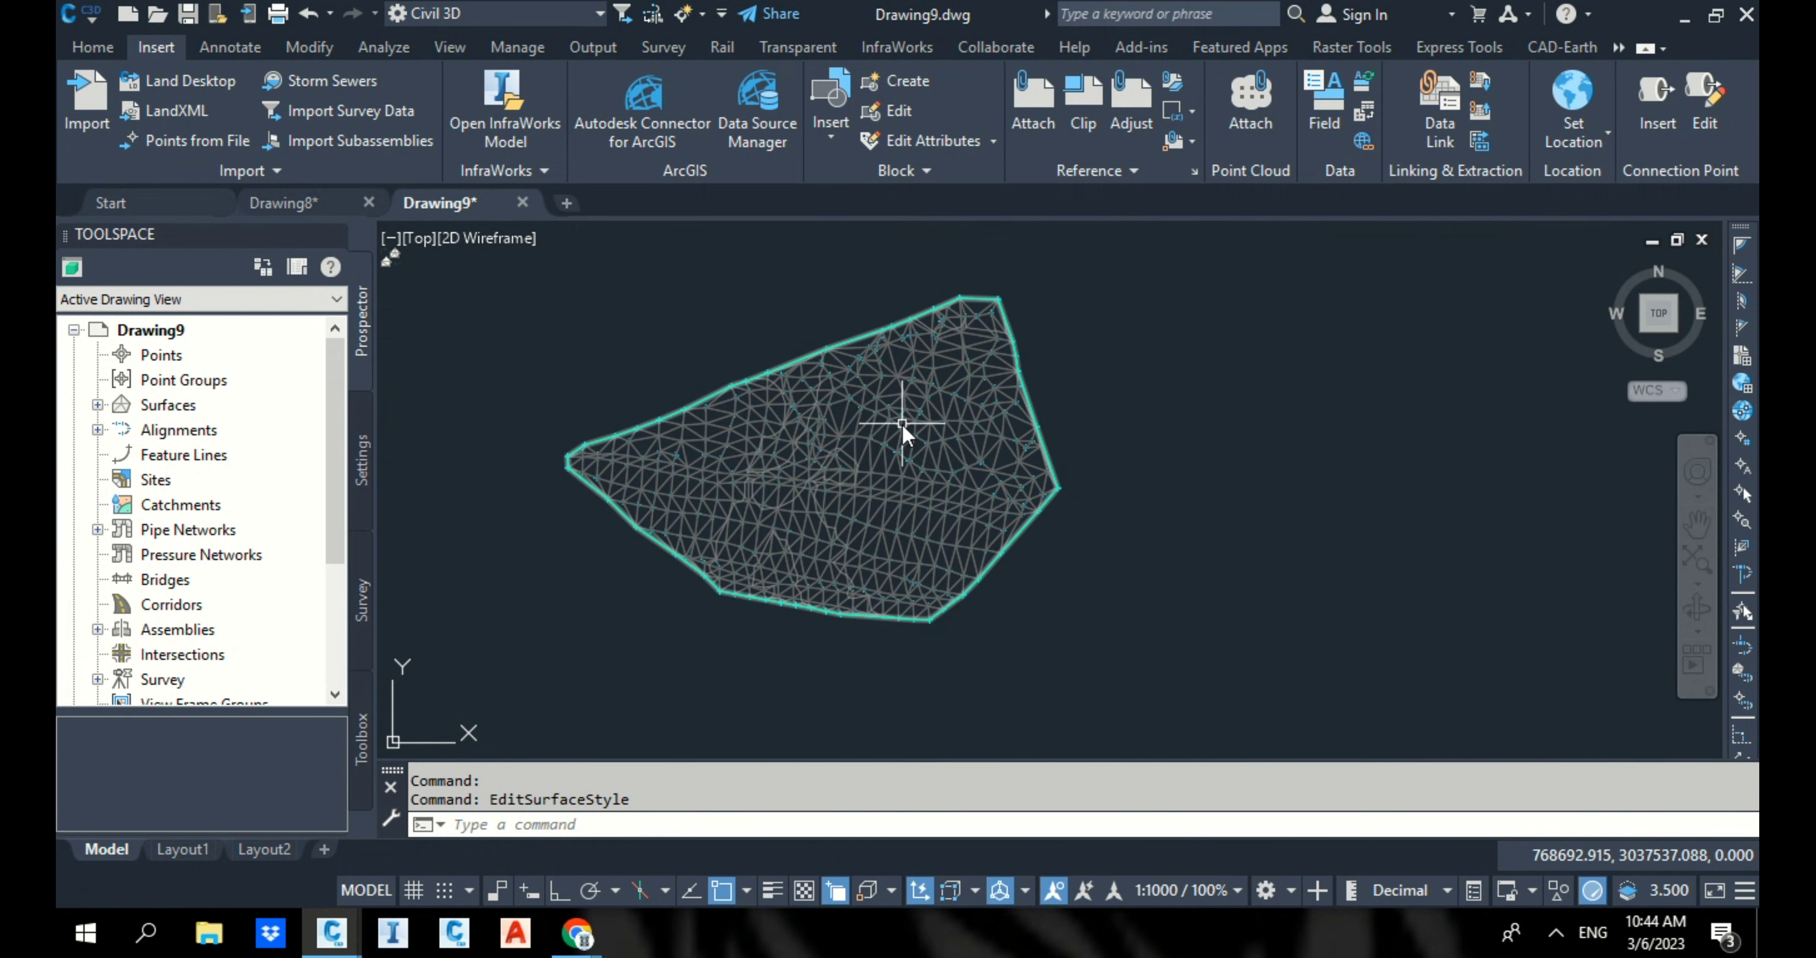
Step: Extract only the points from the EG surface as drawing objects, with all points selected
scroll(1001, 412, down, 1)
click(1112, 390)
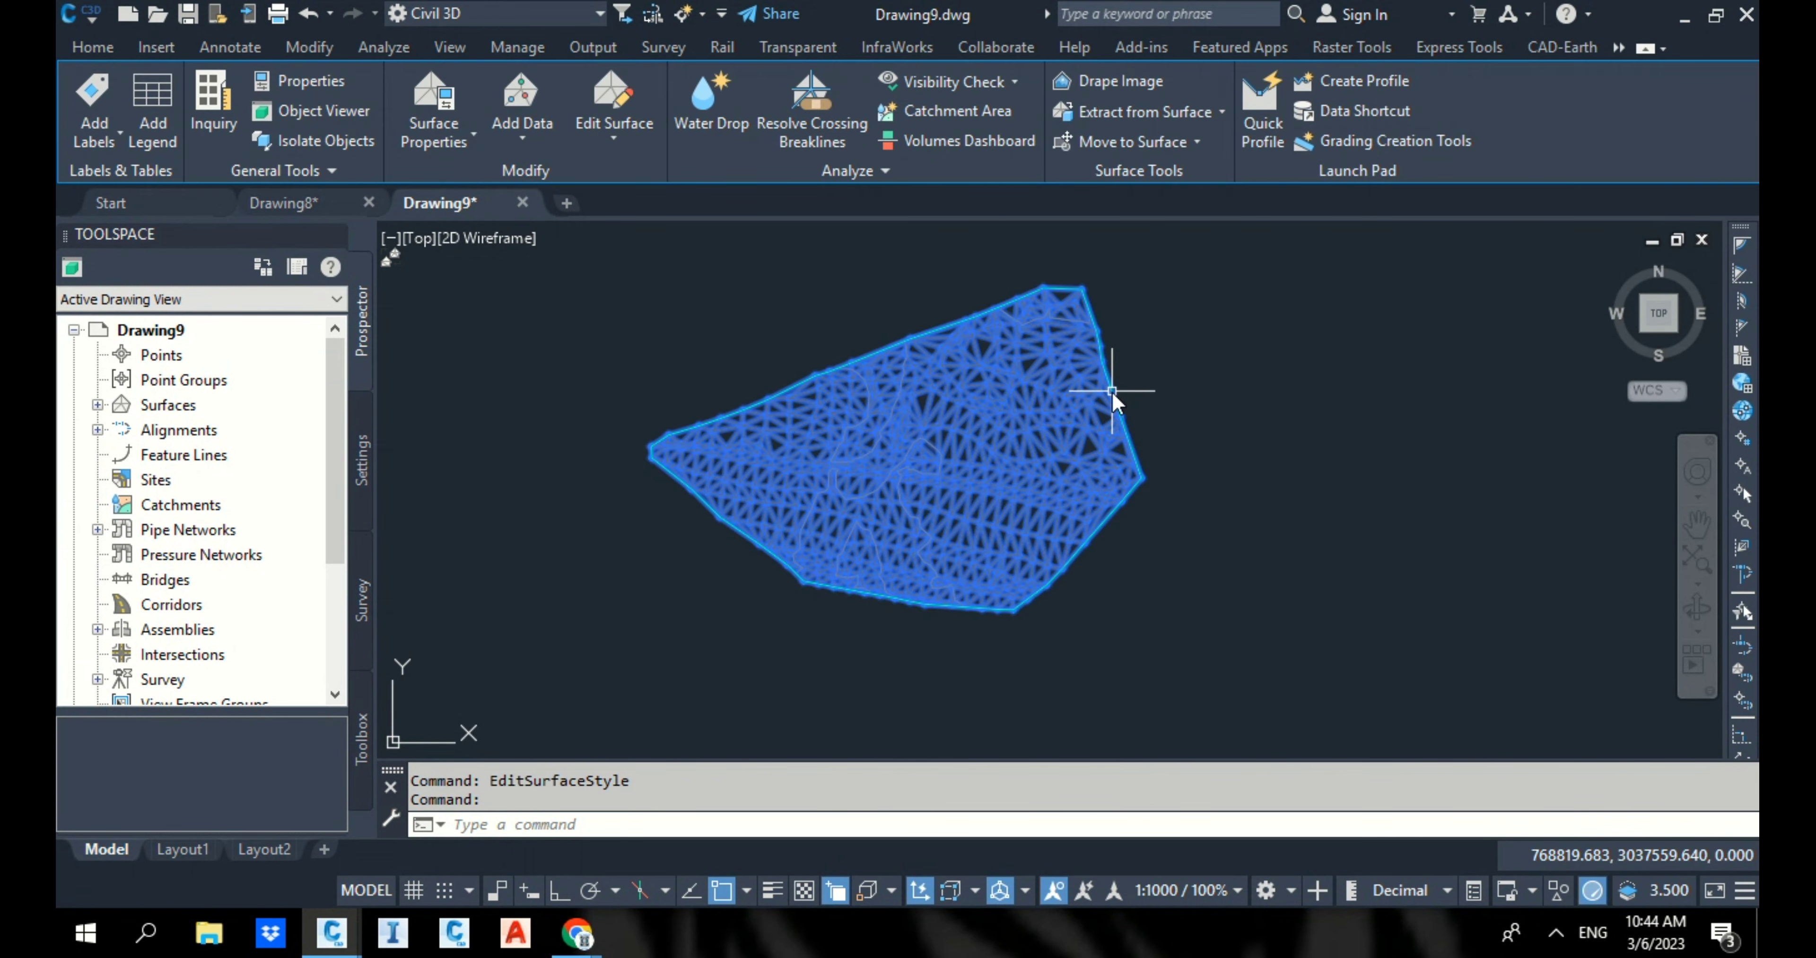
click(1169, 114)
click(1166, 251)
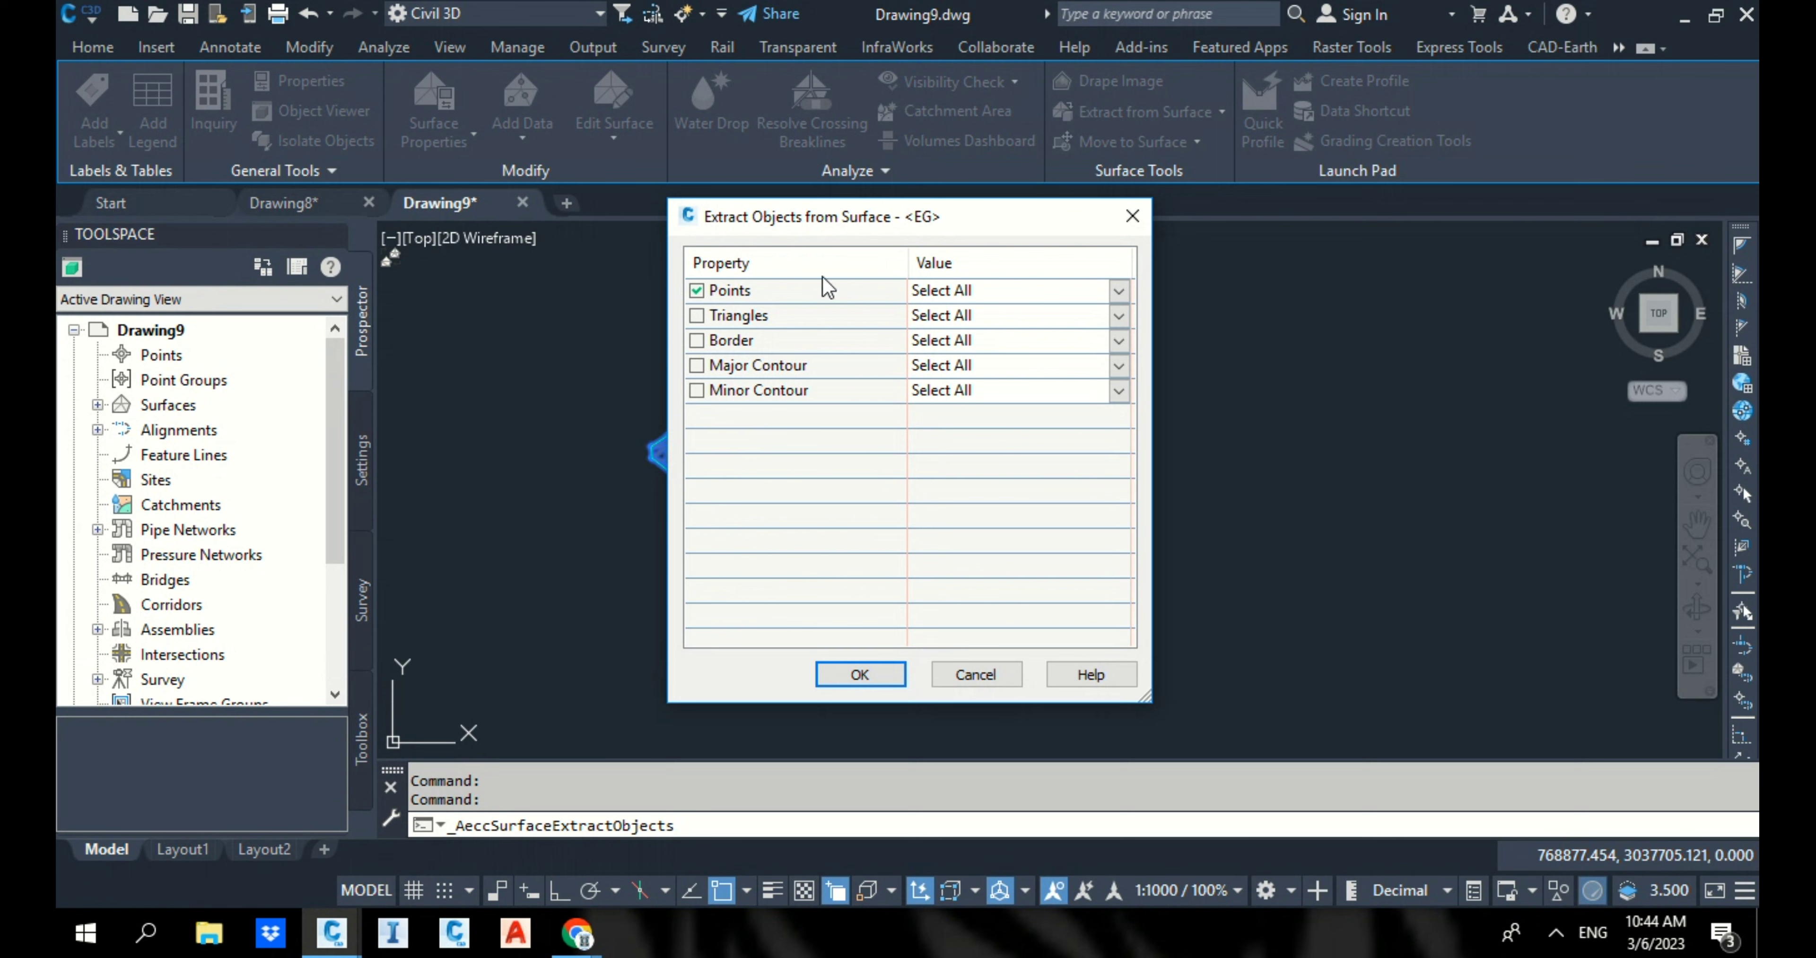
click(859, 674)
scroll(994, 342, up, 2)
key(Escape)
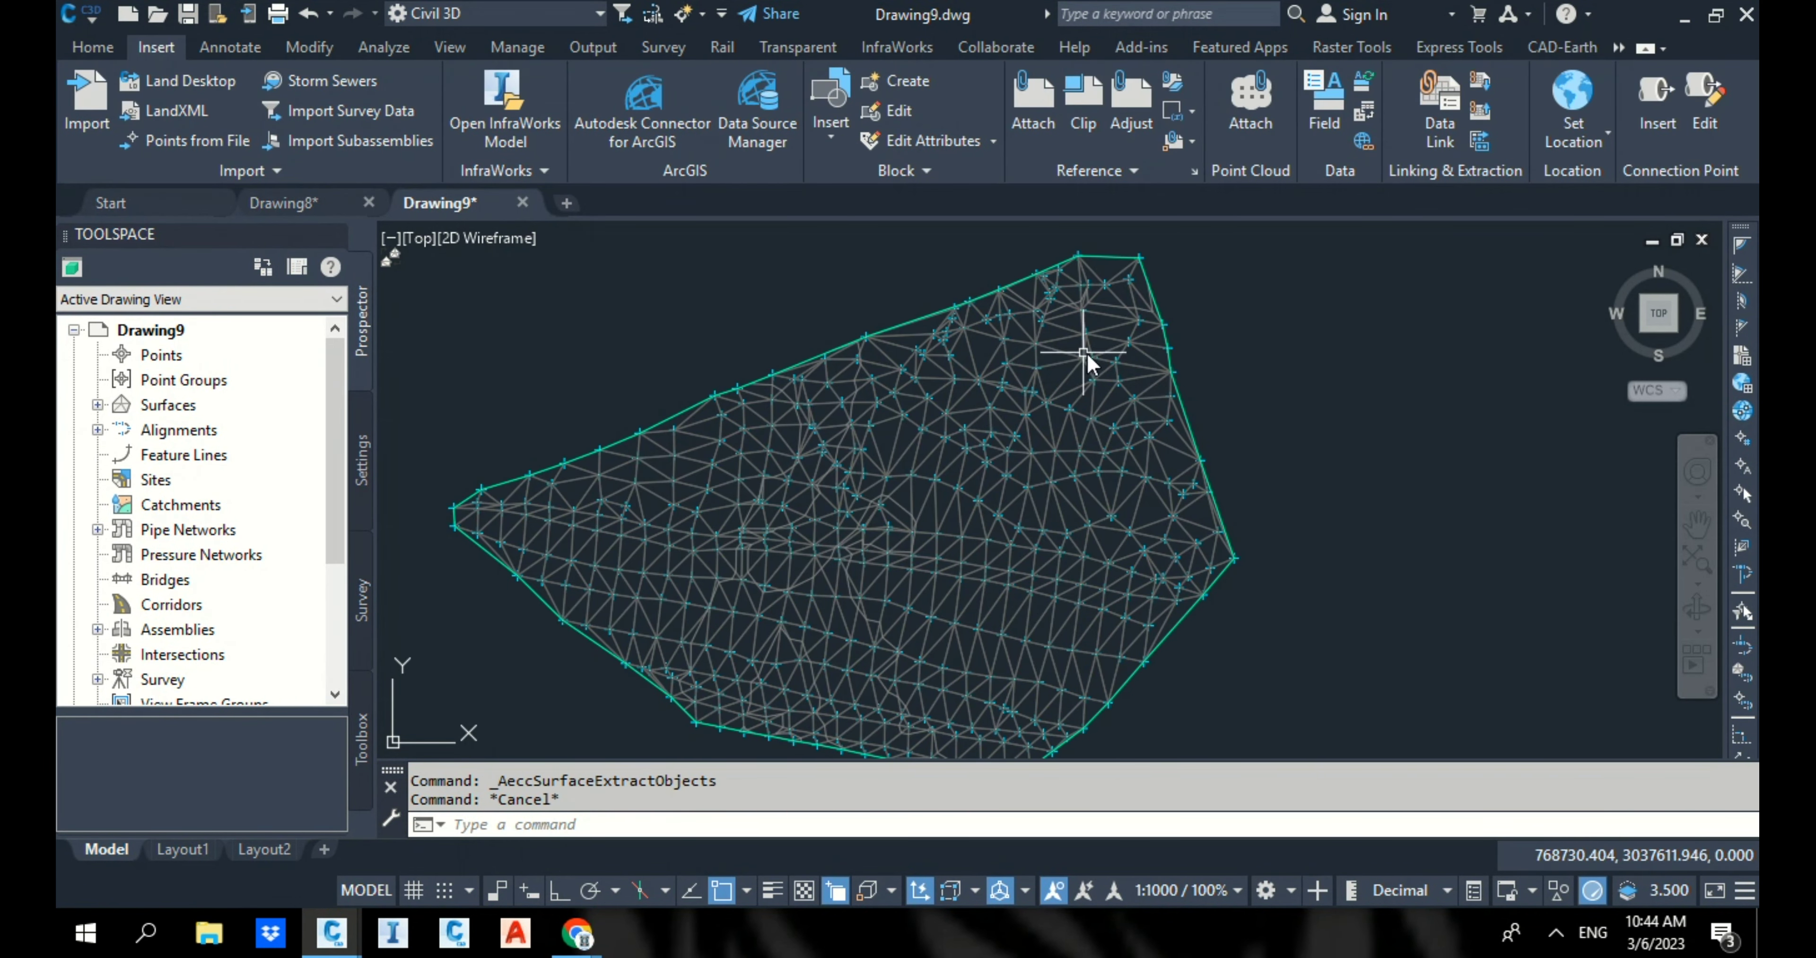
Step: Erase the EG surface so that only the extracted points stay in the drawing
click(1184, 407)
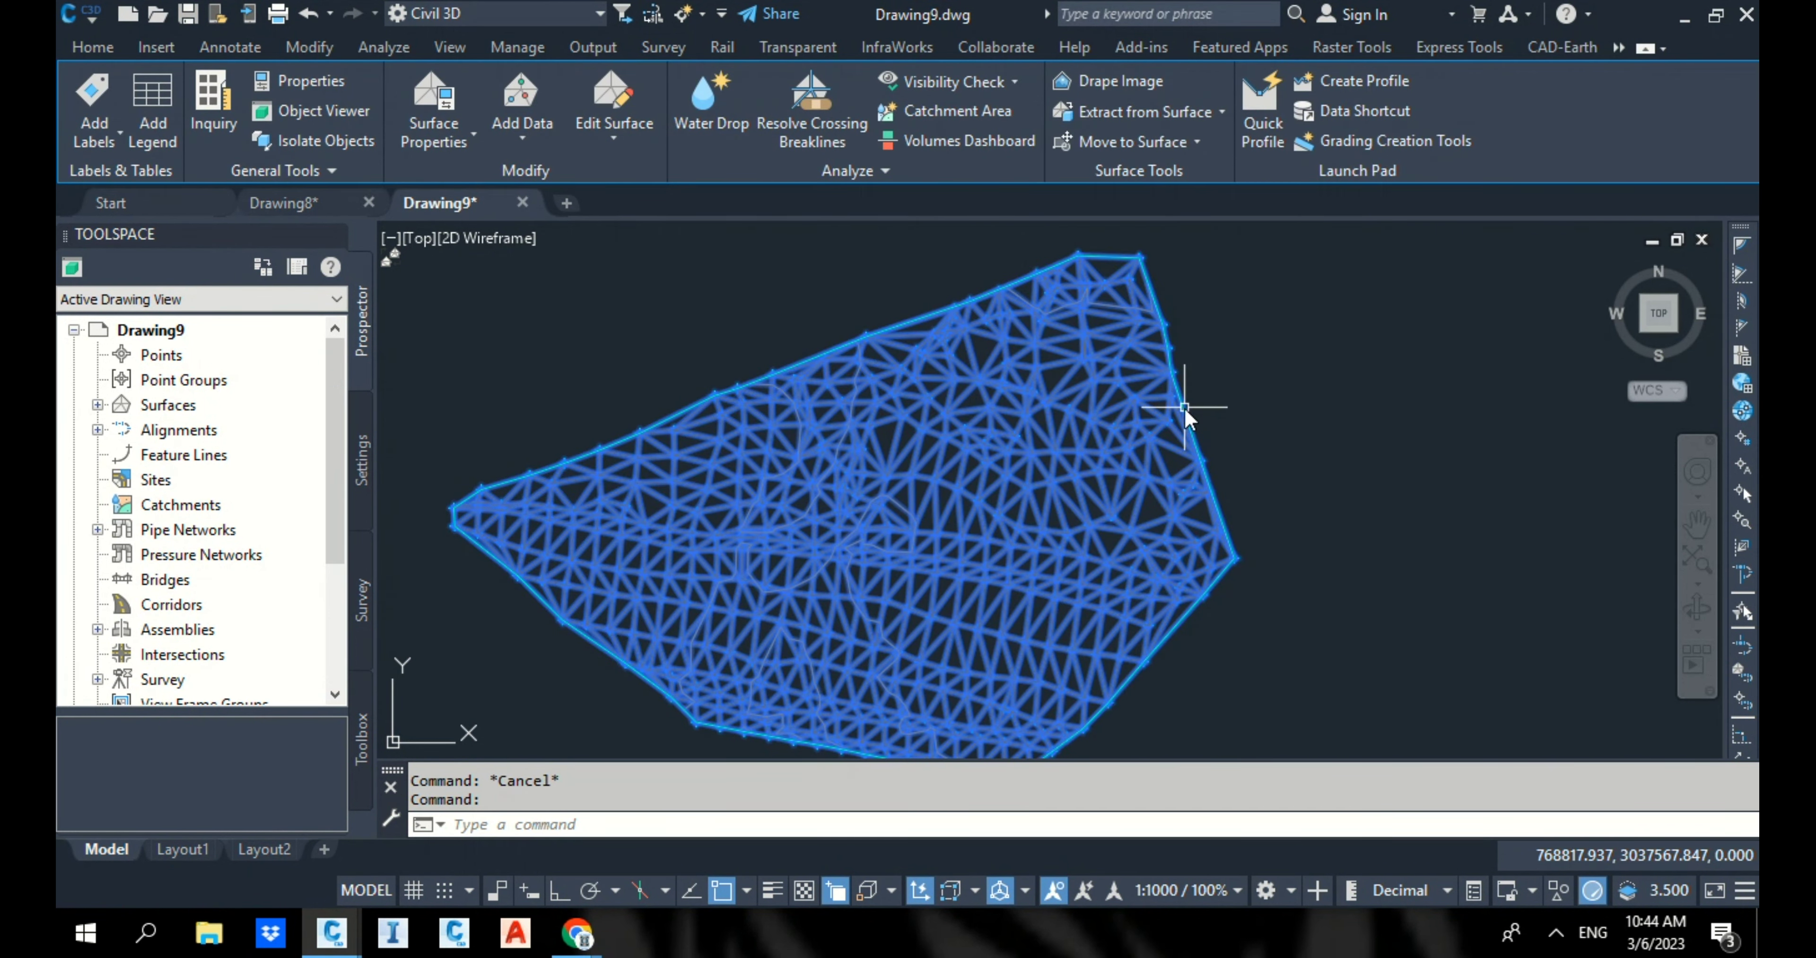
text(E)
key(Return)
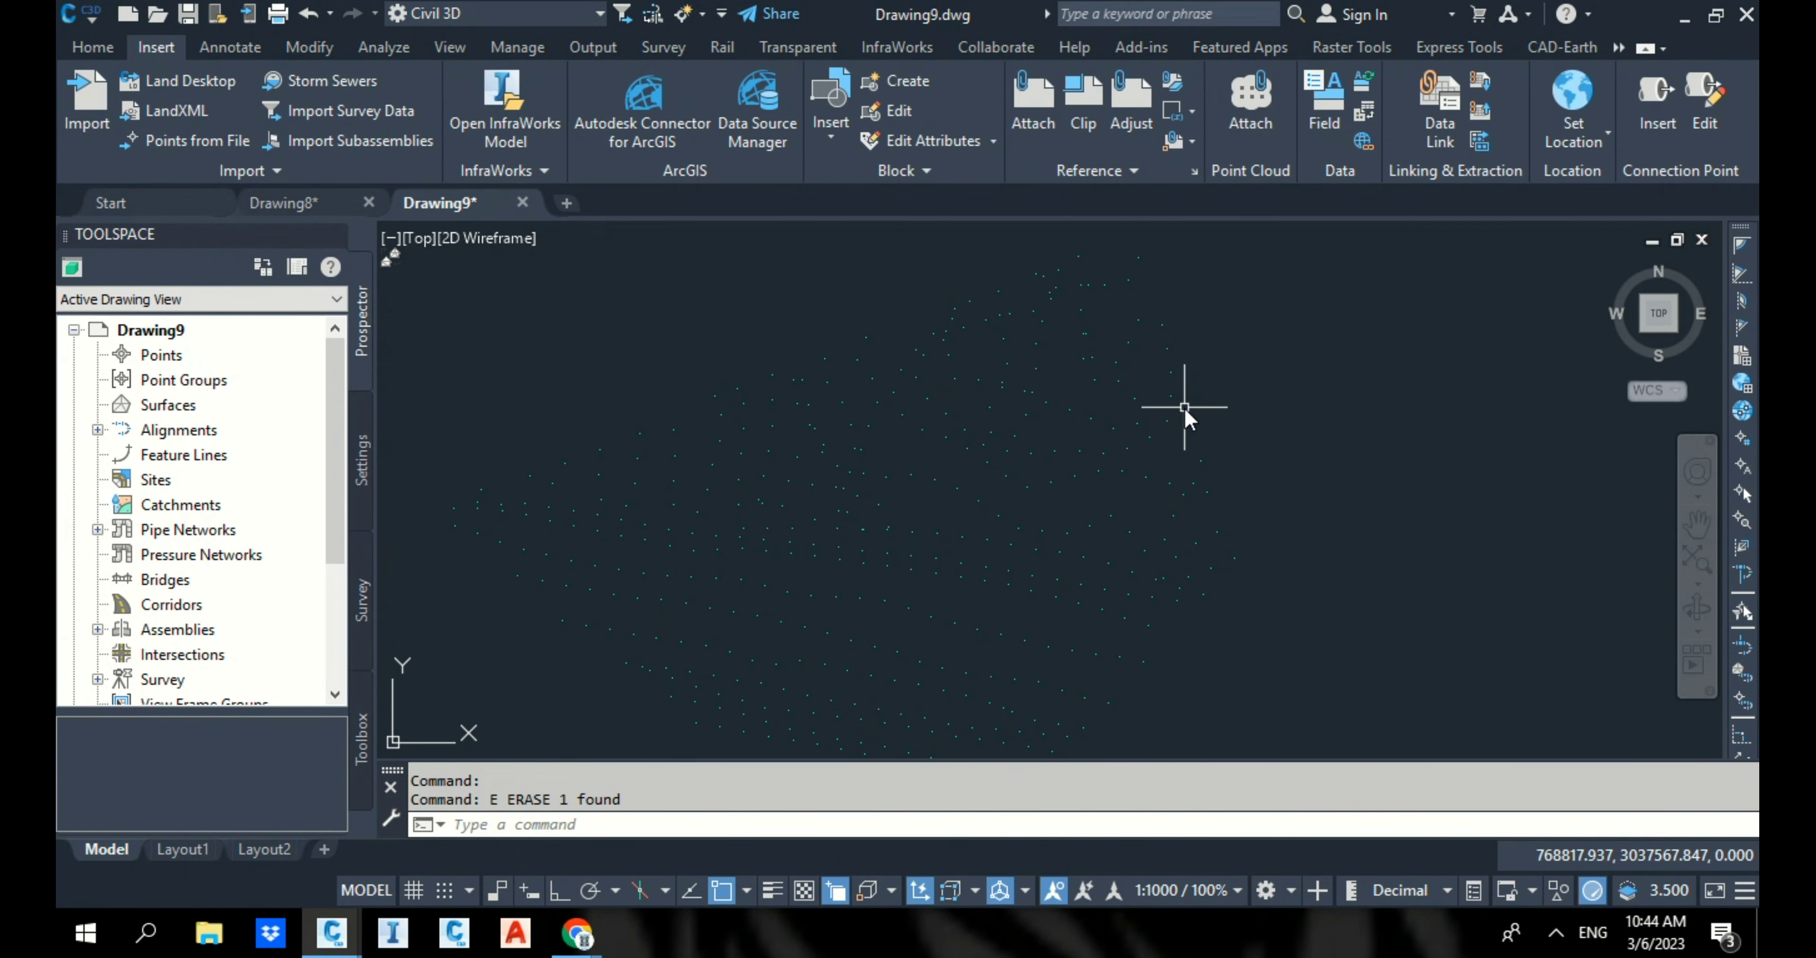
Step: Open the Create Points tools and move their window fully into view
scroll(1057, 302, down, 5)
click(92, 47)
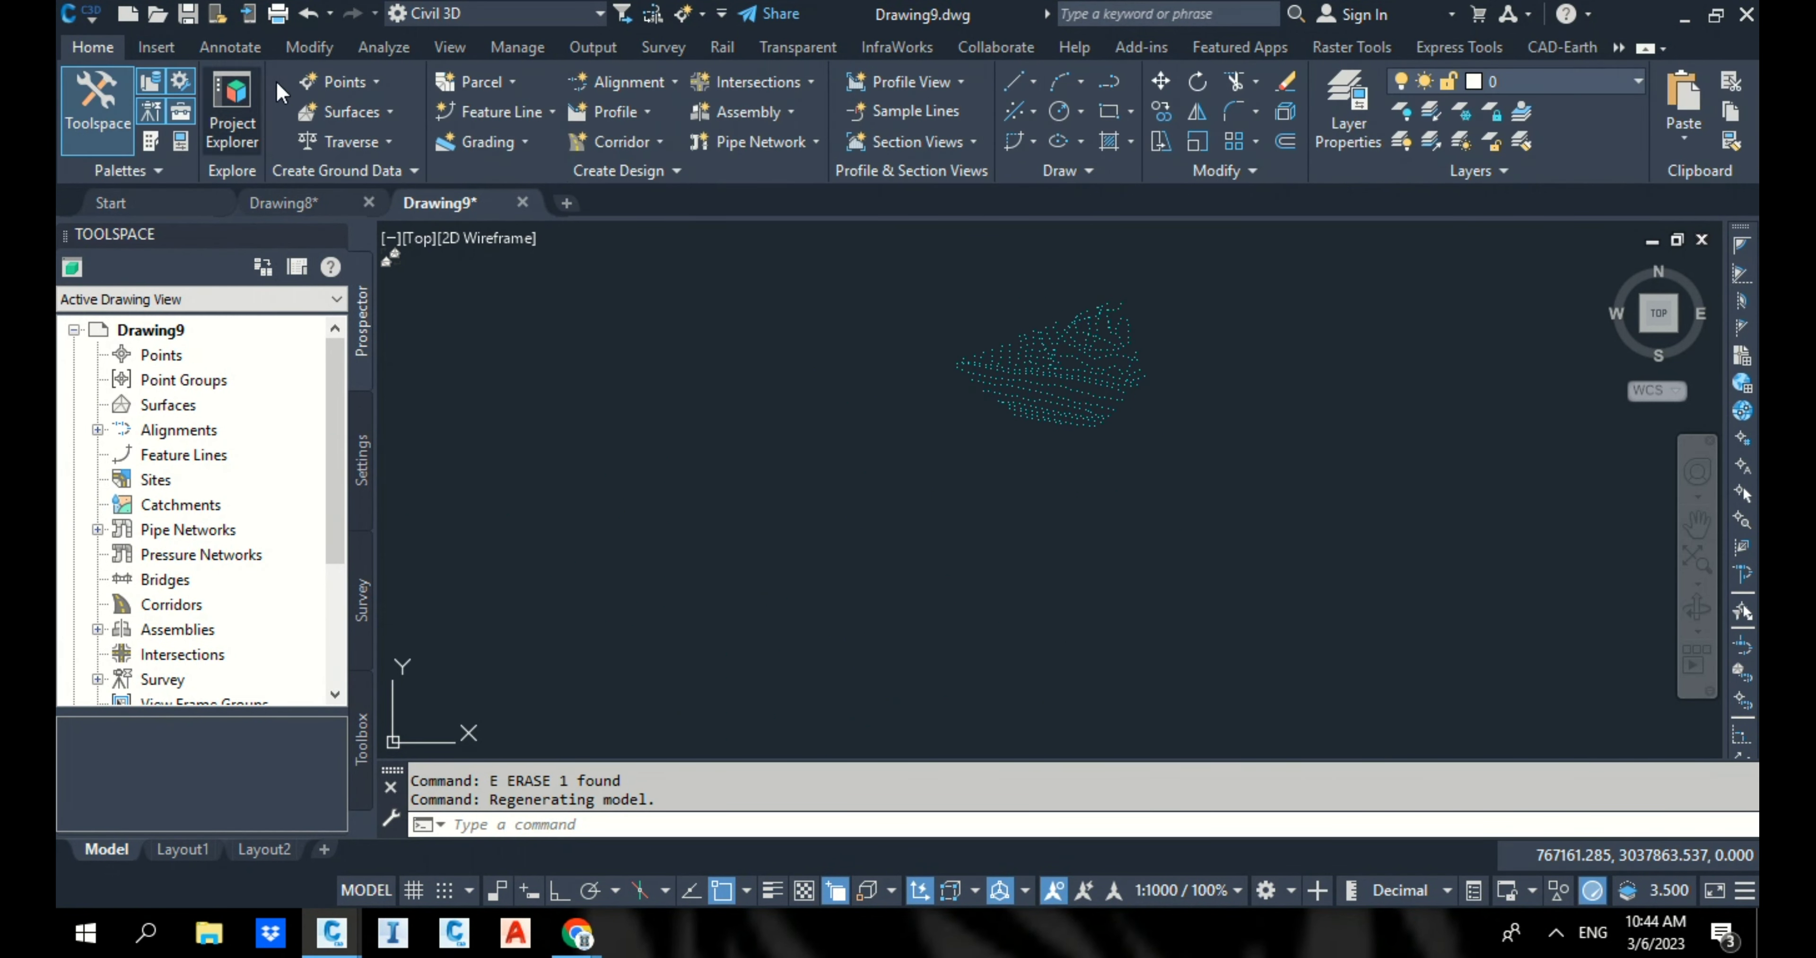
click(329, 81)
click(395, 115)
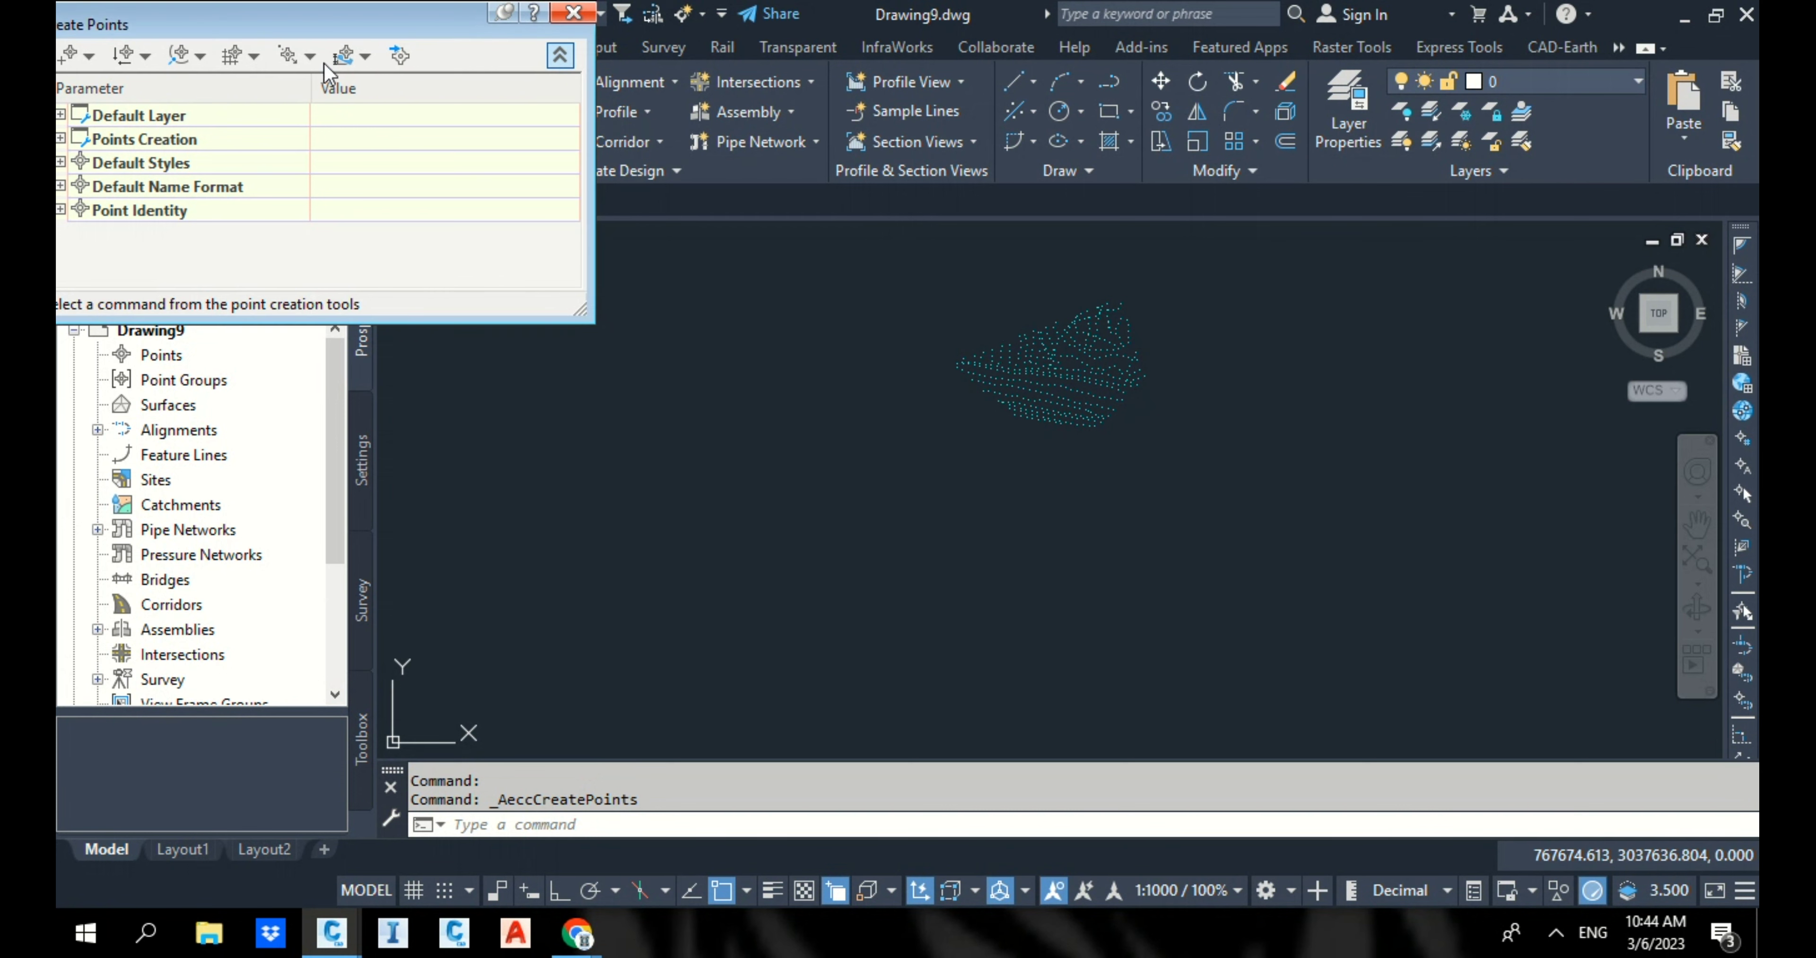
drag(169, 27, 363, 25)
click(273, 57)
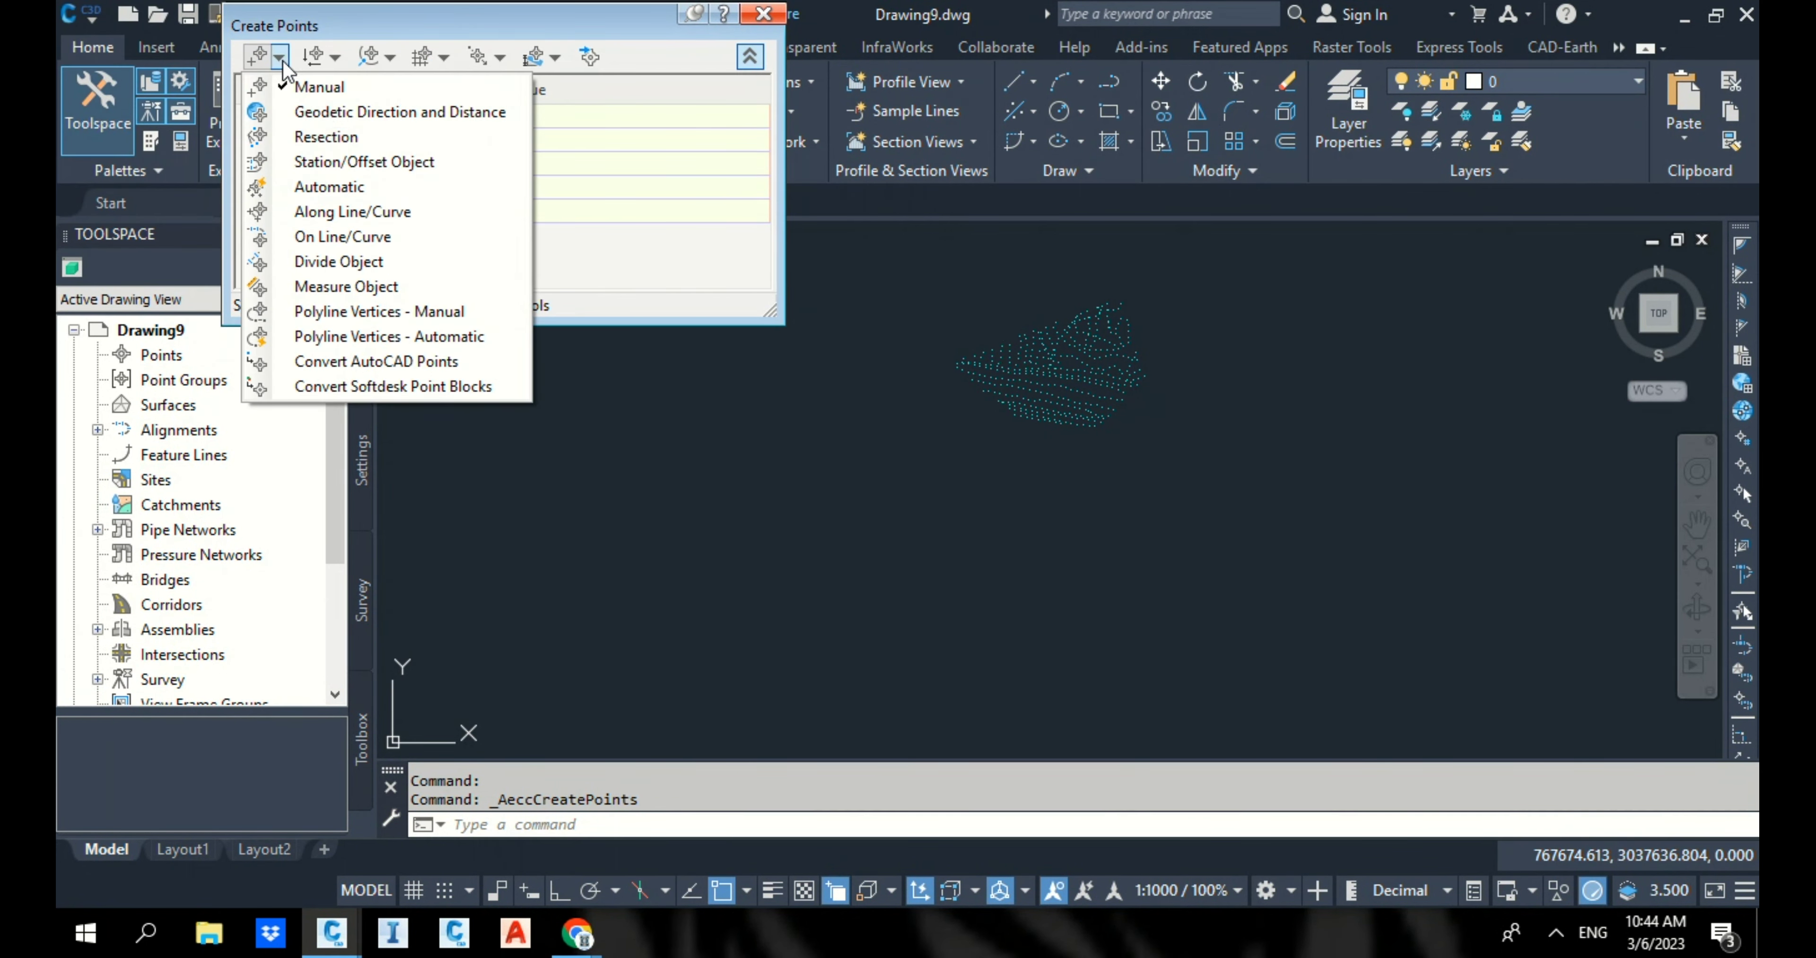
click(391, 361)
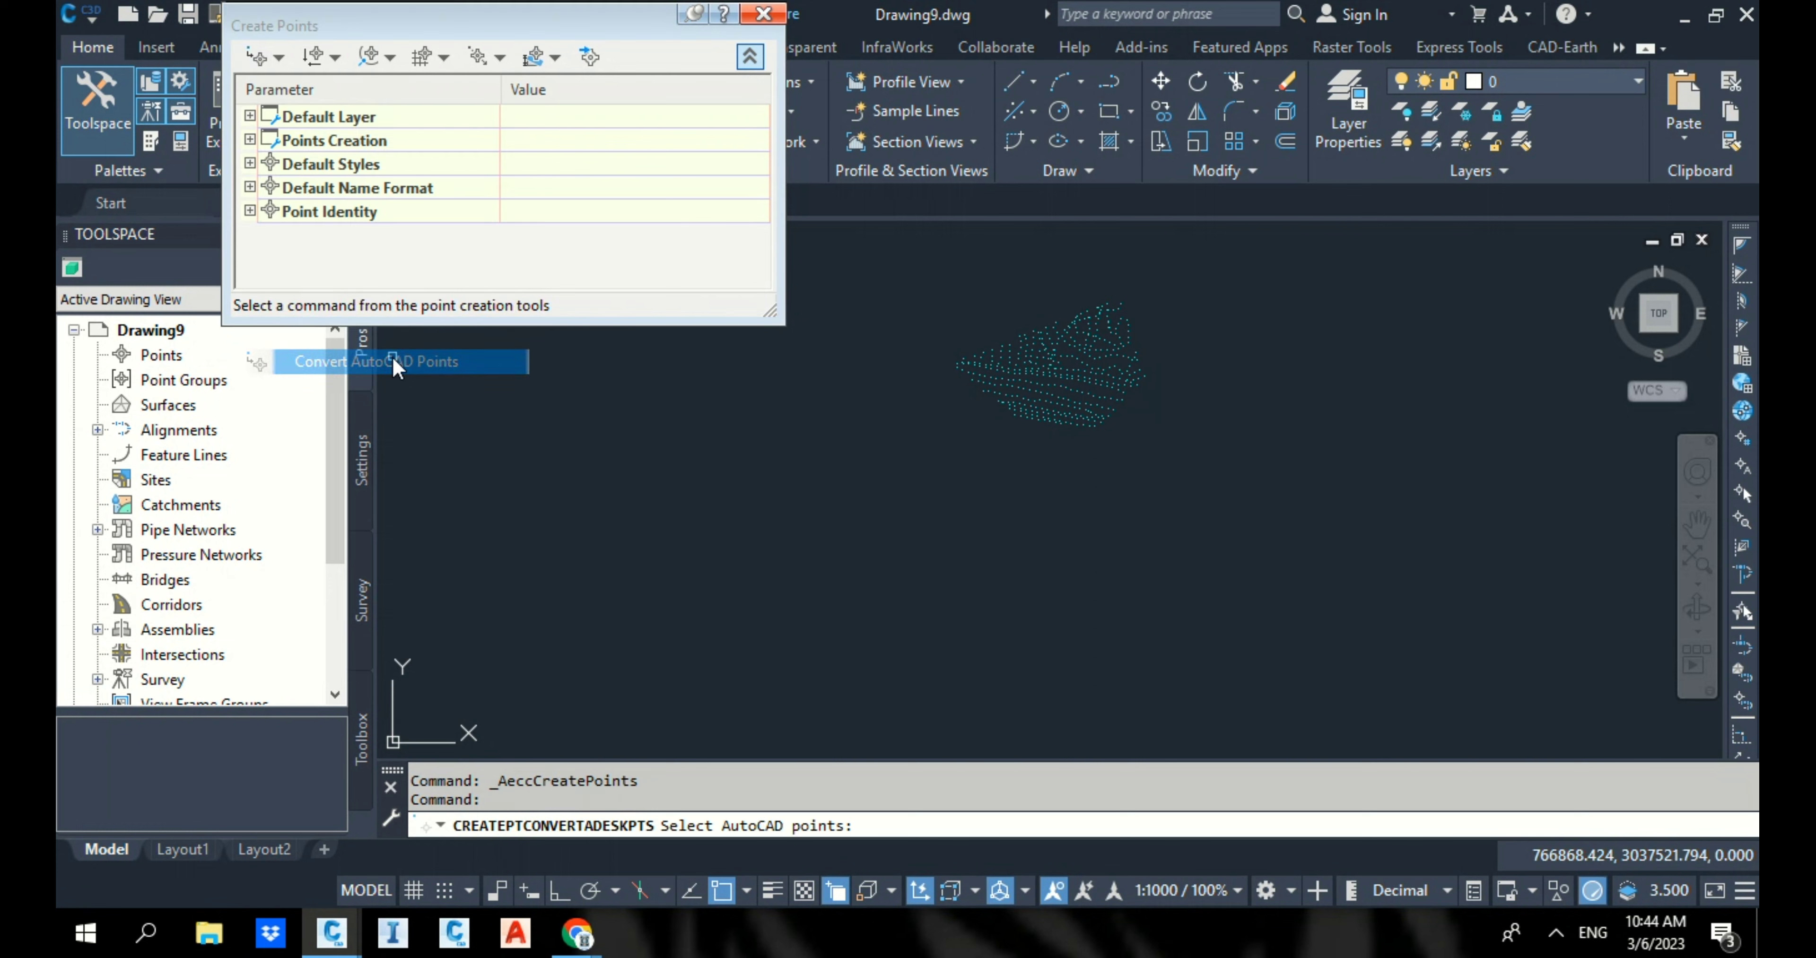
scroll(804, 596, down, 4)
click(807, 467)
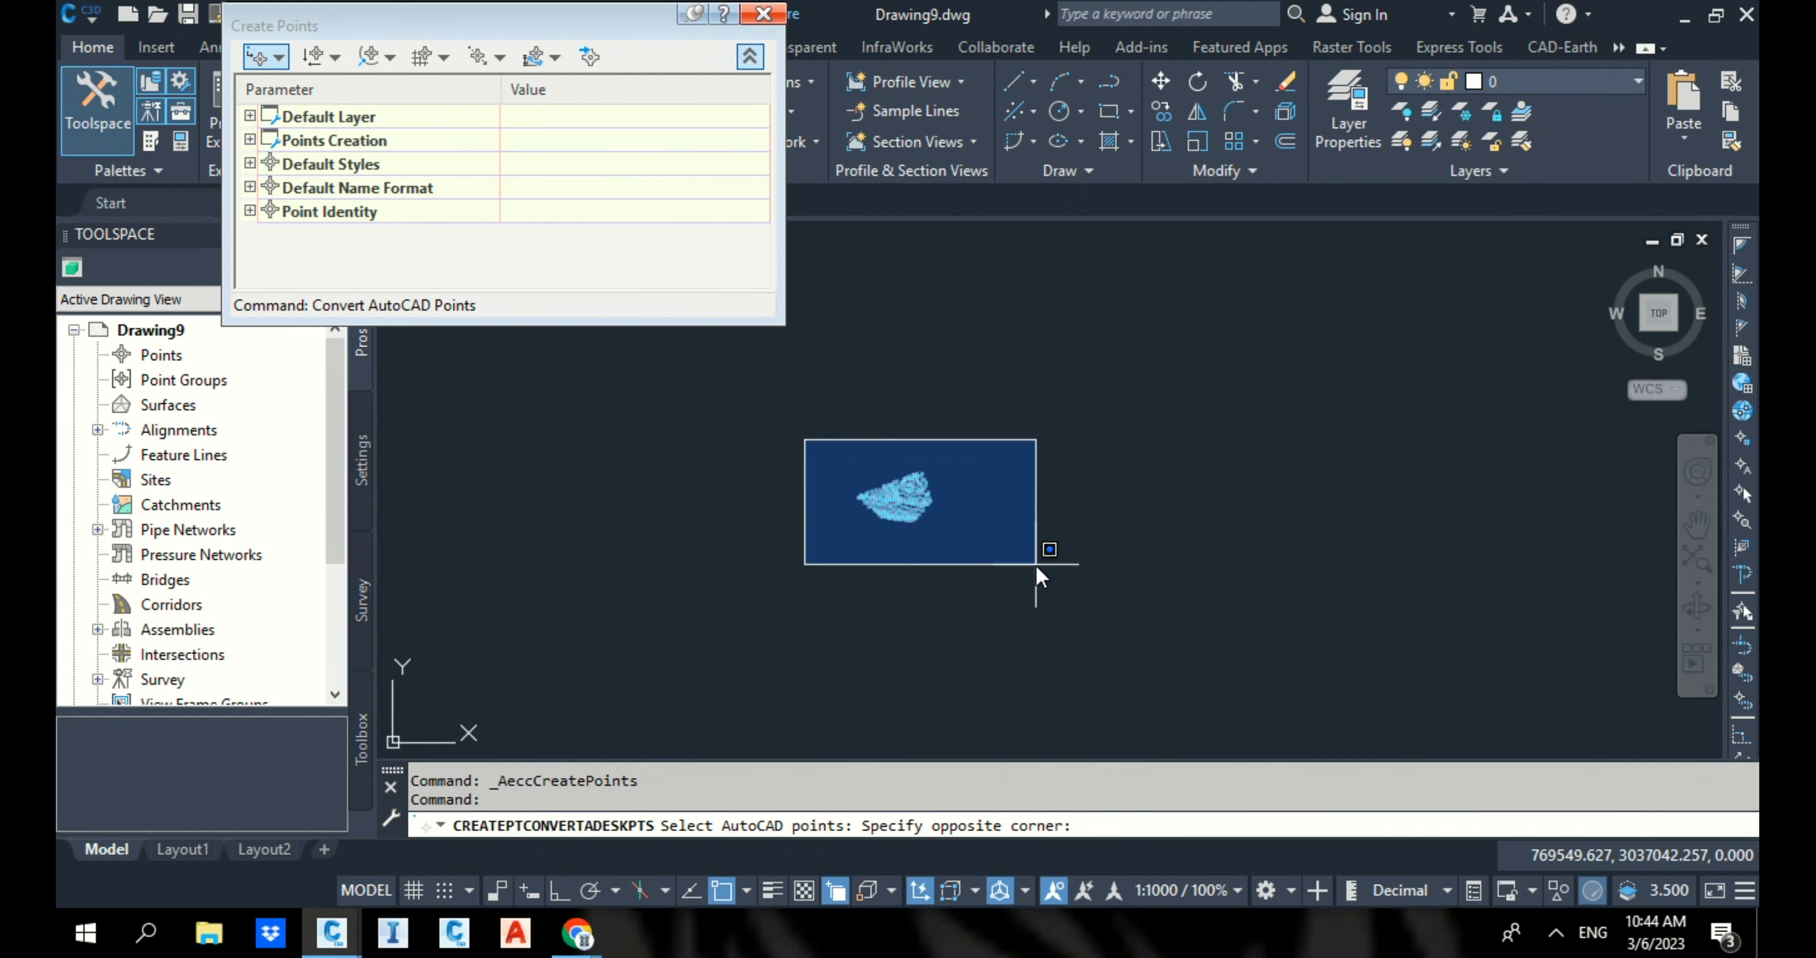
click(1036, 564)
key(Return)
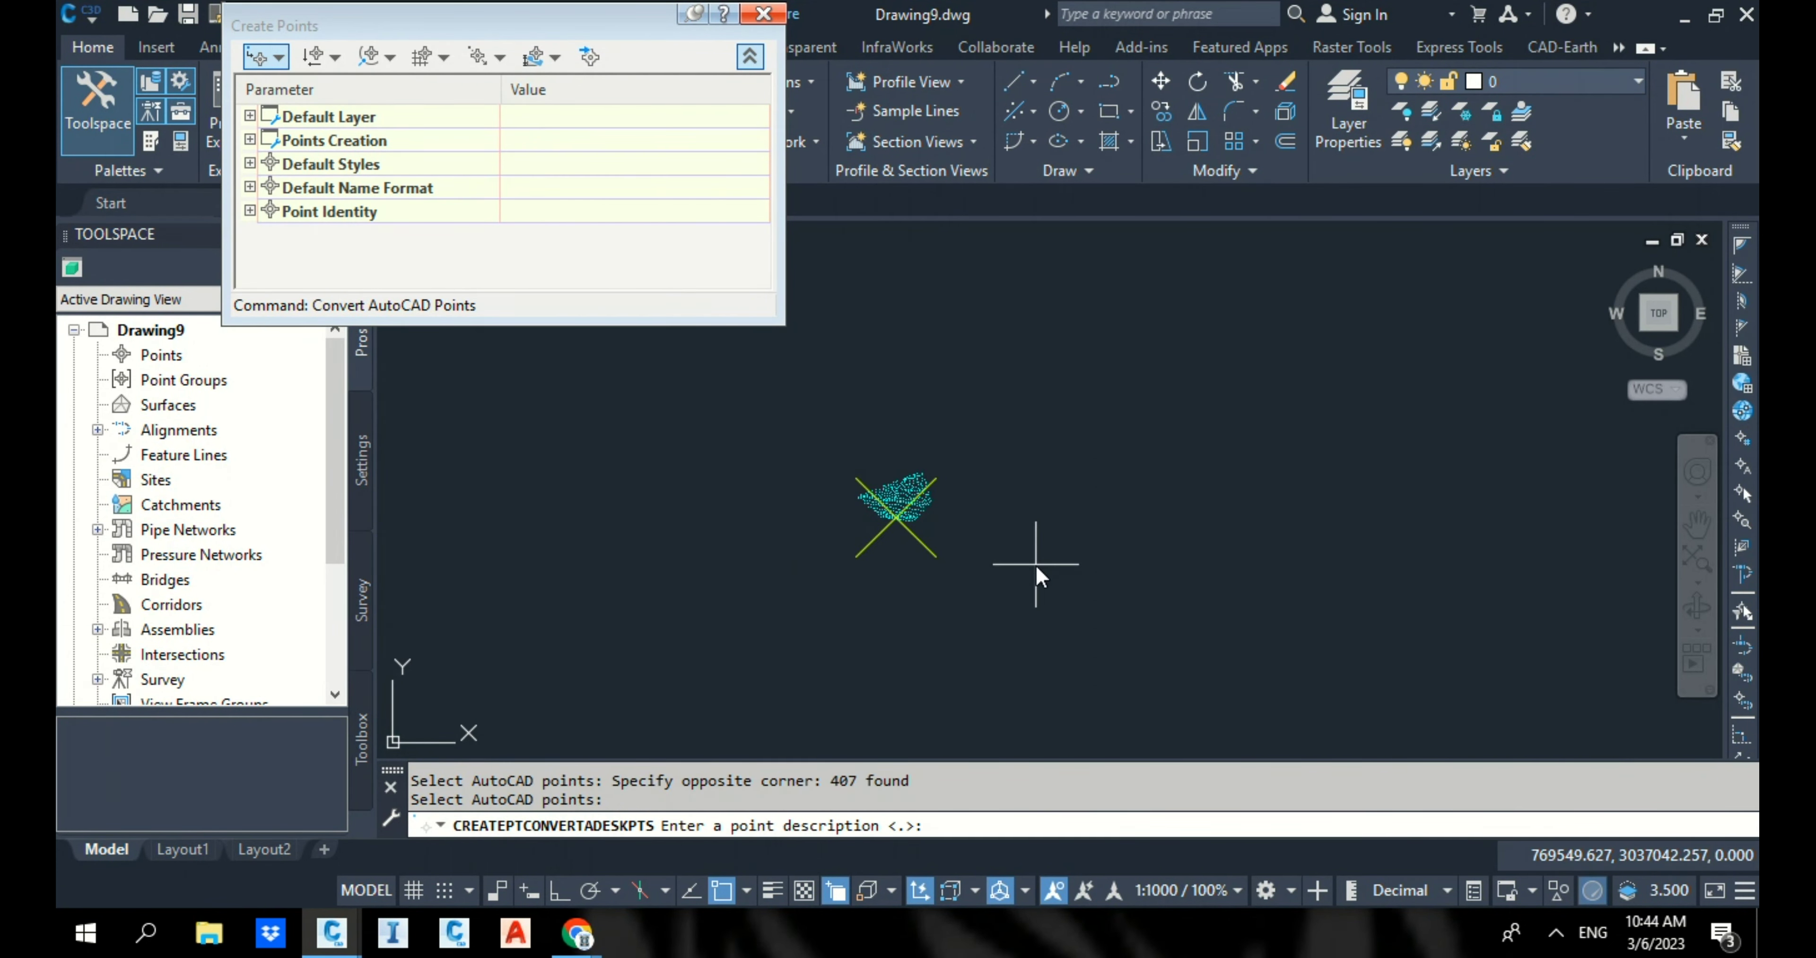
key(Escape)
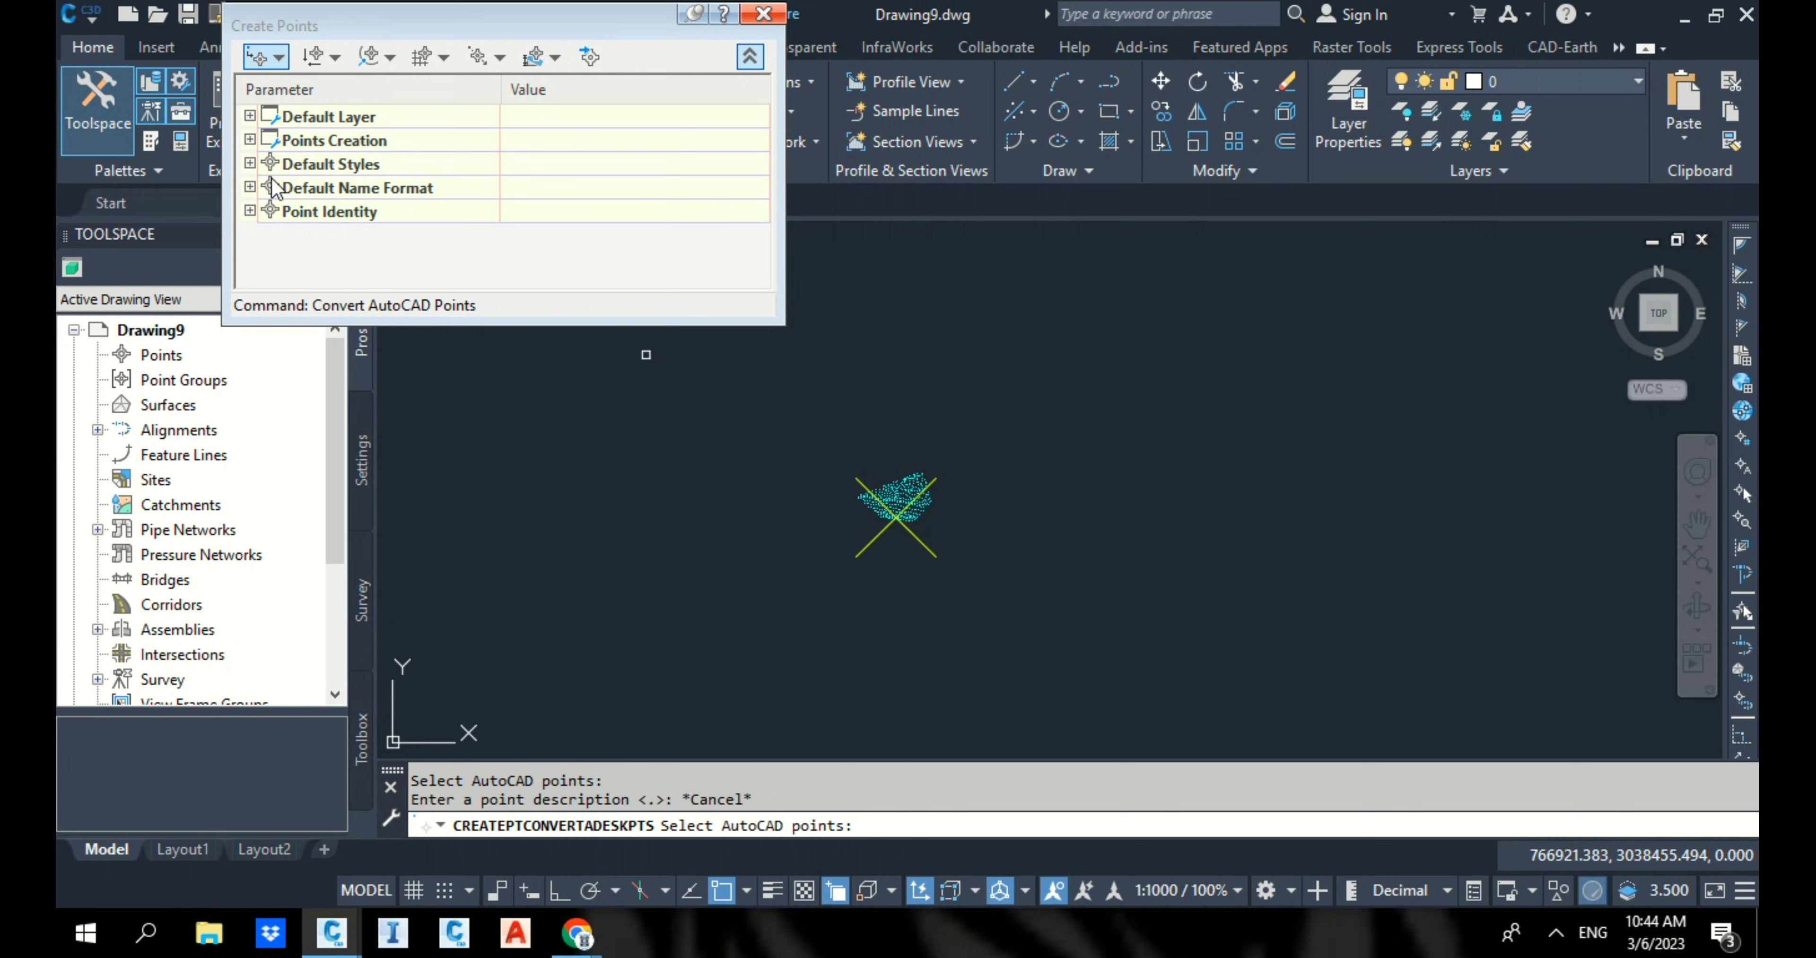
key(Escape)
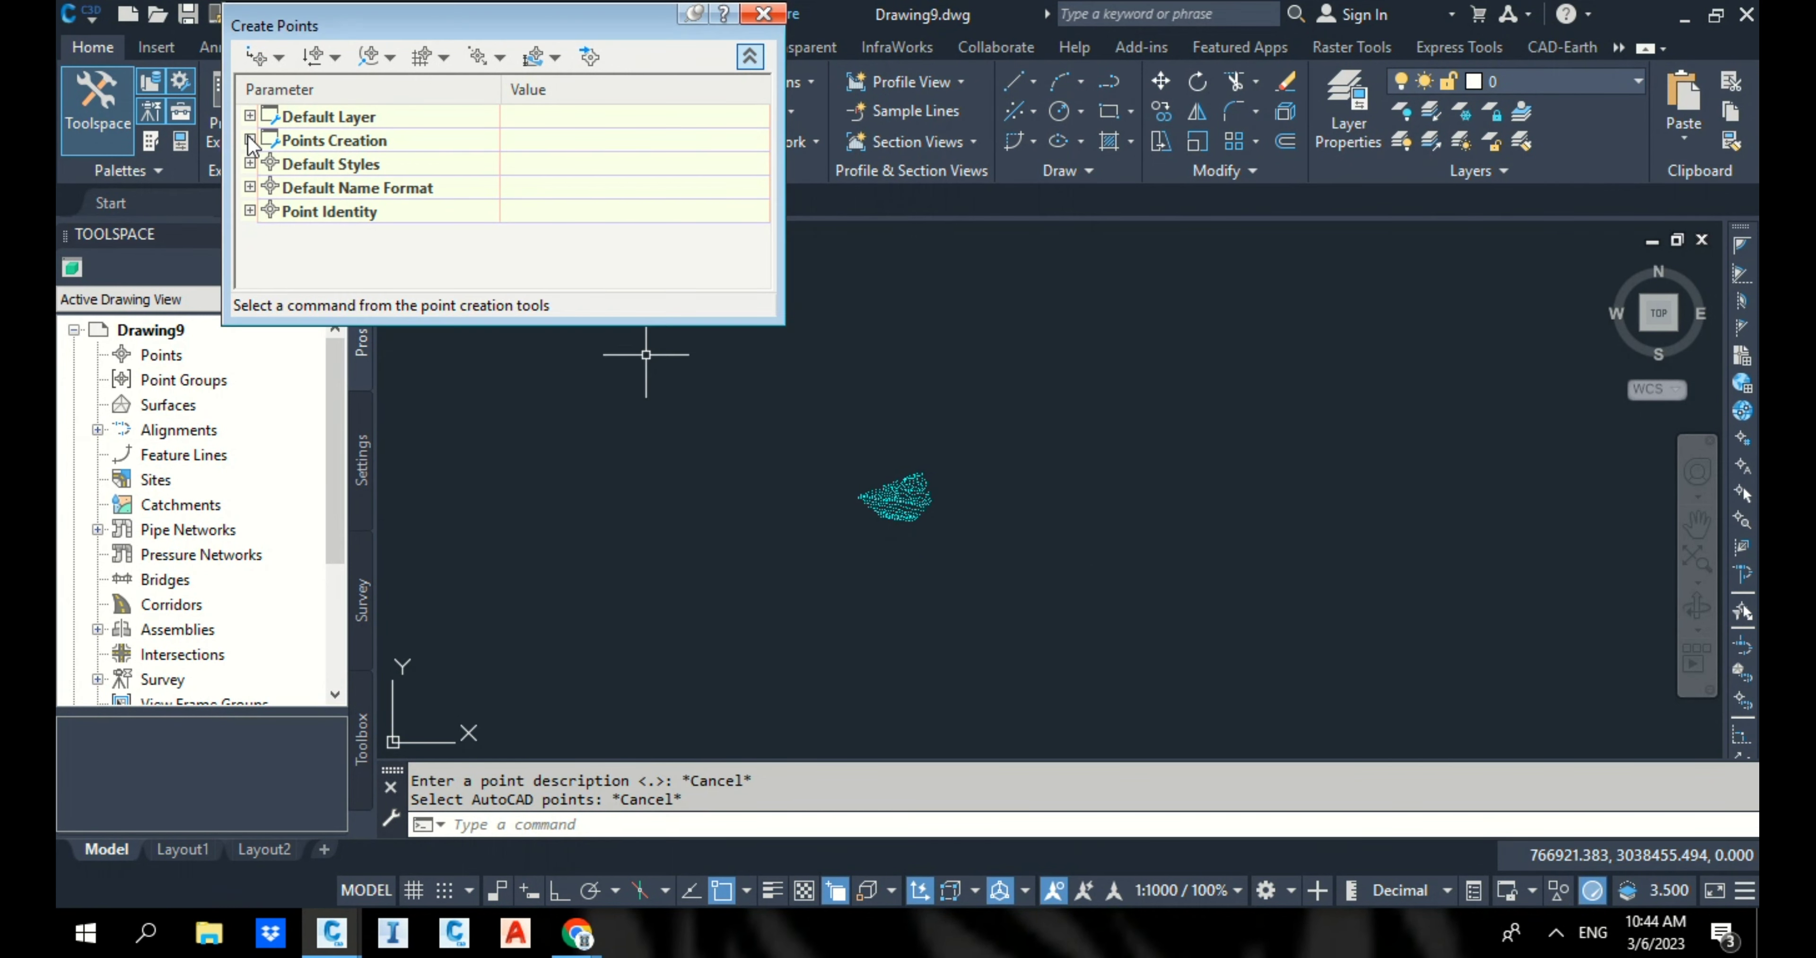
Step: In the point creation settings, set description prompts to Automatic with default description EG, and elevation prompts to None
click(250, 139)
scroll(546, 239, down, 1)
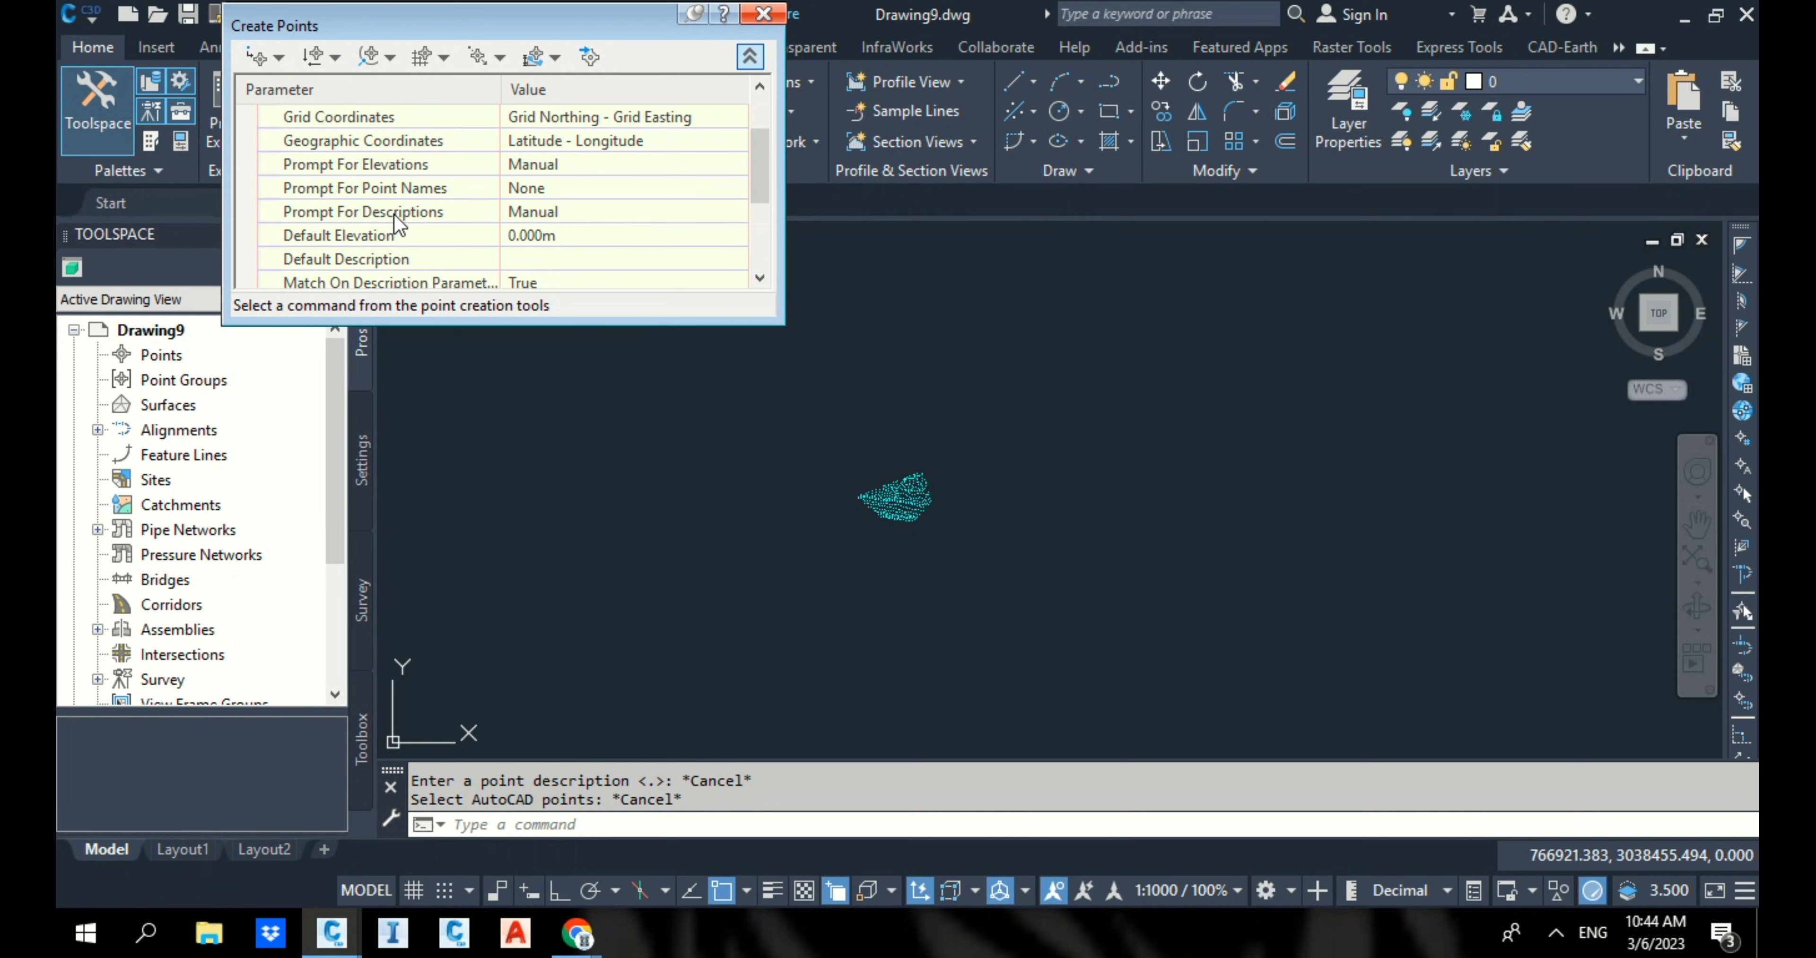
click(538, 212)
click(539, 213)
click(538, 236)
click(548, 258)
text(E)
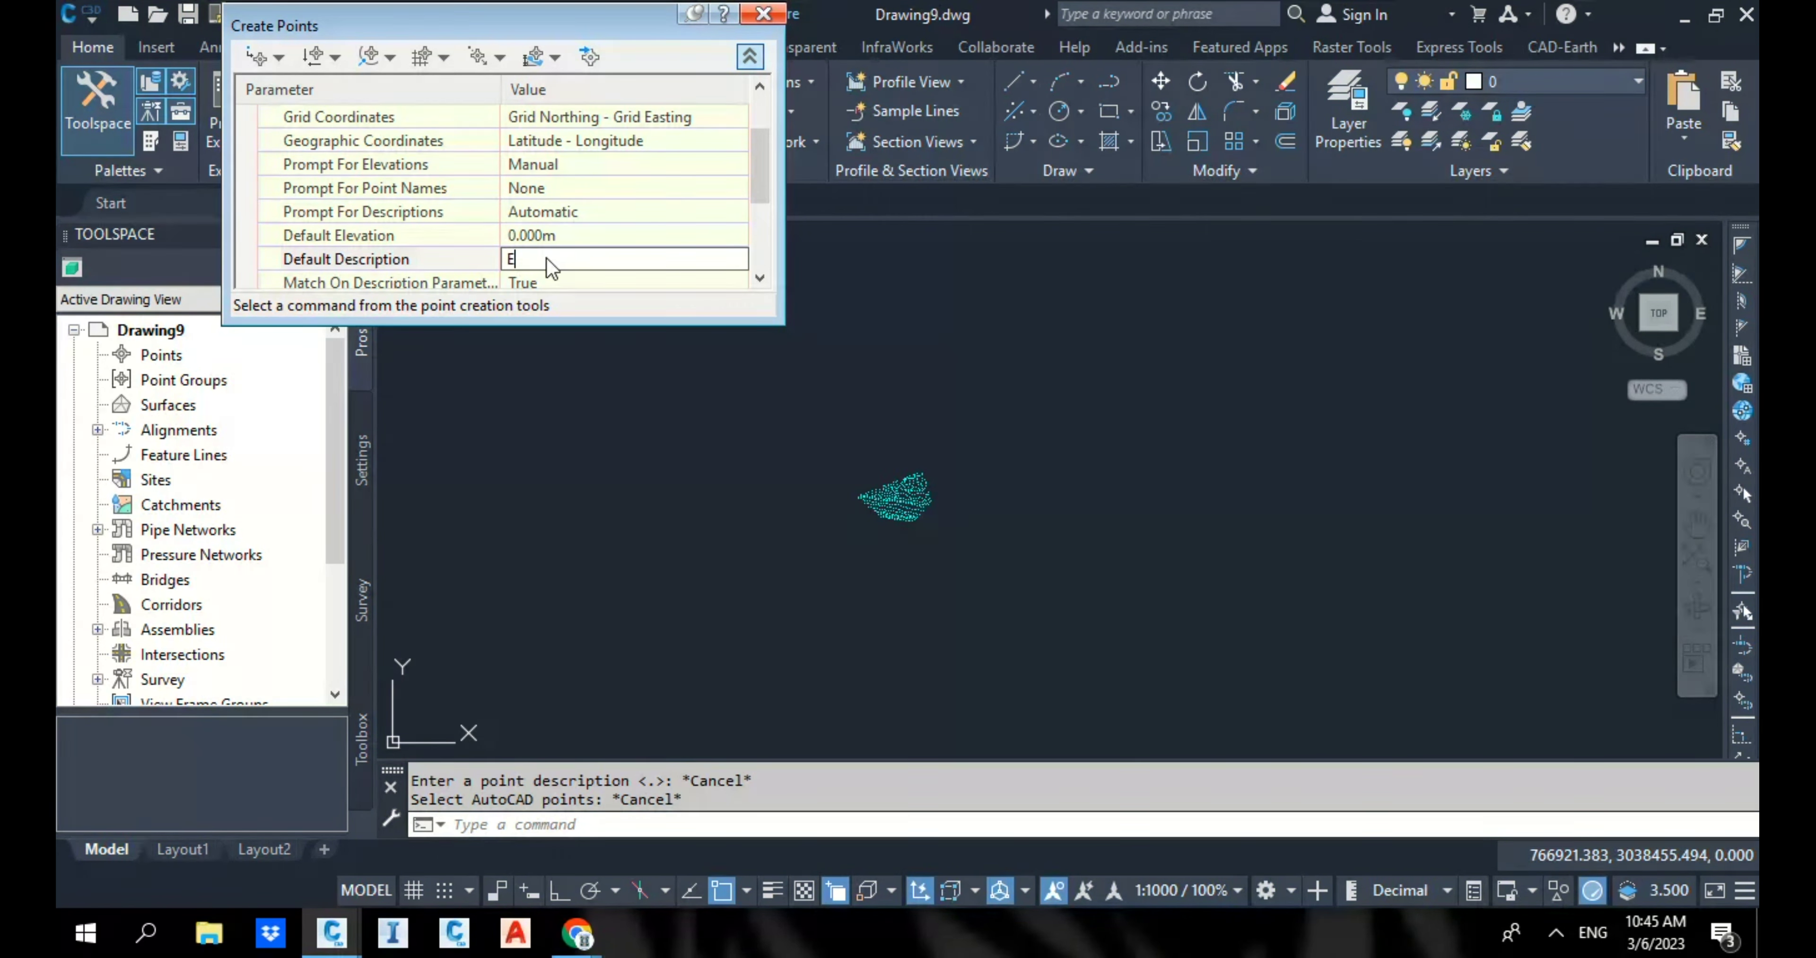
text(G)
click(537, 166)
click(538, 166)
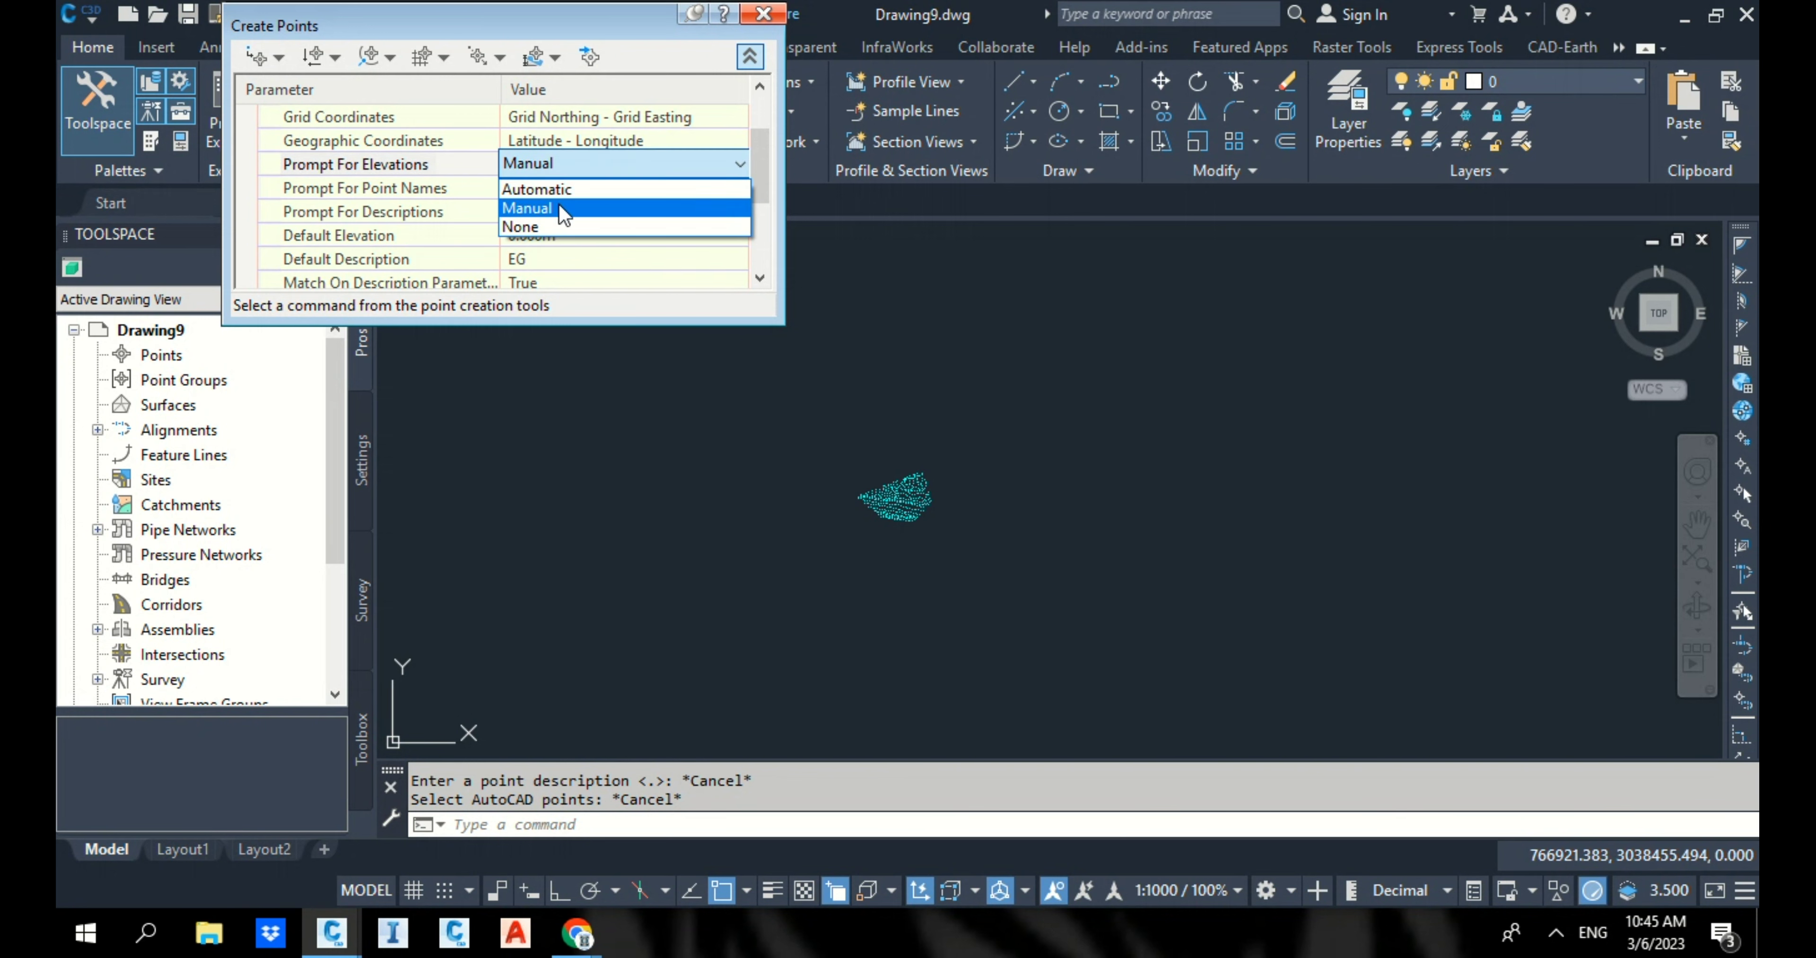
click(558, 226)
Step: Convert all the extracted AutoCAD points to COGO points, close the point creation tools and inspect a converted point
click(280, 58)
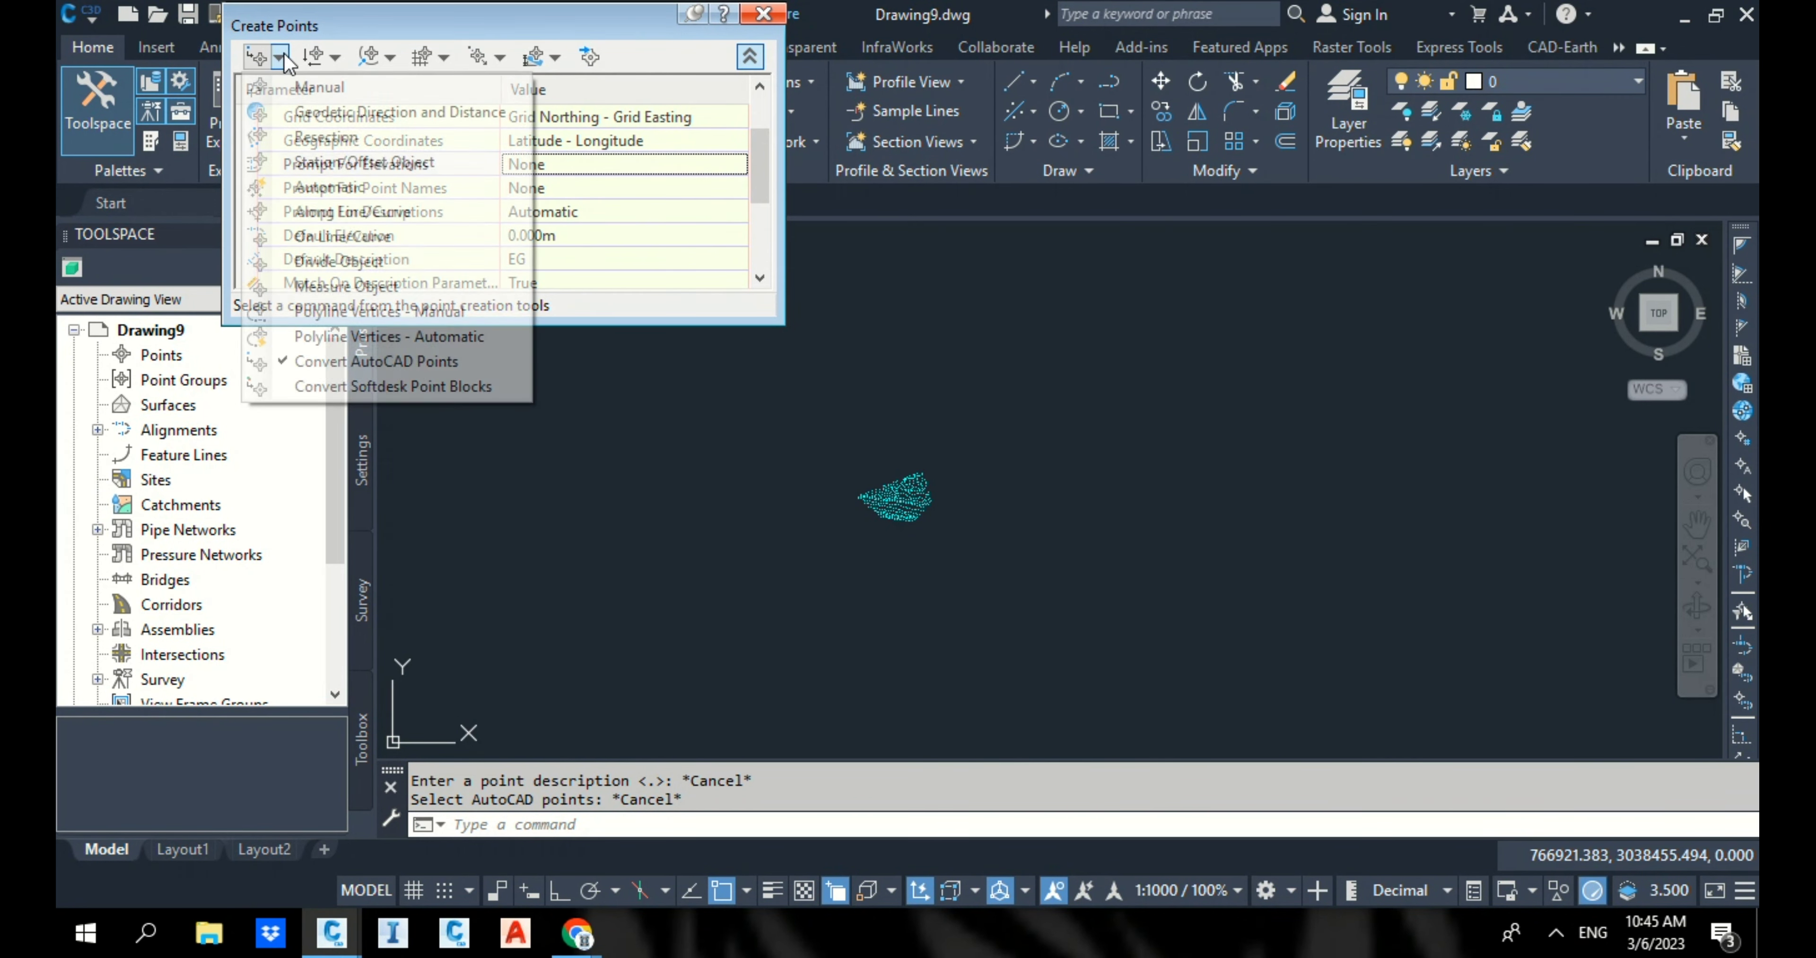
click(399, 359)
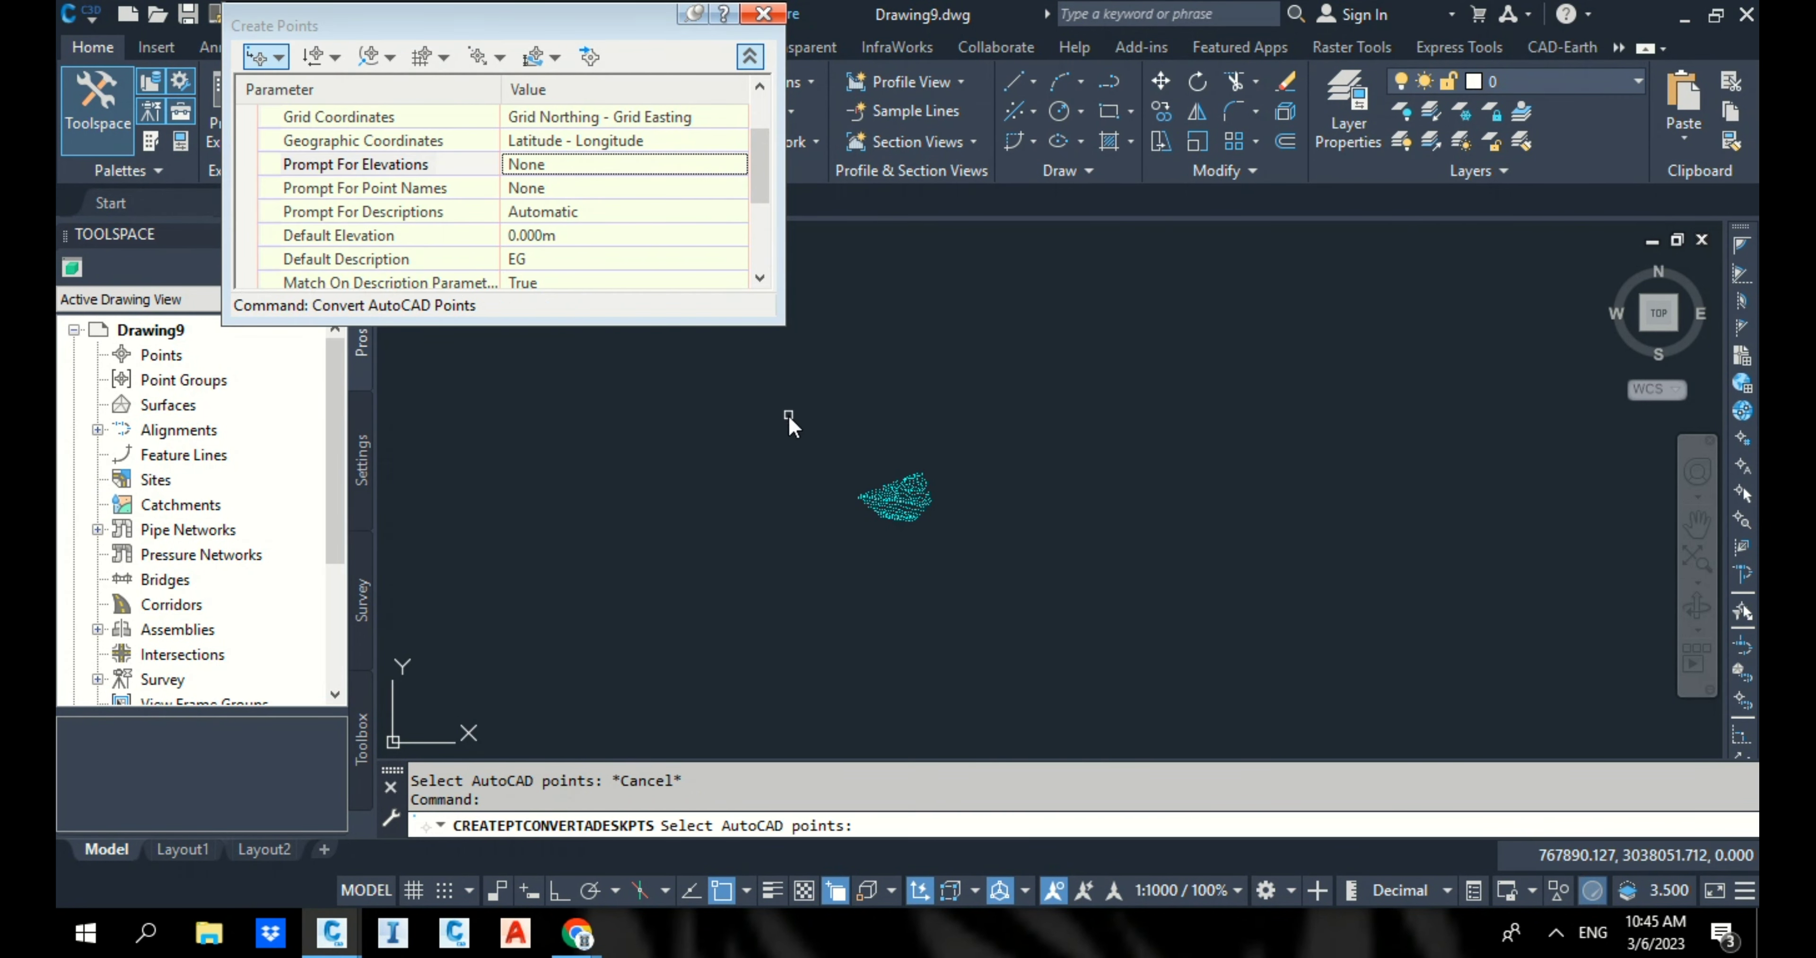
click(789, 416)
click(1001, 554)
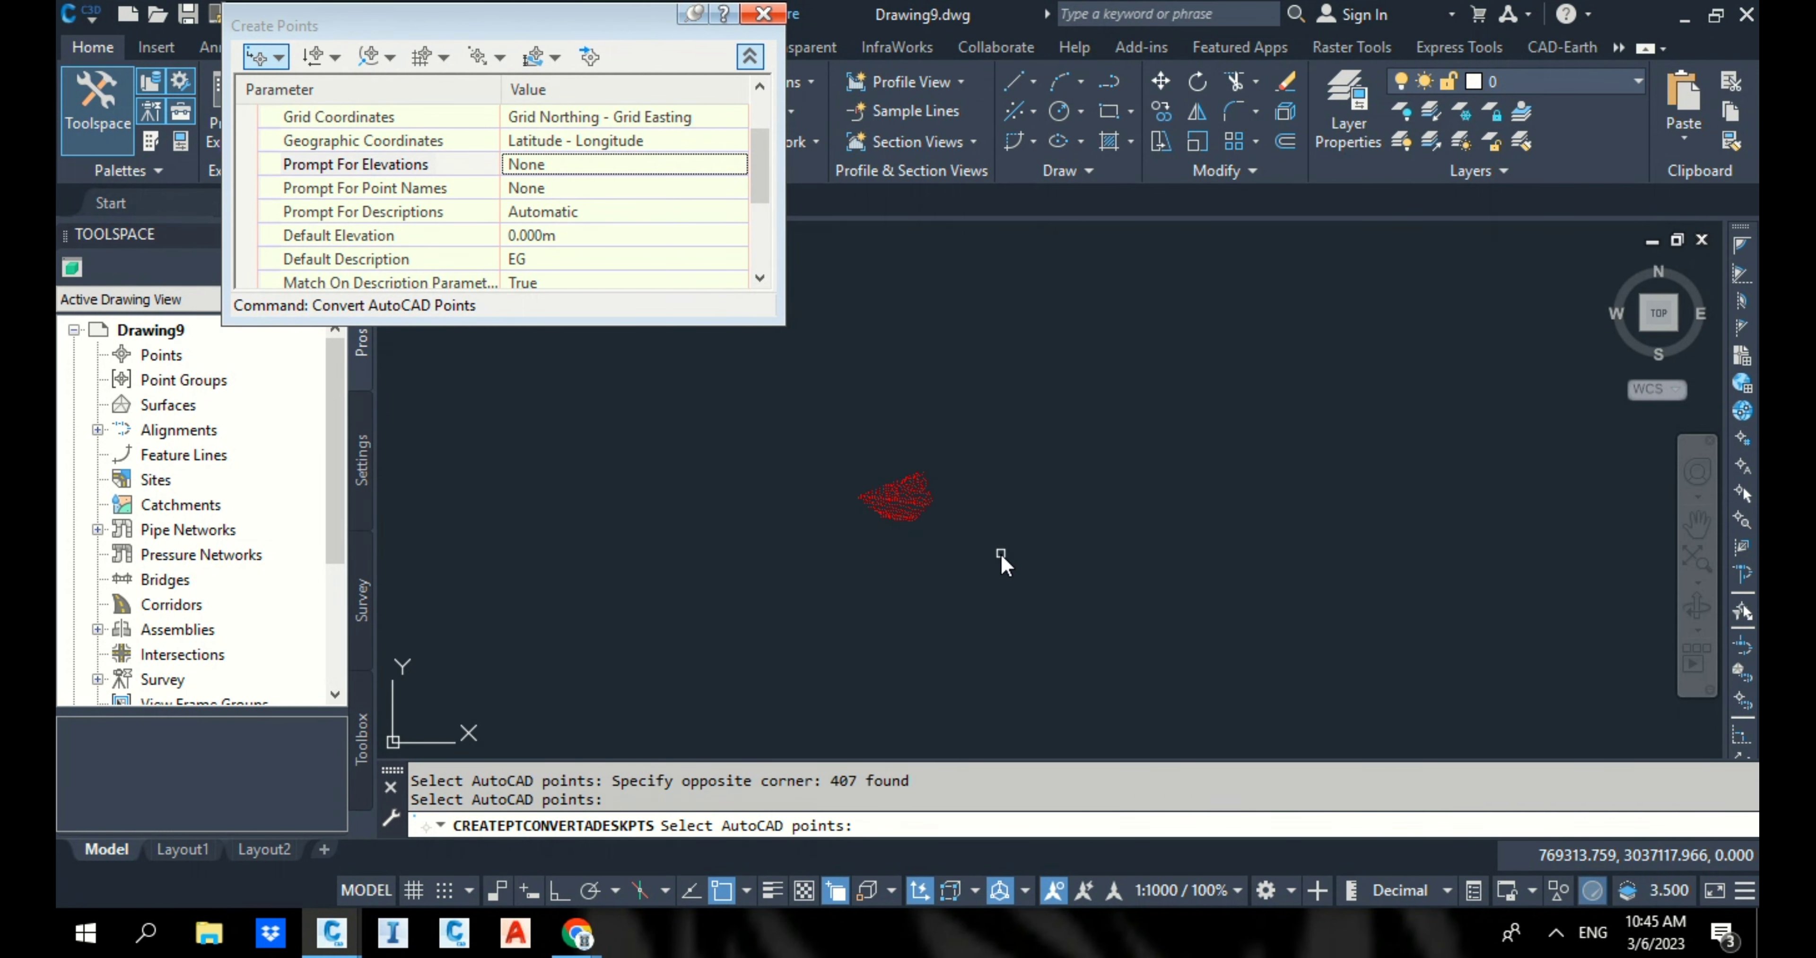
key(Return)
click(762, 13)
scroll(895, 494, up, 6)
scroll(932, 417, down, 4)
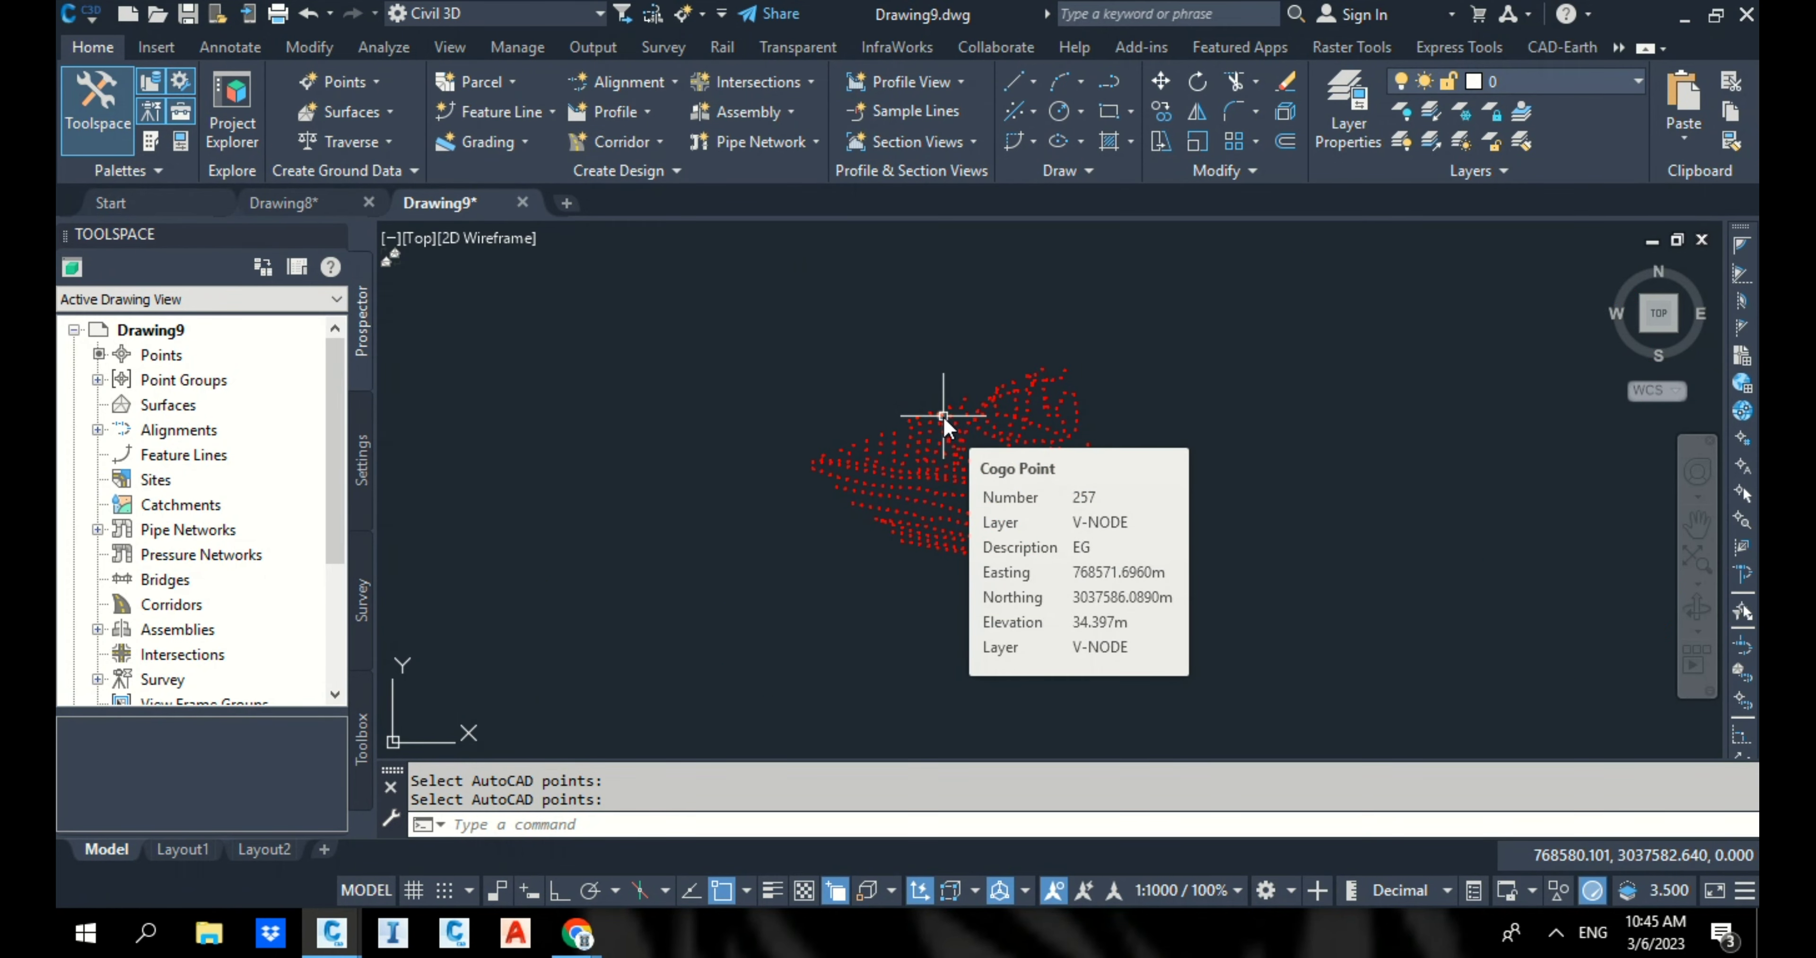
Step: Change the default label style of the _All Points group so its points show labels, and inspect them in the drawing
click(99, 380)
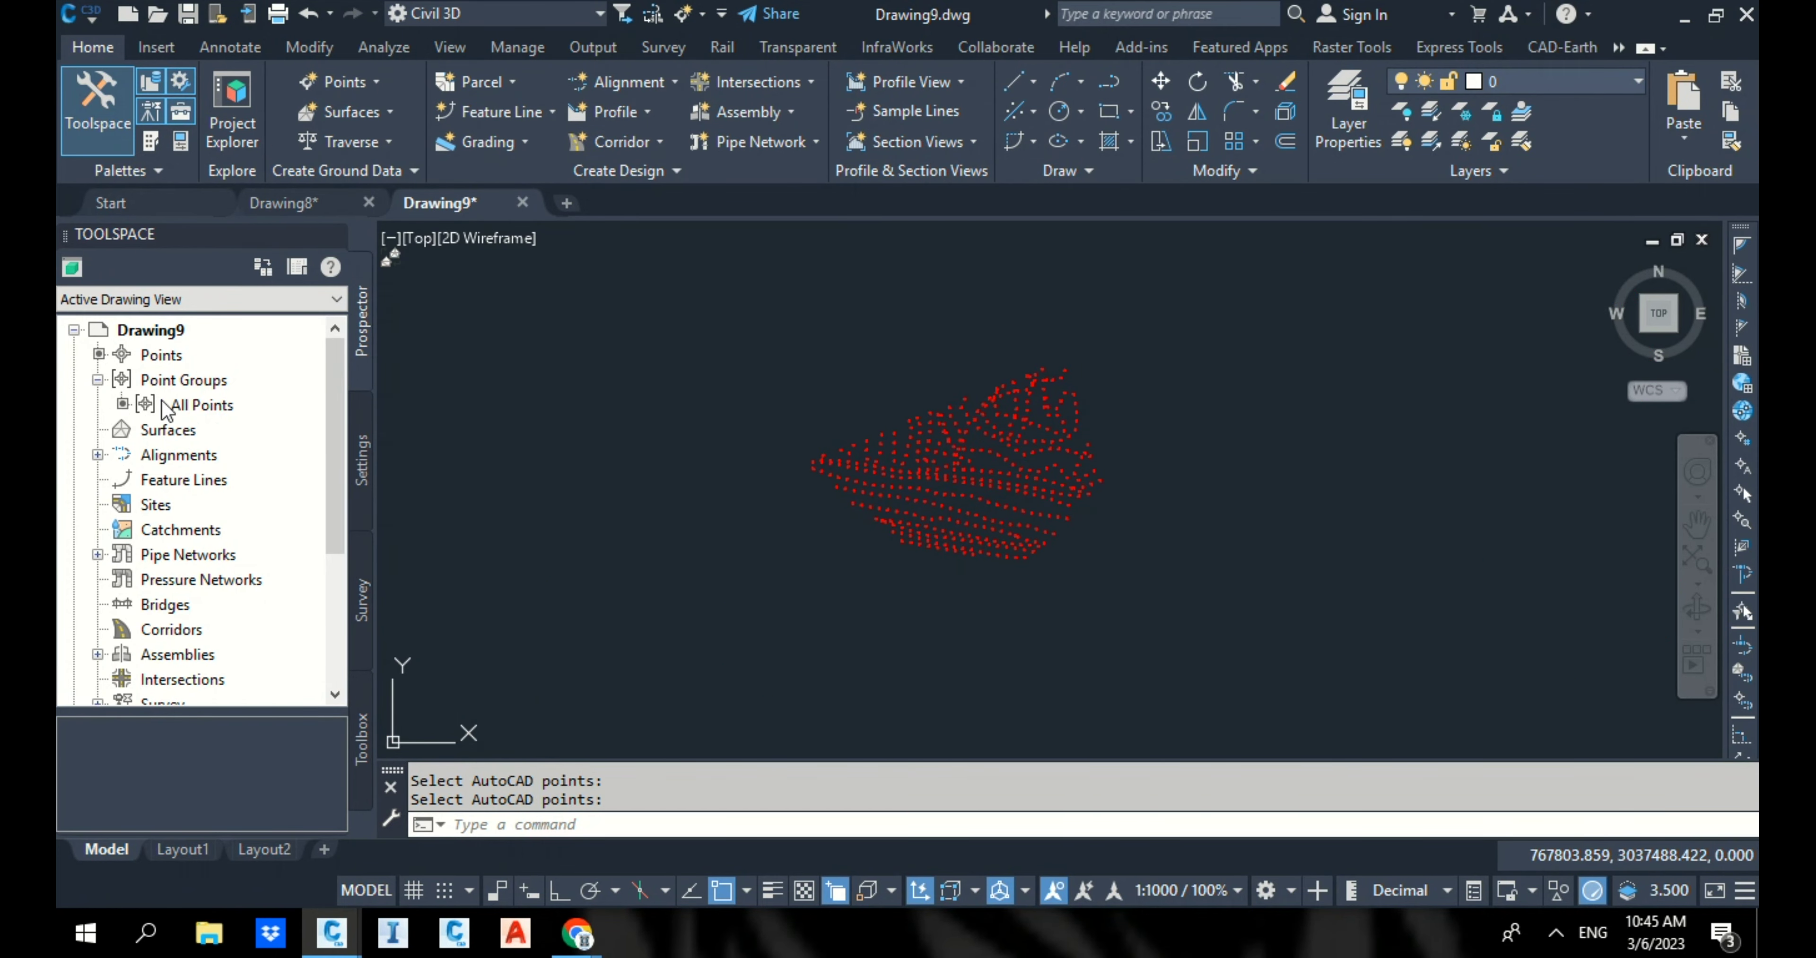
right_click(211, 405)
click(238, 413)
click(634, 373)
click(566, 462)
click(859, 572)
scroll(980, 419, up, 5)
scroll(1001, 412, down, 5)
scroll(1149, 363, up, 4)
scroll(1143, 363, down, 4)
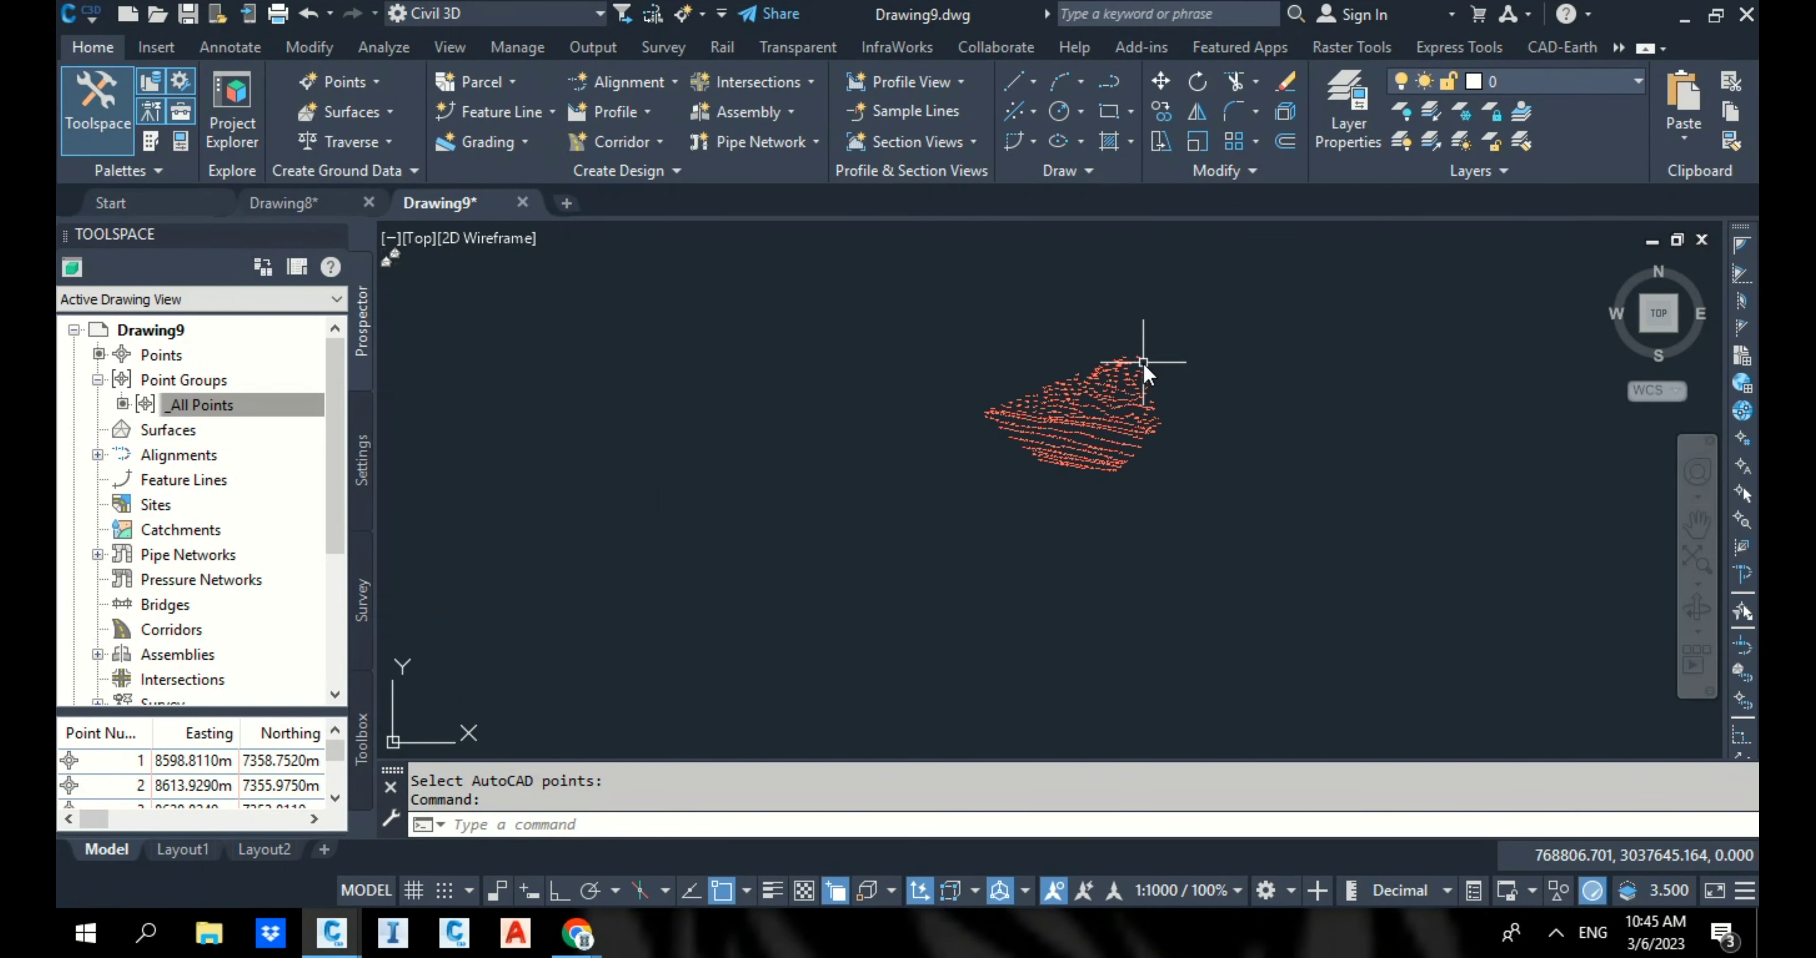
scroll(1162, 389, up, 3)
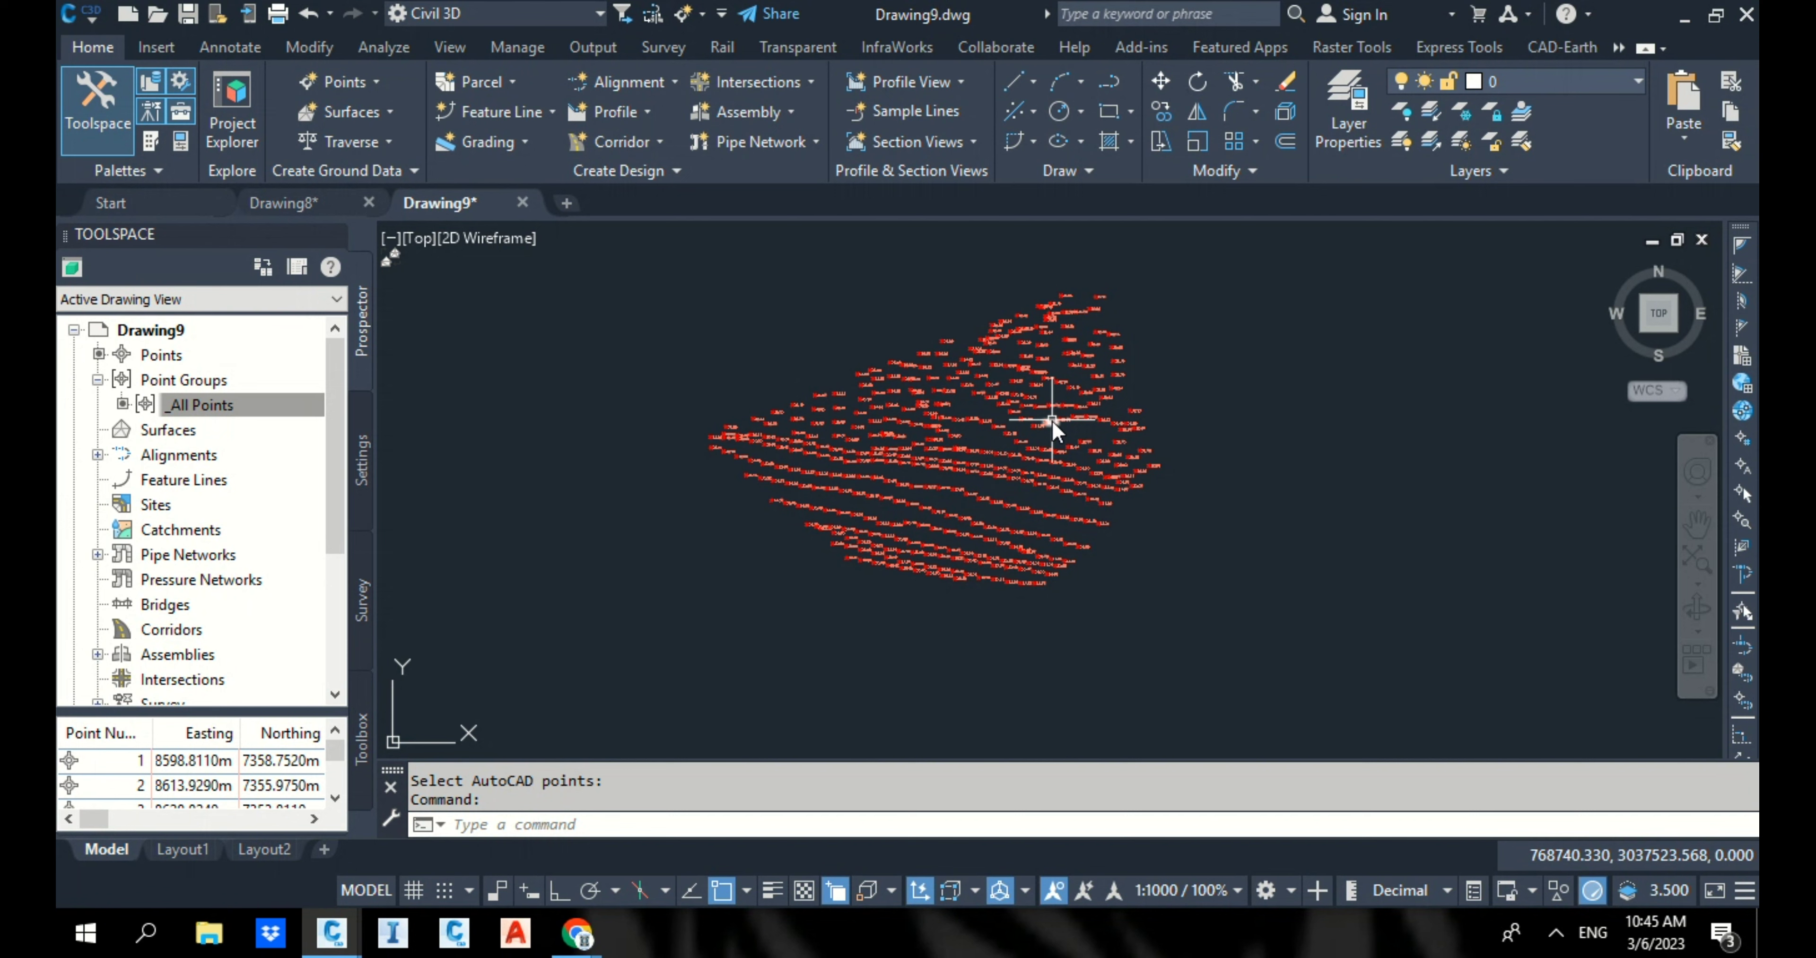
Step: Erase all the COGO points so that the drawing is empty
scroll(1051, 420, down, 3)
text(E)
key(Return)
text(ALL)
key(Return)
key(Return)
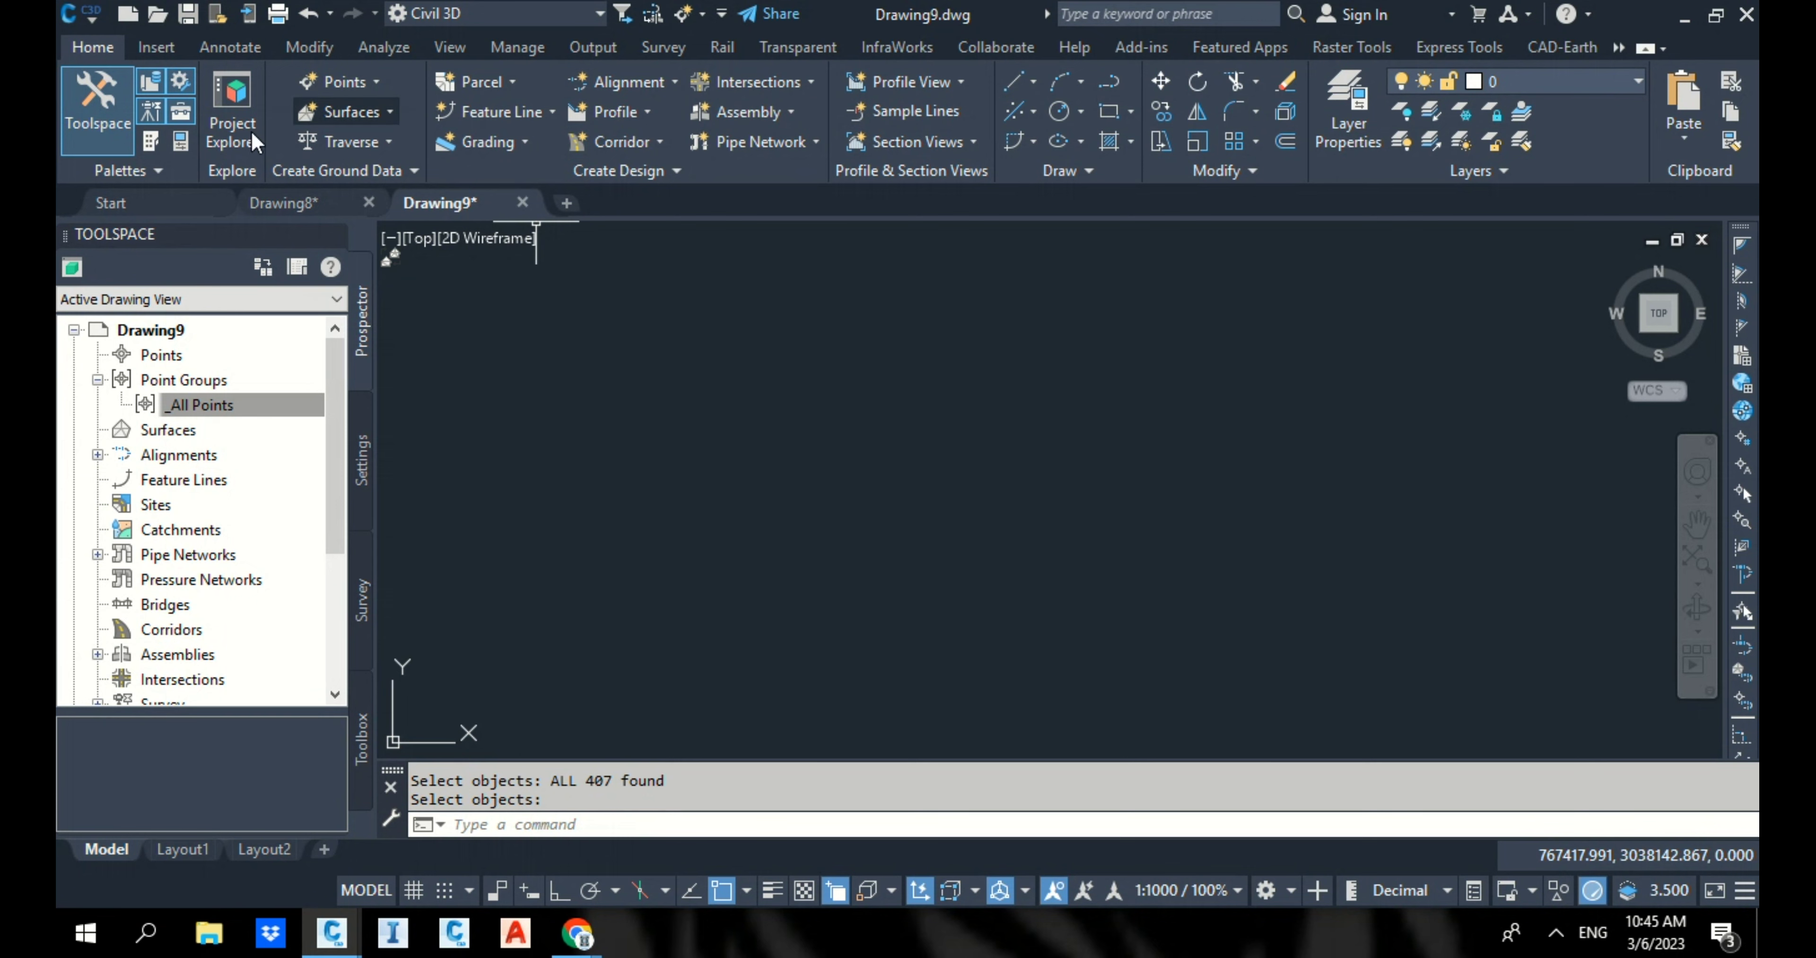
Step: Import the STANDARD SURFACE LandXML file with all its listed data into the emptied drawing
click(156, 47)
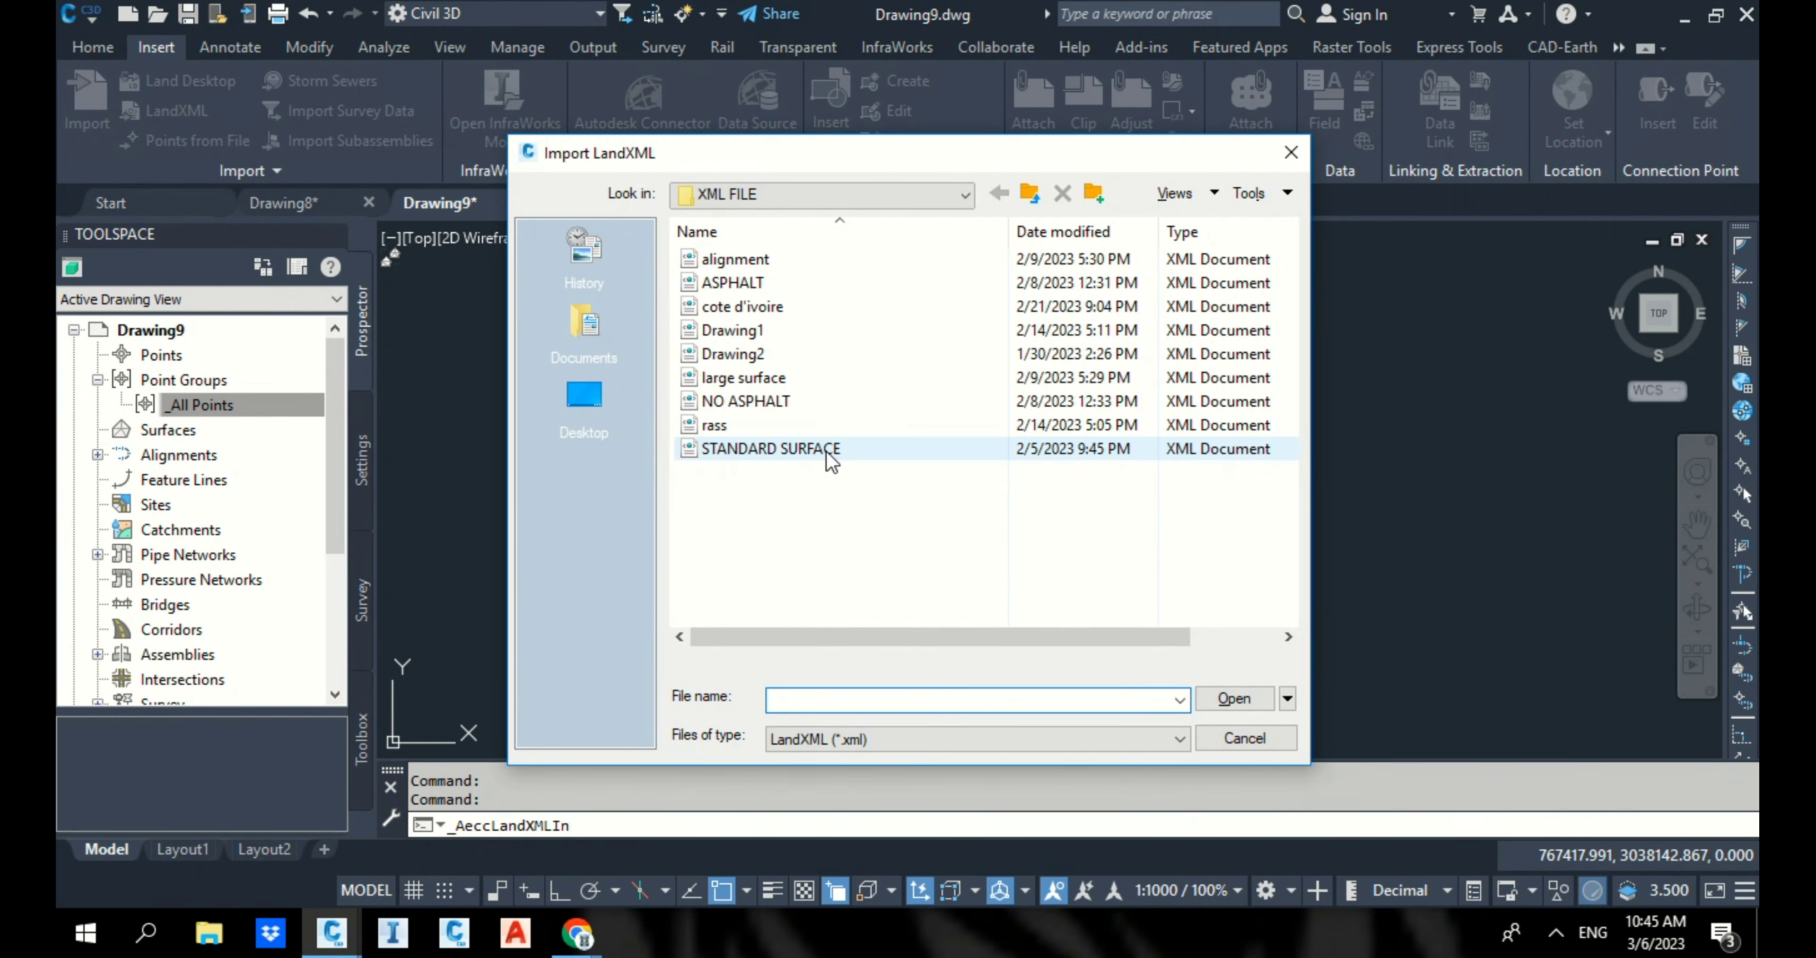
click(824, 450)
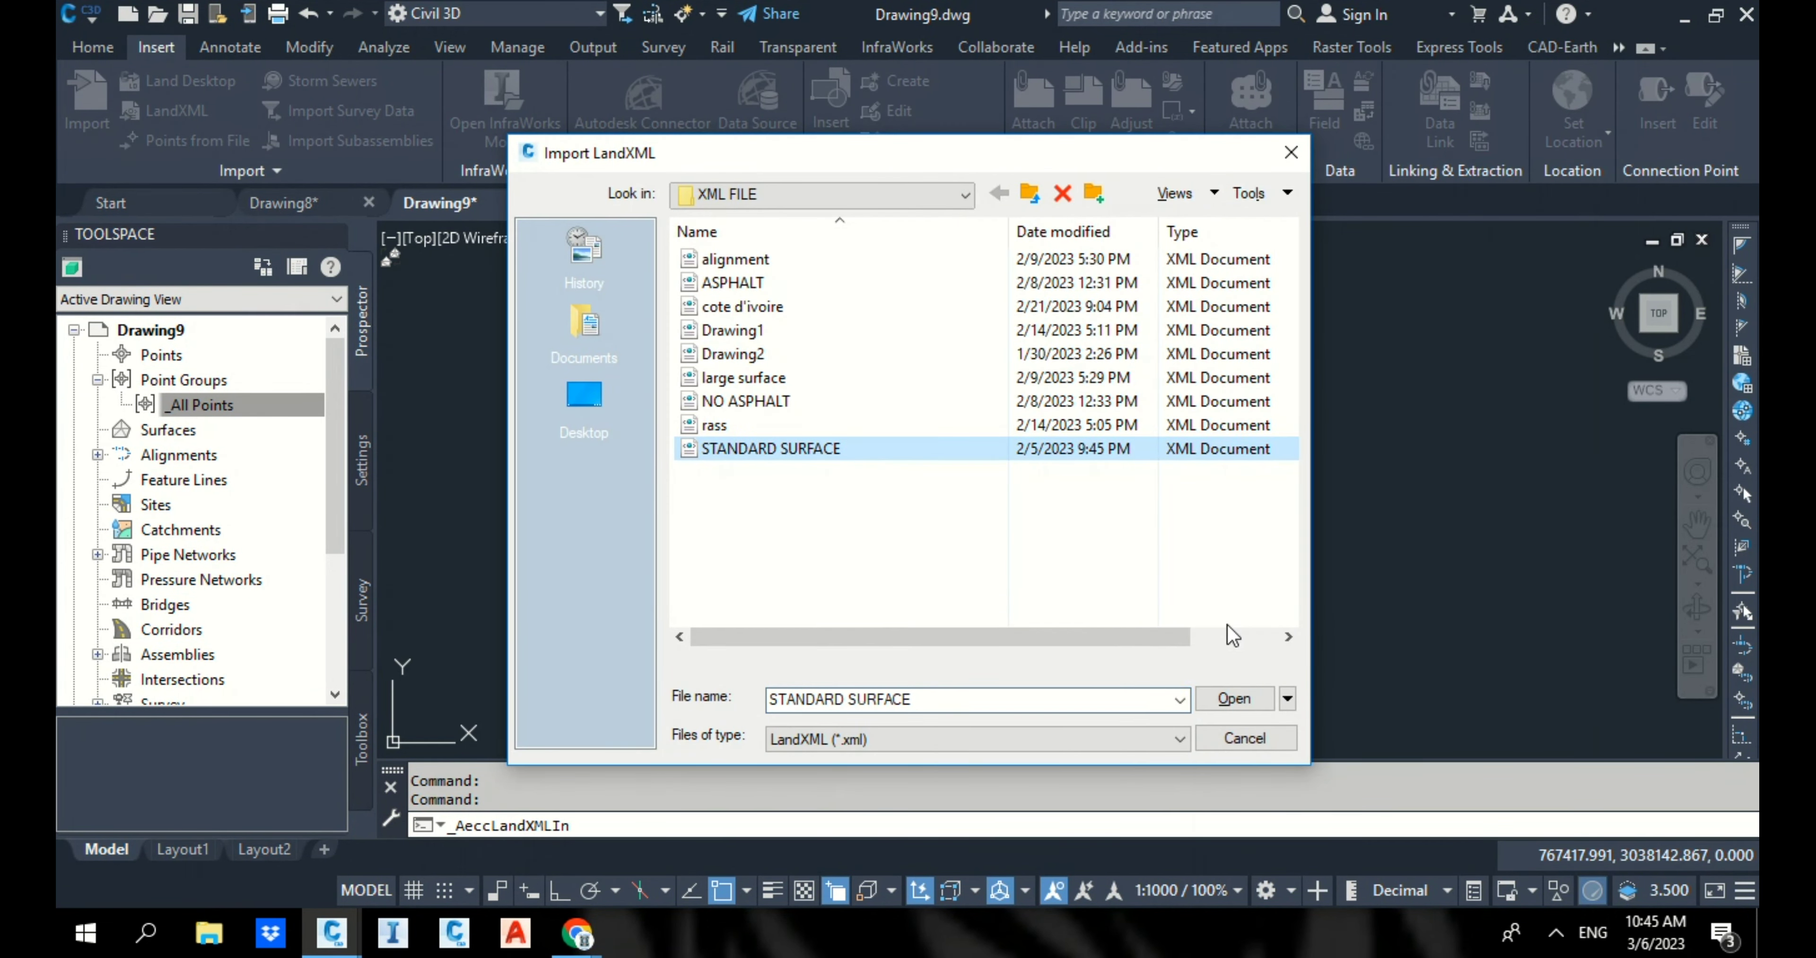
click(1234, 700)
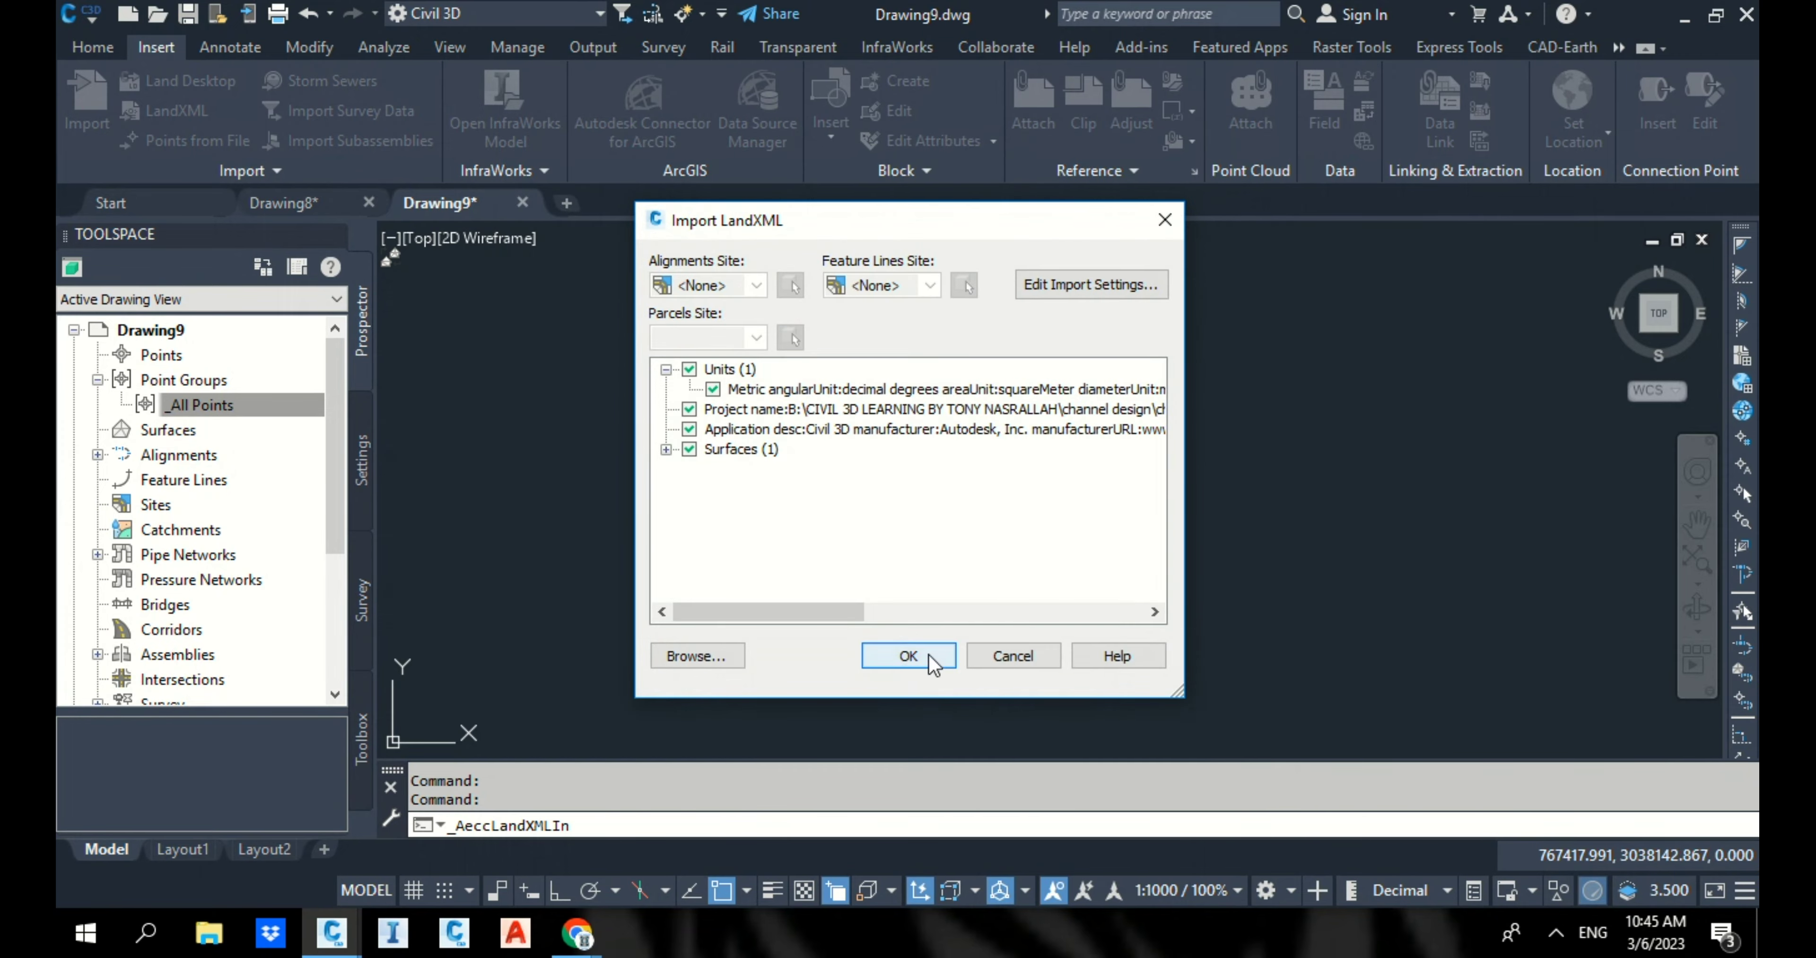
click(923, 655)
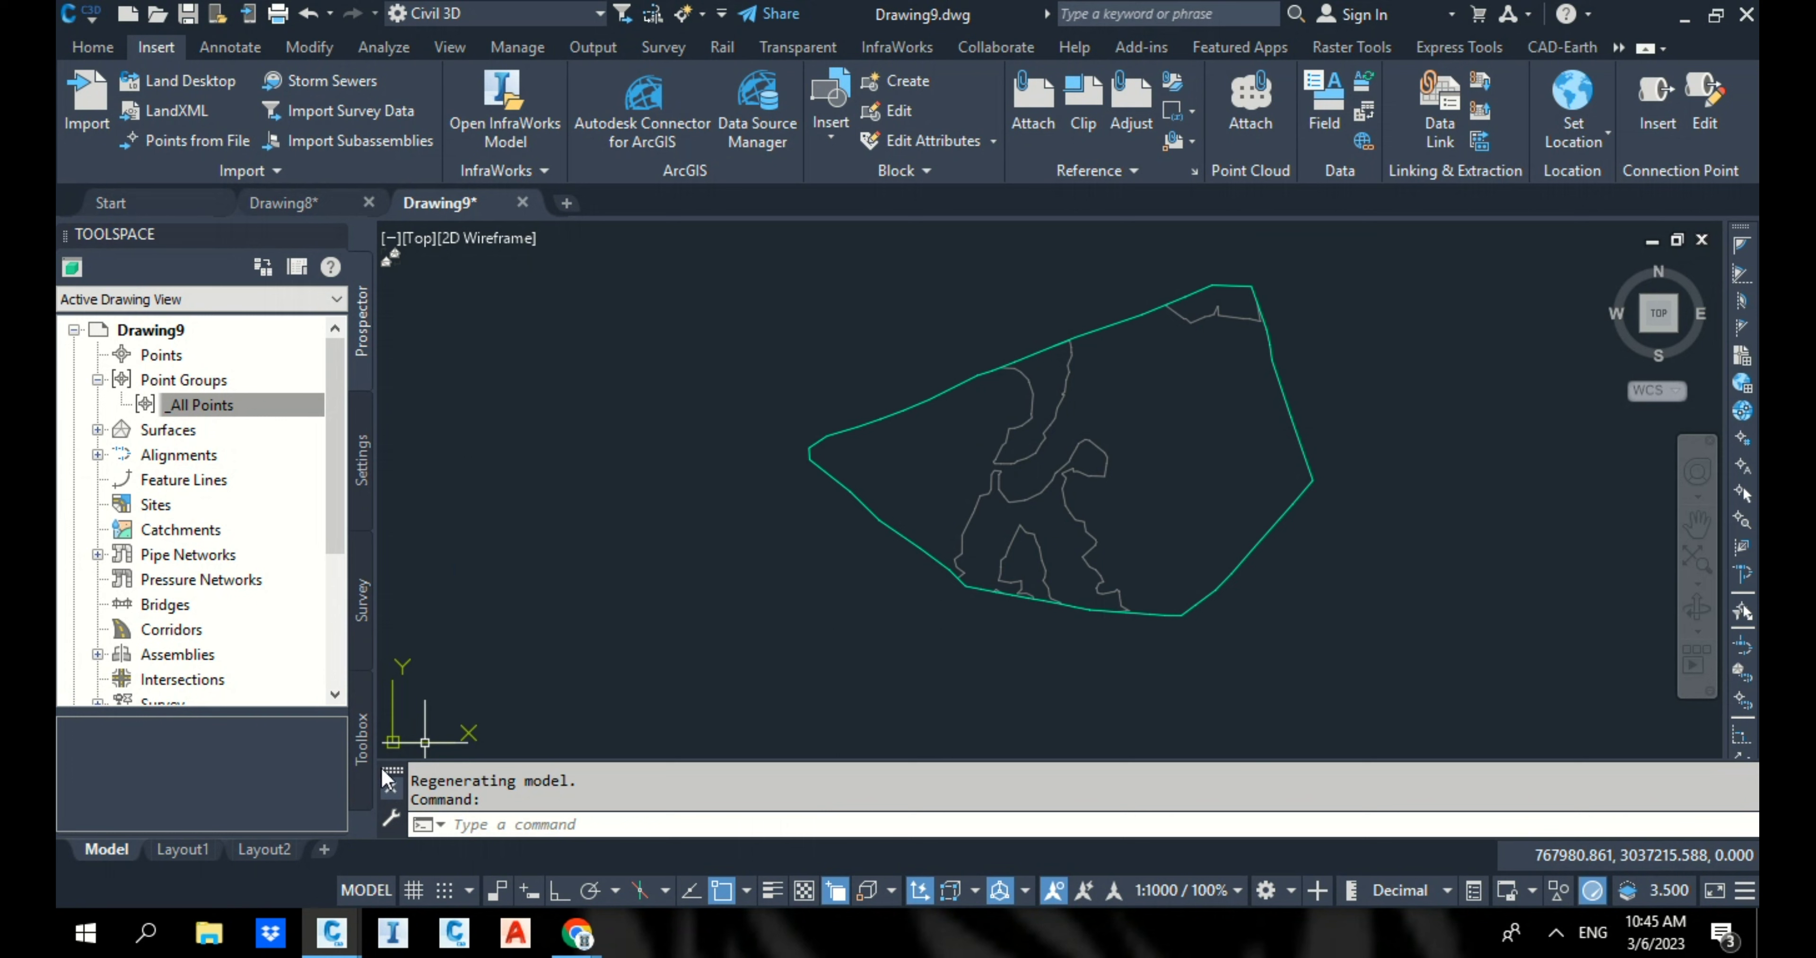
Step: Execute the Surface Points to CSV report from the Surface reports in the Reports Manager
click(360, 746)
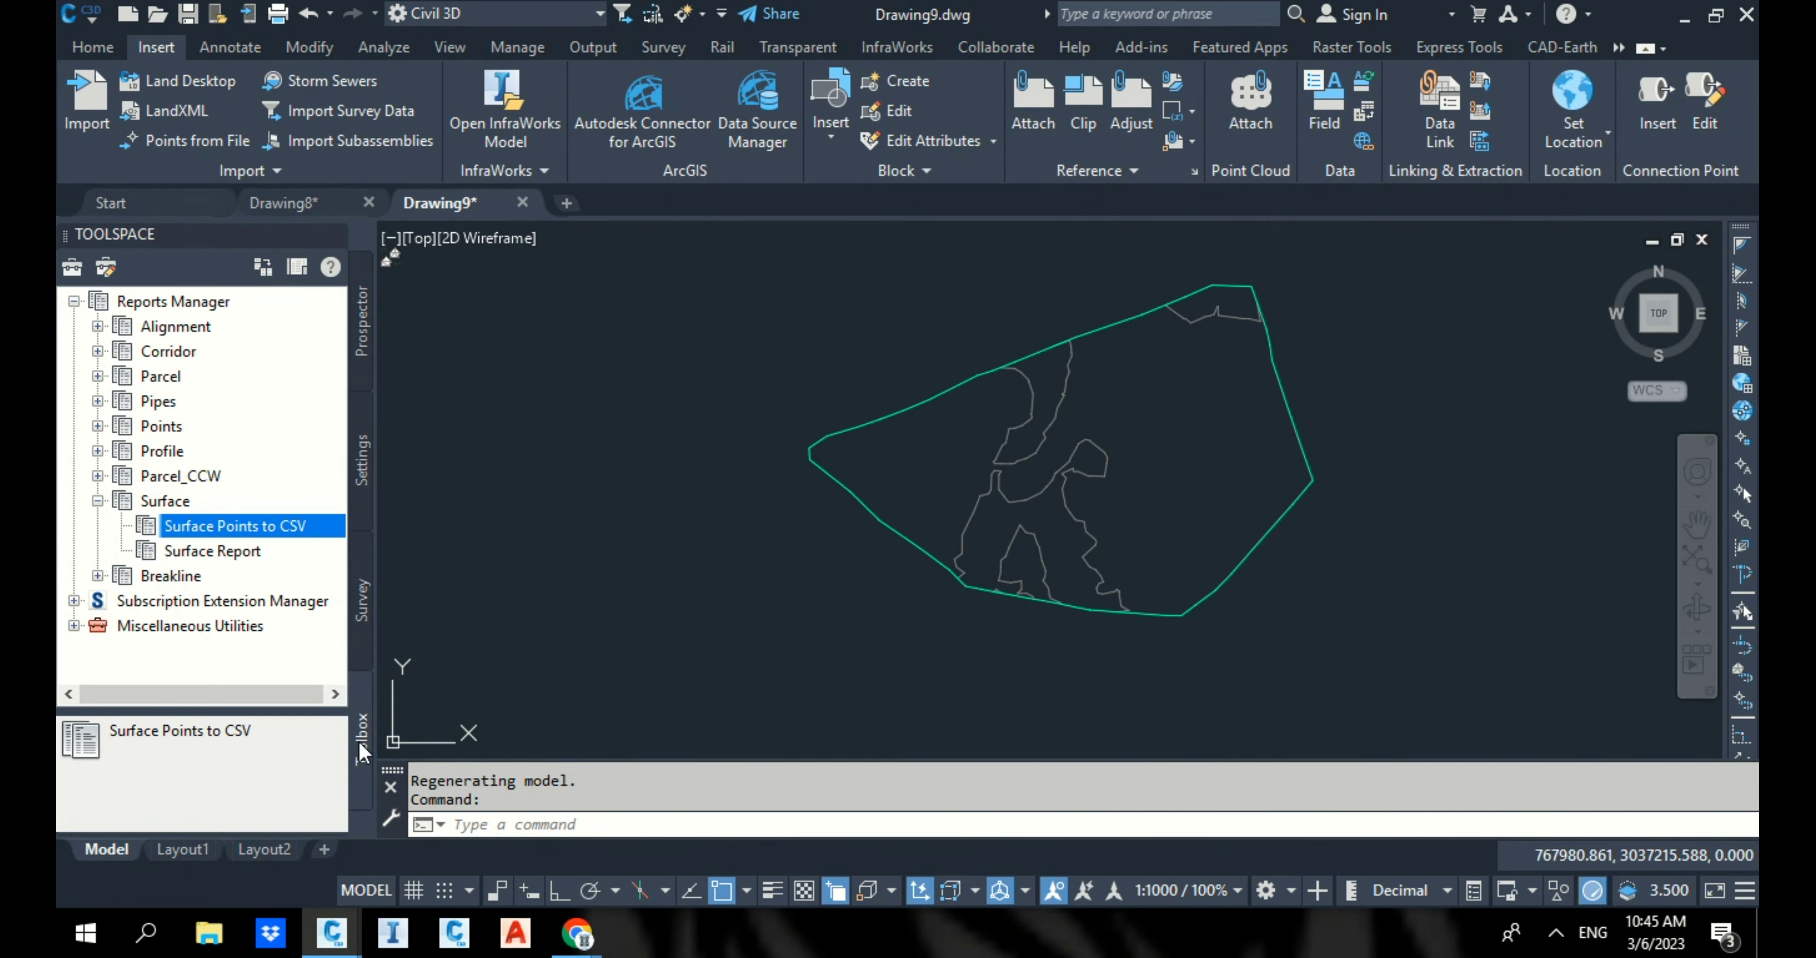
click(73, 301)
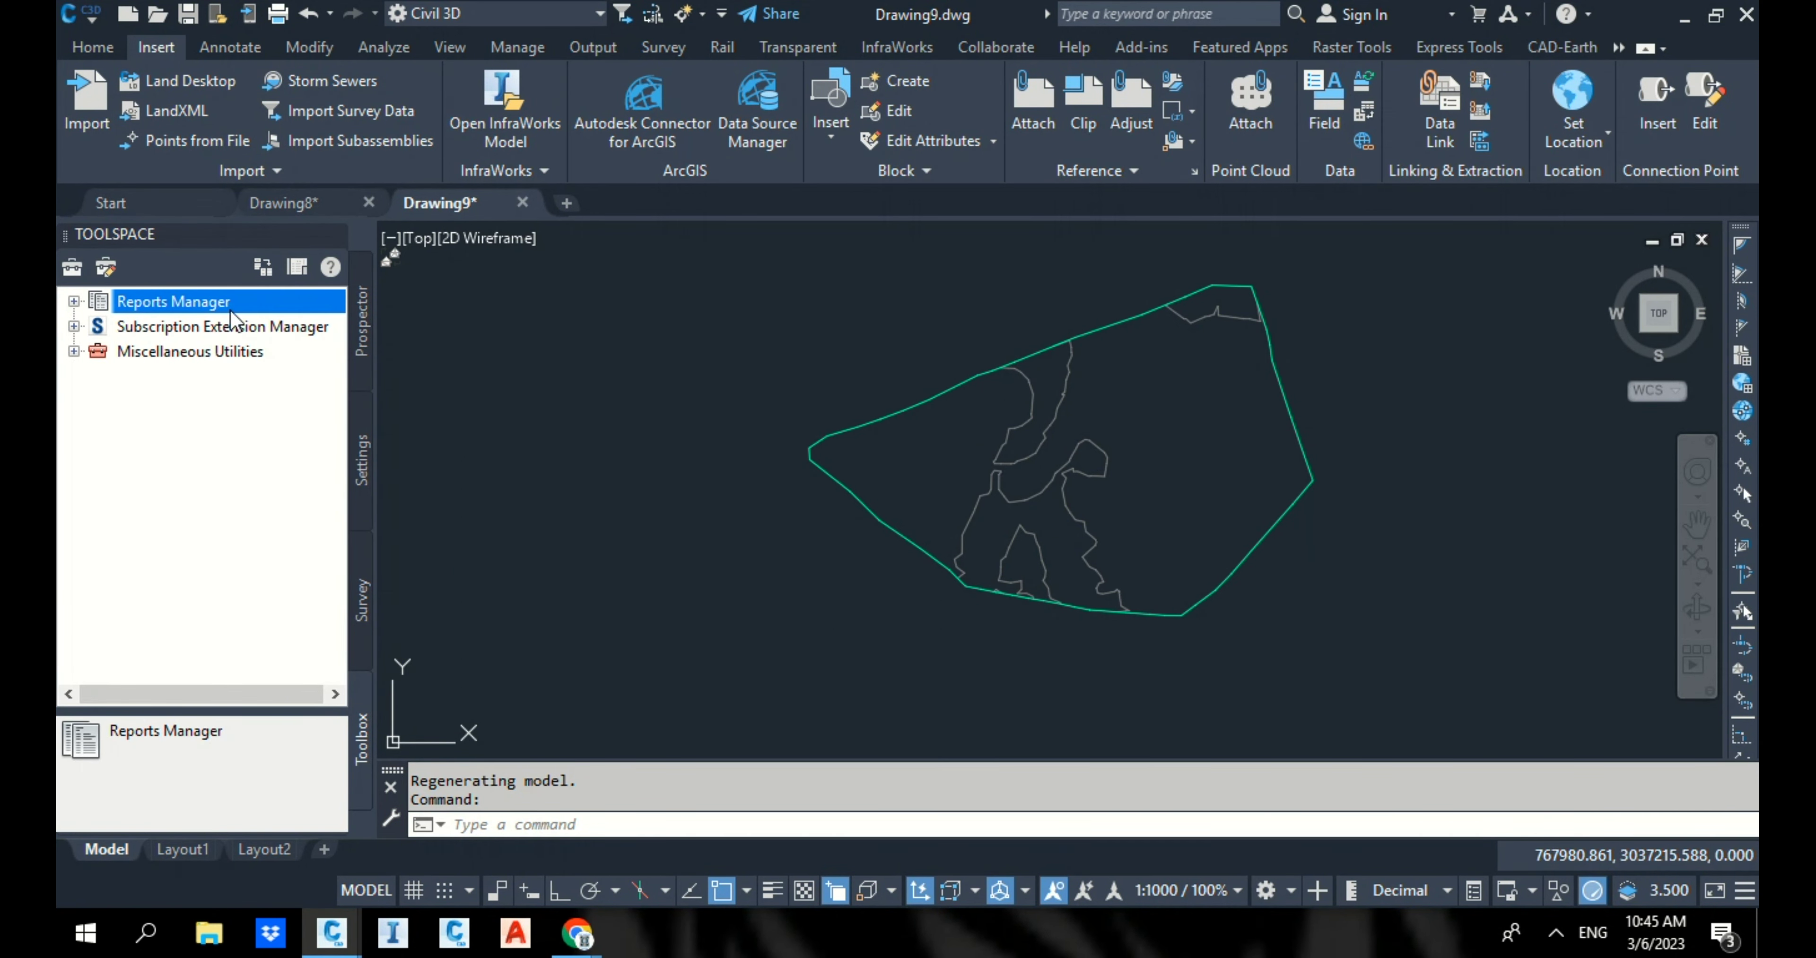
click(74, 302)
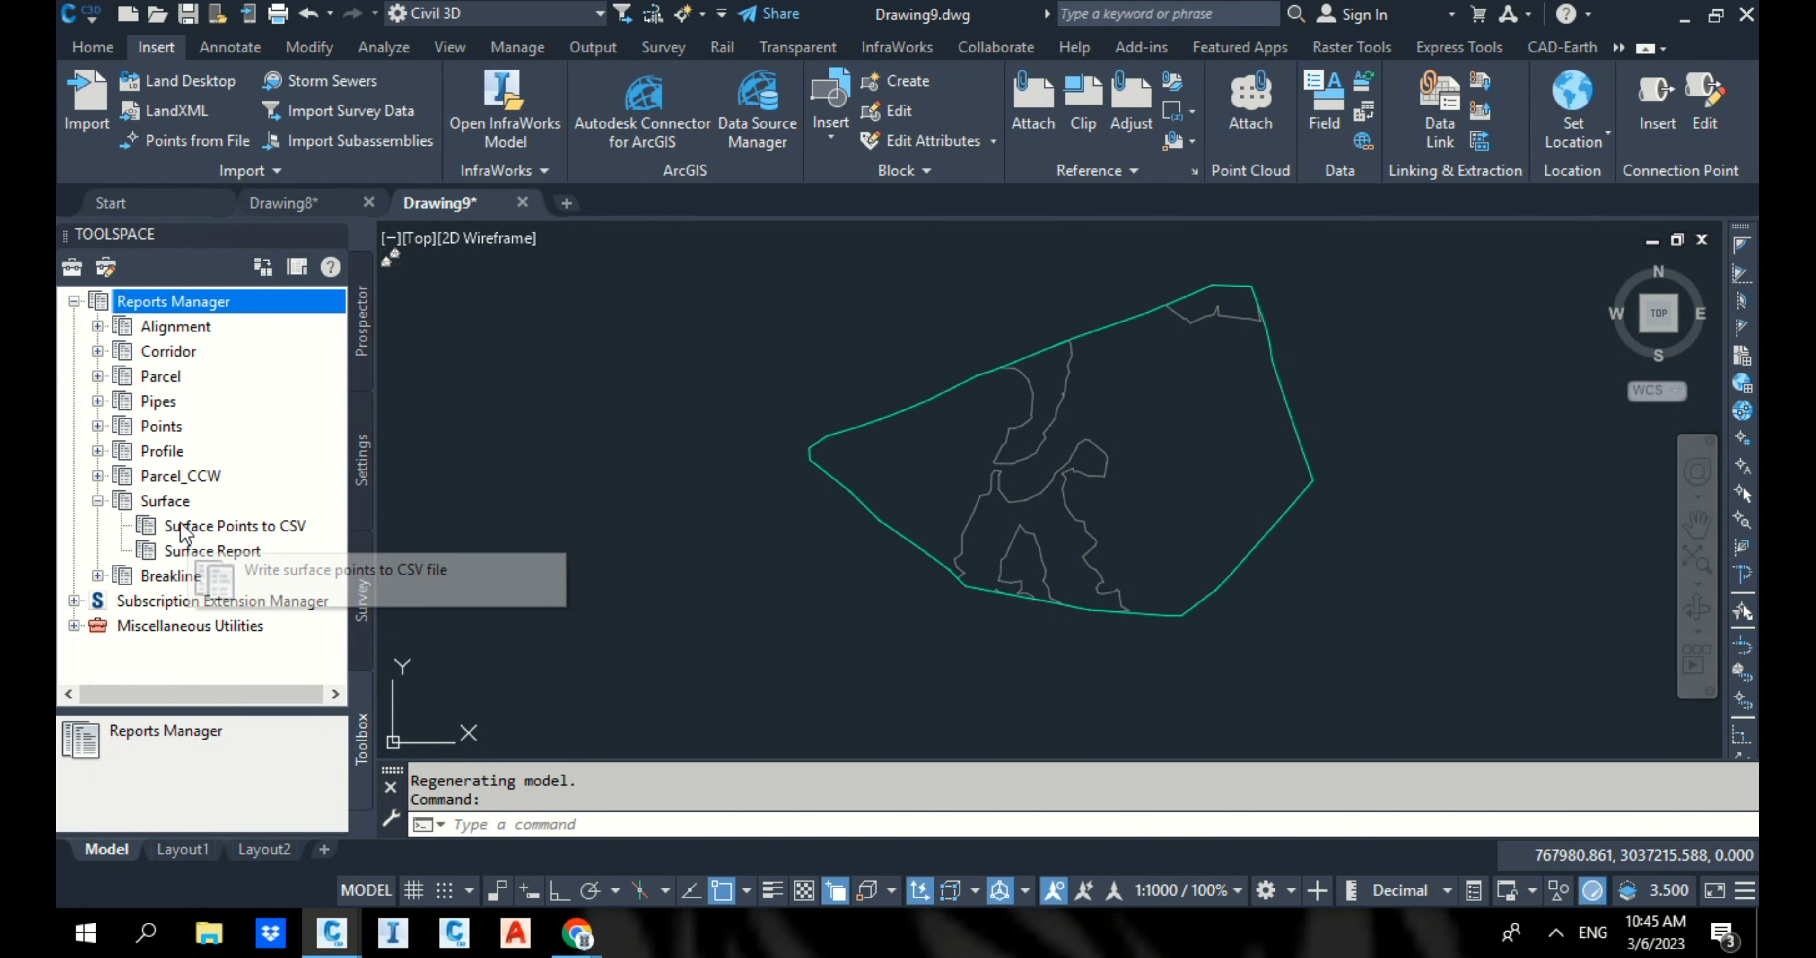
click(196, 525)
right_click(255, 529)
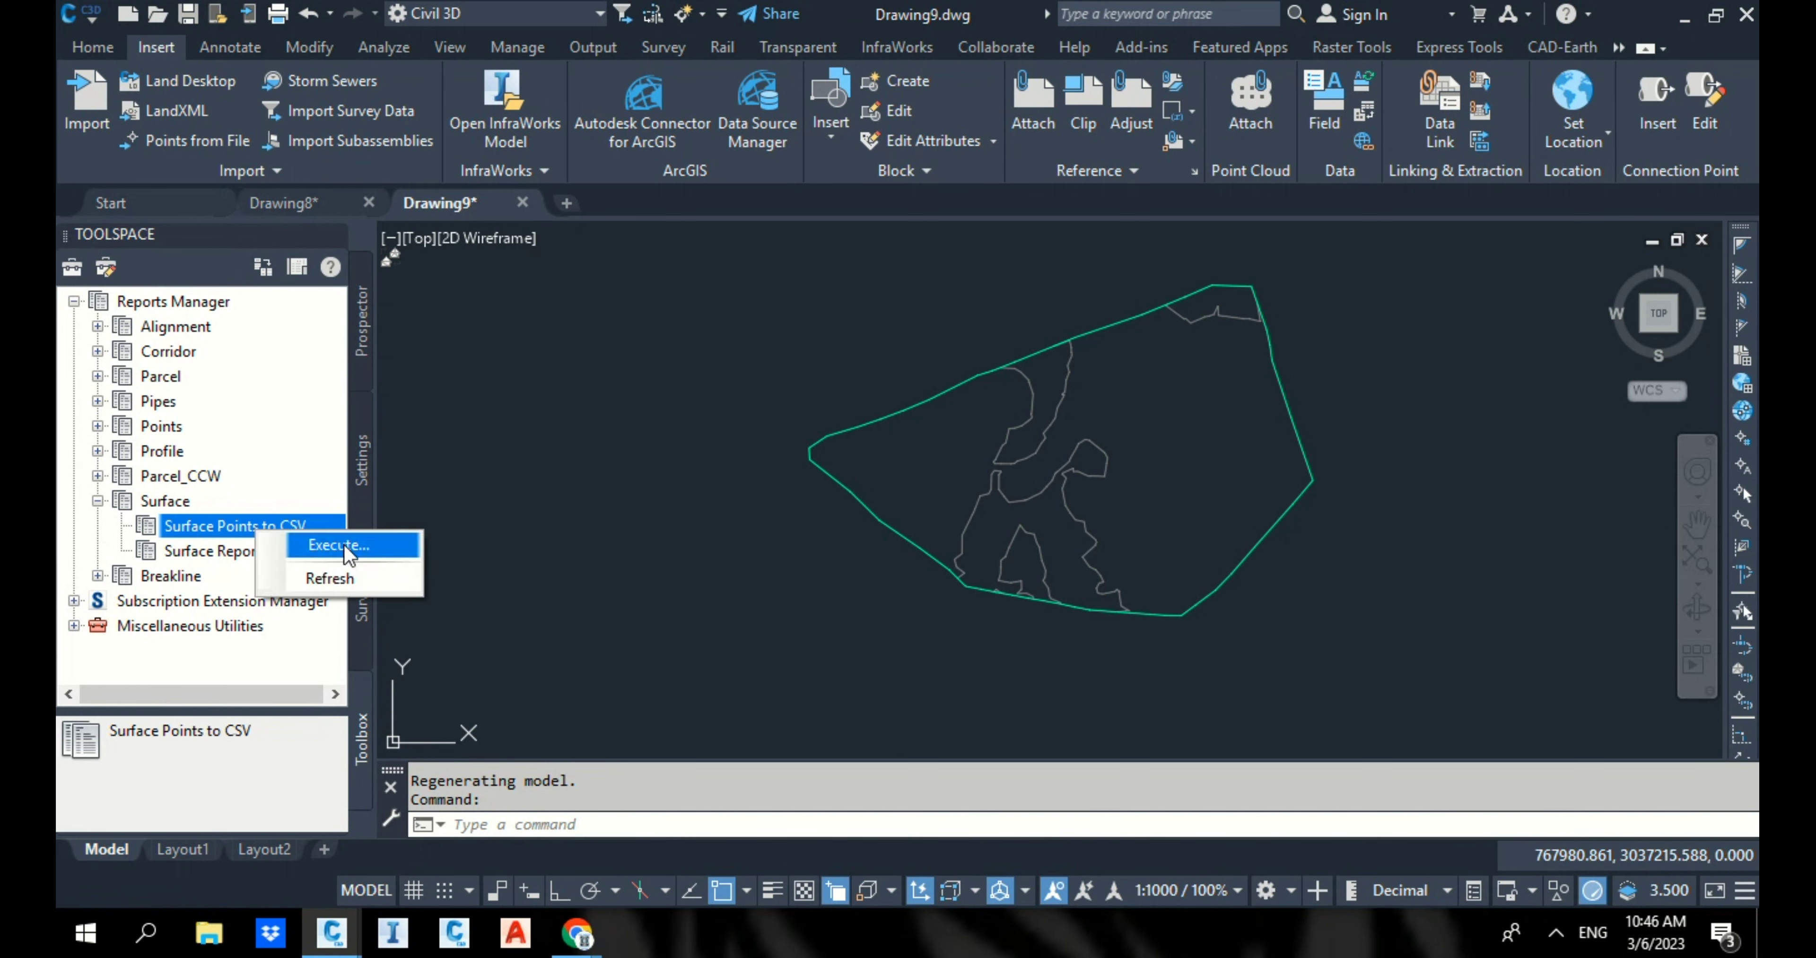
click(339, 545)
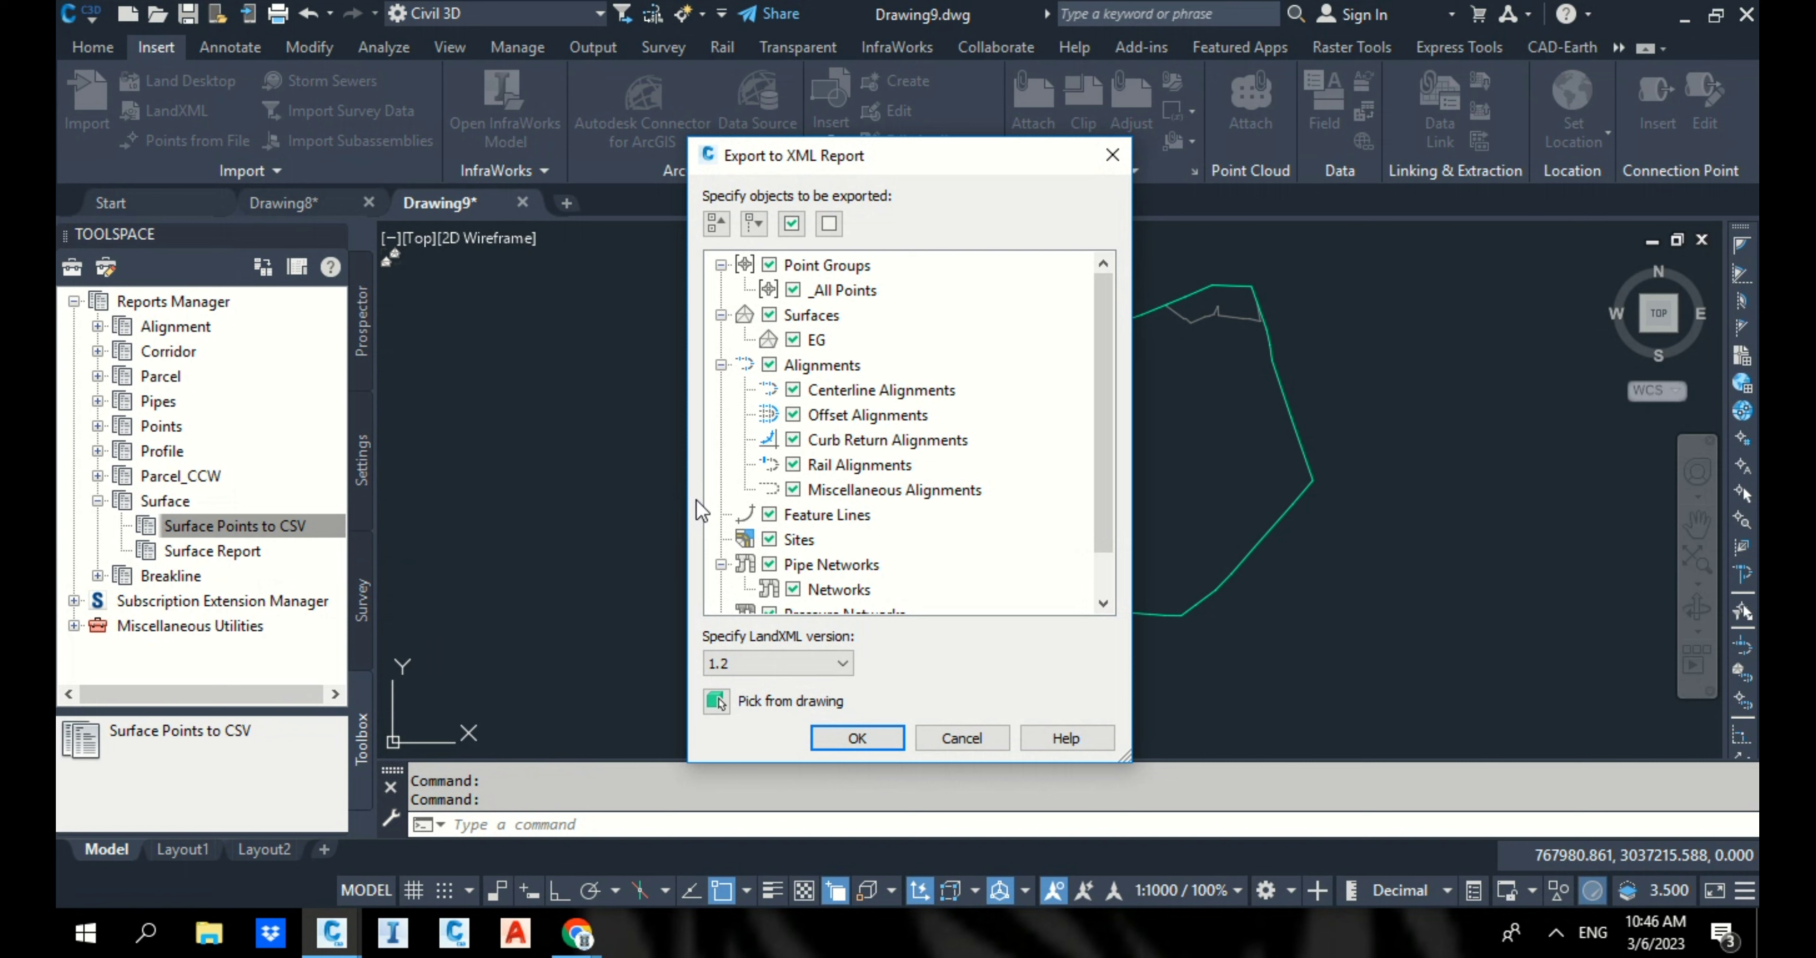
Step: Limit the report export to Surfaces only, with the EG surface included, and generate the CSV report
click(828, 224)
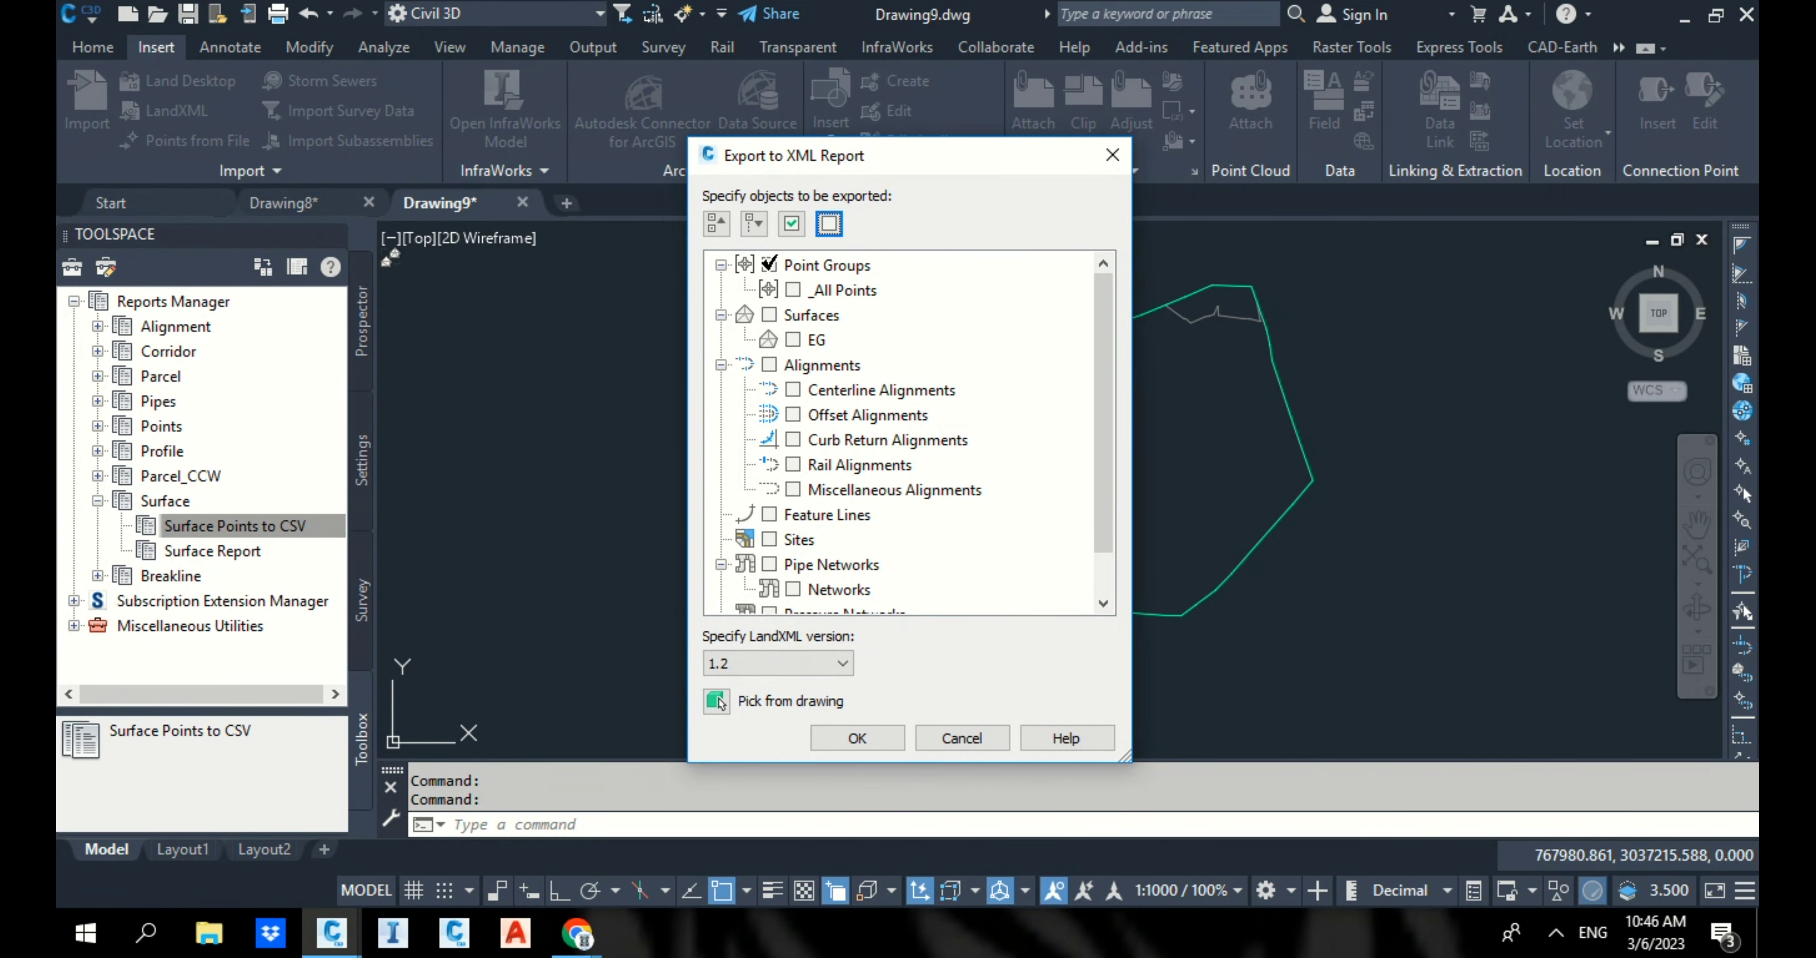
key(Tab)
key(Left)
click(769, 289)
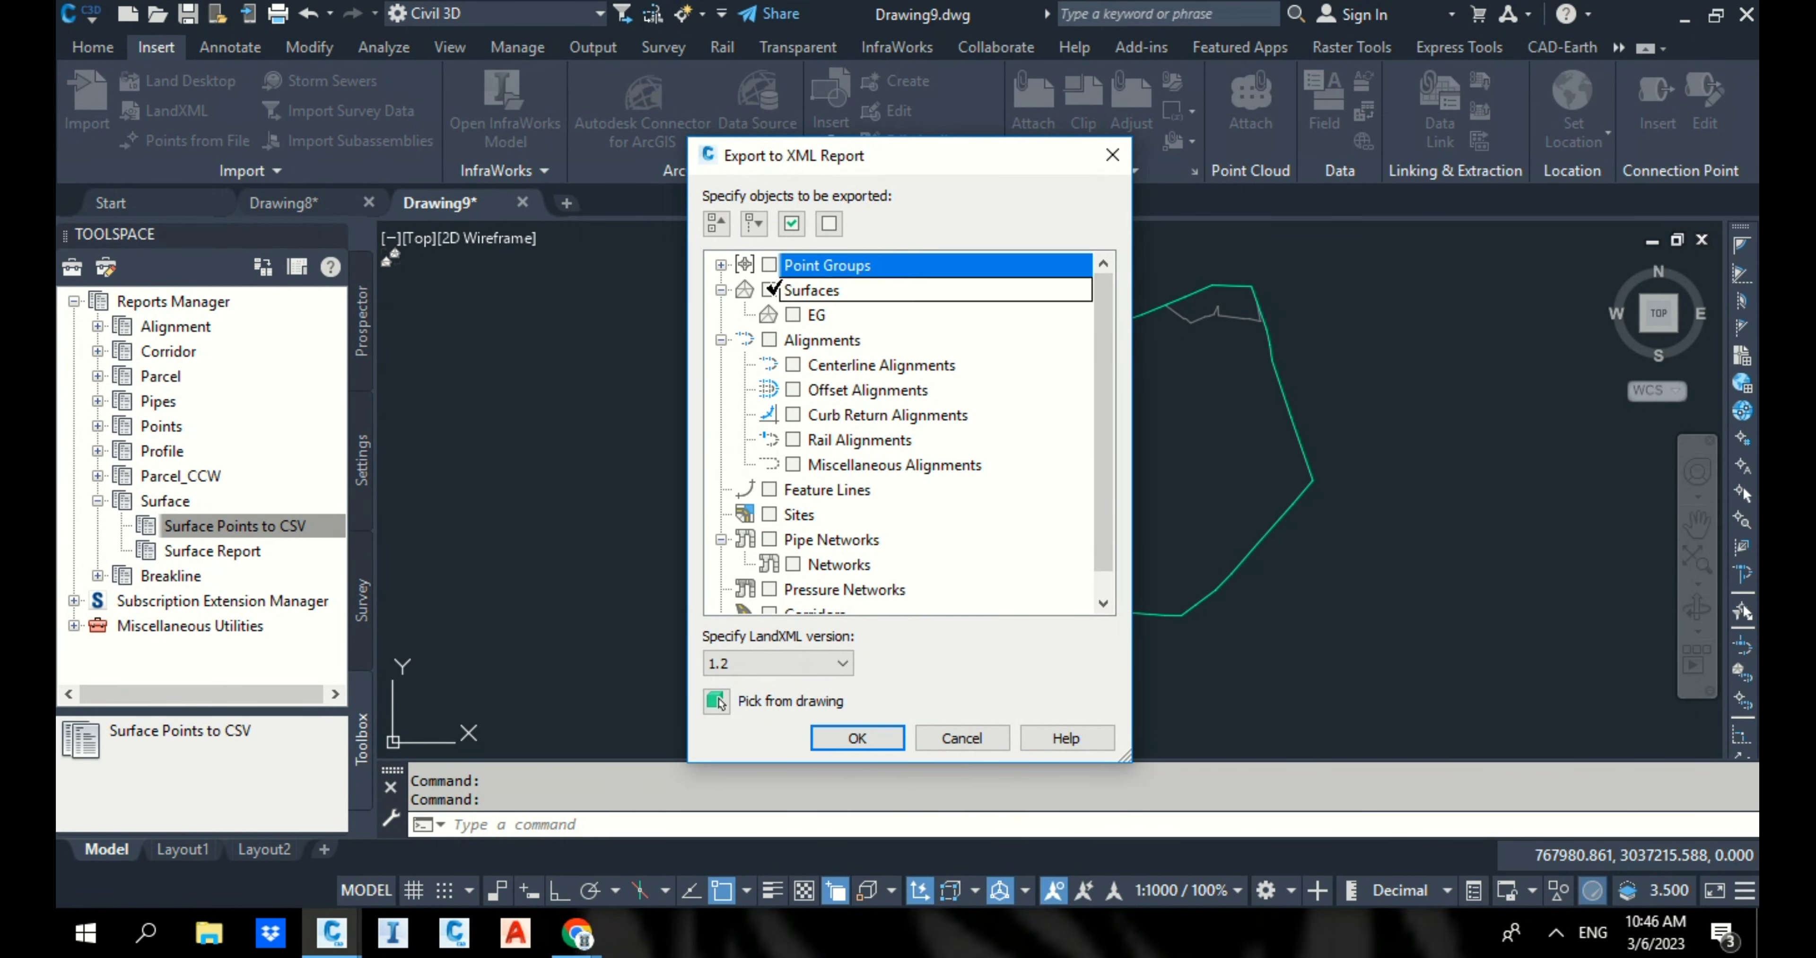
click(858, 739)
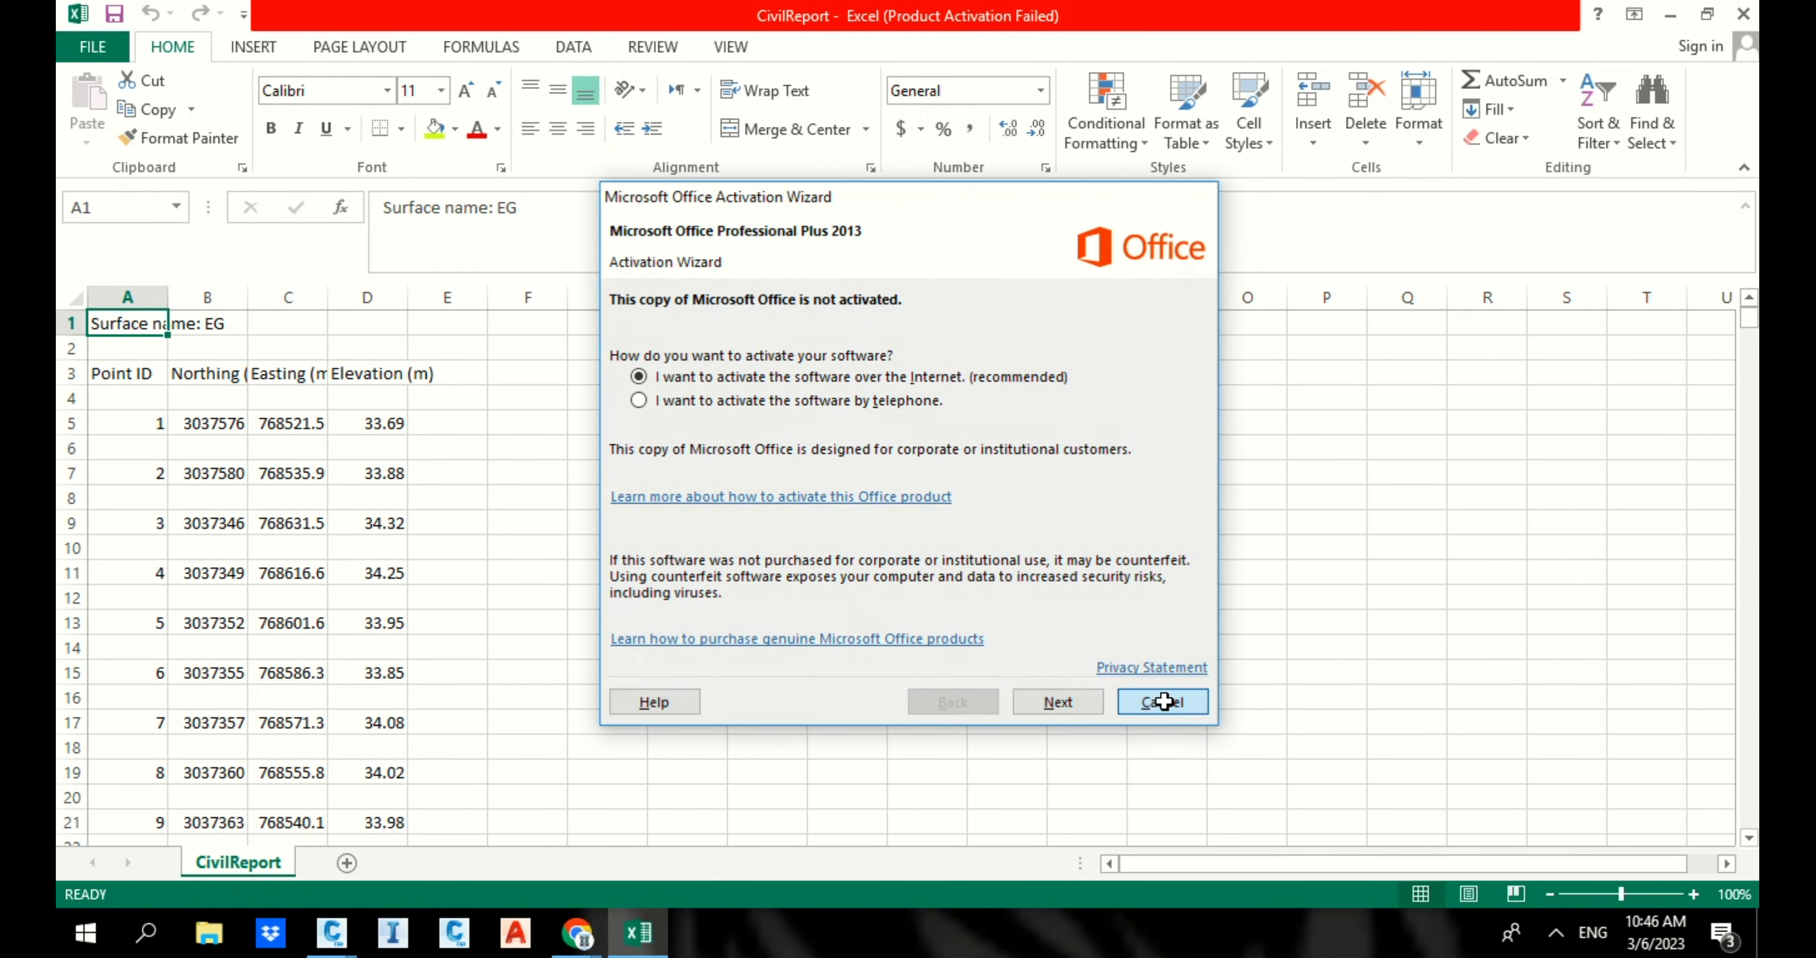
Step: In Excel, dismiss the activation wizard and delete the first four rows of the CivilReport sheet, including the column headings
click(1163, 706)
drag(70, 322, 85, 402)
right_click(83, 401)
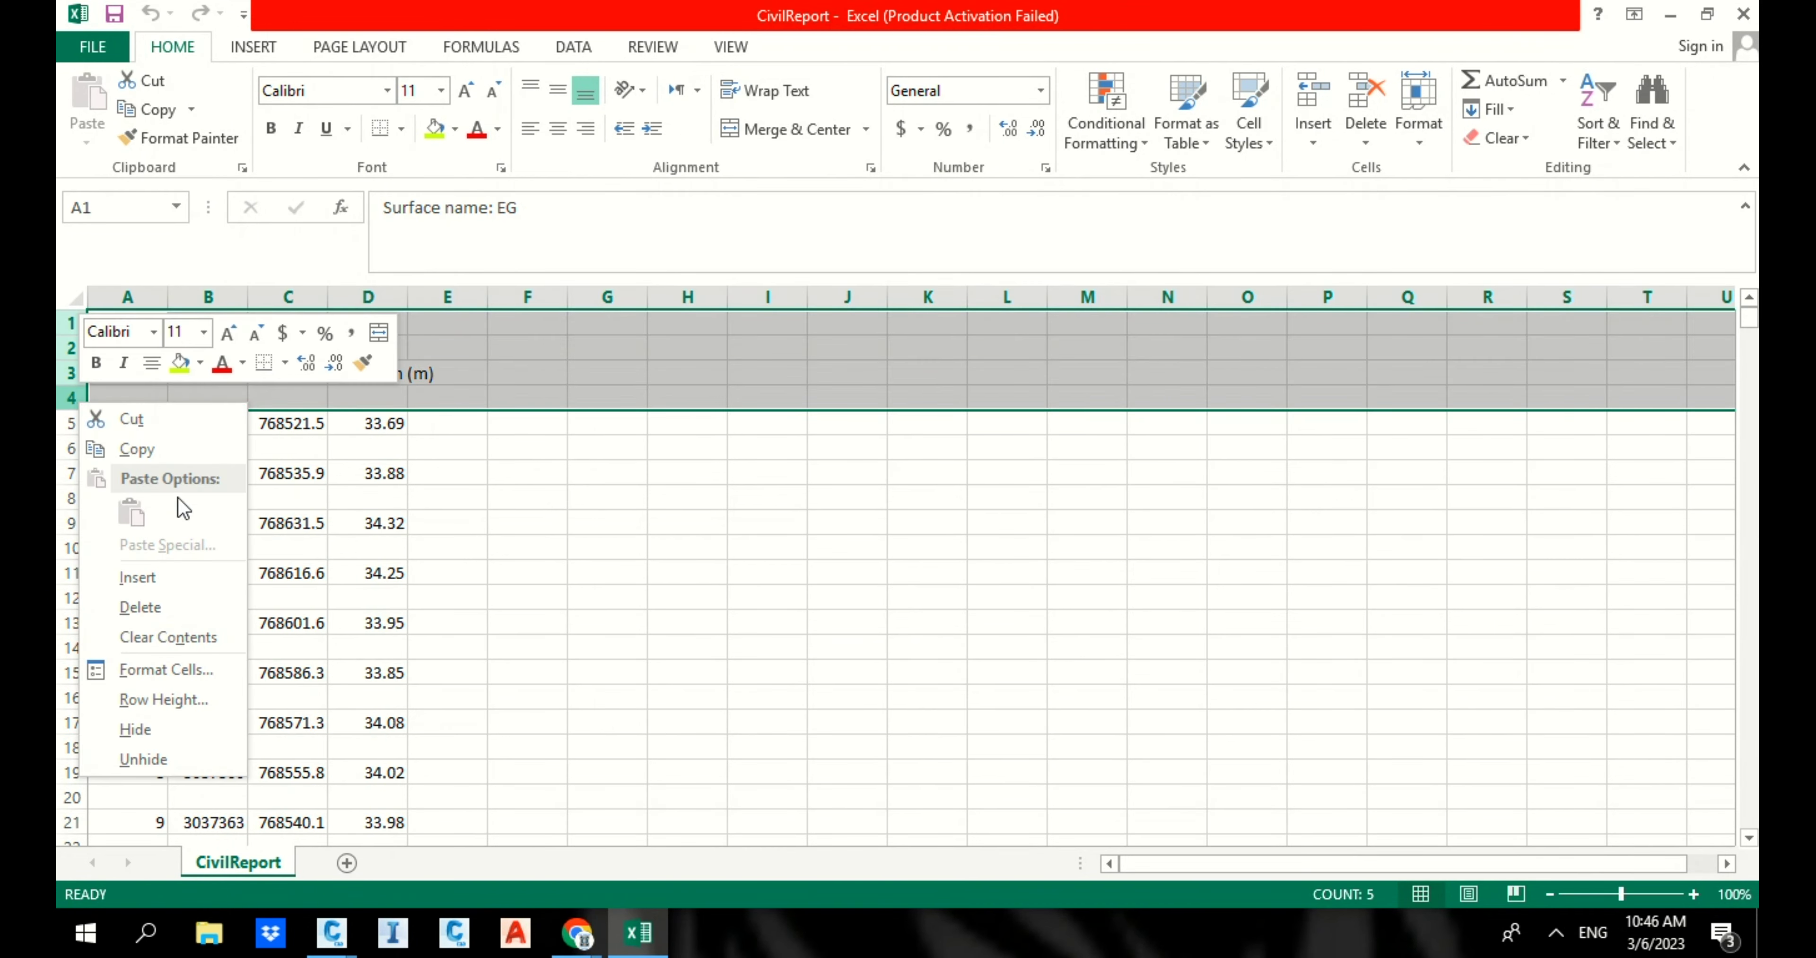
click(182, 606)
click(856, 622)
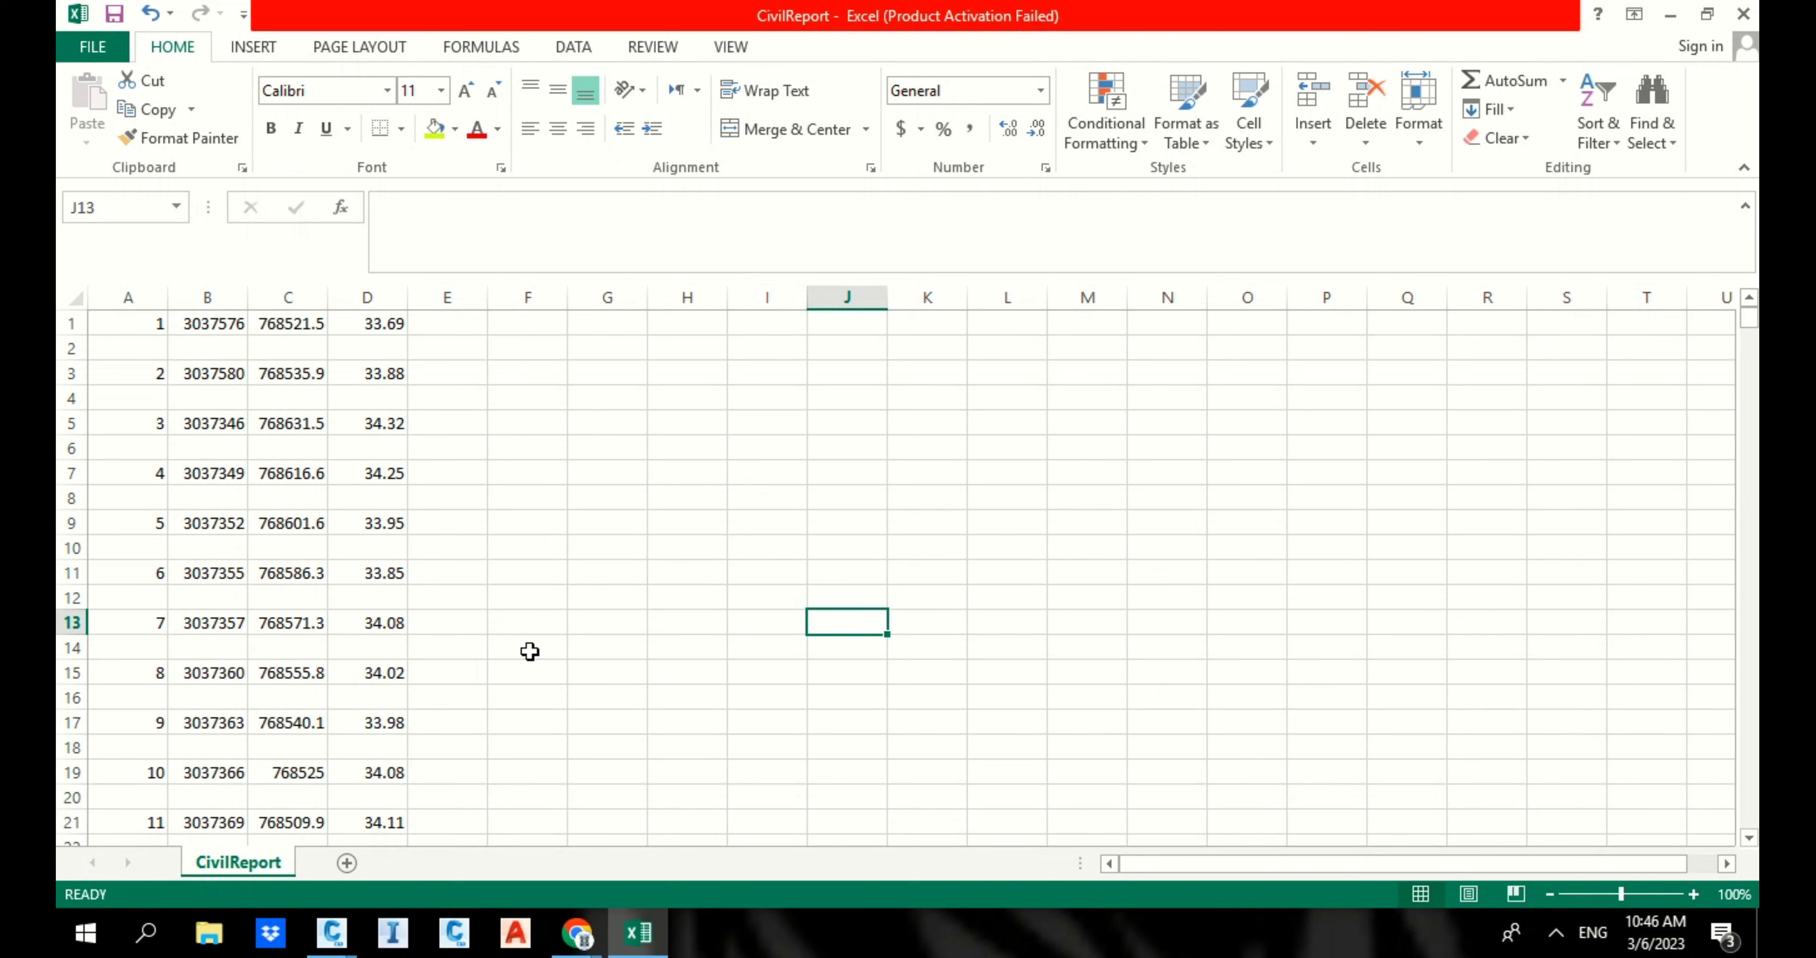
Step: Select the blank cells of column A with Go To Special and delete their entire rows from the CivilReport sheet
drag(125, 348, 436, 345)
click(751, 407)
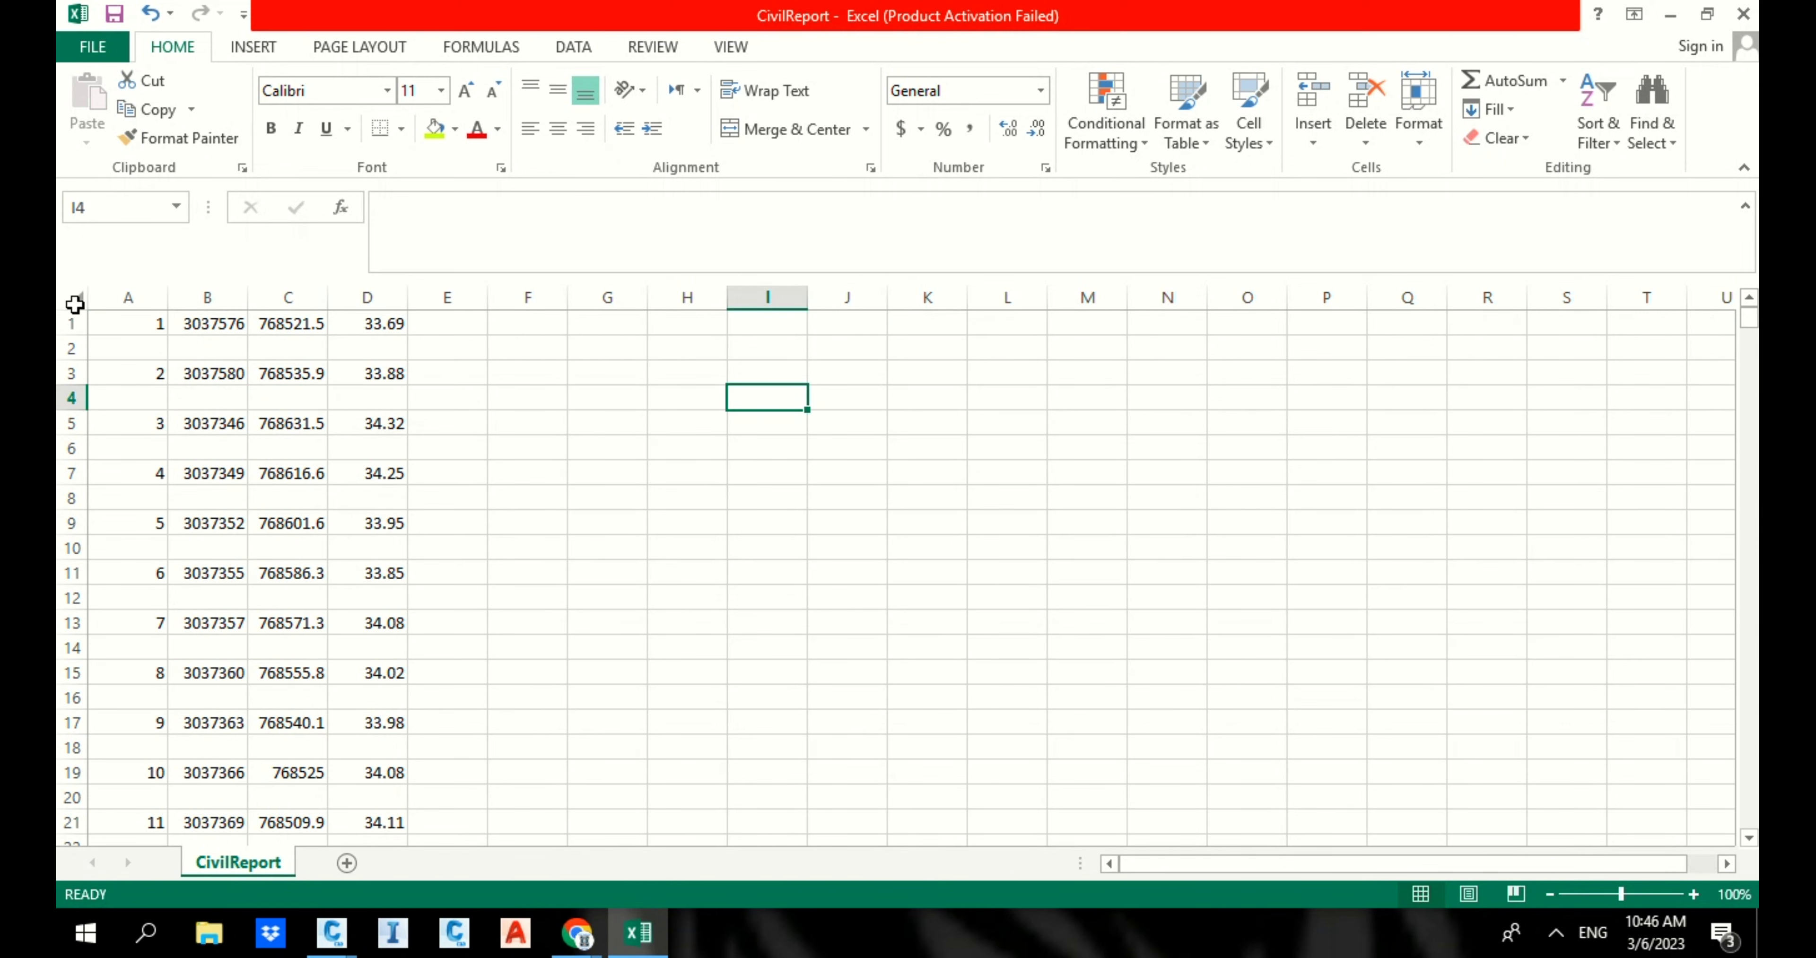
click(128, 296)
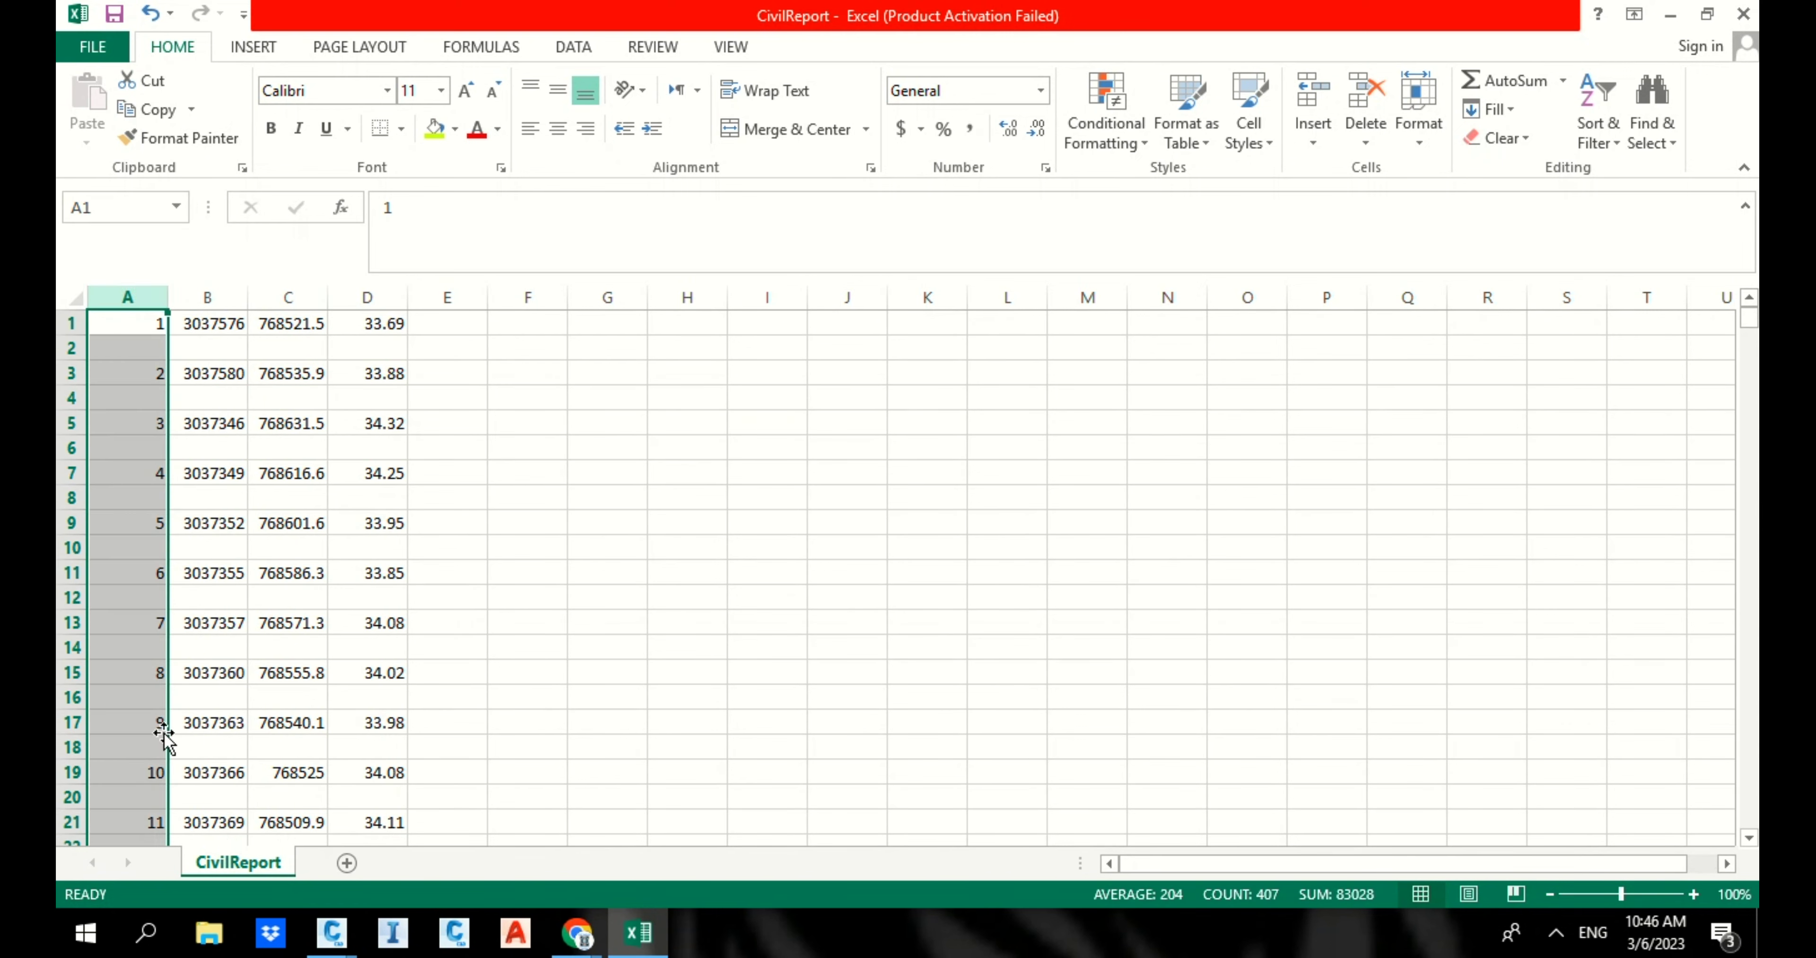
key(ctrl+g)
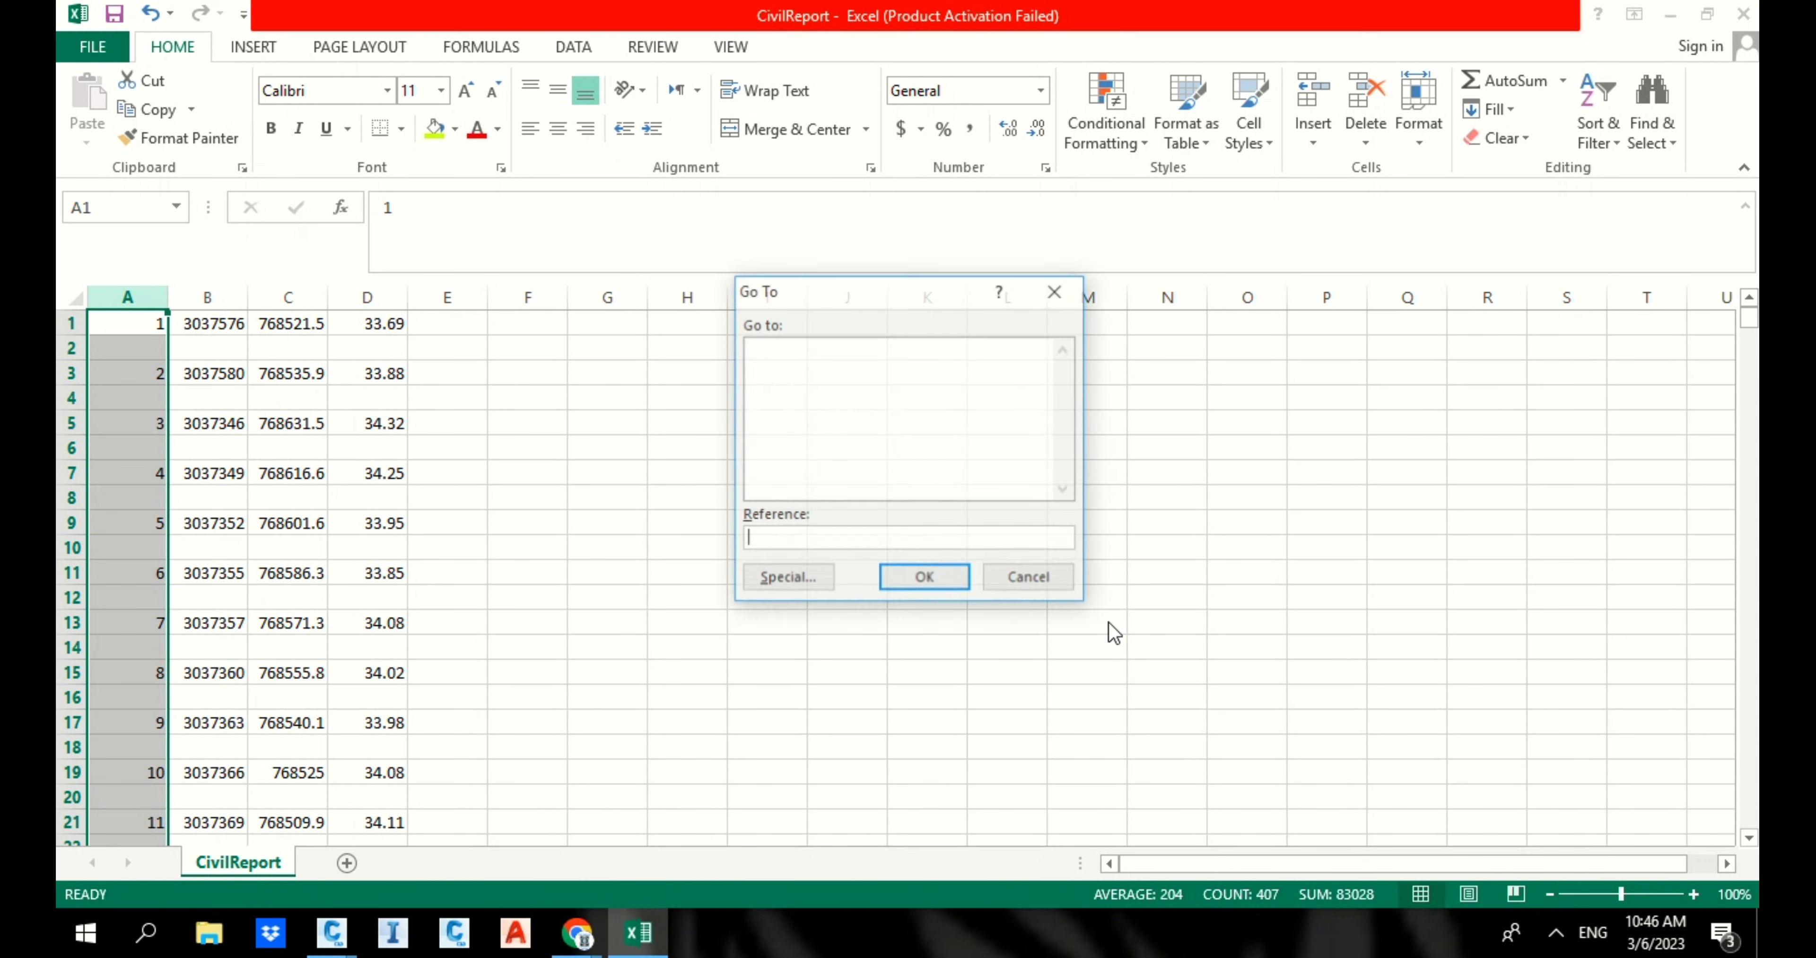
click(785, 583)
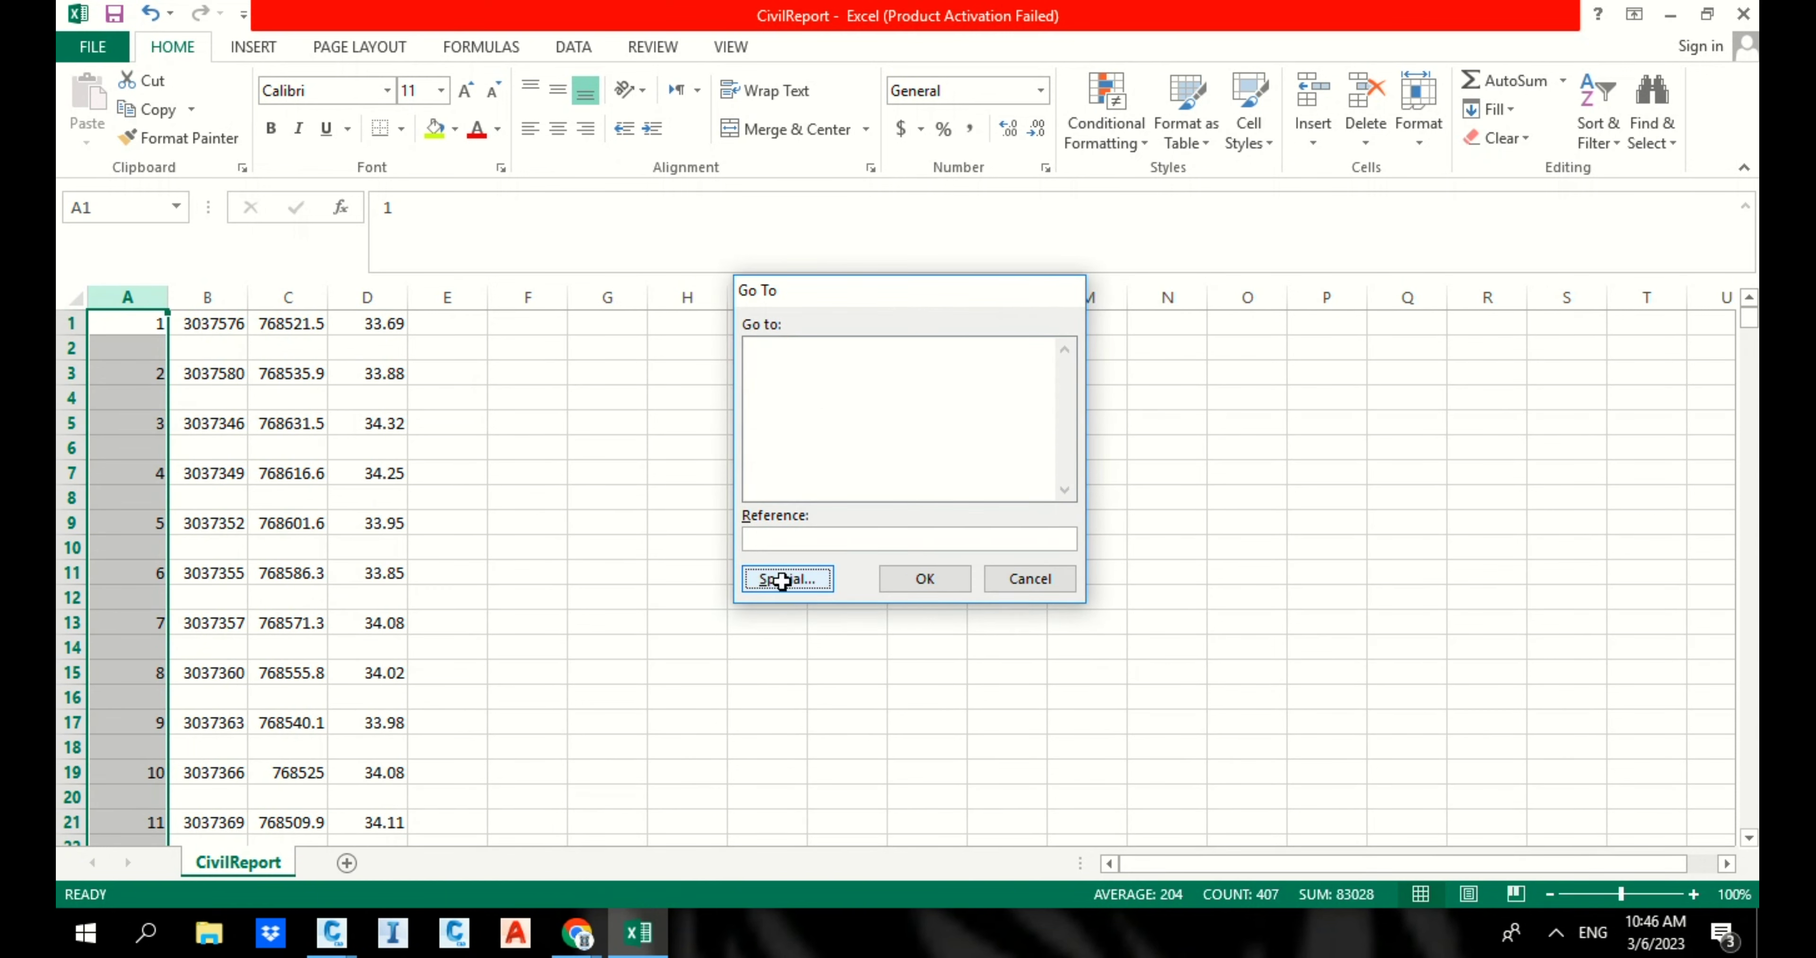
click(774, 479)
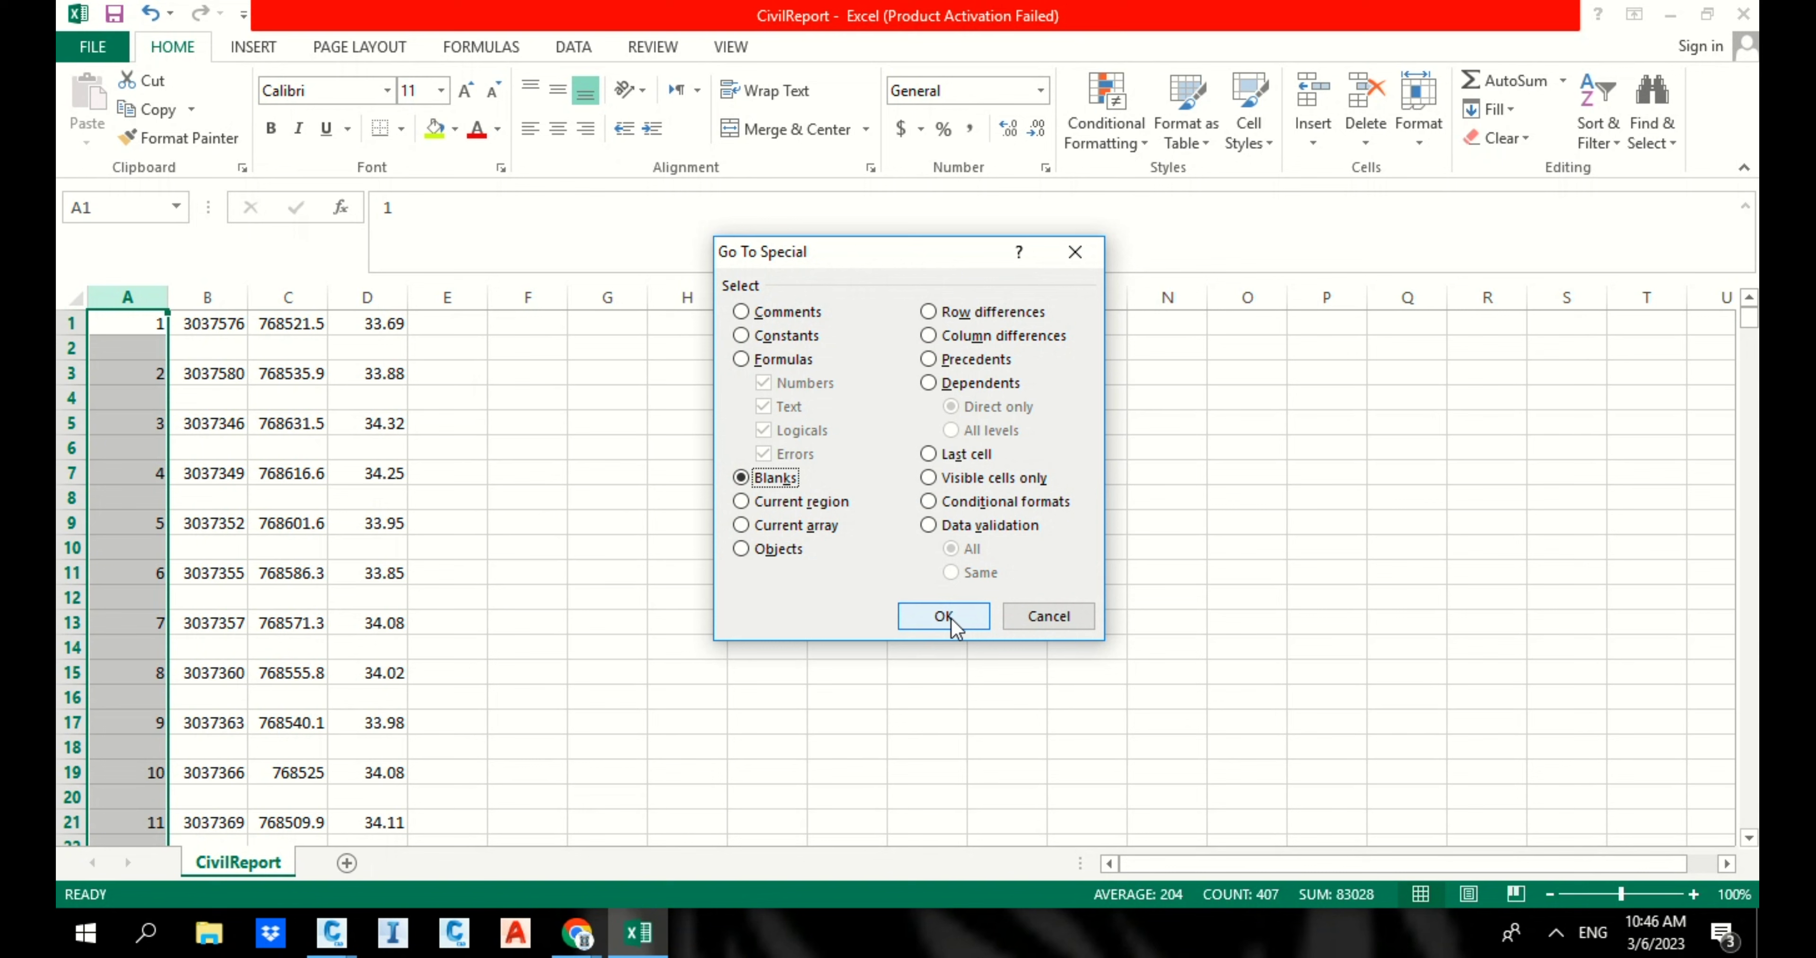
click(943, 615)
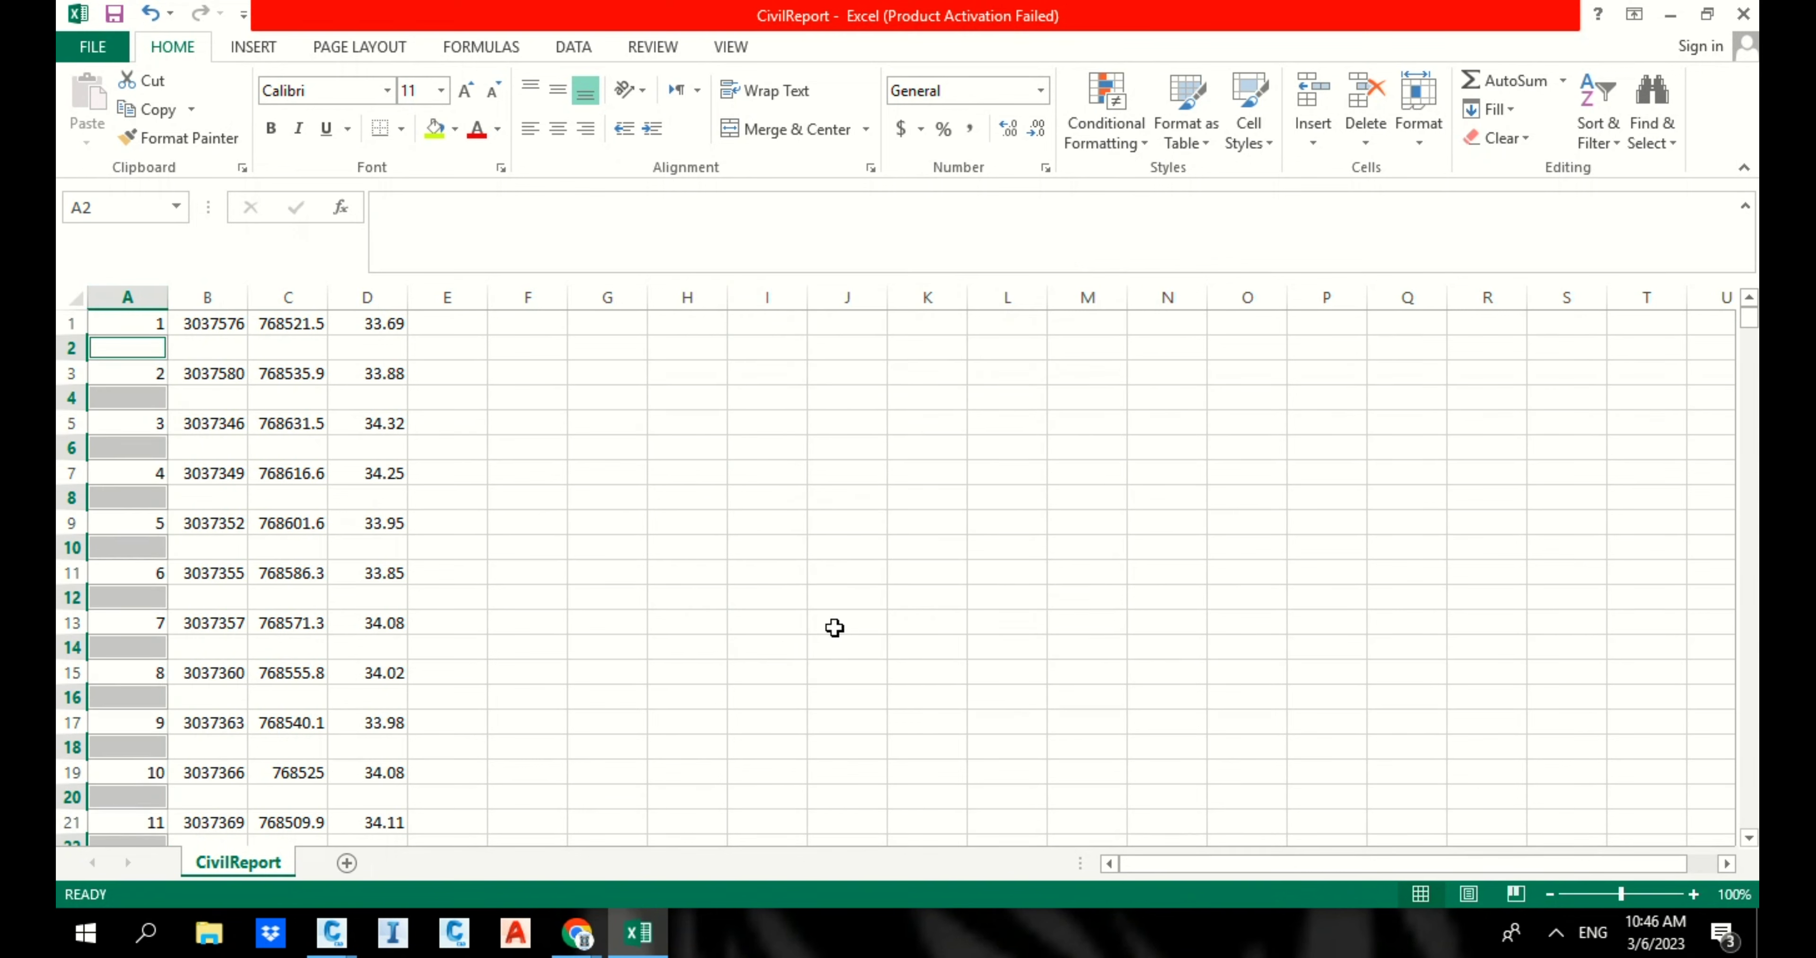
key(ctrl+minus)
click(830, 453)
click(855, 521)
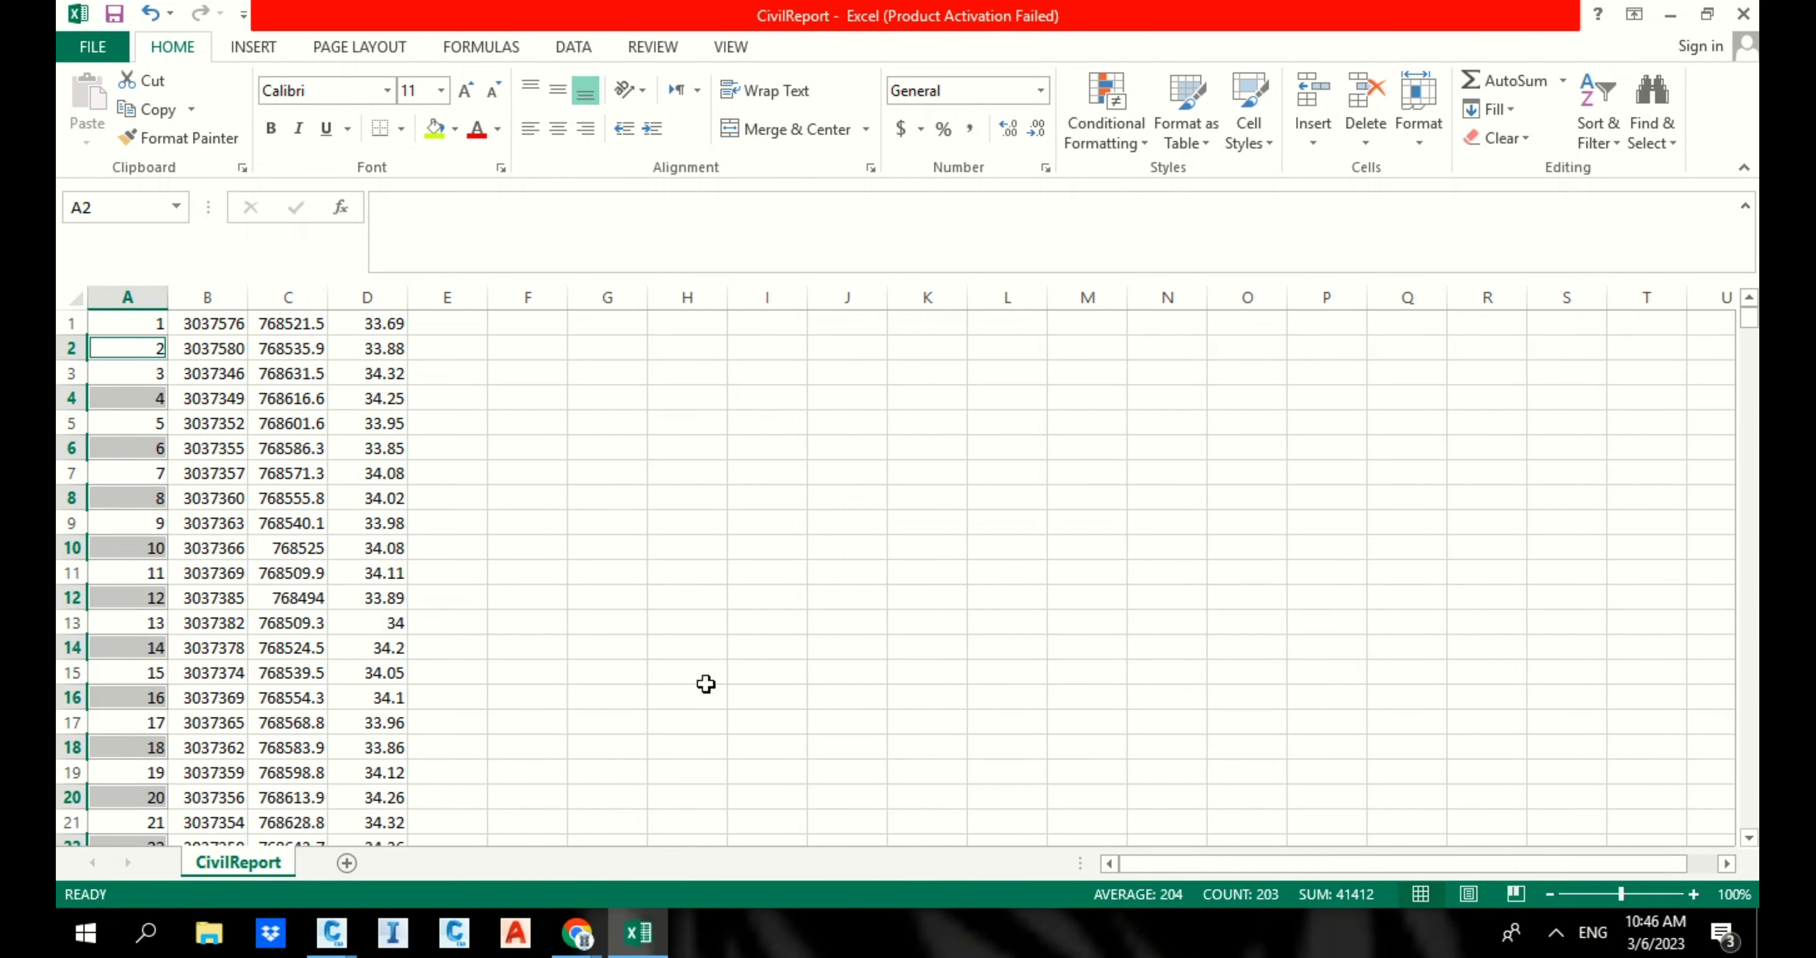
Step: Switch to Civil 3D and use the ID command to read the coordinates of a point inside the surface in Drawing9
mouse_move(331, 933)
click(461, 846)
key(Escape)
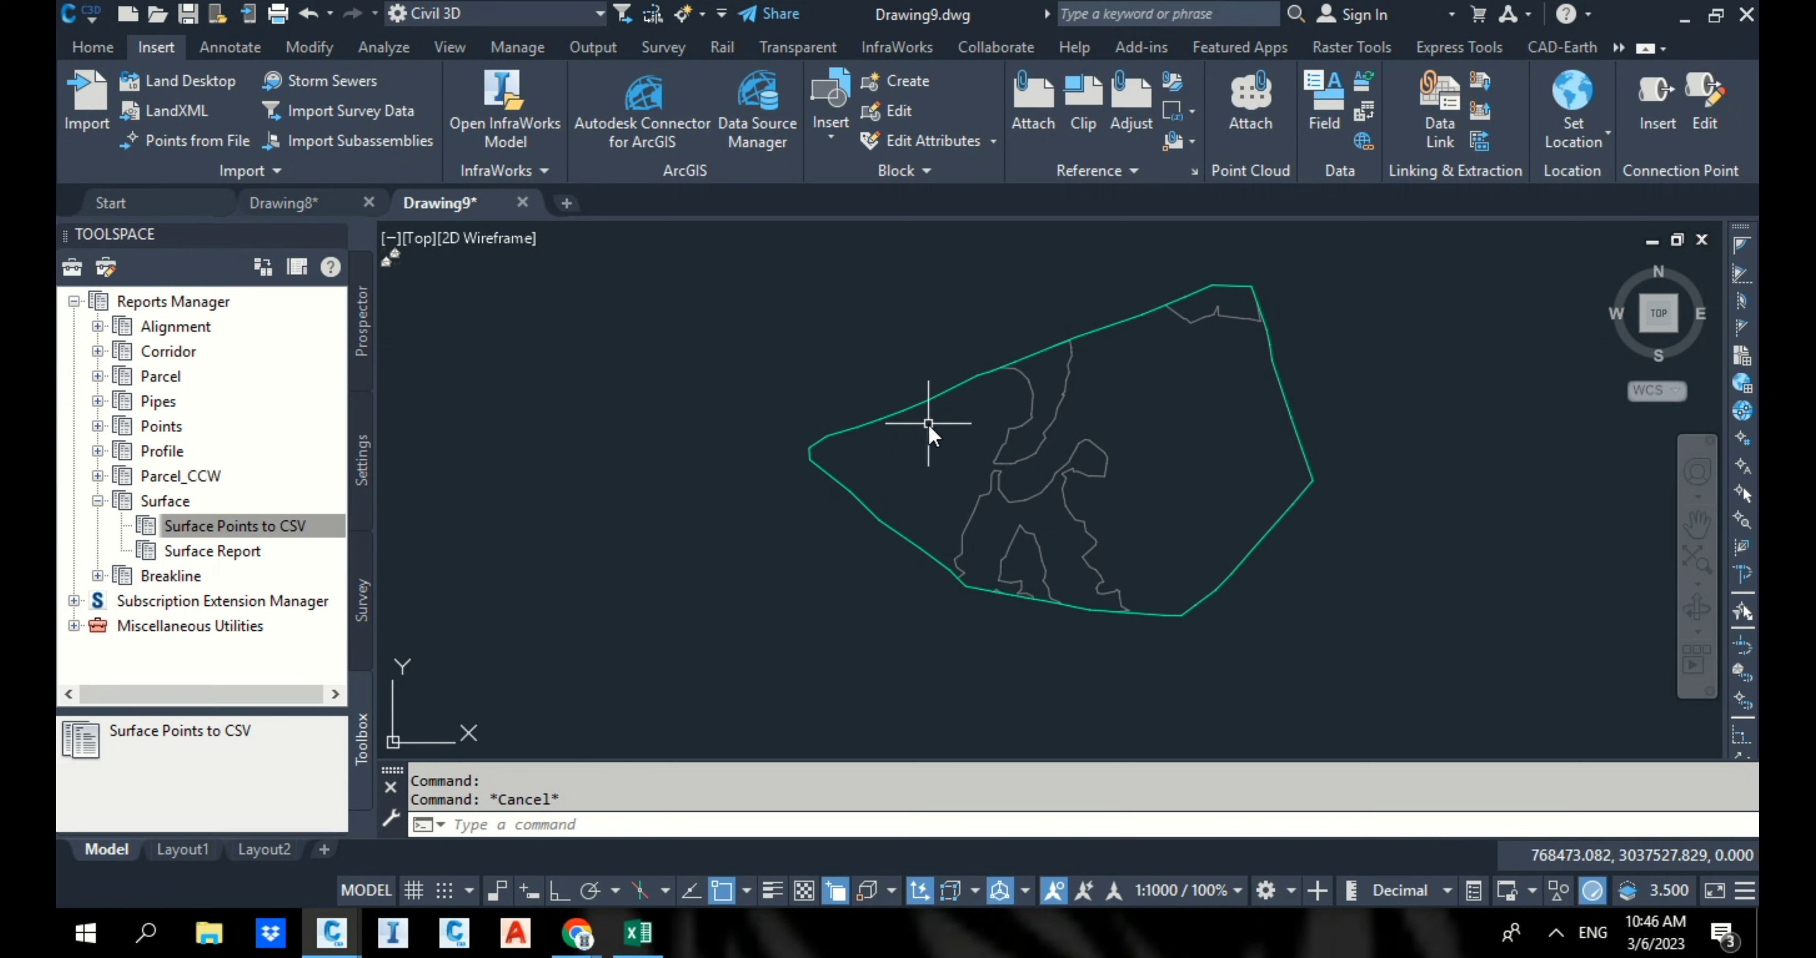
click(282, 203)
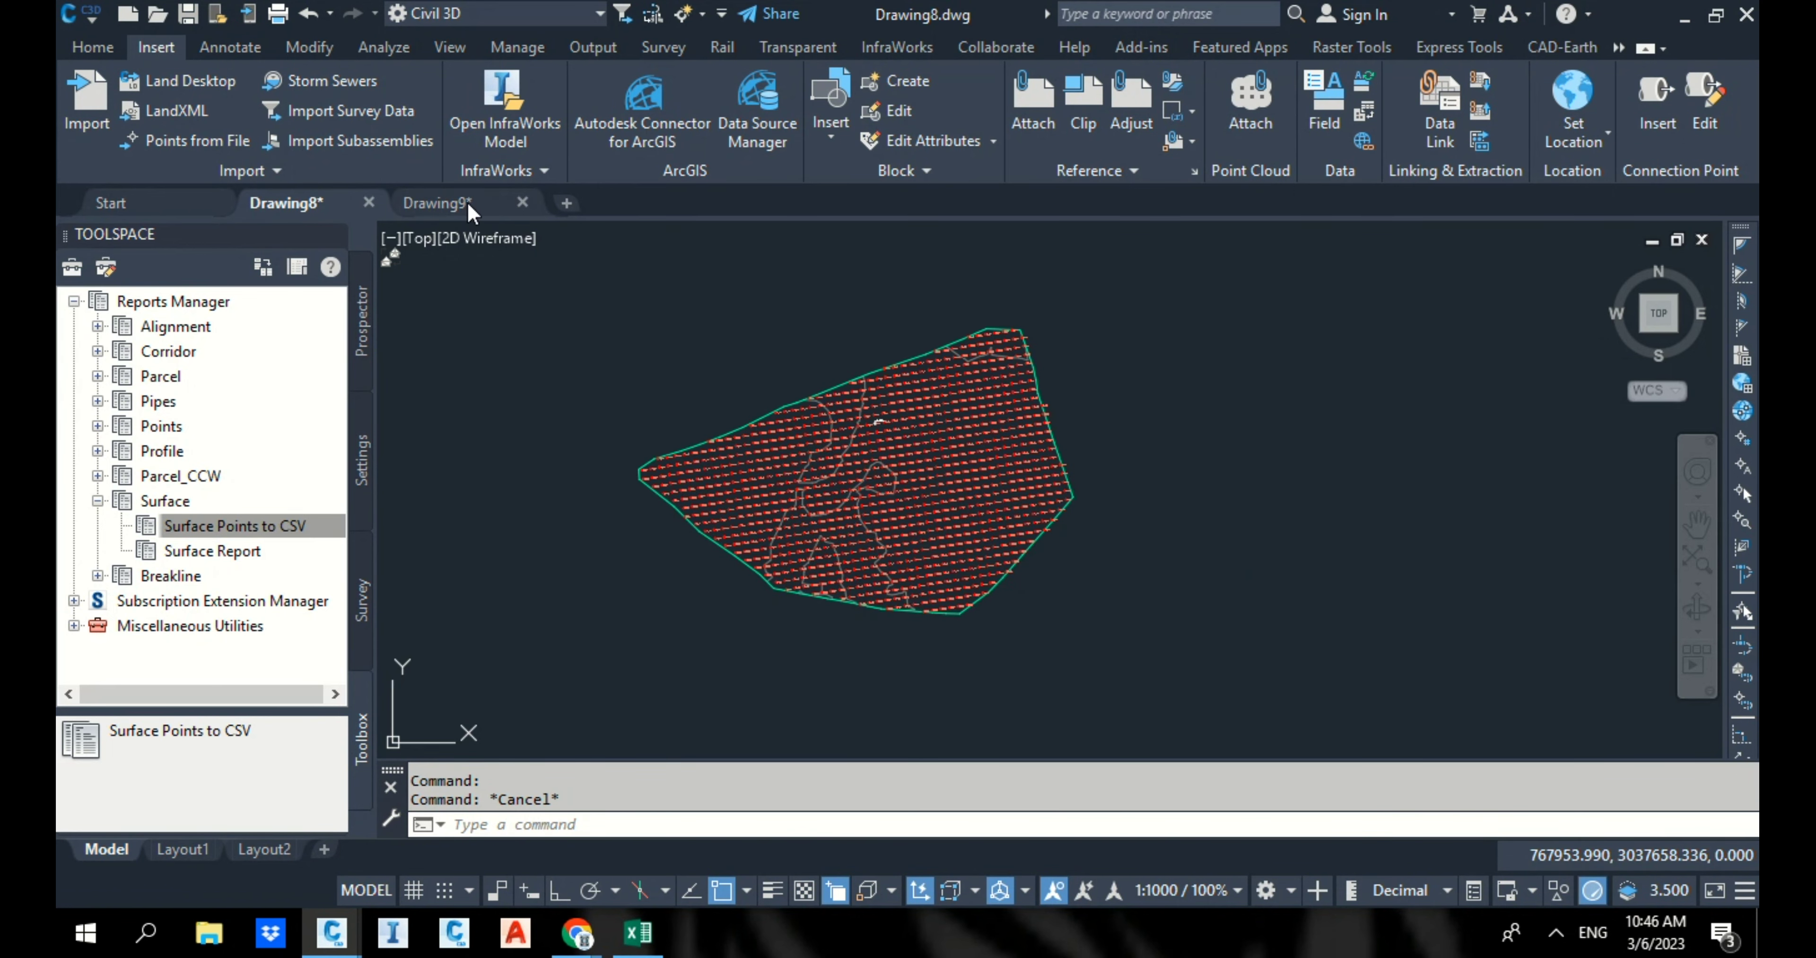
text(d)
key(Return)
click(1214, 237)
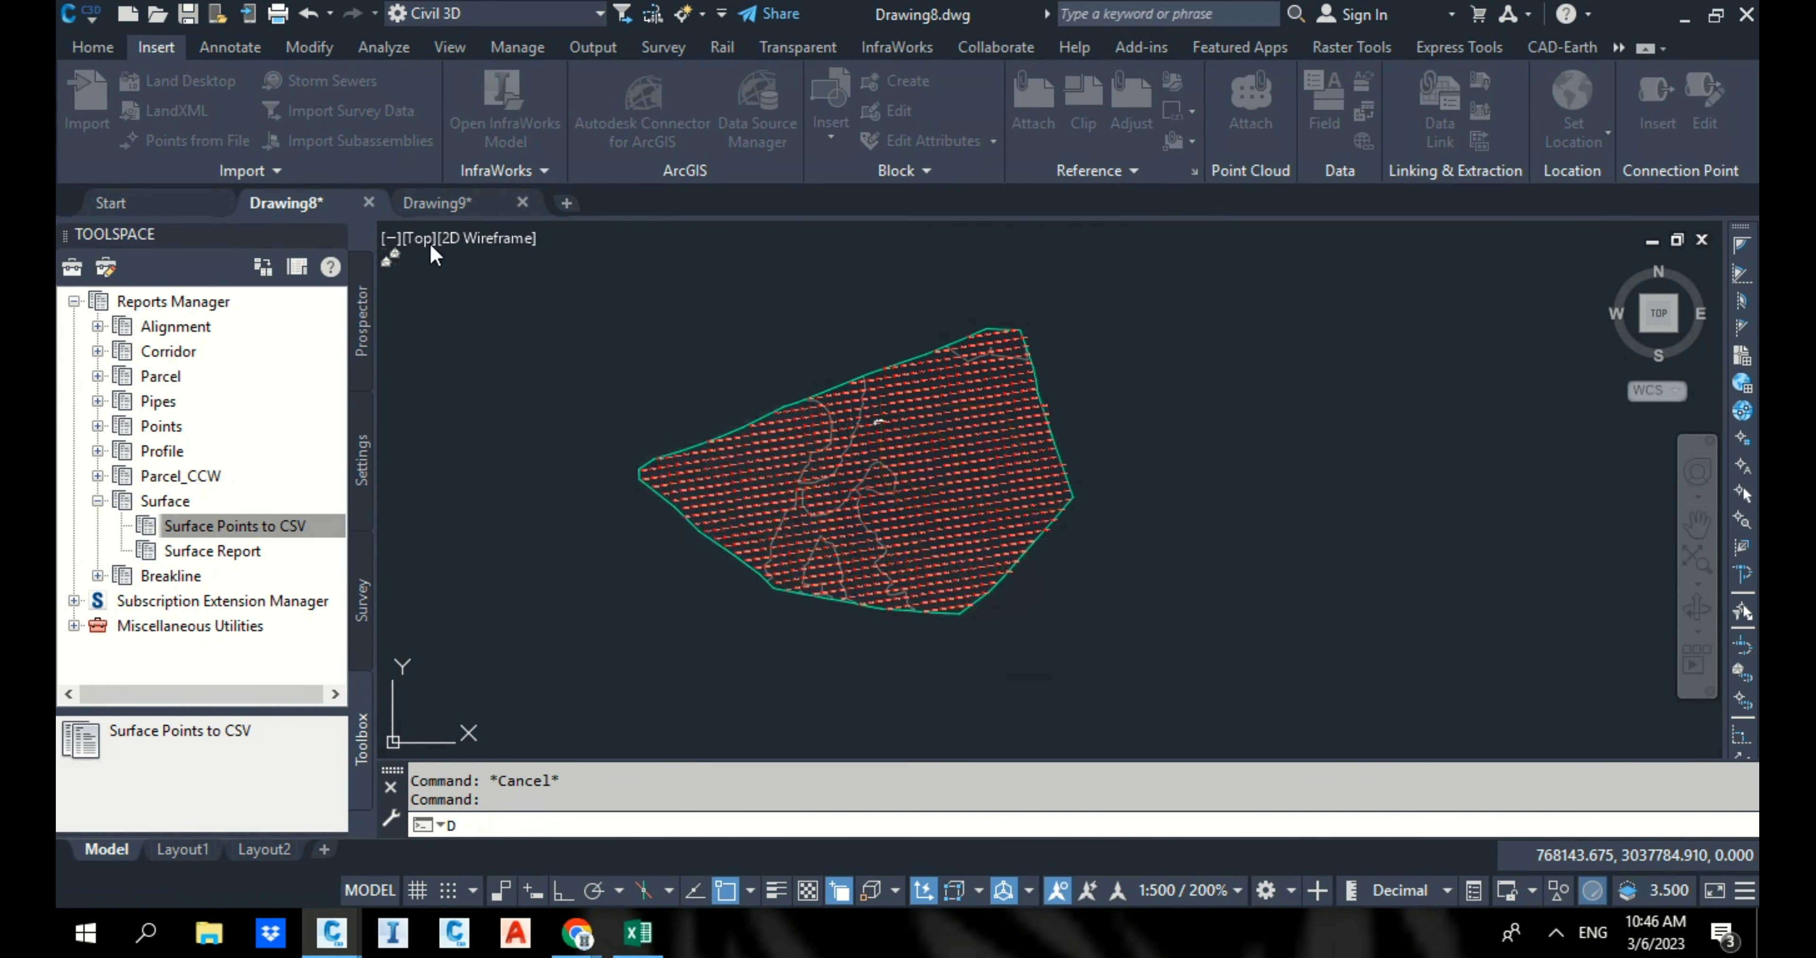
click(458, 205)
key(Escape)
text(id)
key(Return)
click(1033, 391)
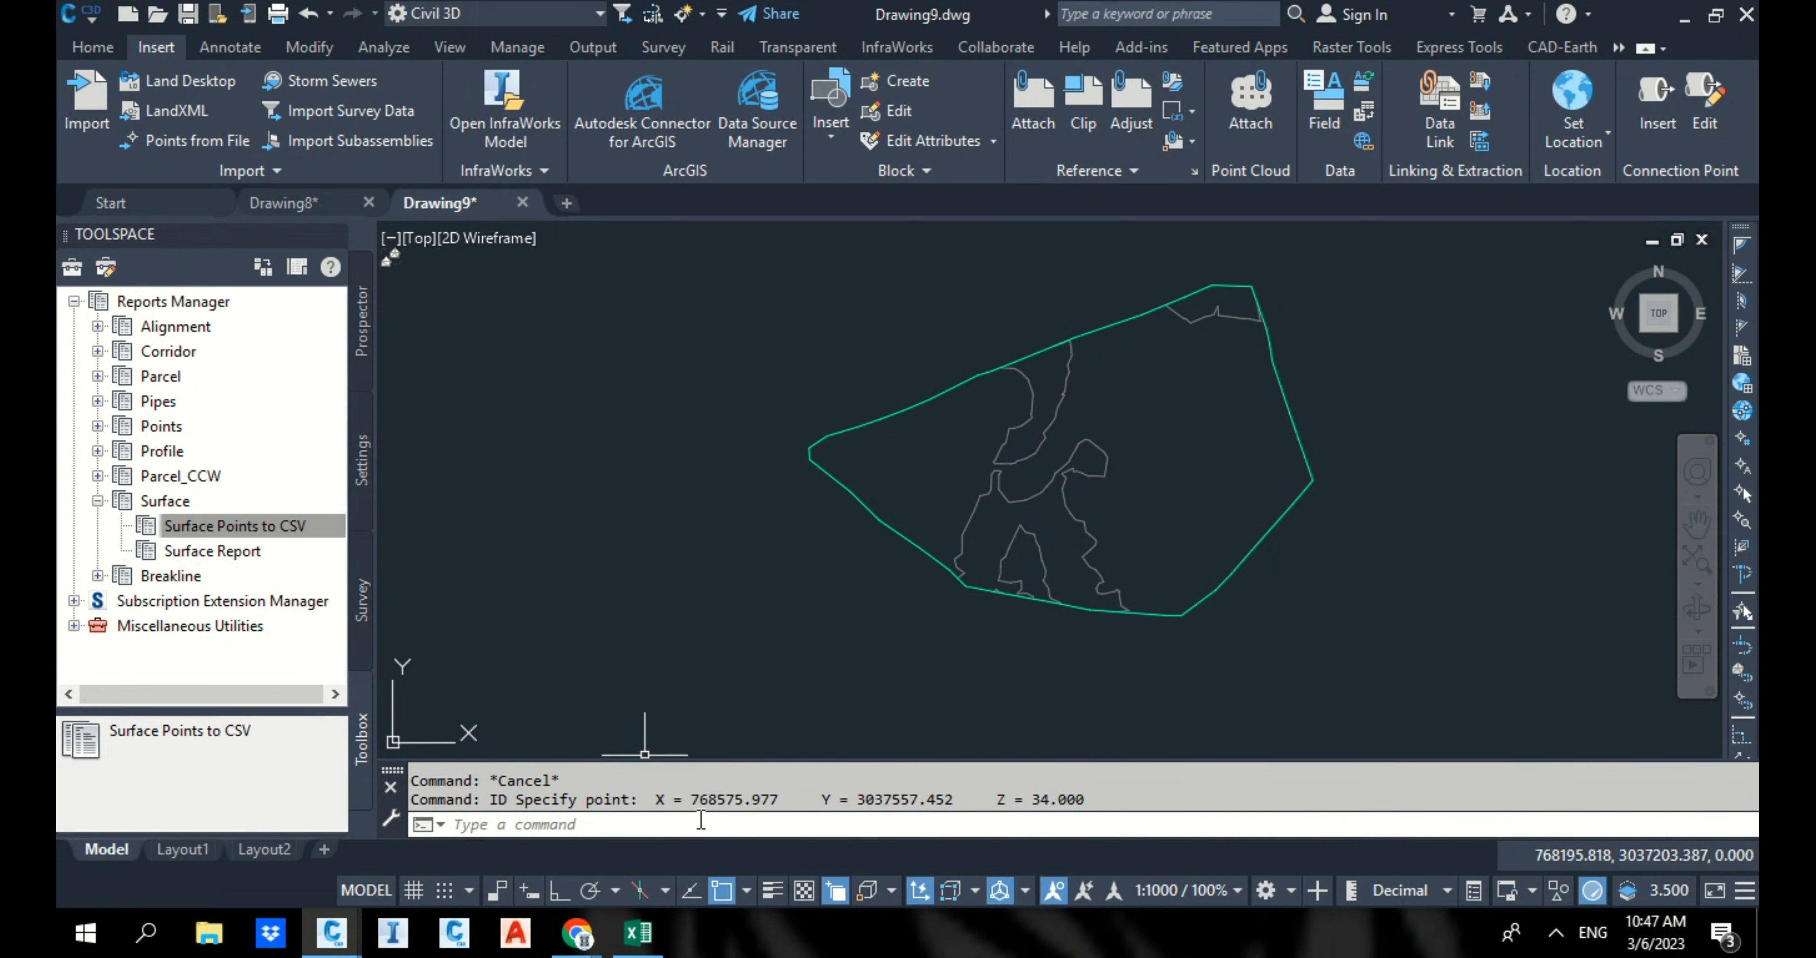
Step: Switch to Excel and move the northing values from column B to the empty column E
click(638, 934)
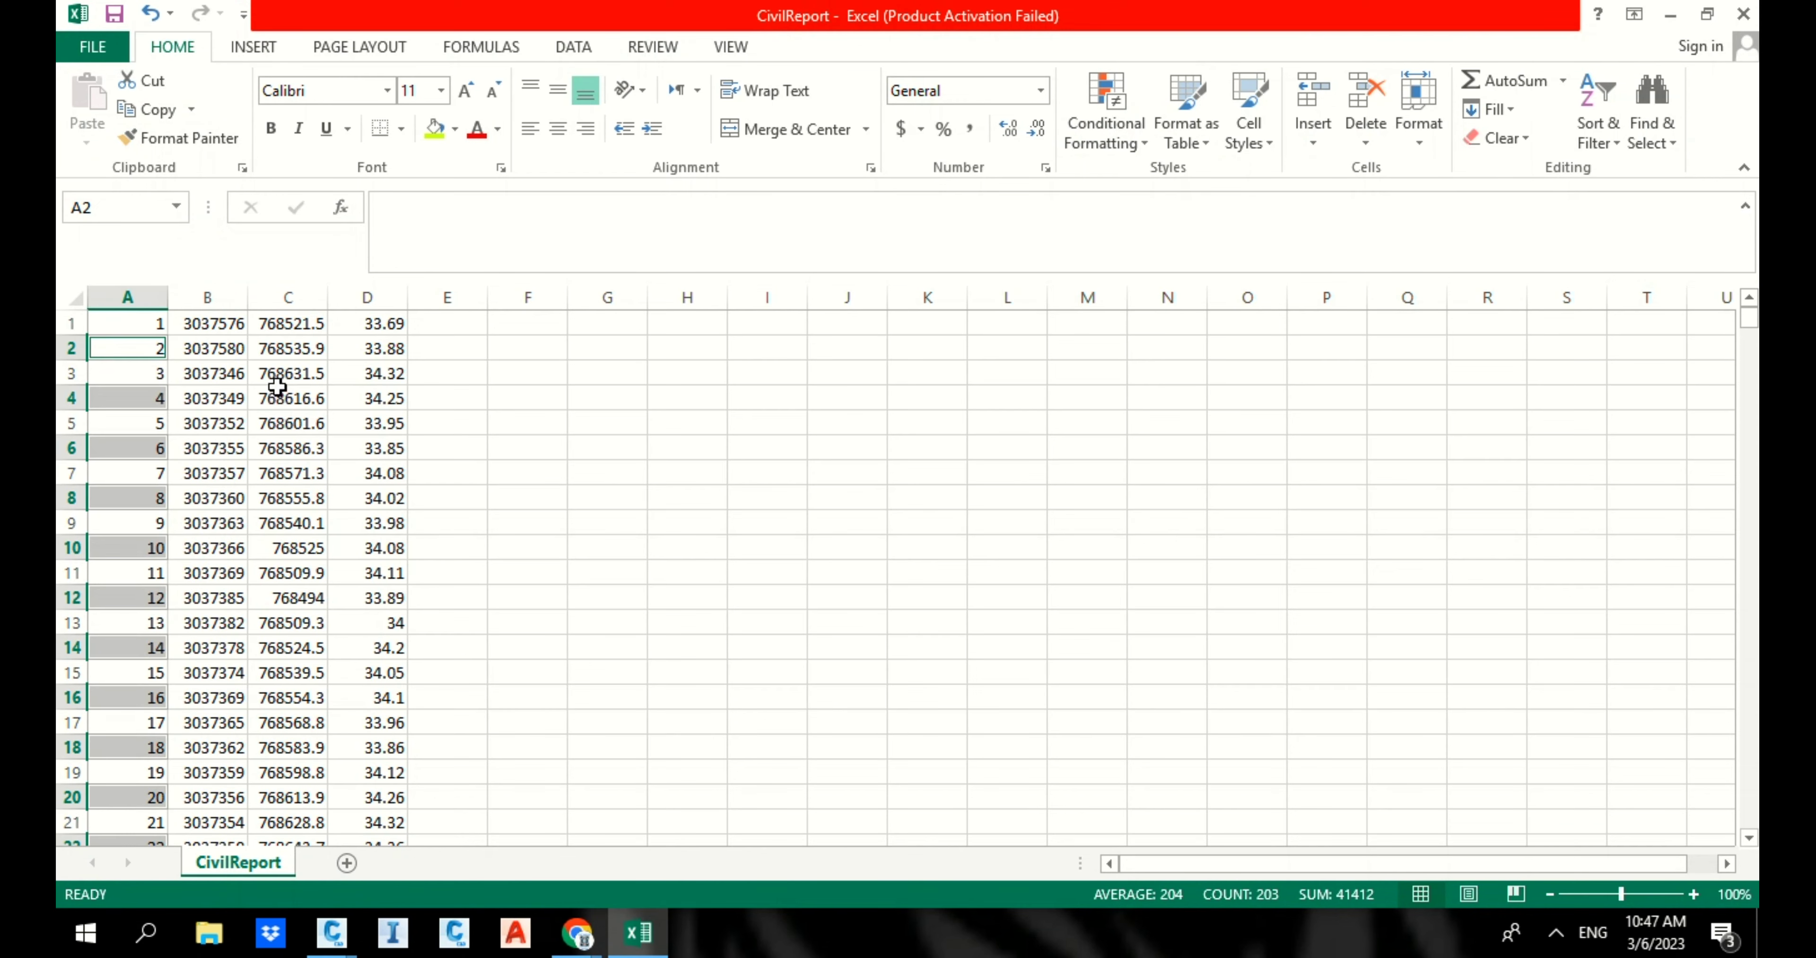
click(221, 302)
key(ctrl+c)
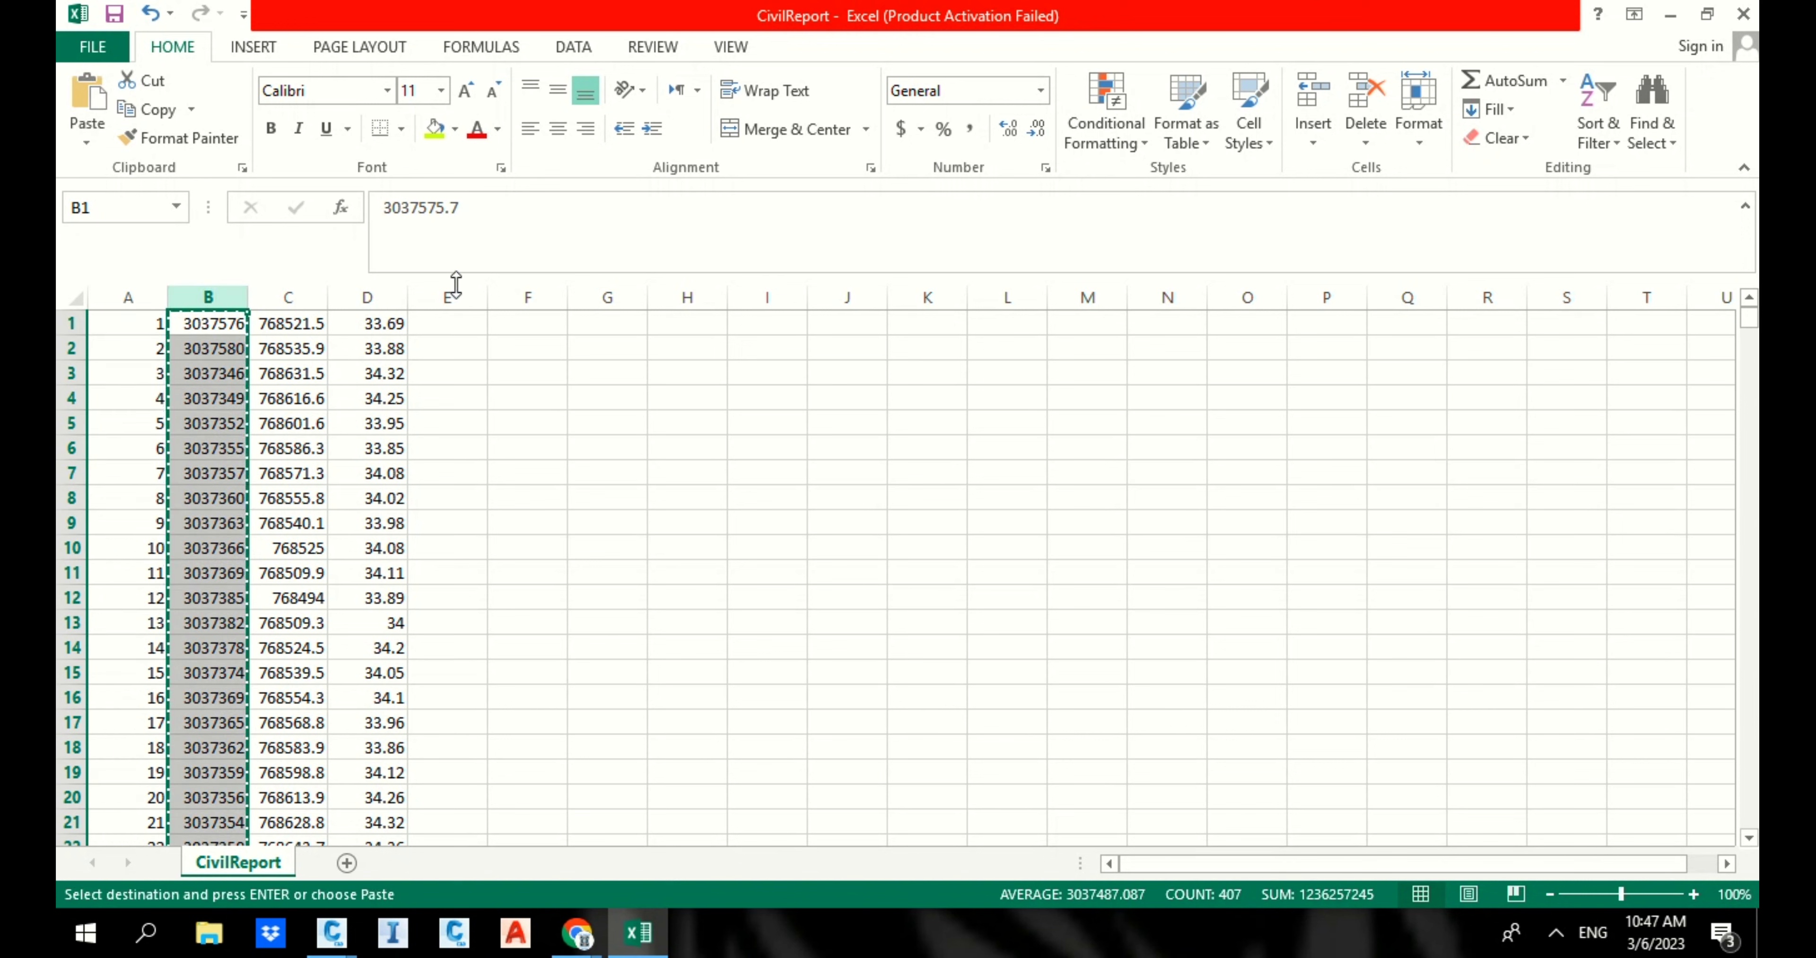
click(458, 296)
key(ctrl+v)
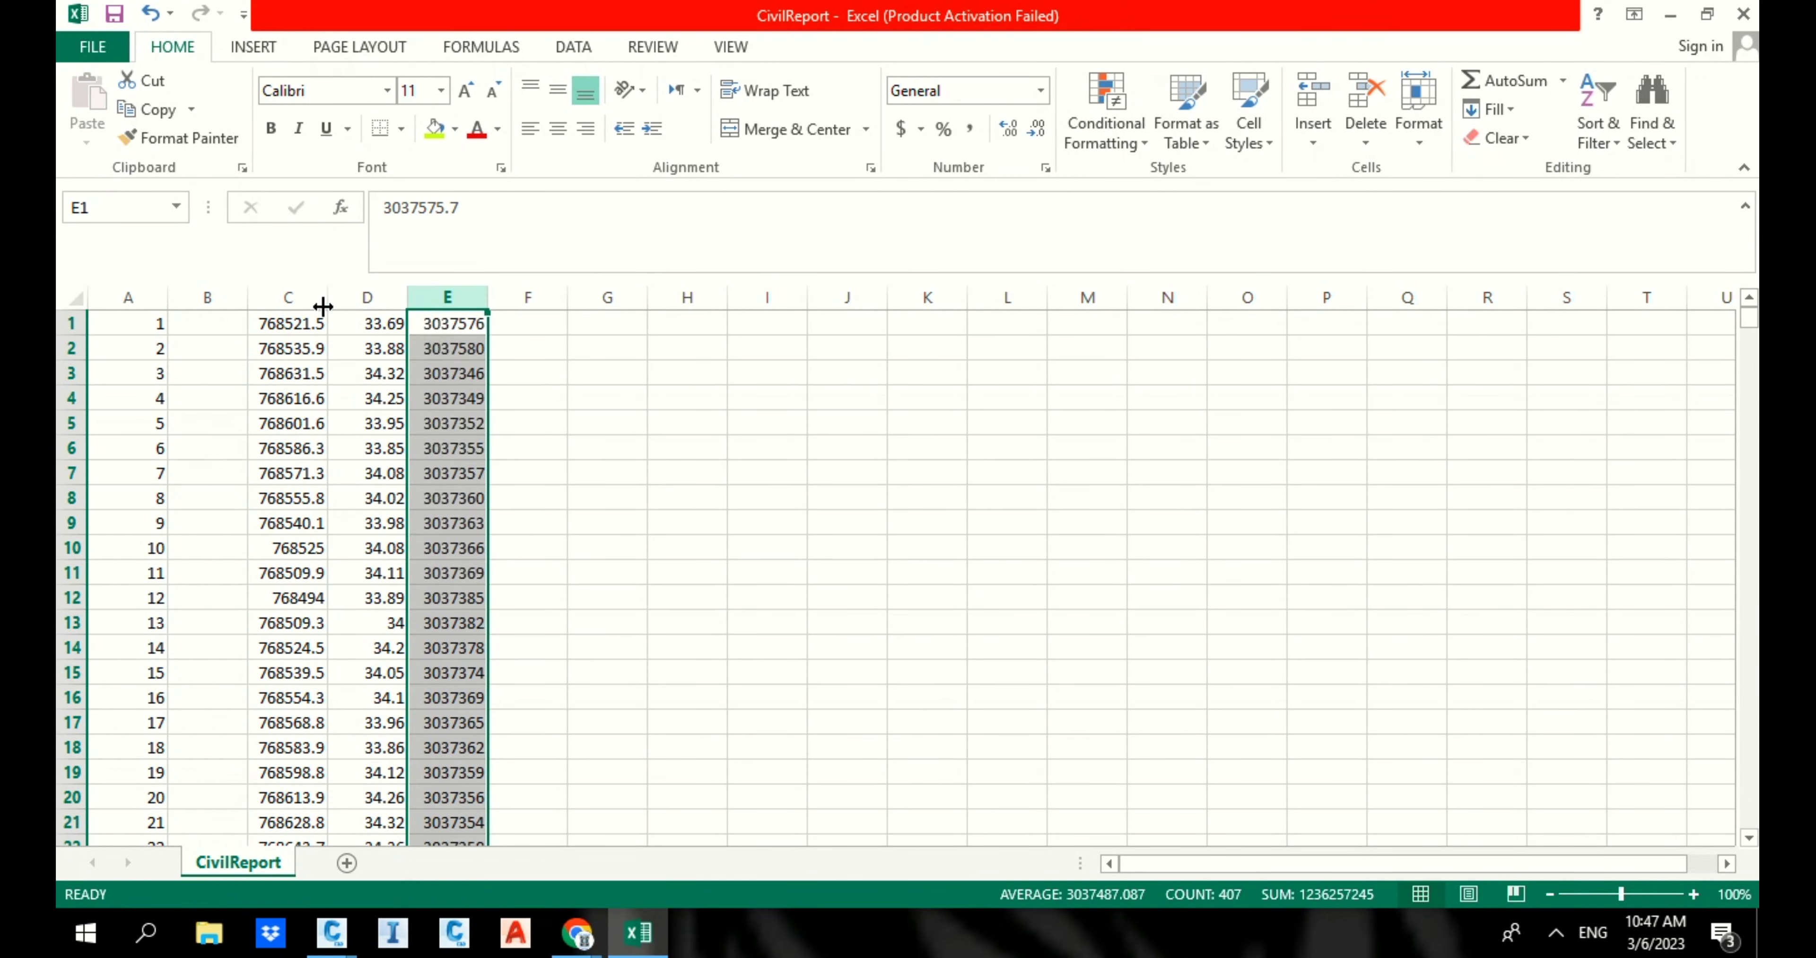
Step: Move the easting values from column C to column B, and the northing values from column E to column C
click(300, 298)
key(ctrl+x)
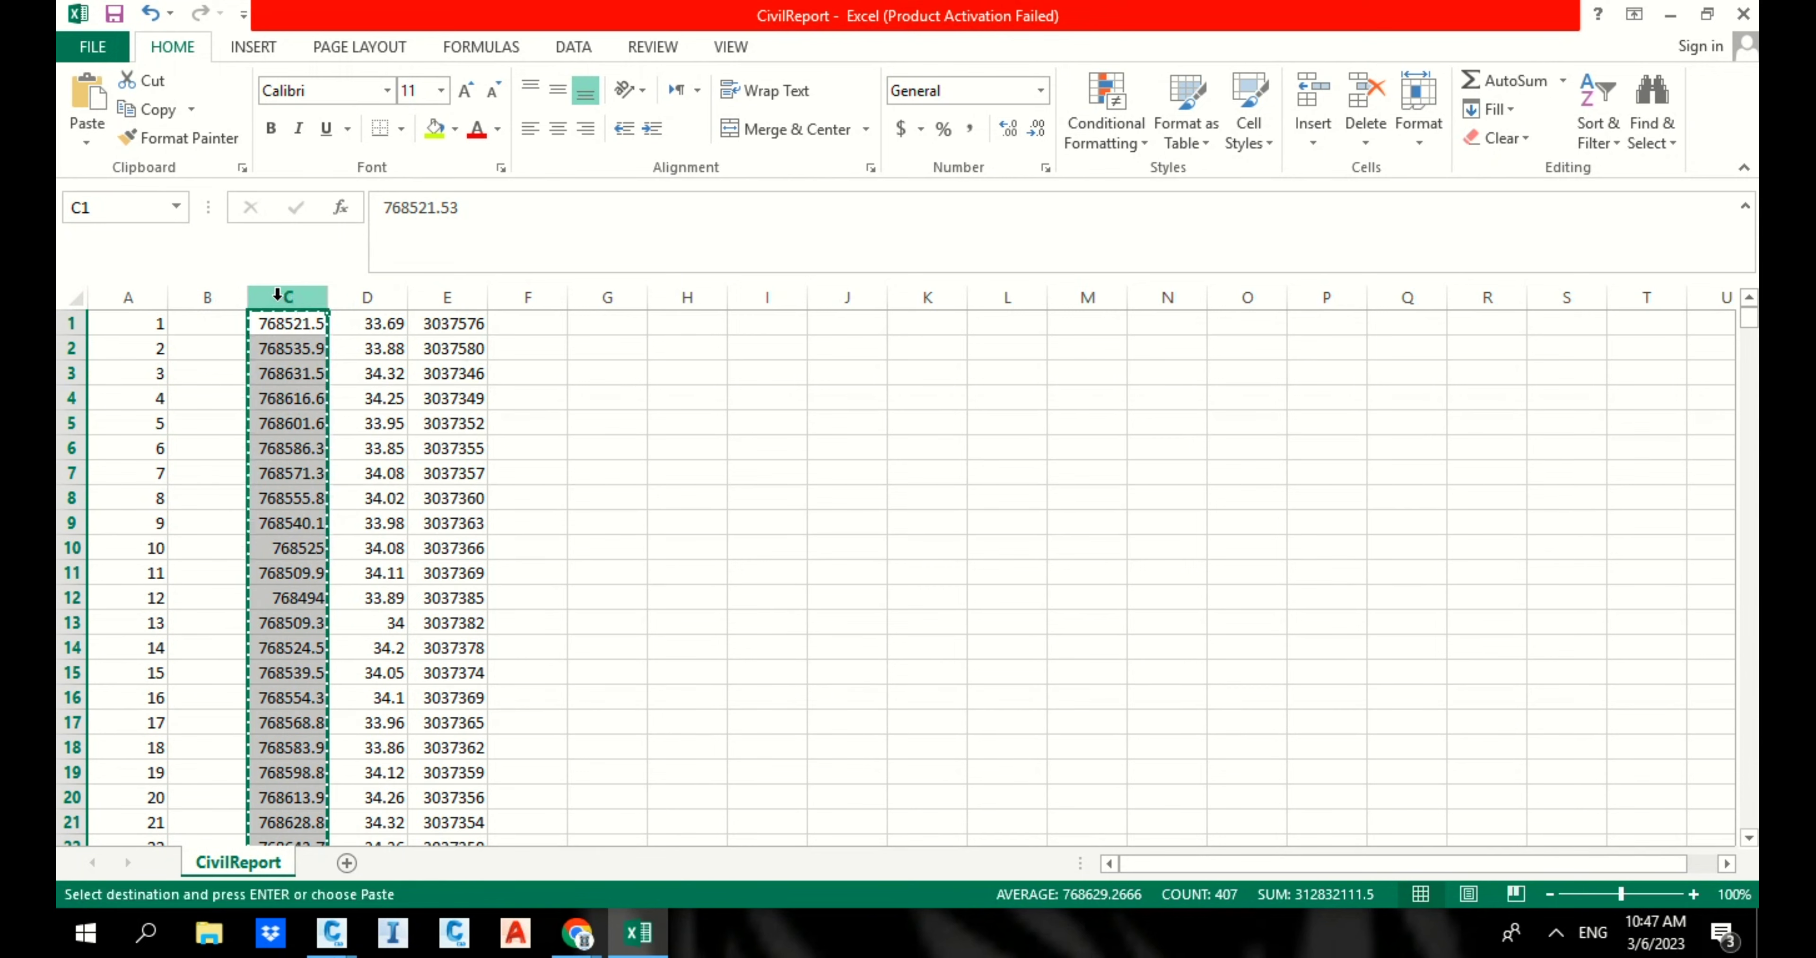
click(214, 296)
key(ctrl+v)
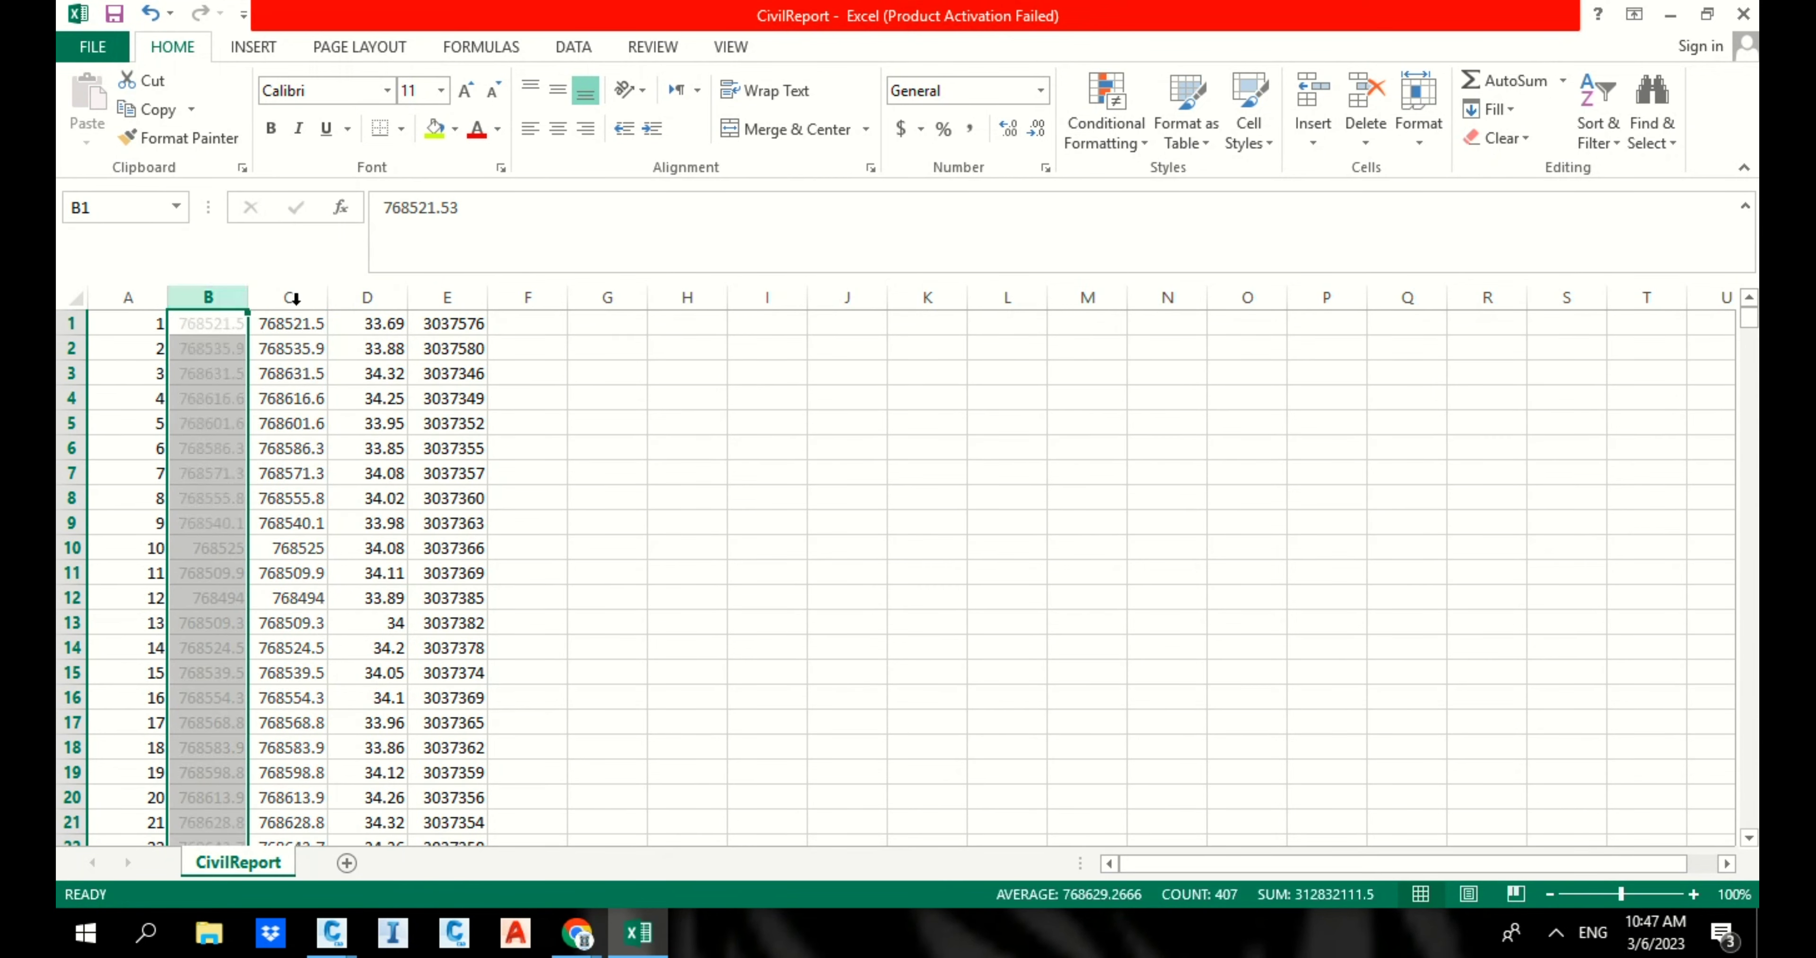
click(444, 296)
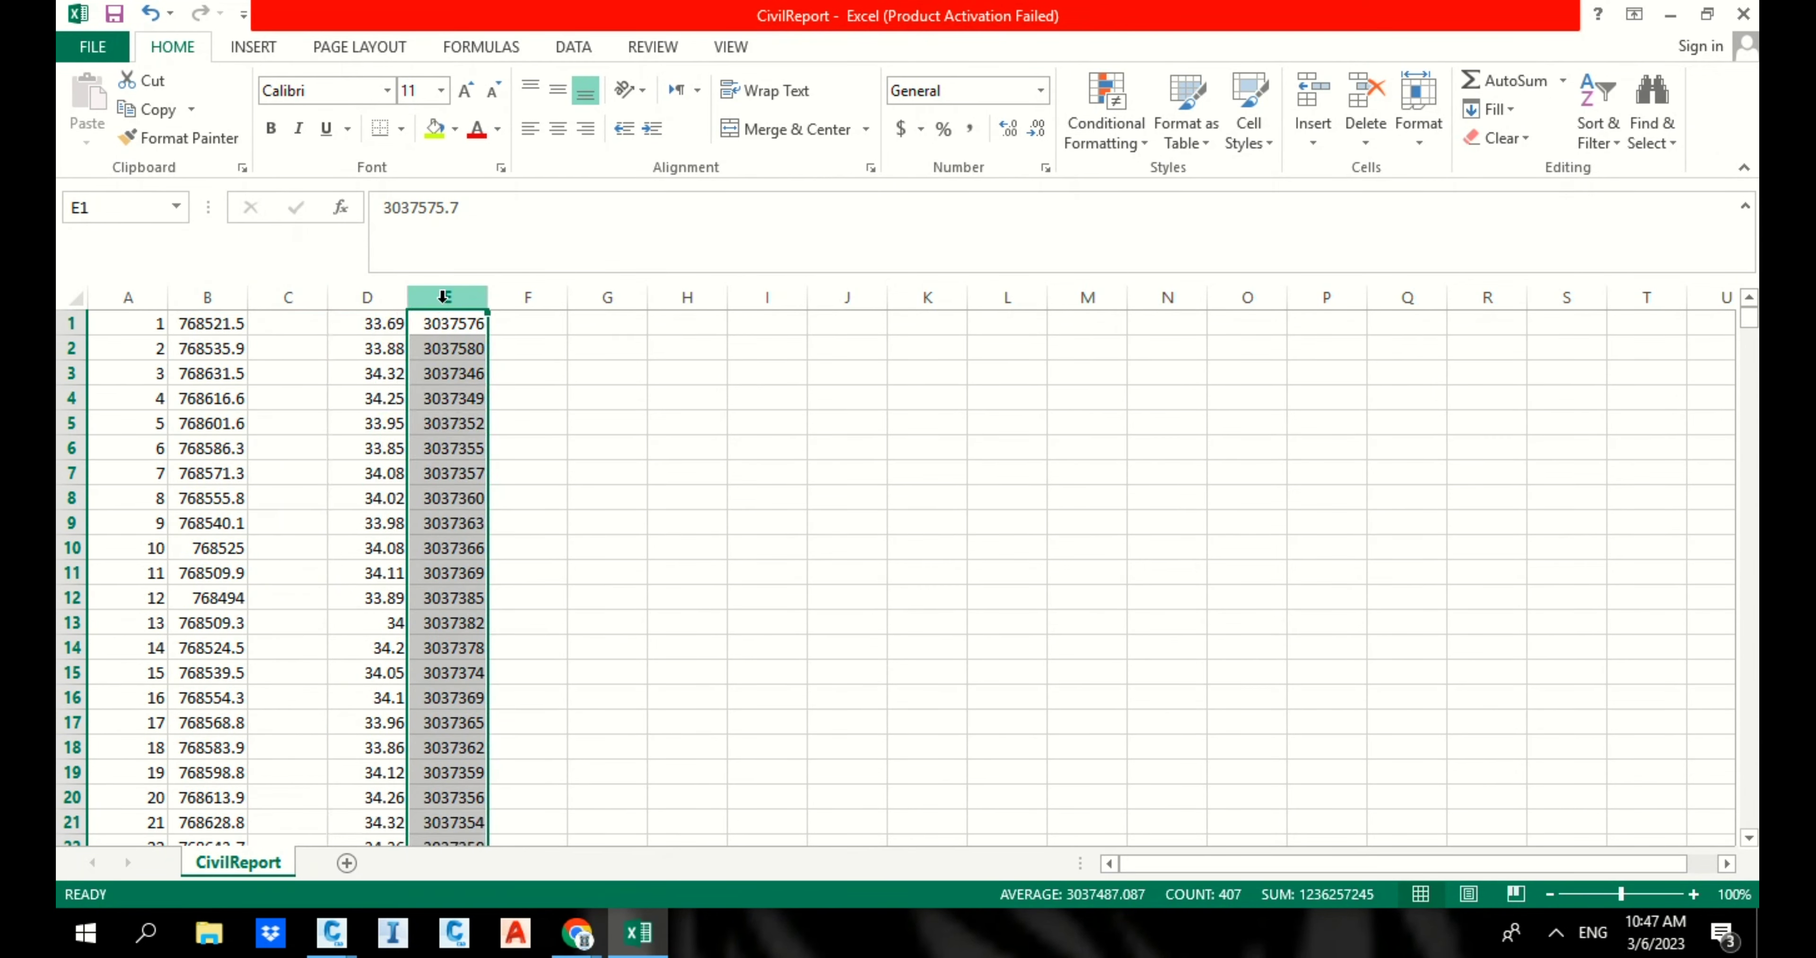
key(ctrl+x)
click(296, 294)
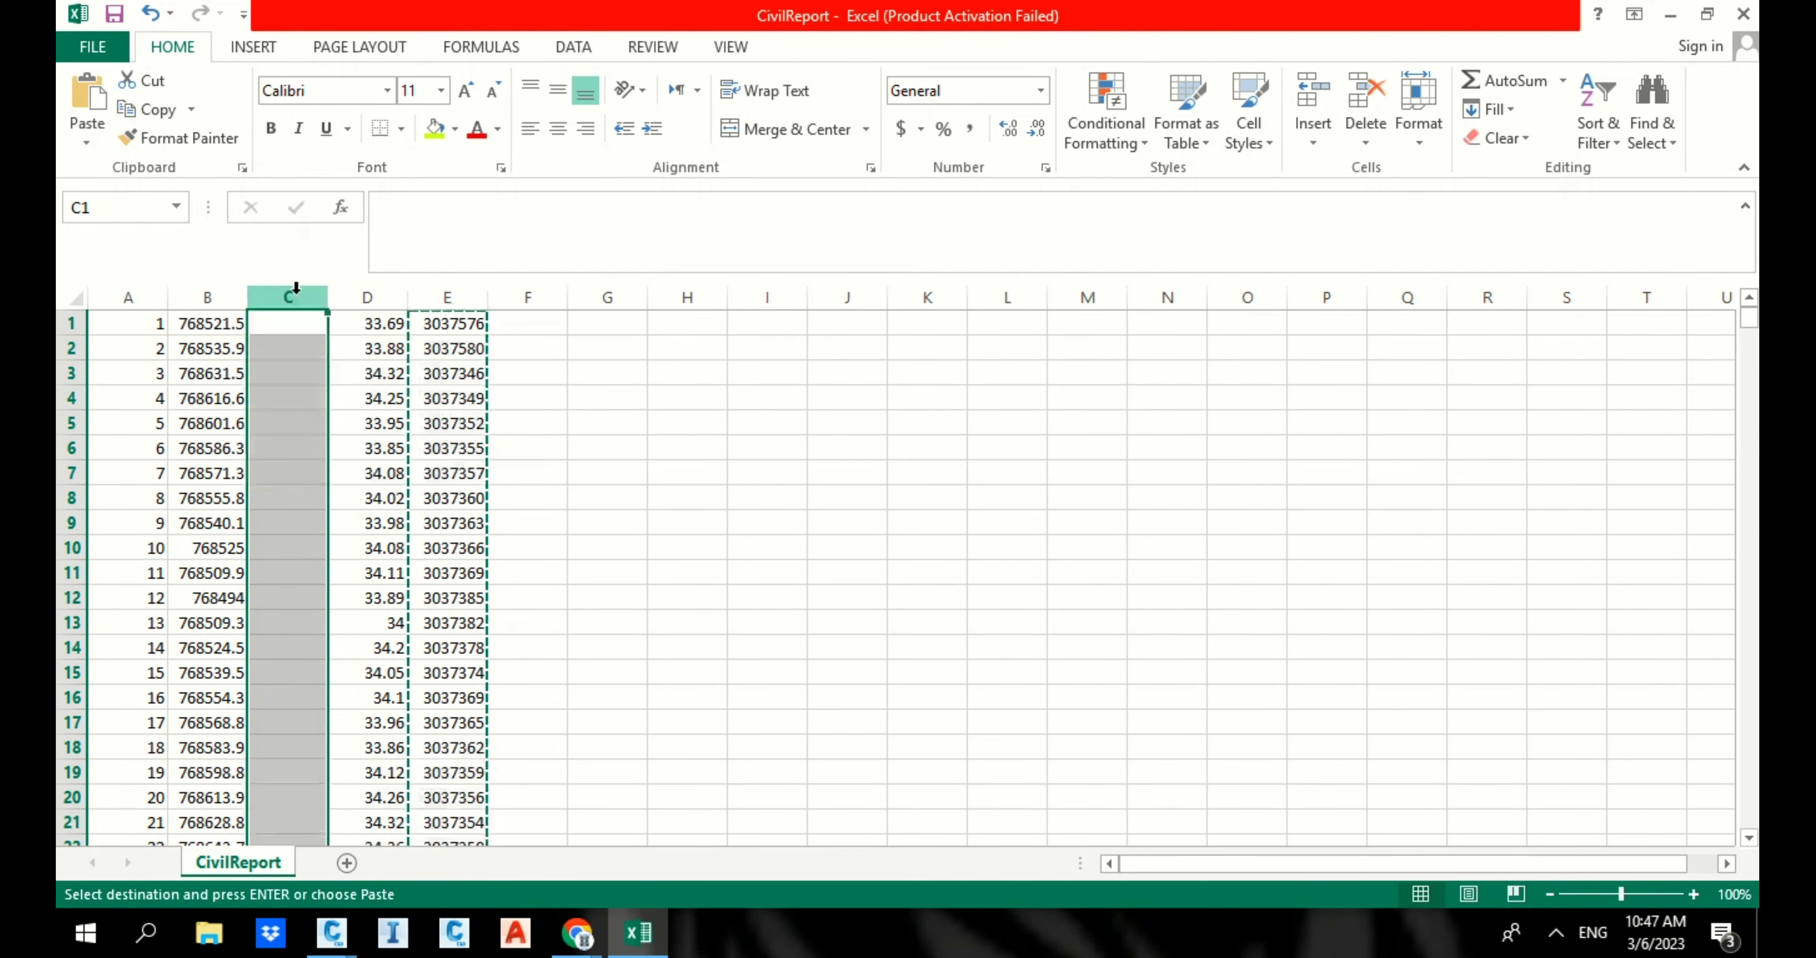
key(ctrl+v)
click(790, 524)
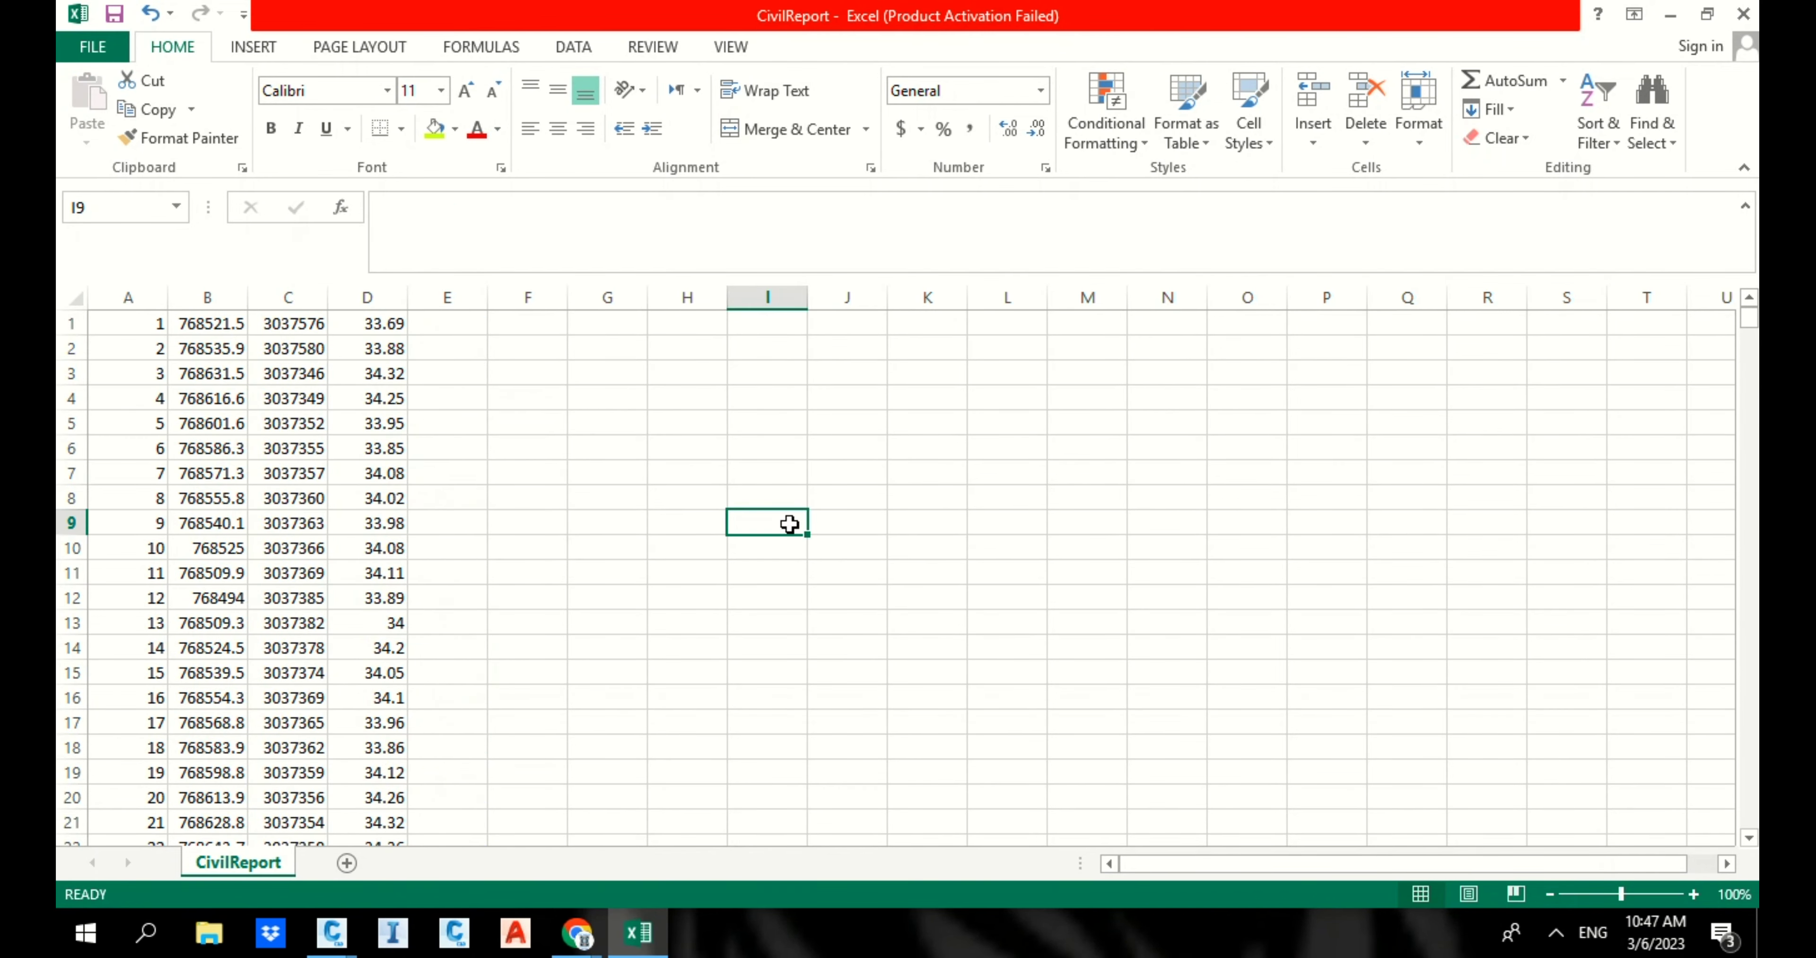
Step: Save the sheet to the Desktop as XML POINTS 1 in CSV (Comma delimited) format, keeping that format
click(92, 46)
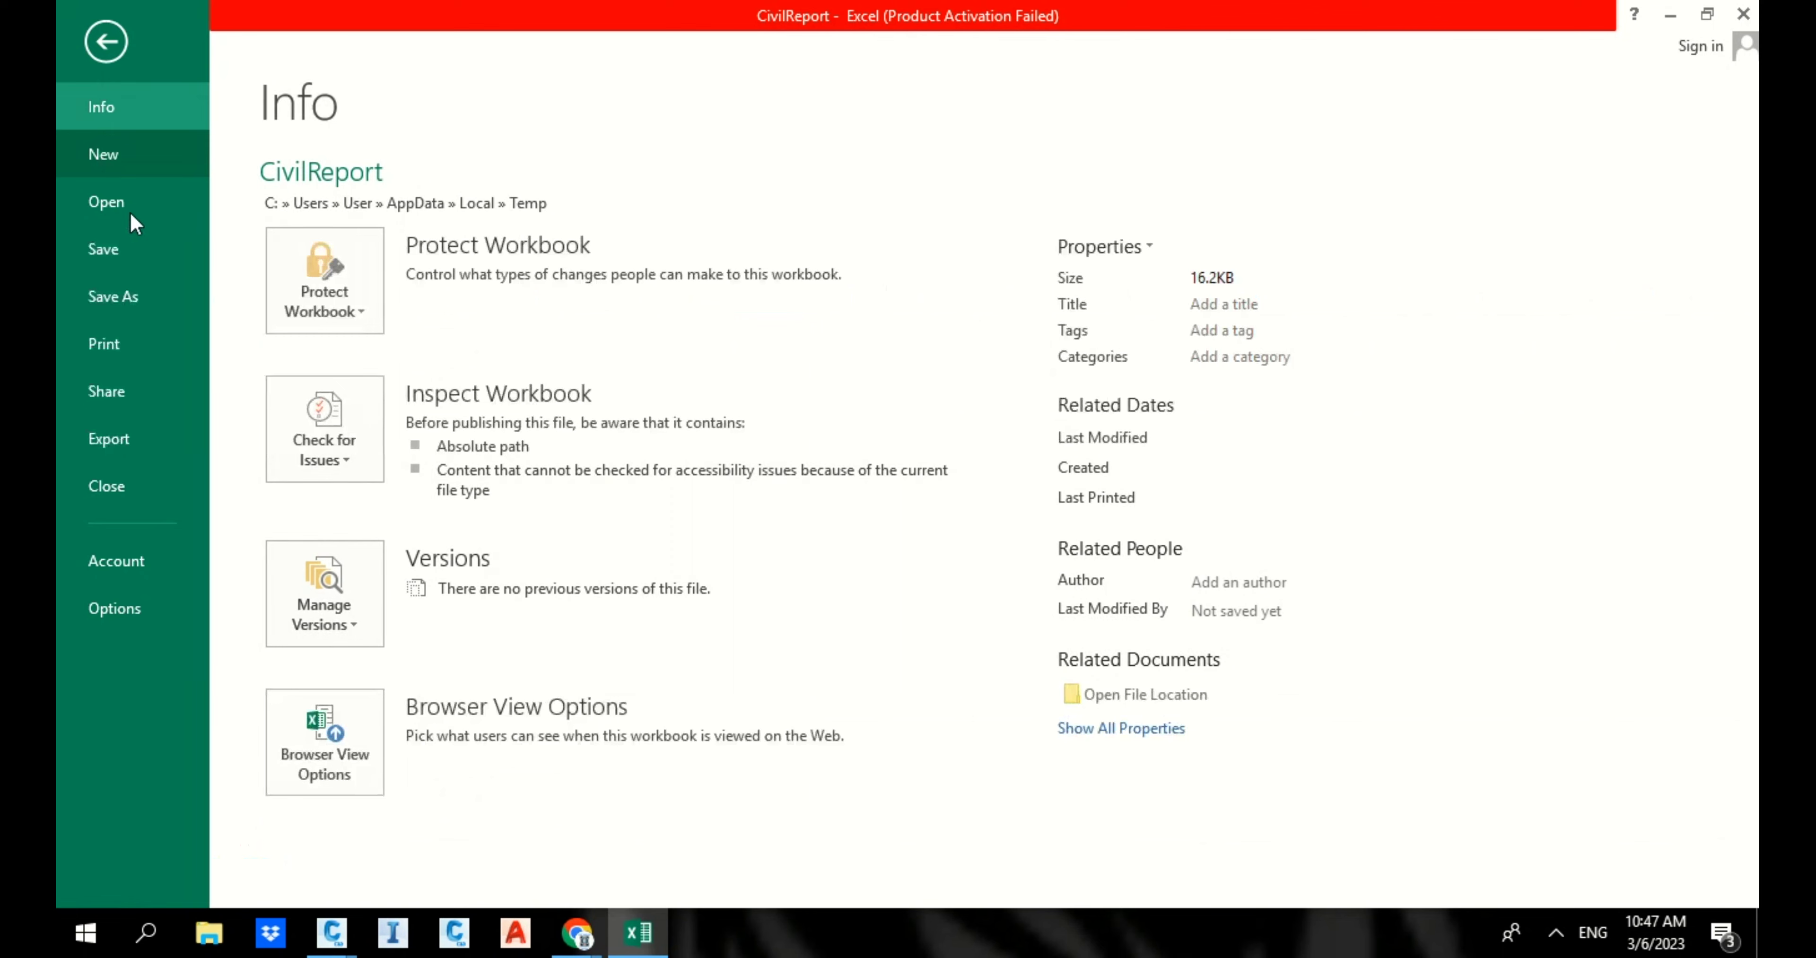
click(124, 297)
click(702, 603)
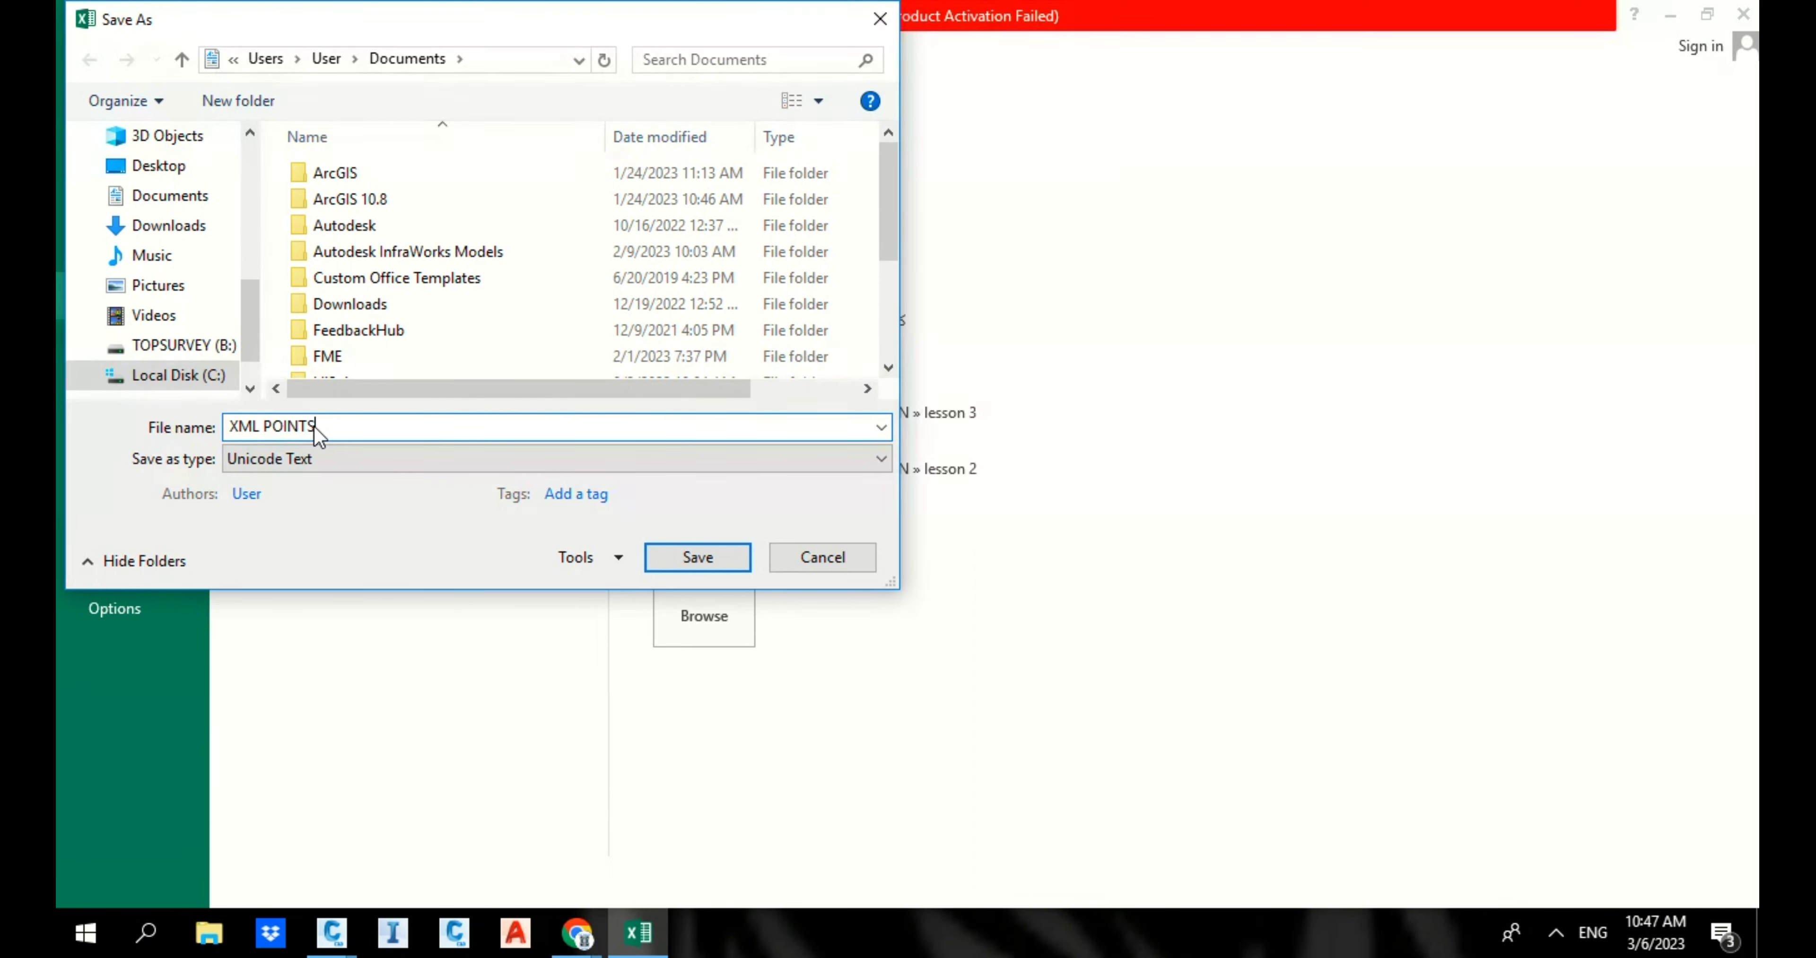
click(162, 165)
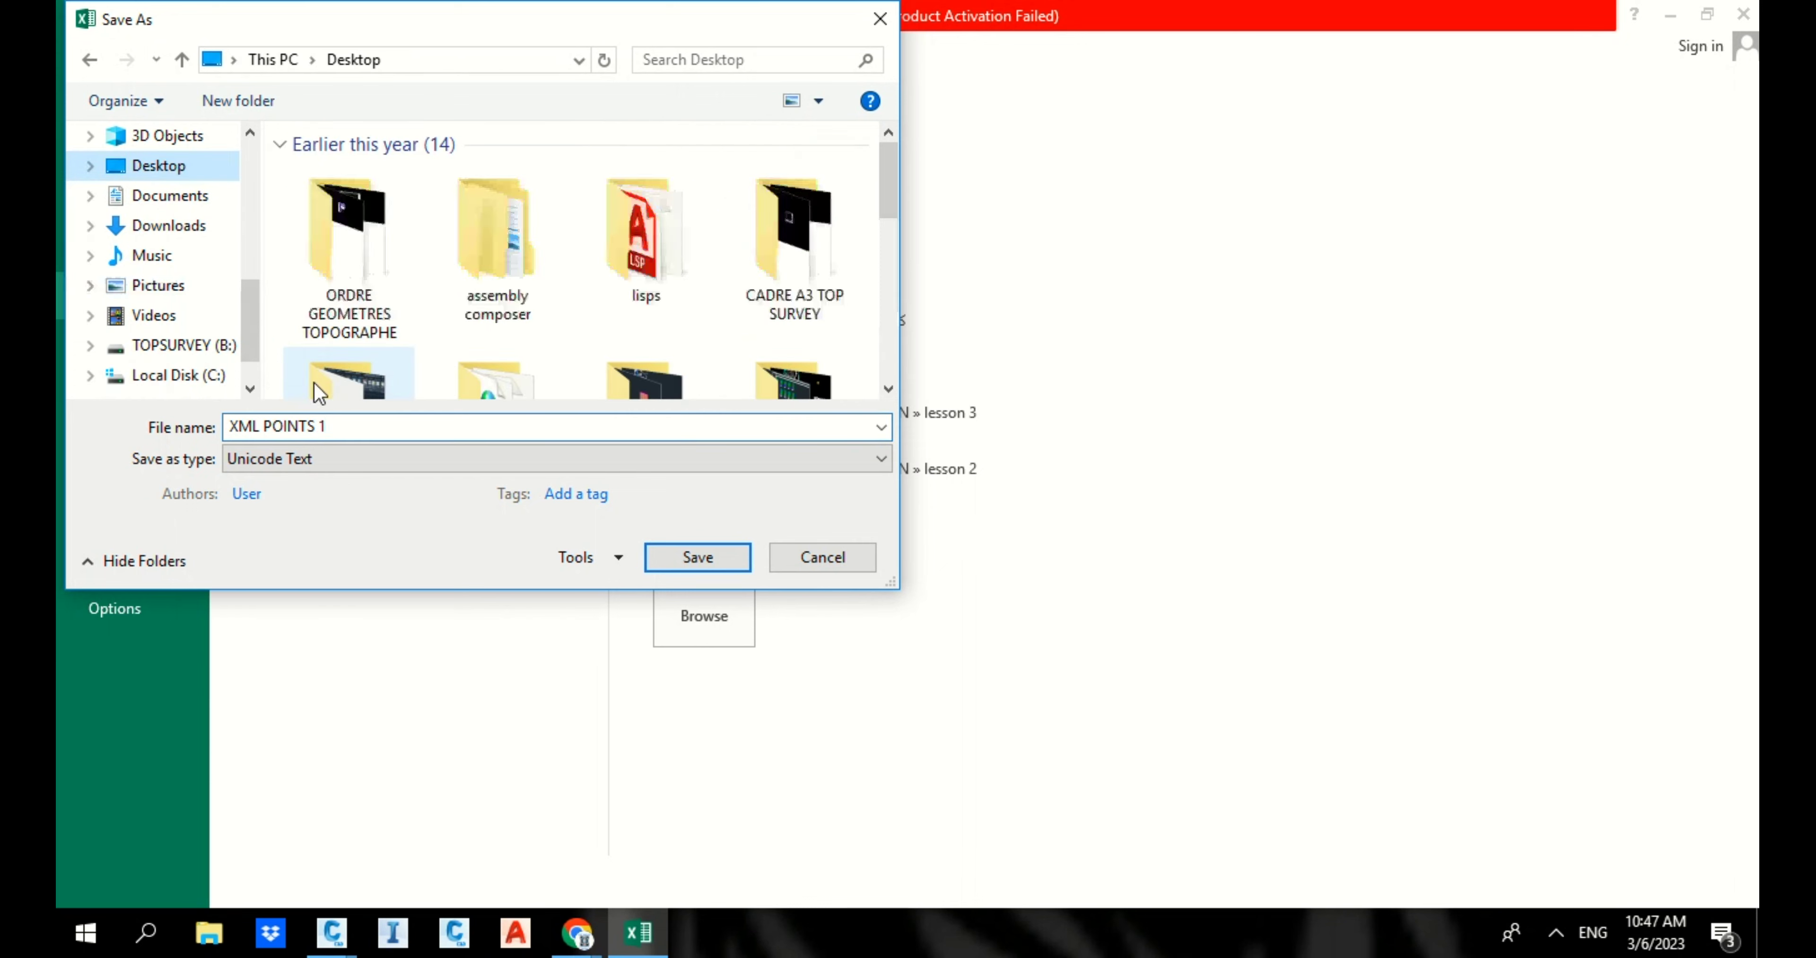
click(615, 458)
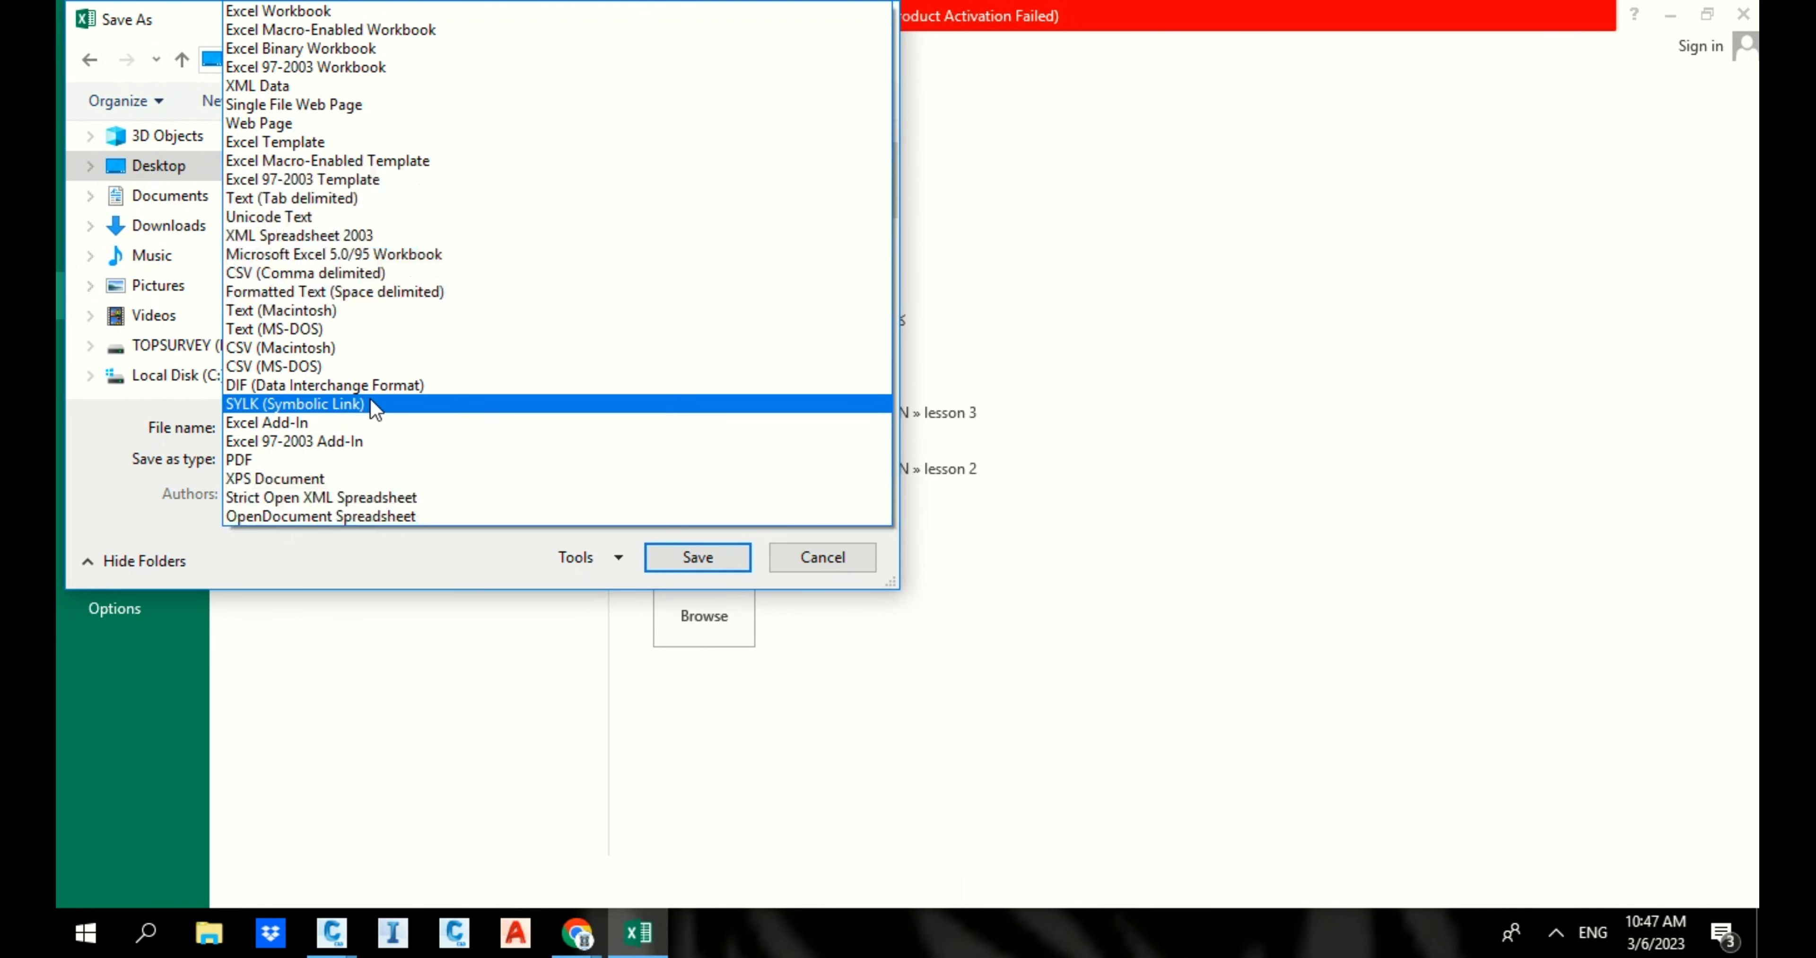
click(318, 273)
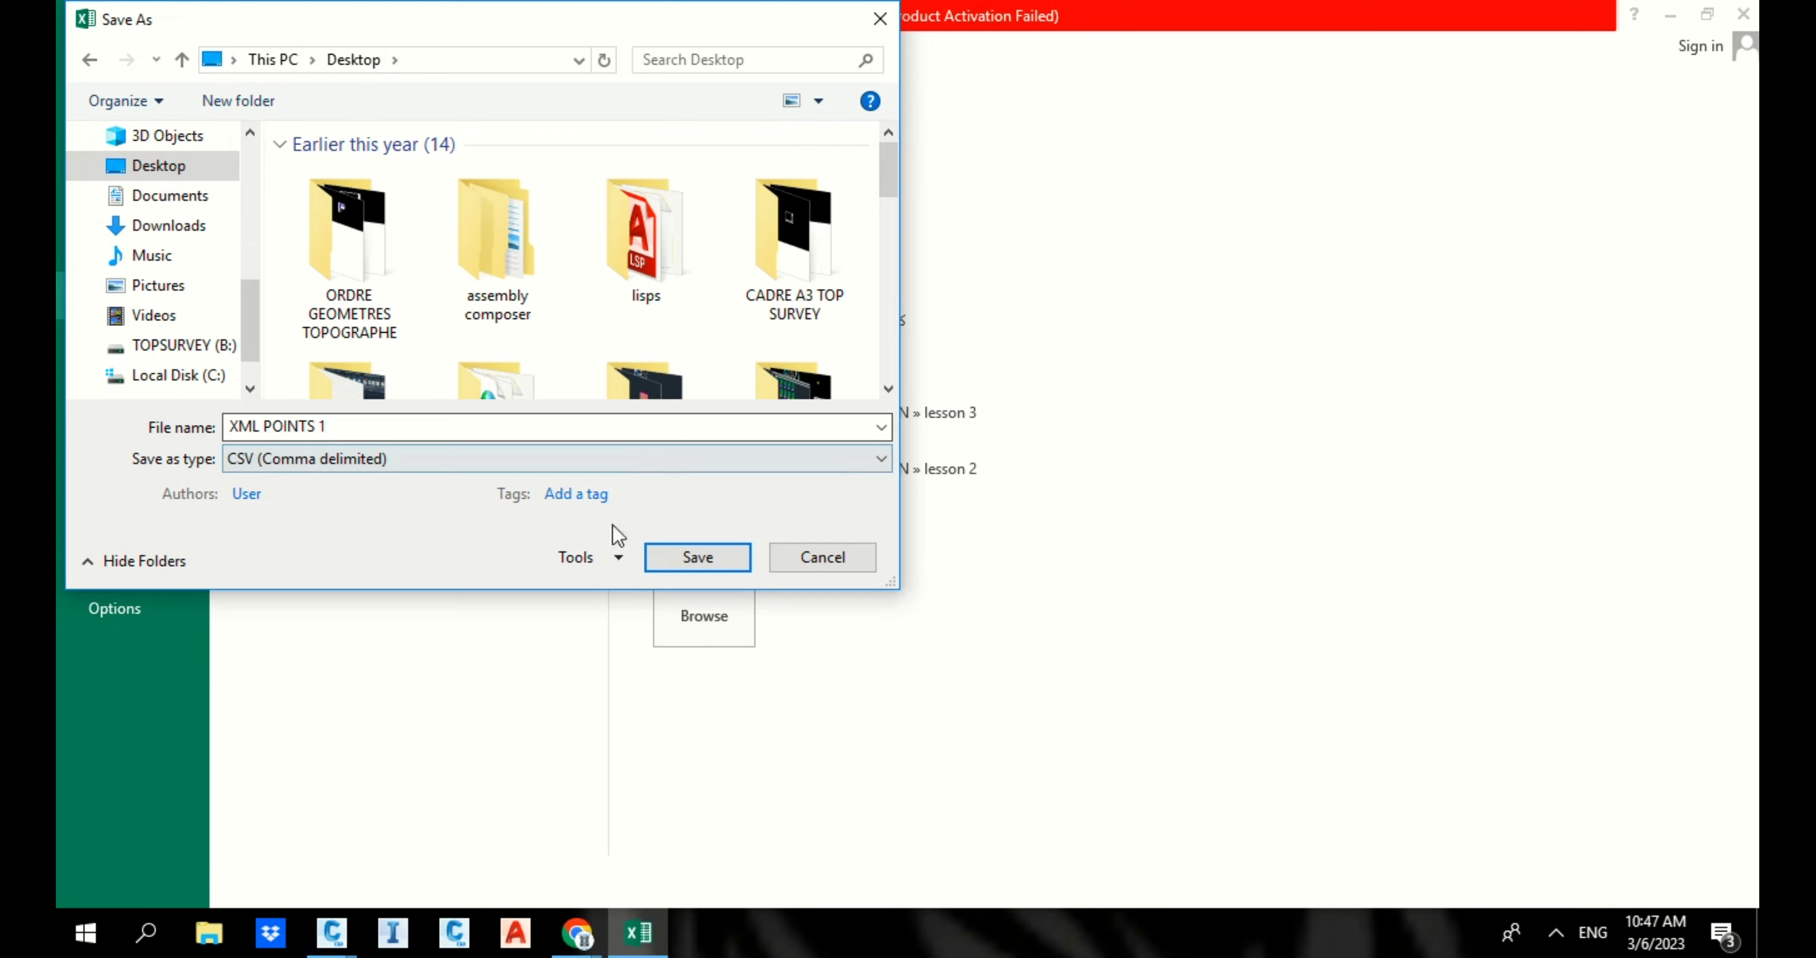
click(676, 557)
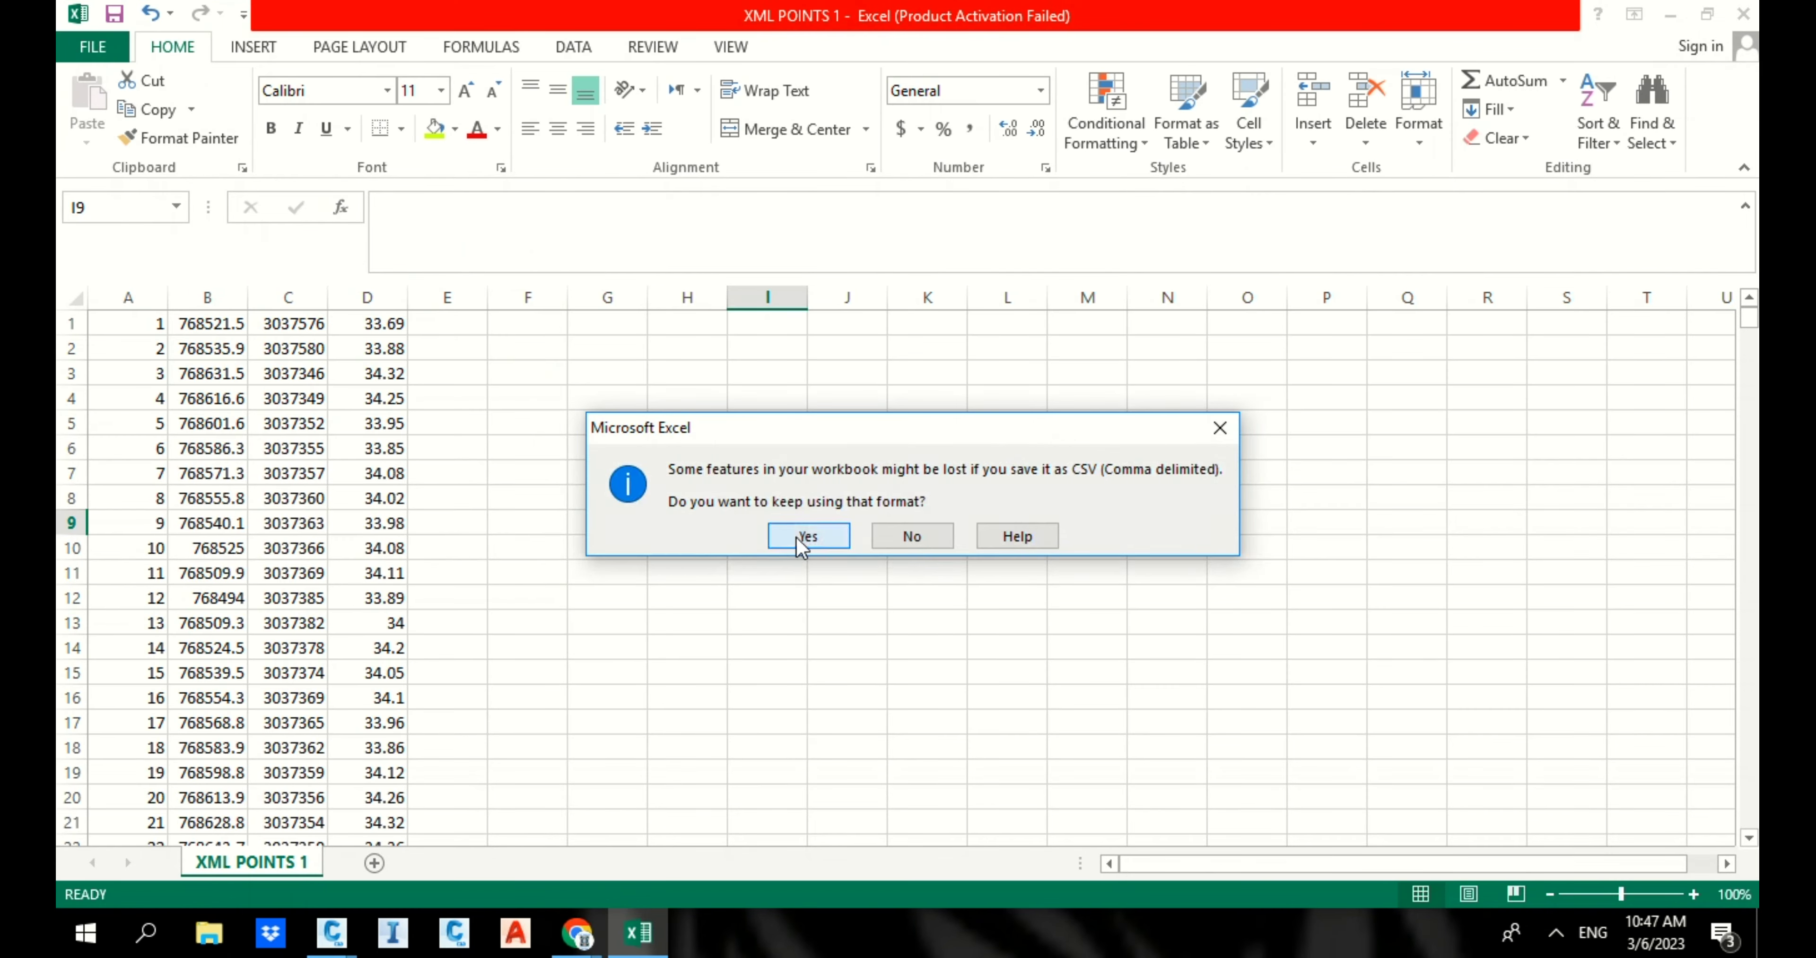
click(799, 536)
Step: Close Excel, saving the changes over XML POINTS 1 on the Desktop as comma-delimited CSV
click(1751, 13)
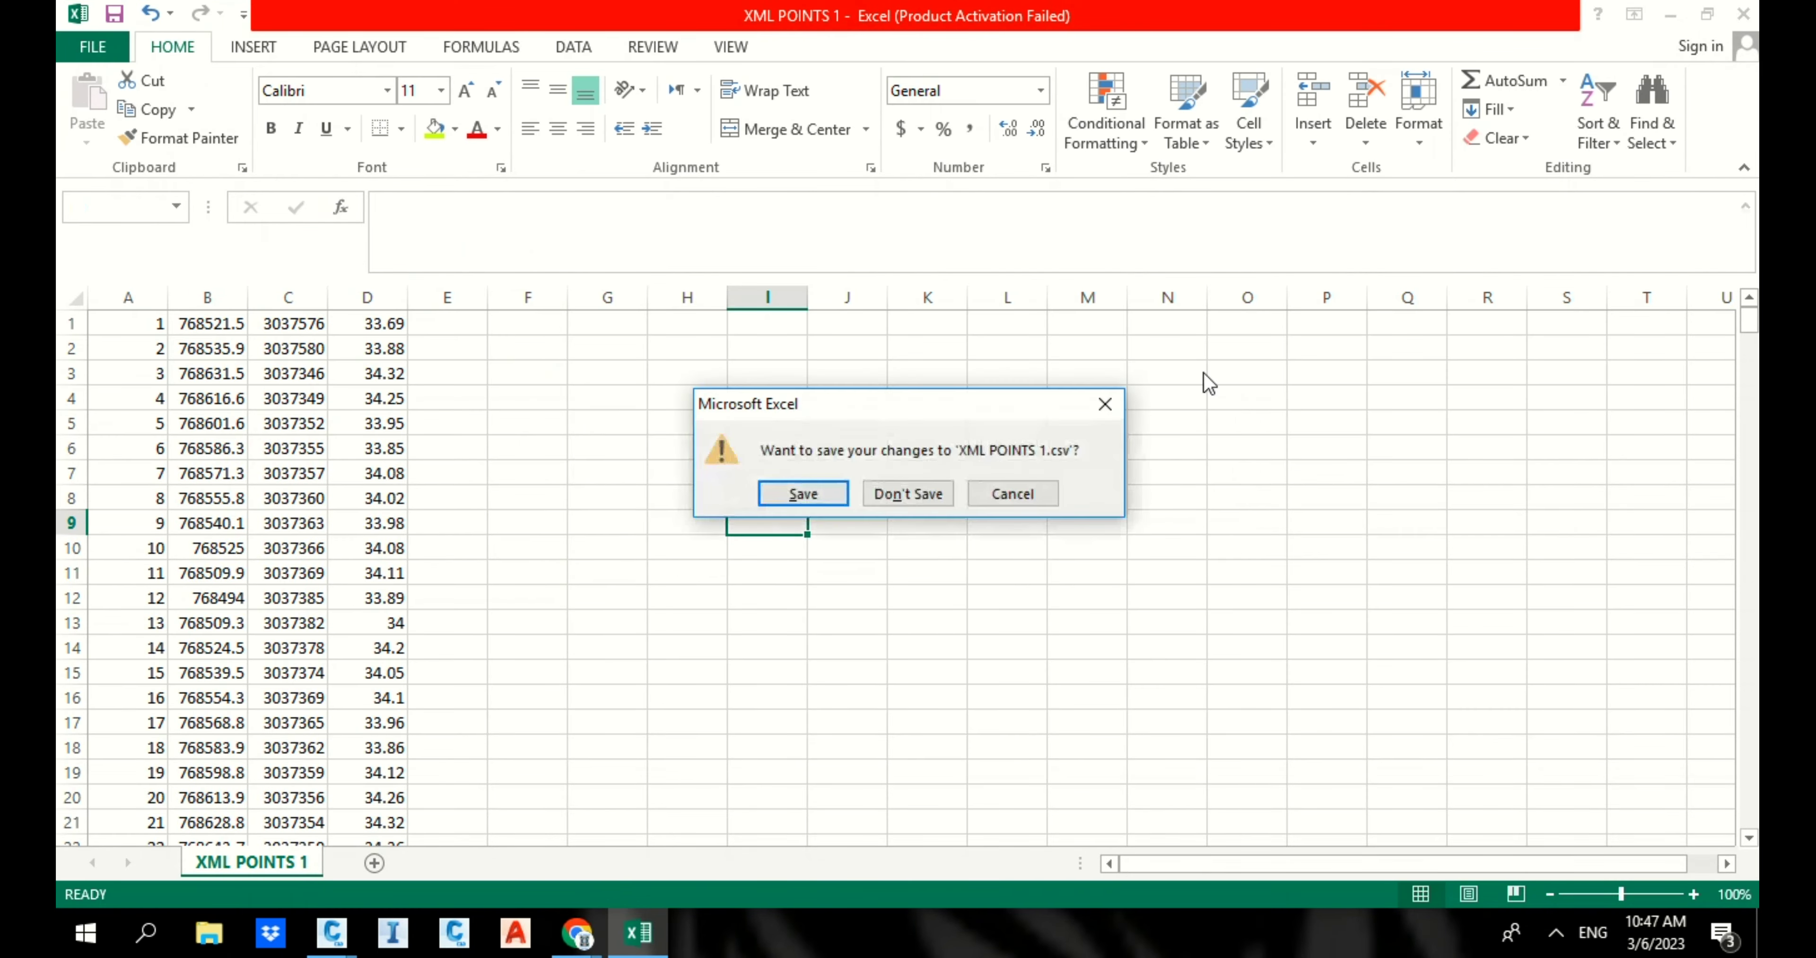
click(803, 493)
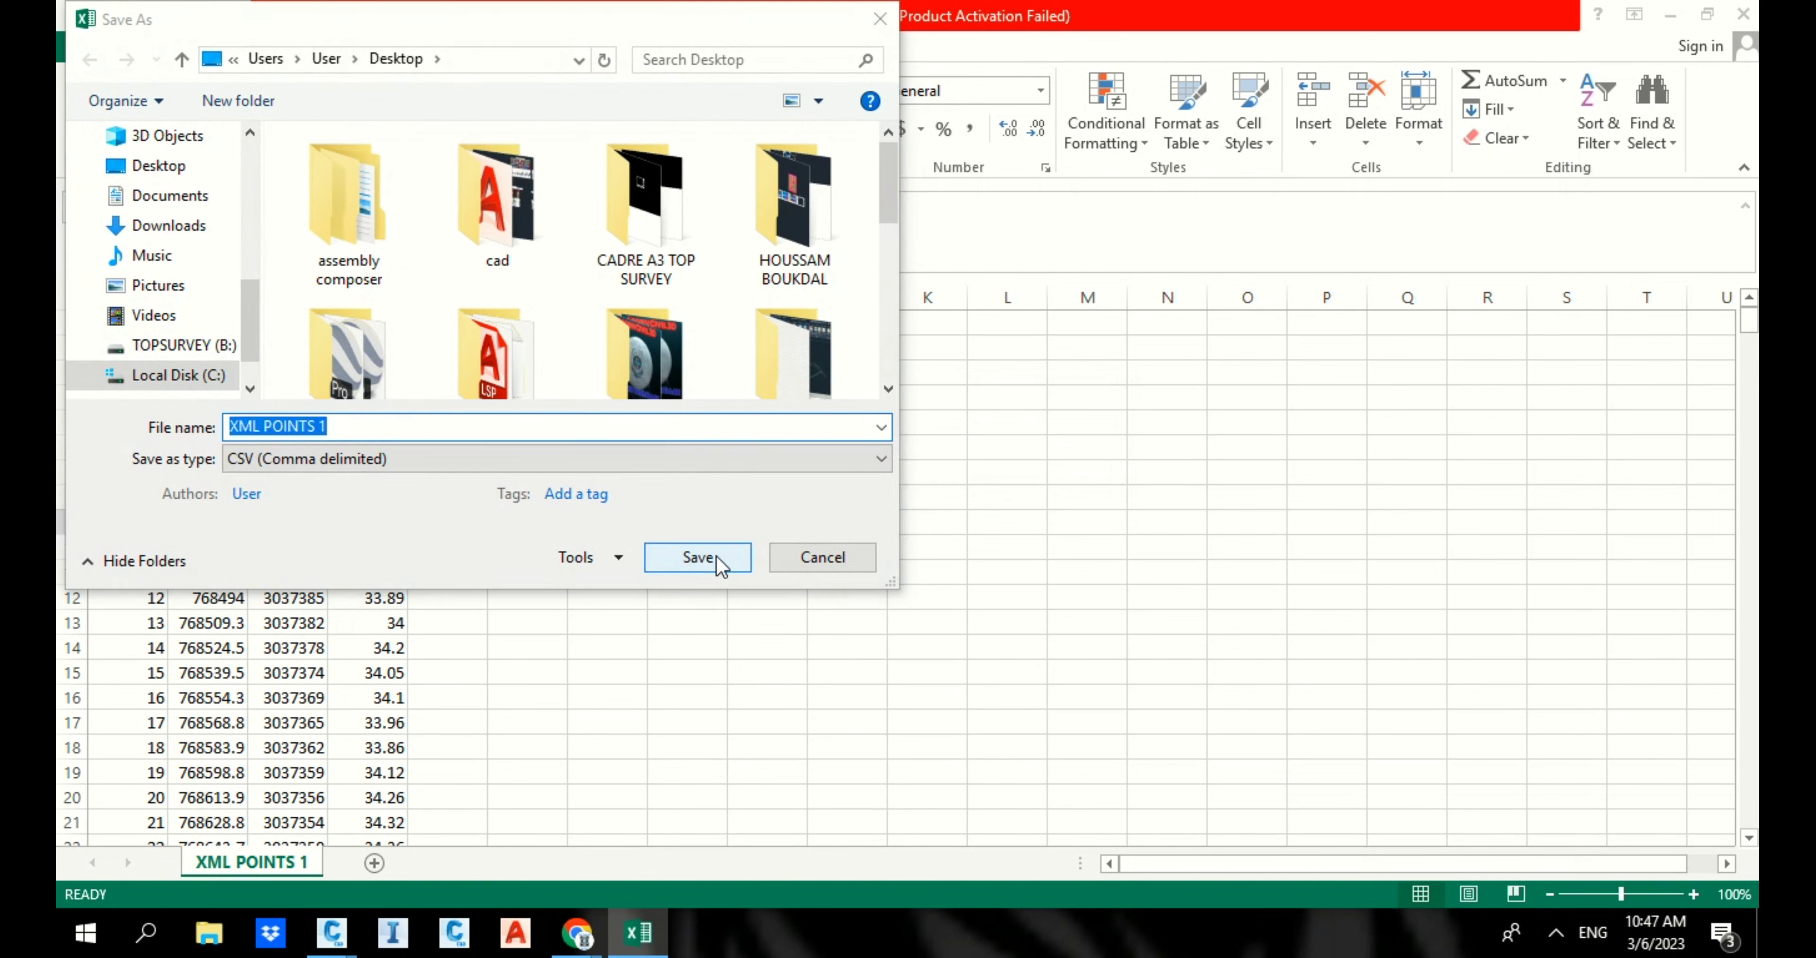
click(708, 559)
click(987, 476)
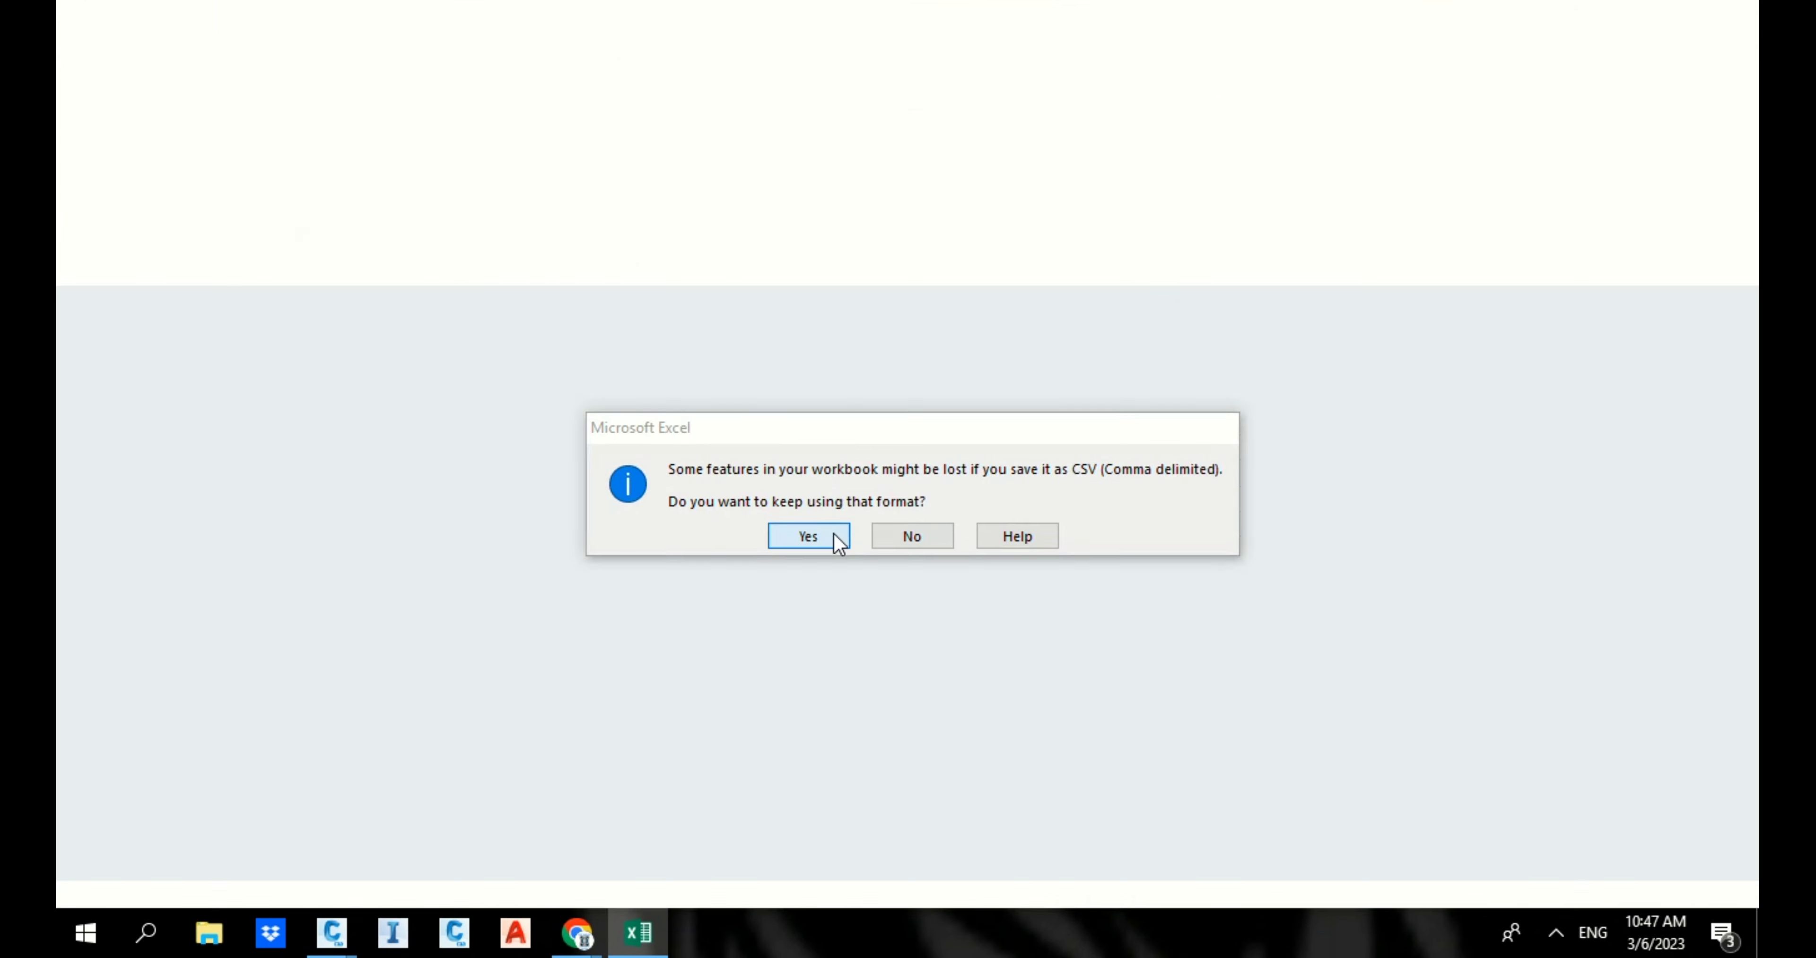
click(835, 537)
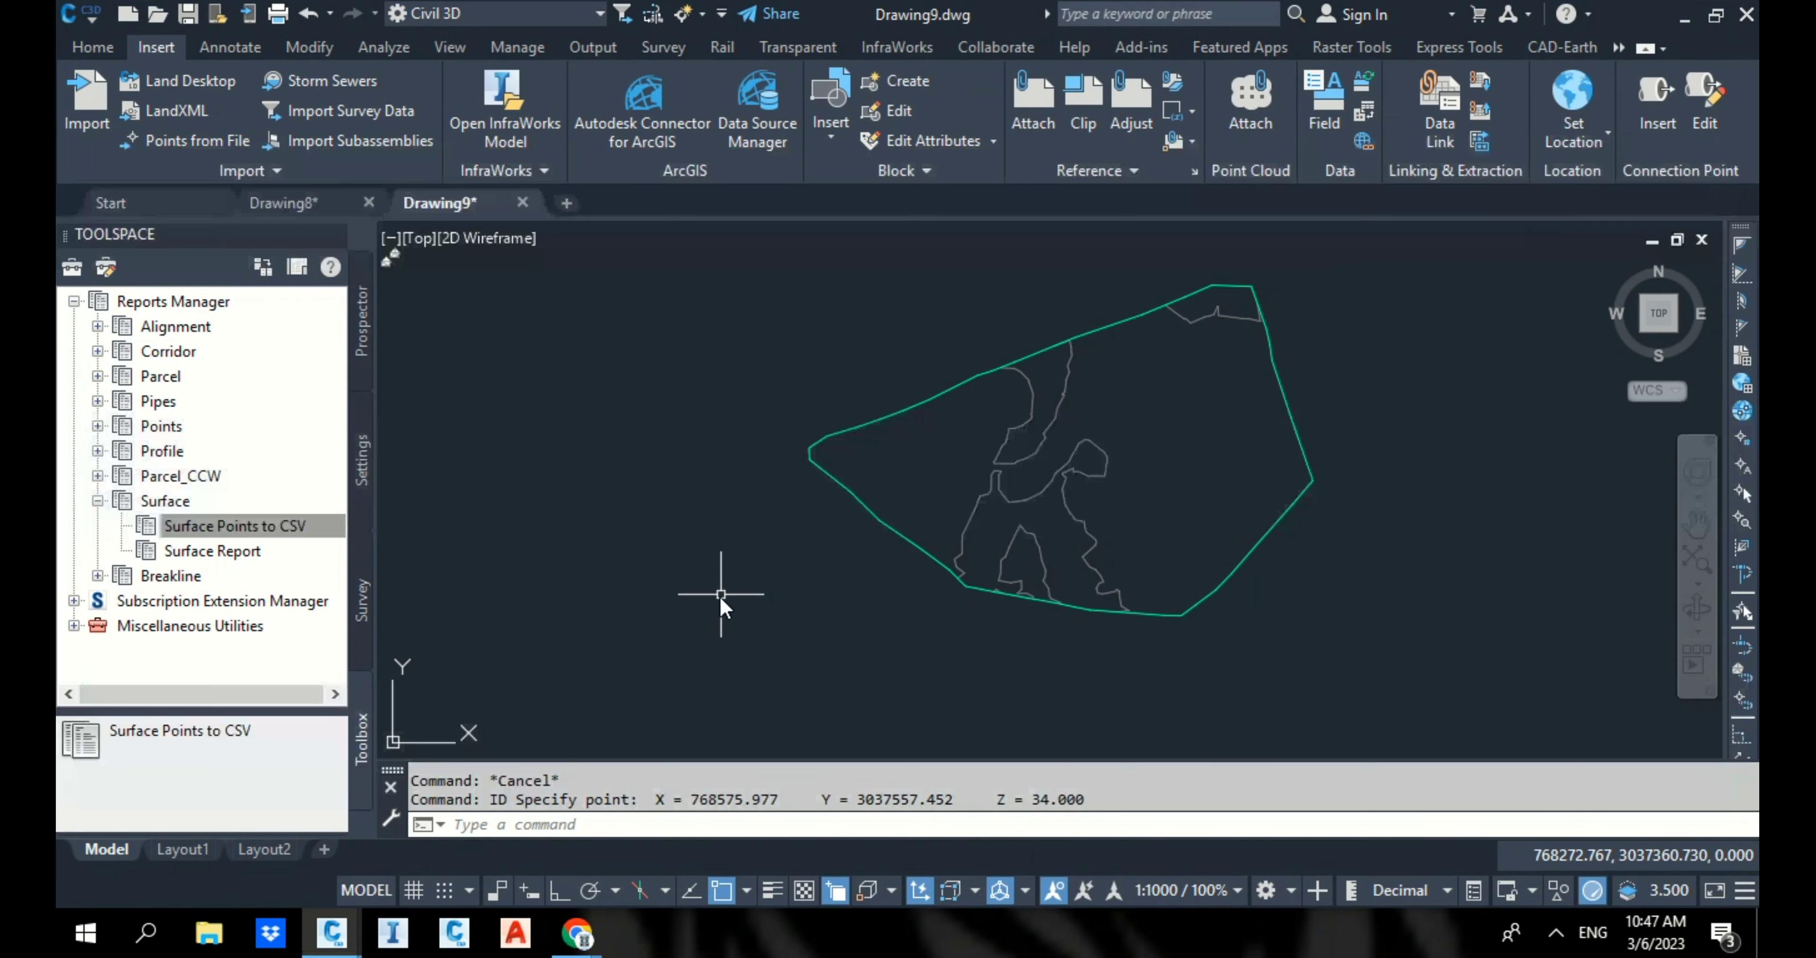
Step: Start a new drawing in Civil 3D and open the Create Points tools from its Points collection
click(563, 204)
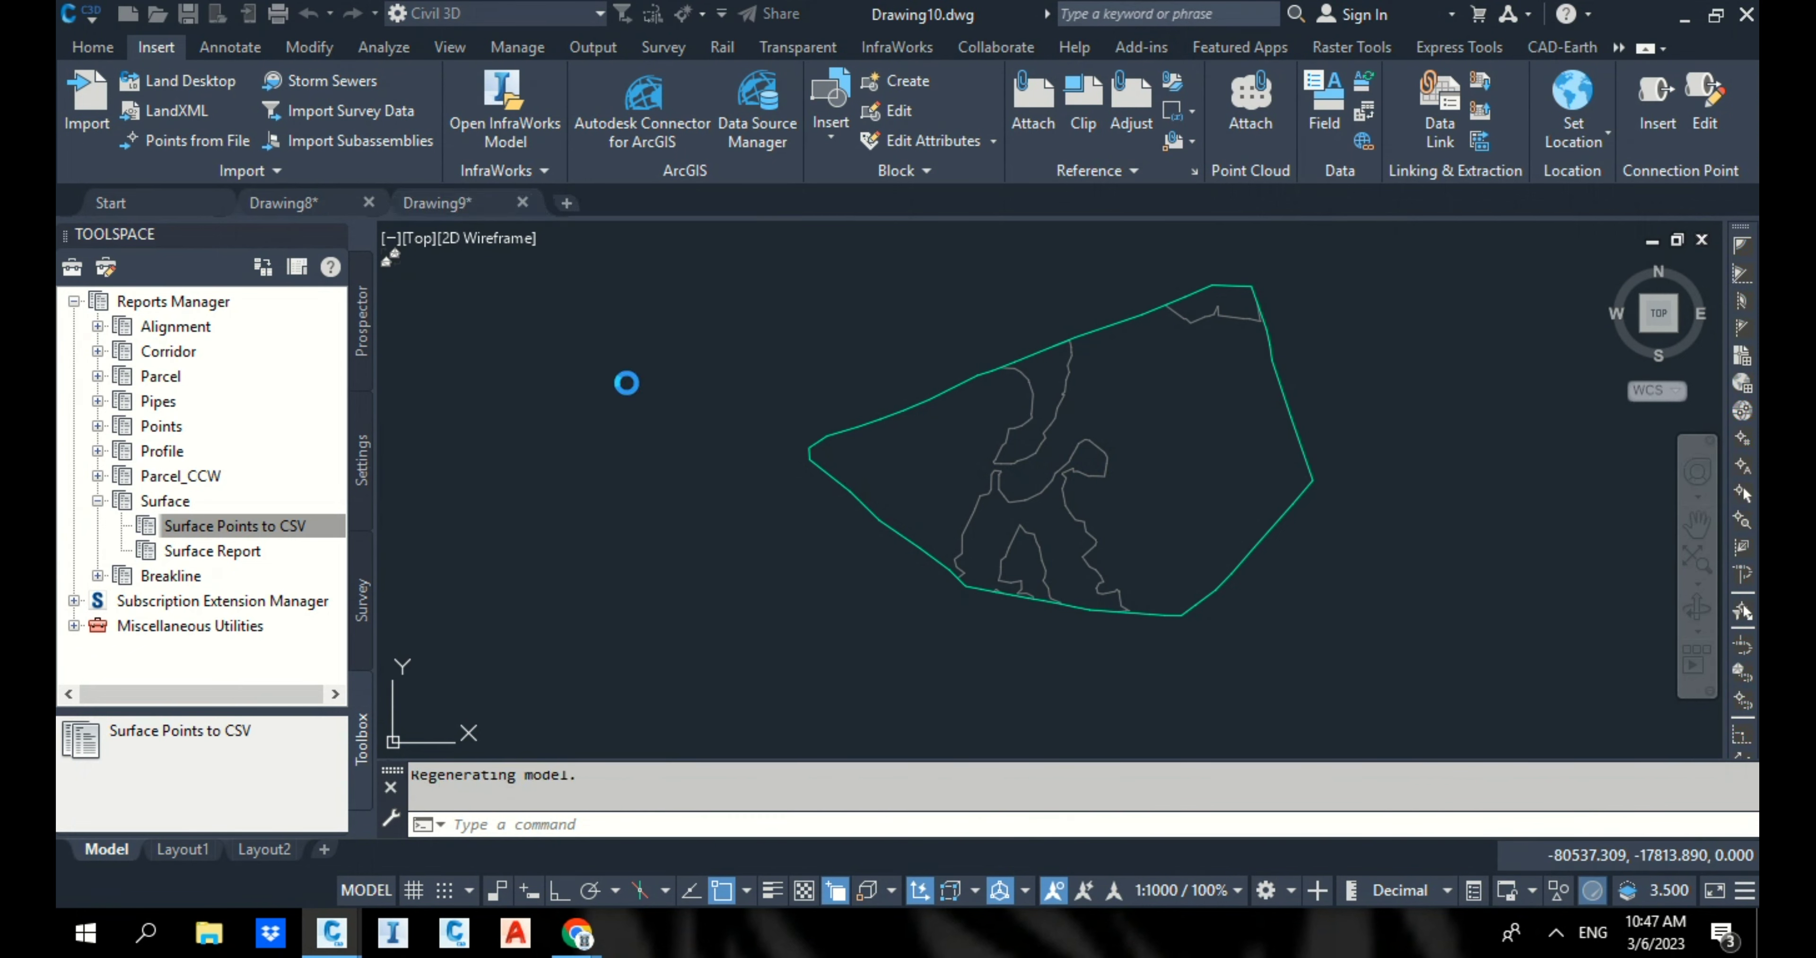
click(75, 302)
click(360, 327)
right_click(179, 355)
click(232, 375)
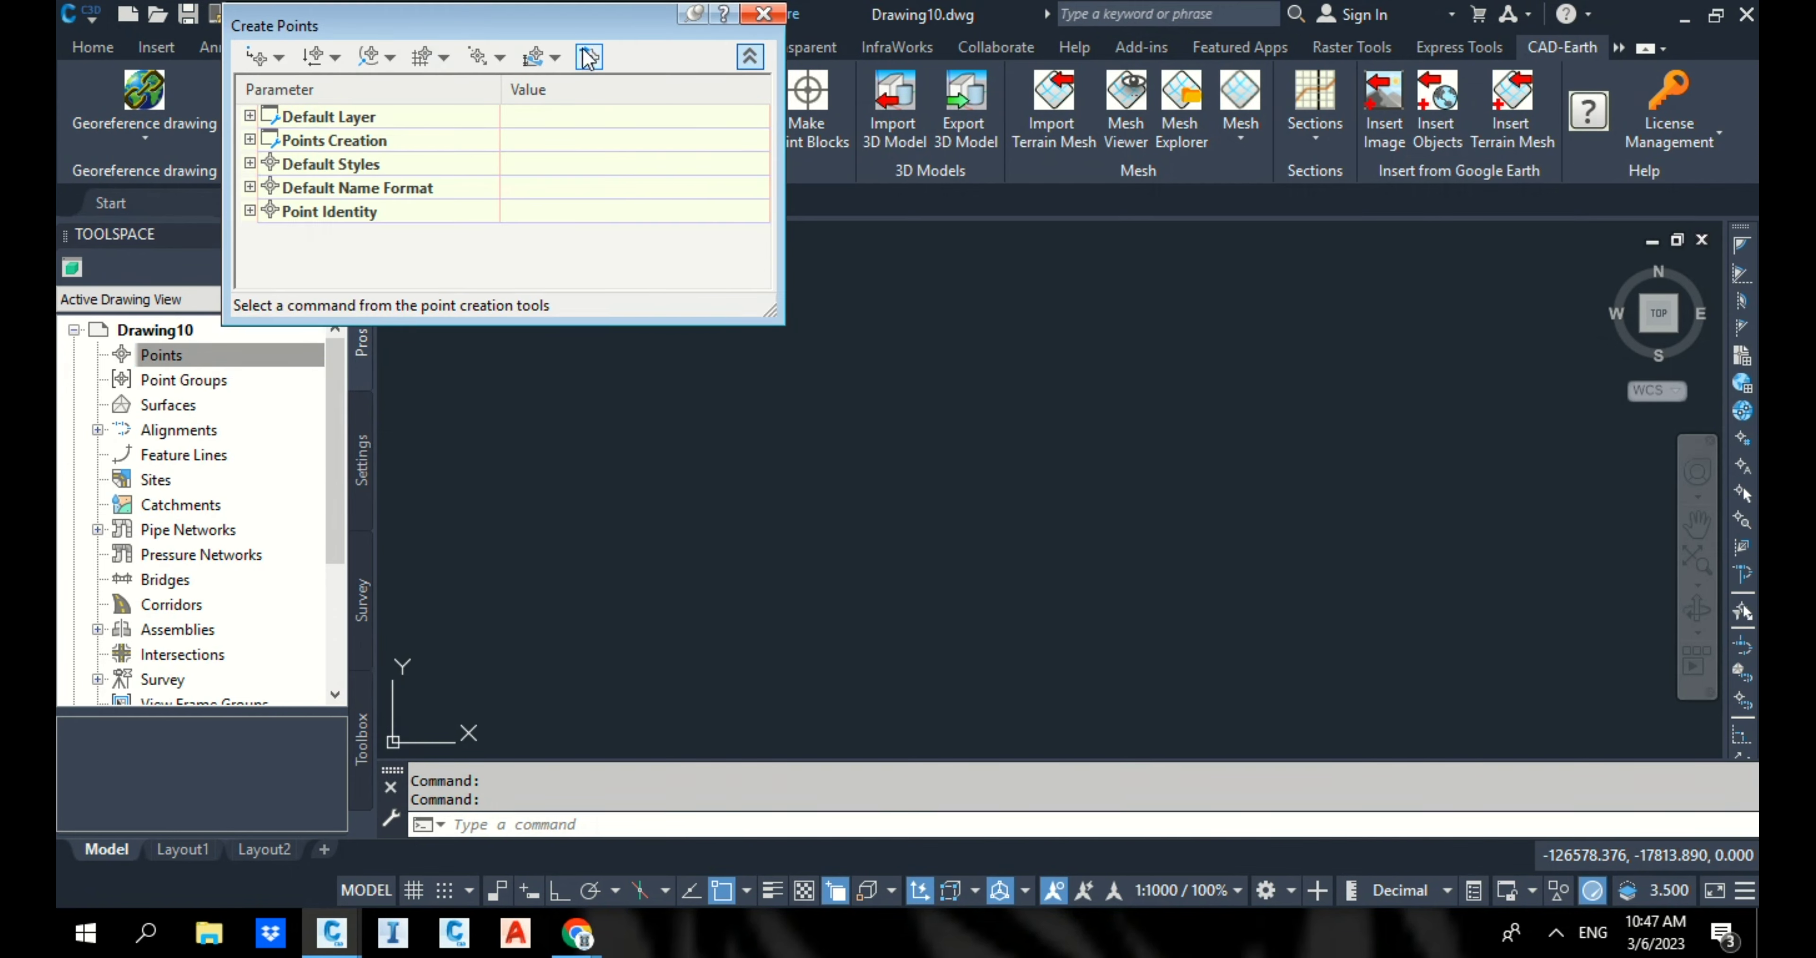
Step: Start Import Points and add the XML POINTS1 CSV file from the Desktop as the source file
click(590, 64)
click(698, 119)
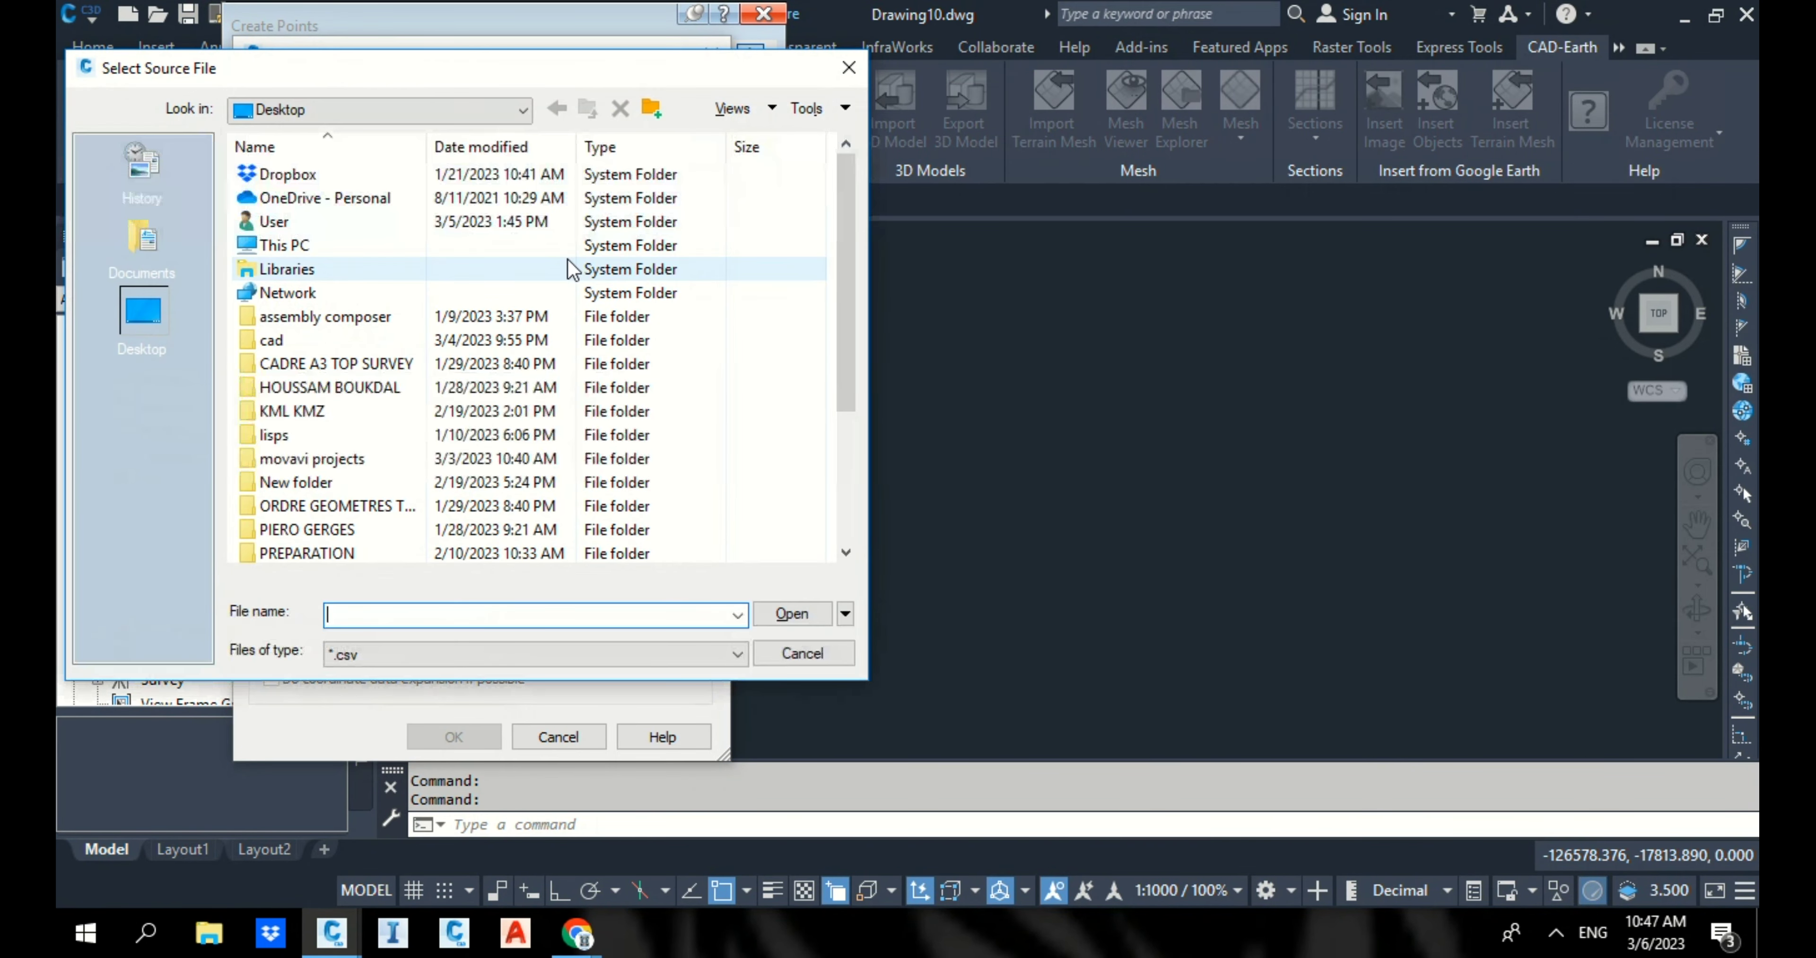
drag(846, 190, 794, 400)
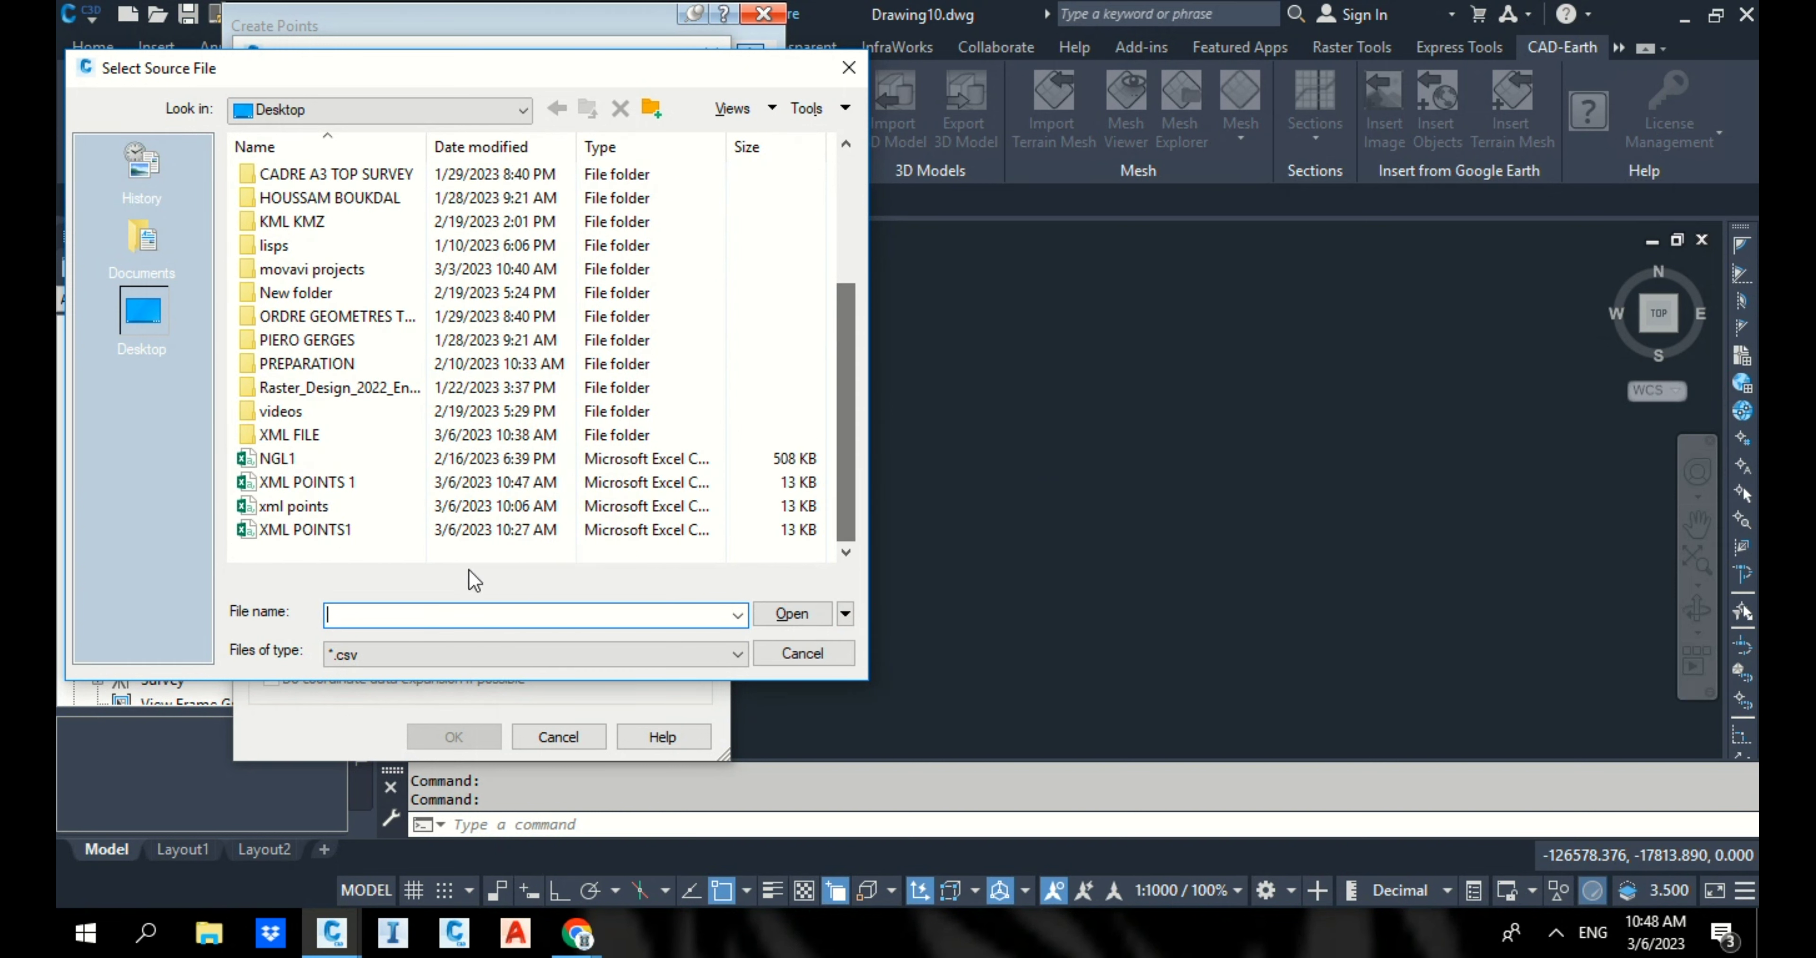
click(303, 530)
click(792, 614)
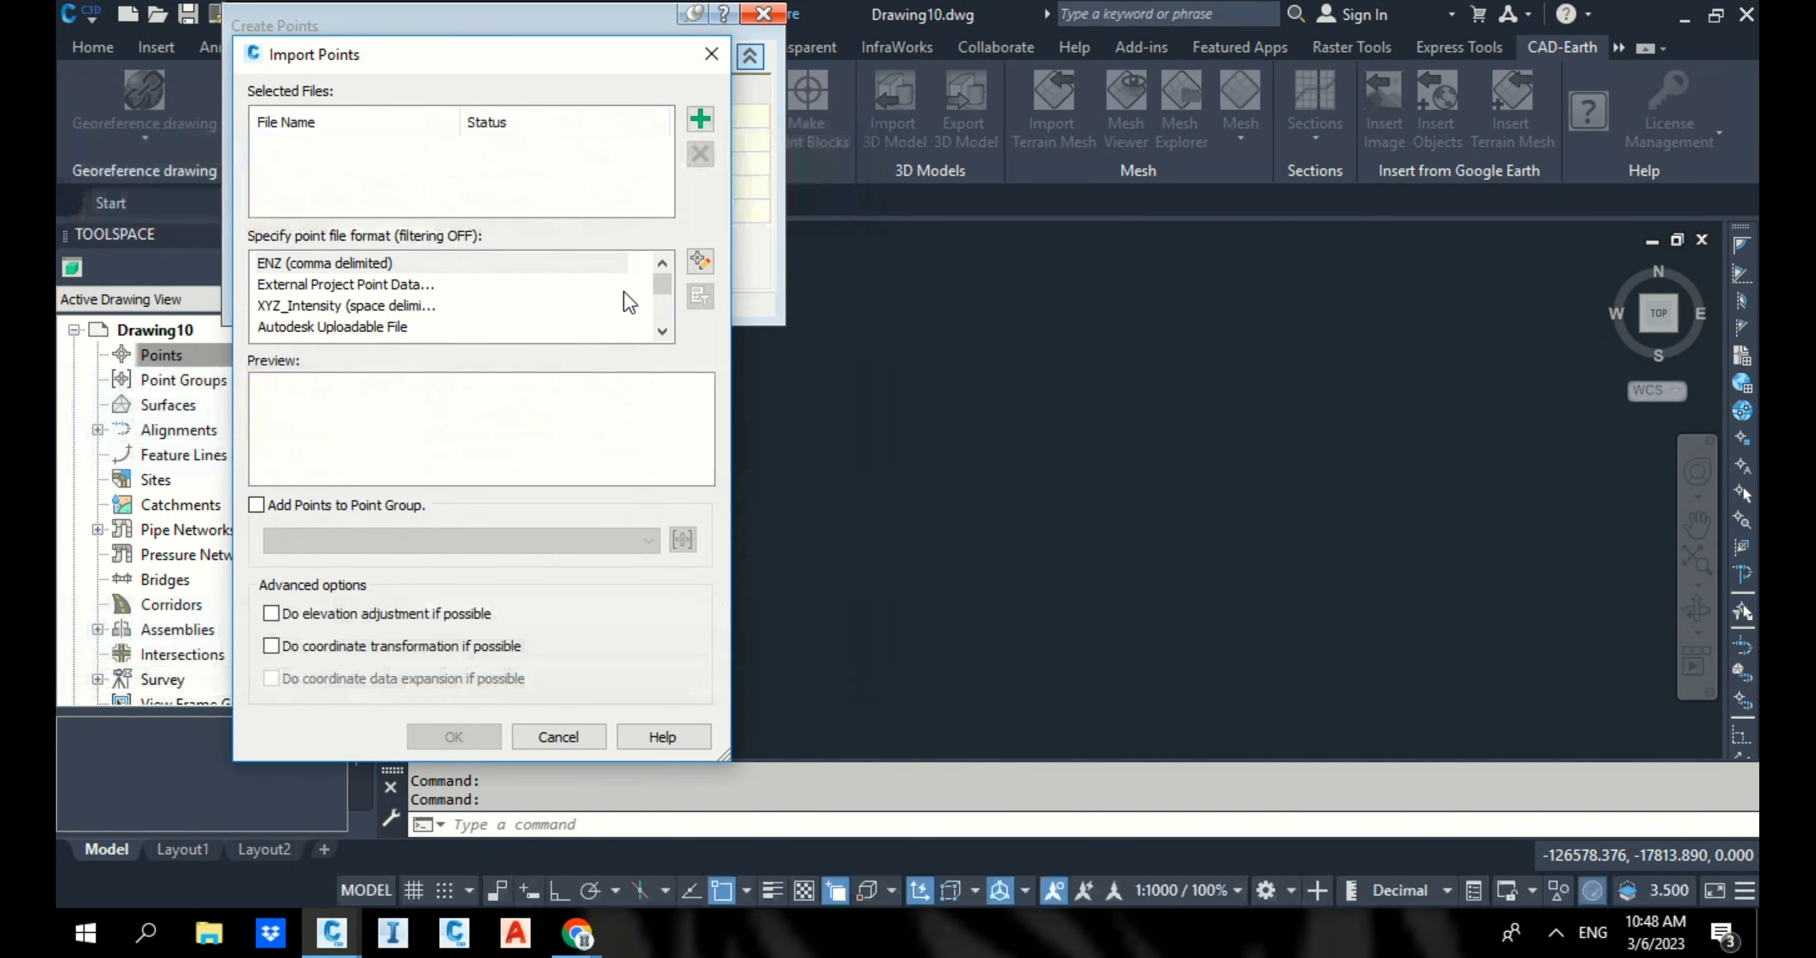
Step: Choose PENZ (comma delimited) as the point file format for the imported CSV
drag(664, 296, 664, 320)
click(662, 263)
click(662, 264)
click(664, 262)
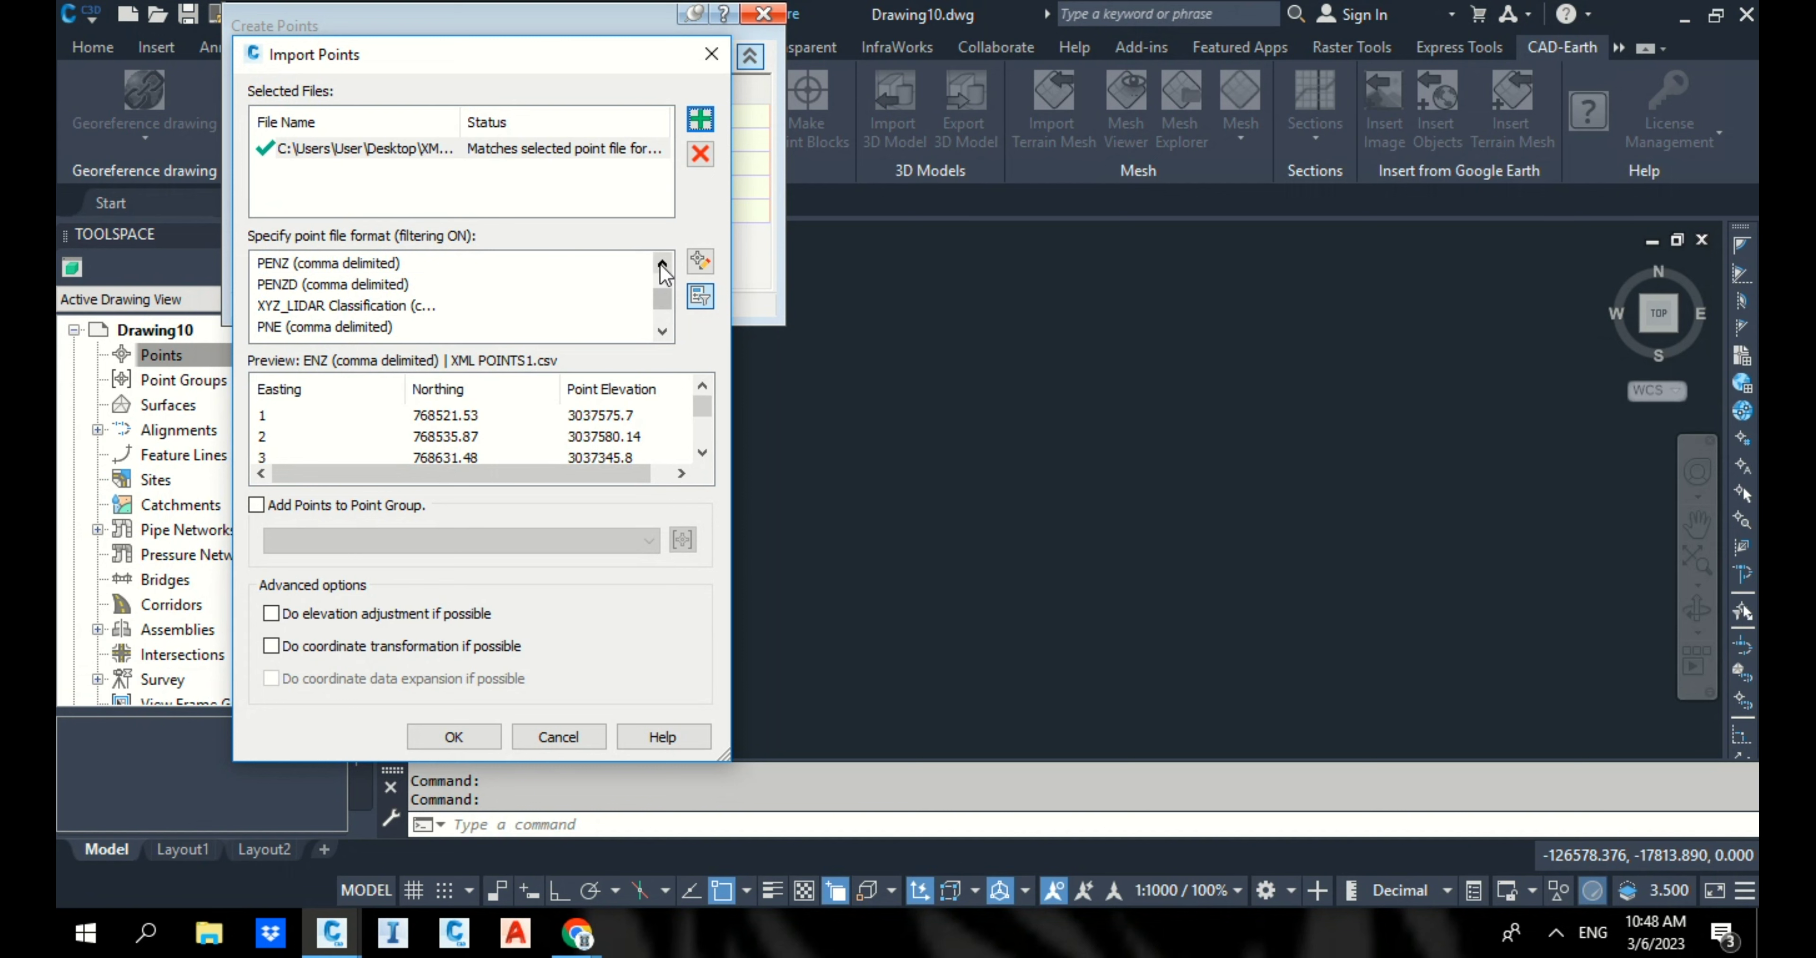
click(352, 263)
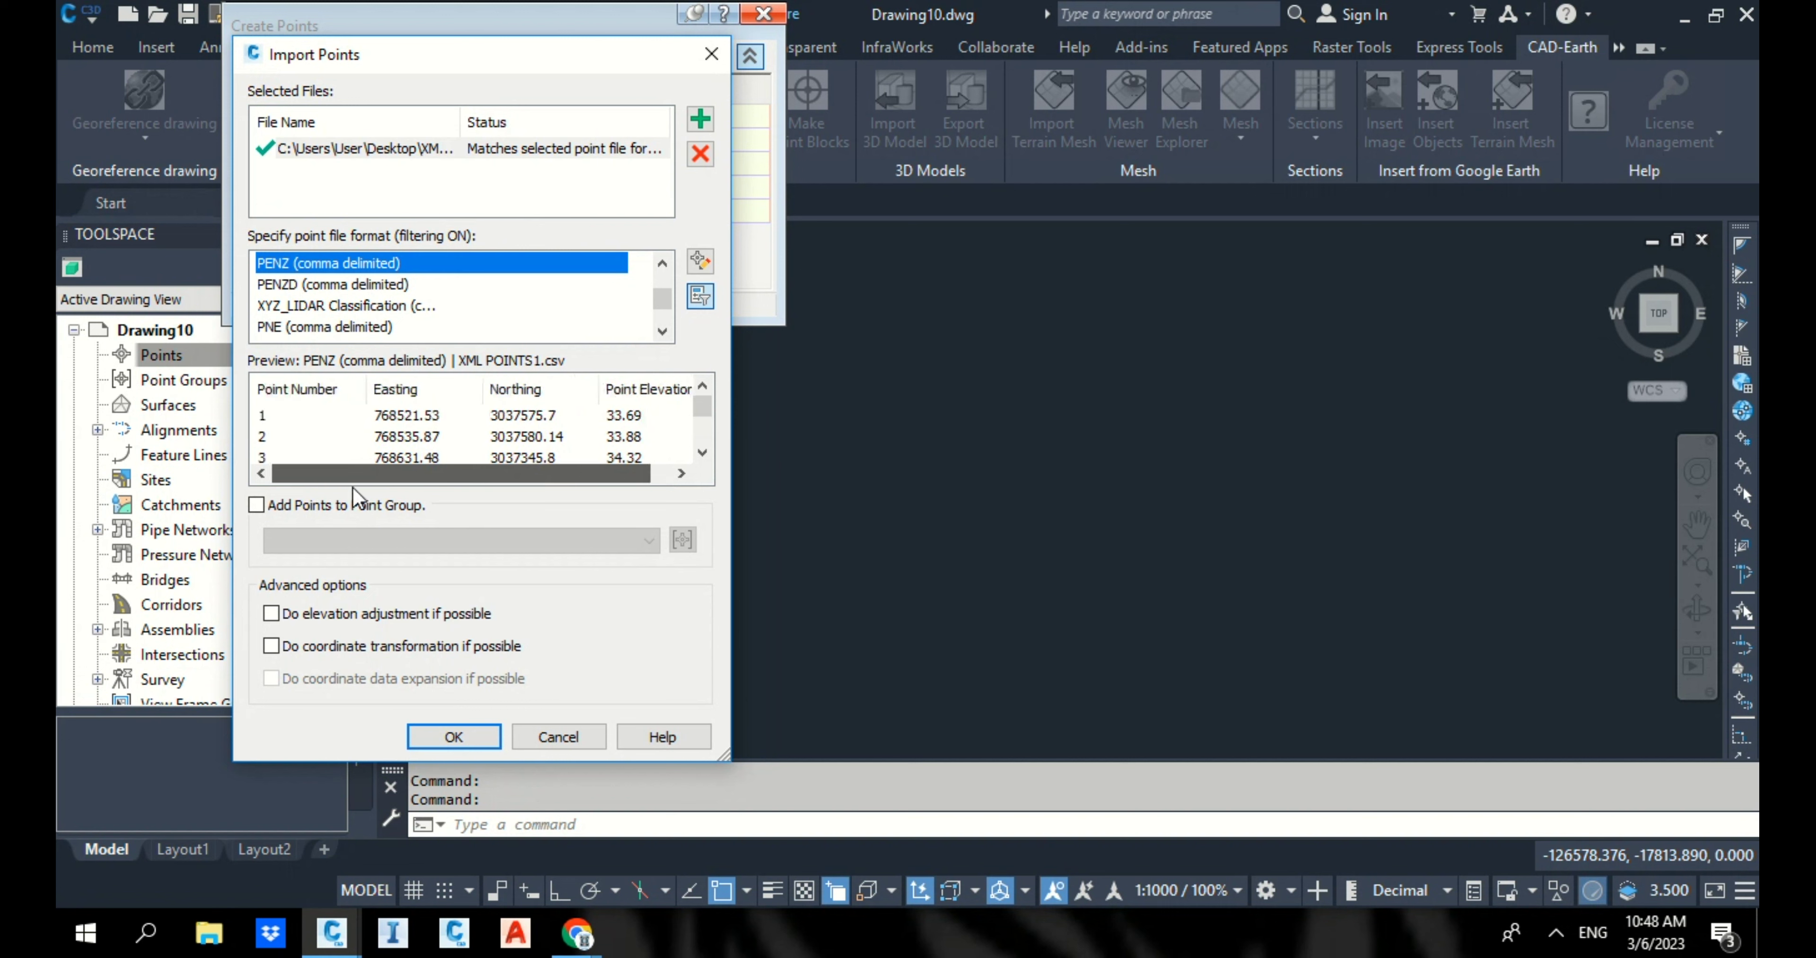
Step: Import the points into a new point group named SURFACE POINTS and close the Create Points tools
click(255, 505)
click(681, 540)
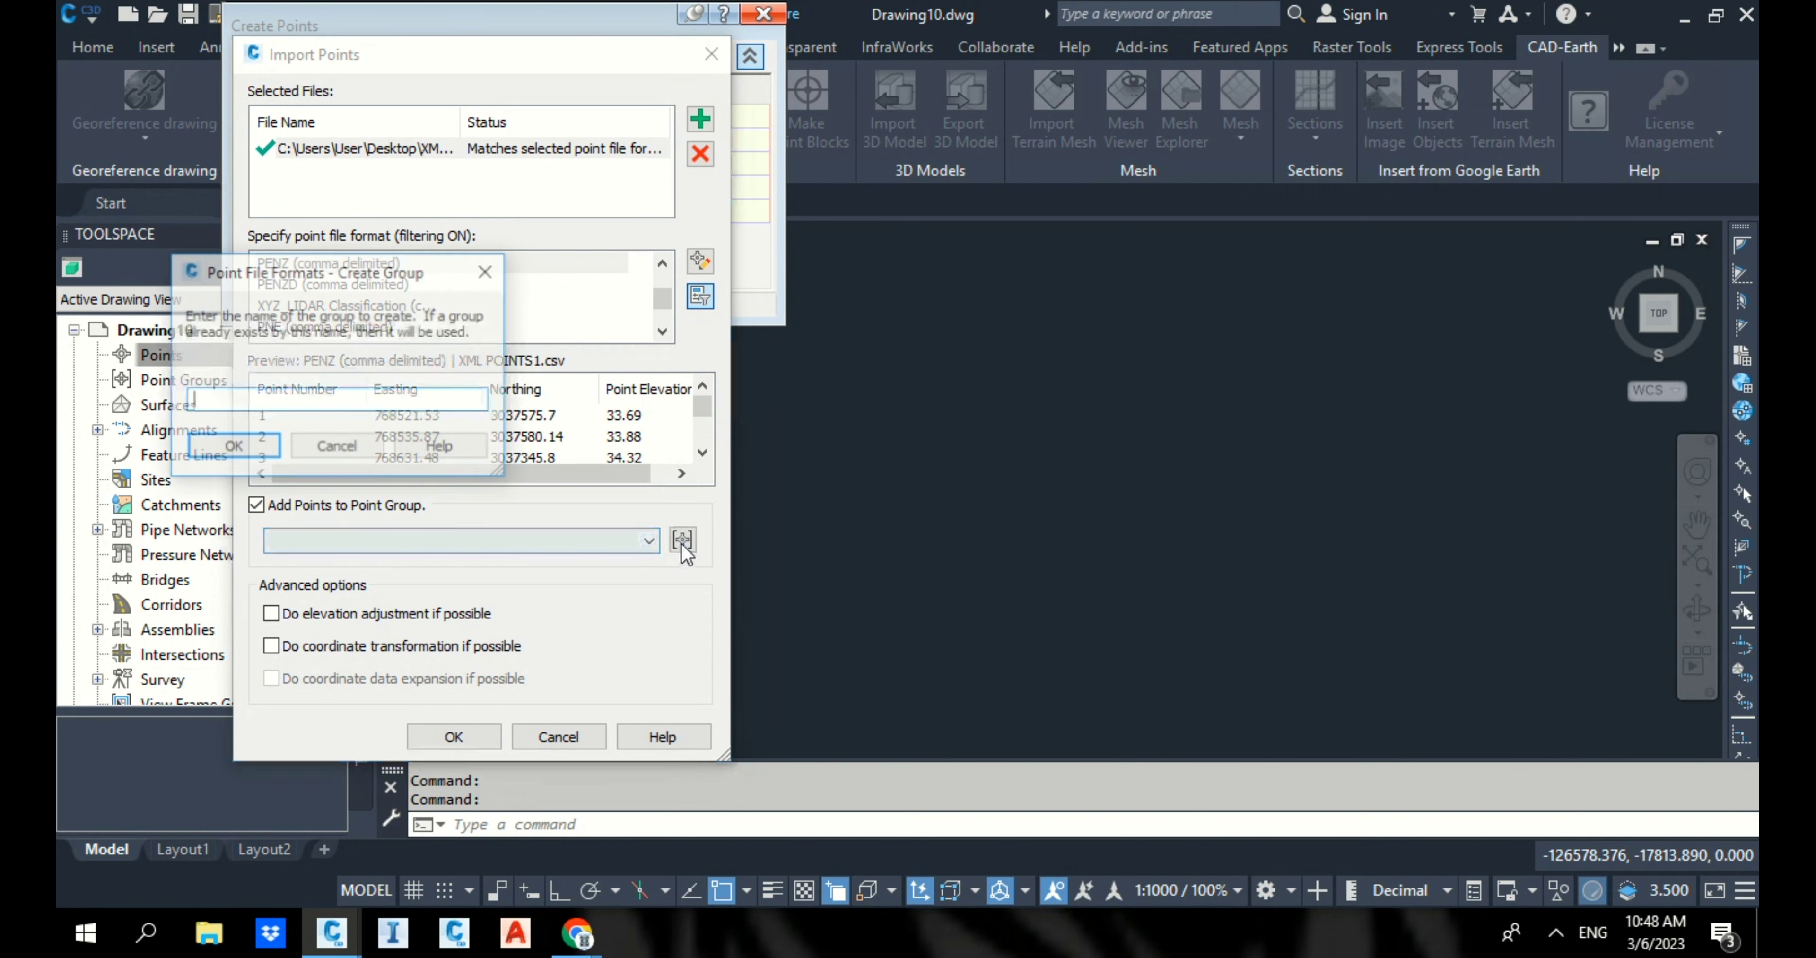
text(SURFACE POINTS)
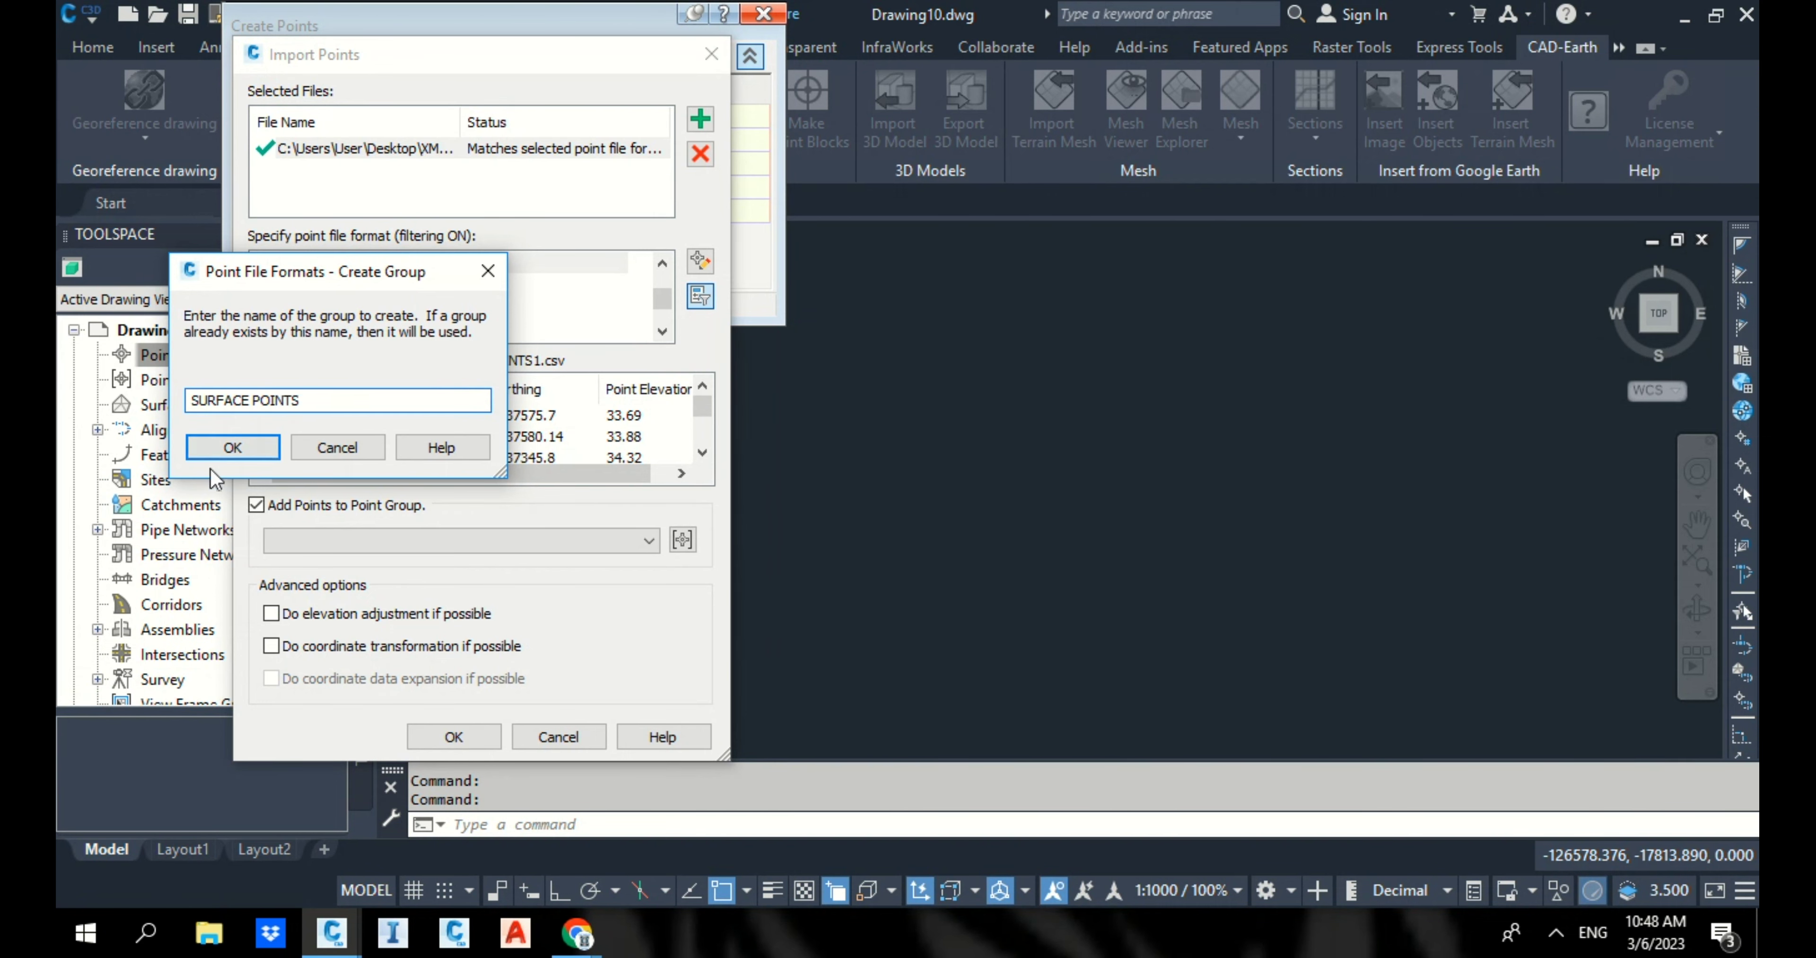
click(212, 448)
click(493, 734)
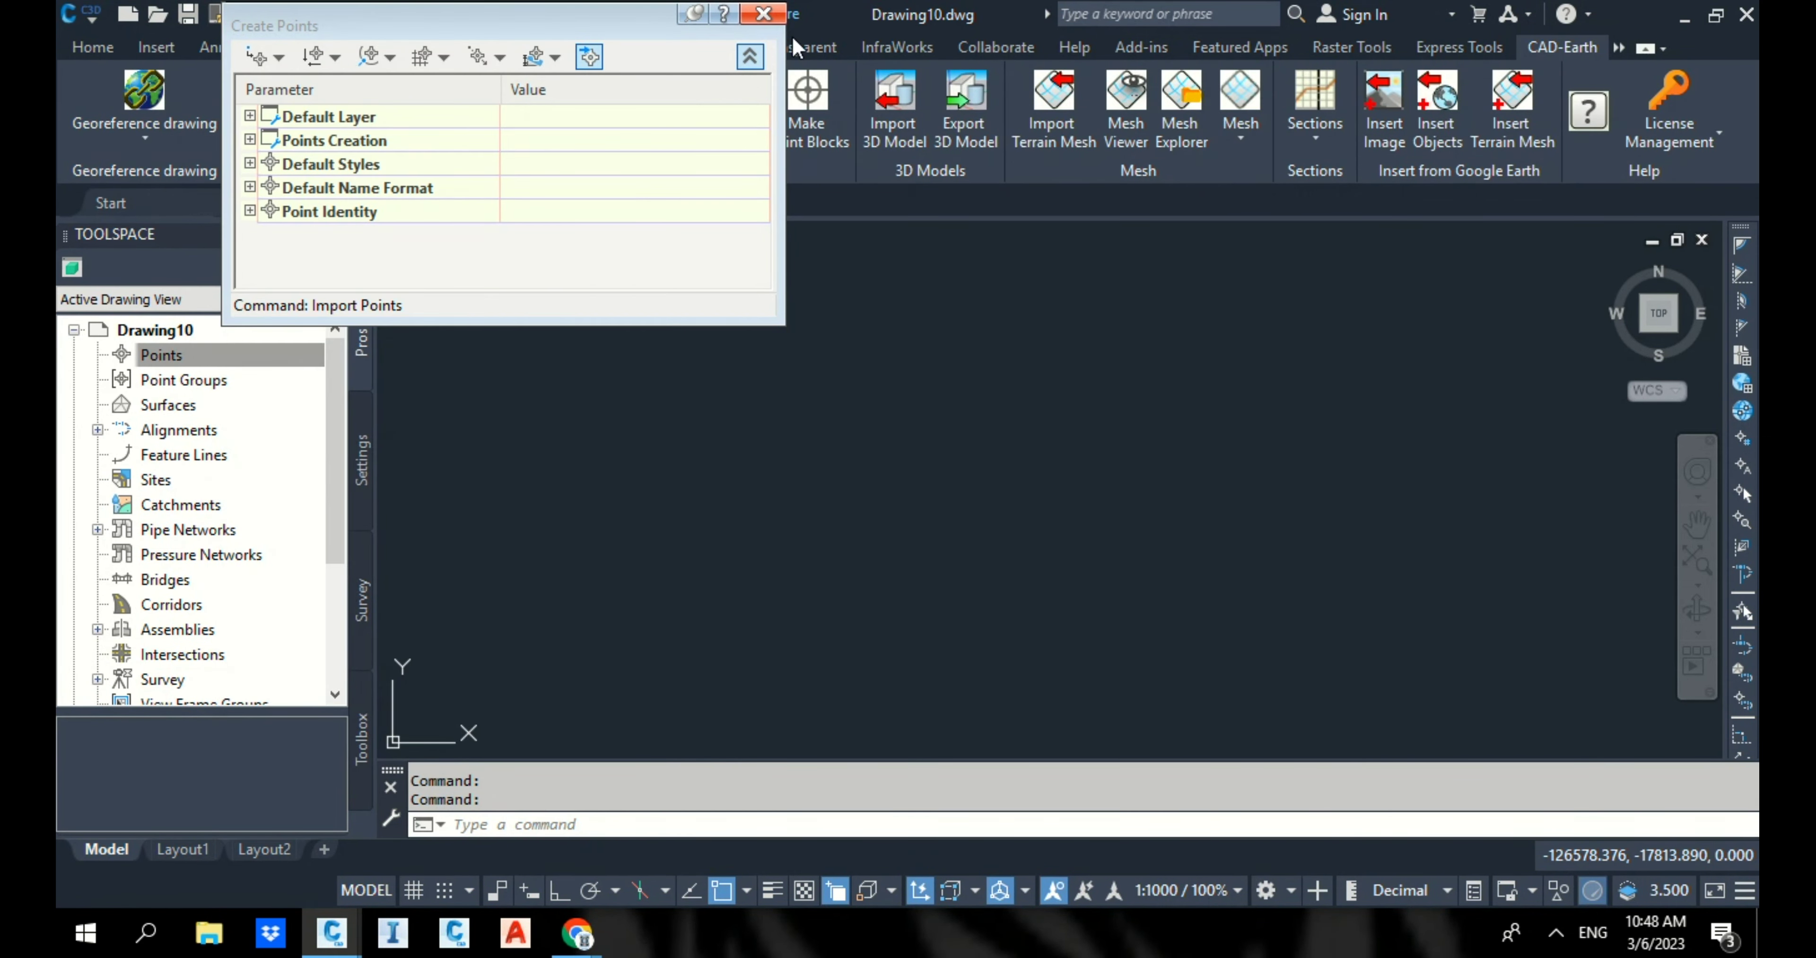
click(763, 14)
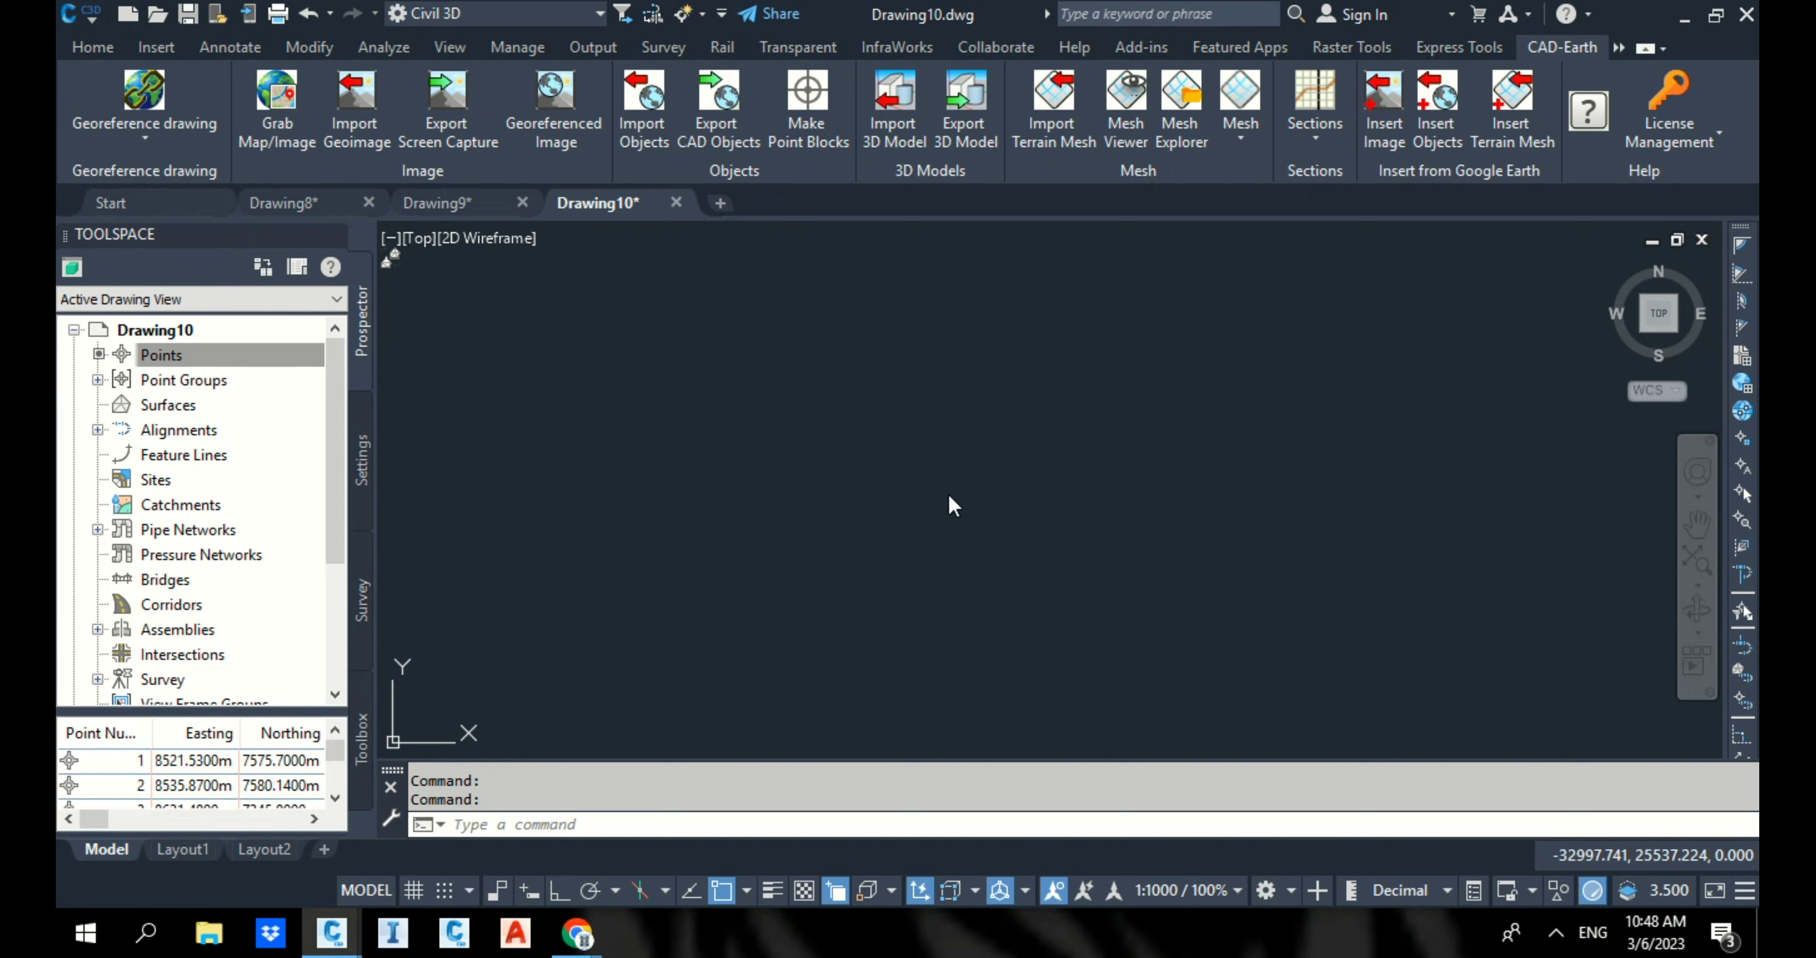
middle_click(936, 422)
middle_click(937, 423)
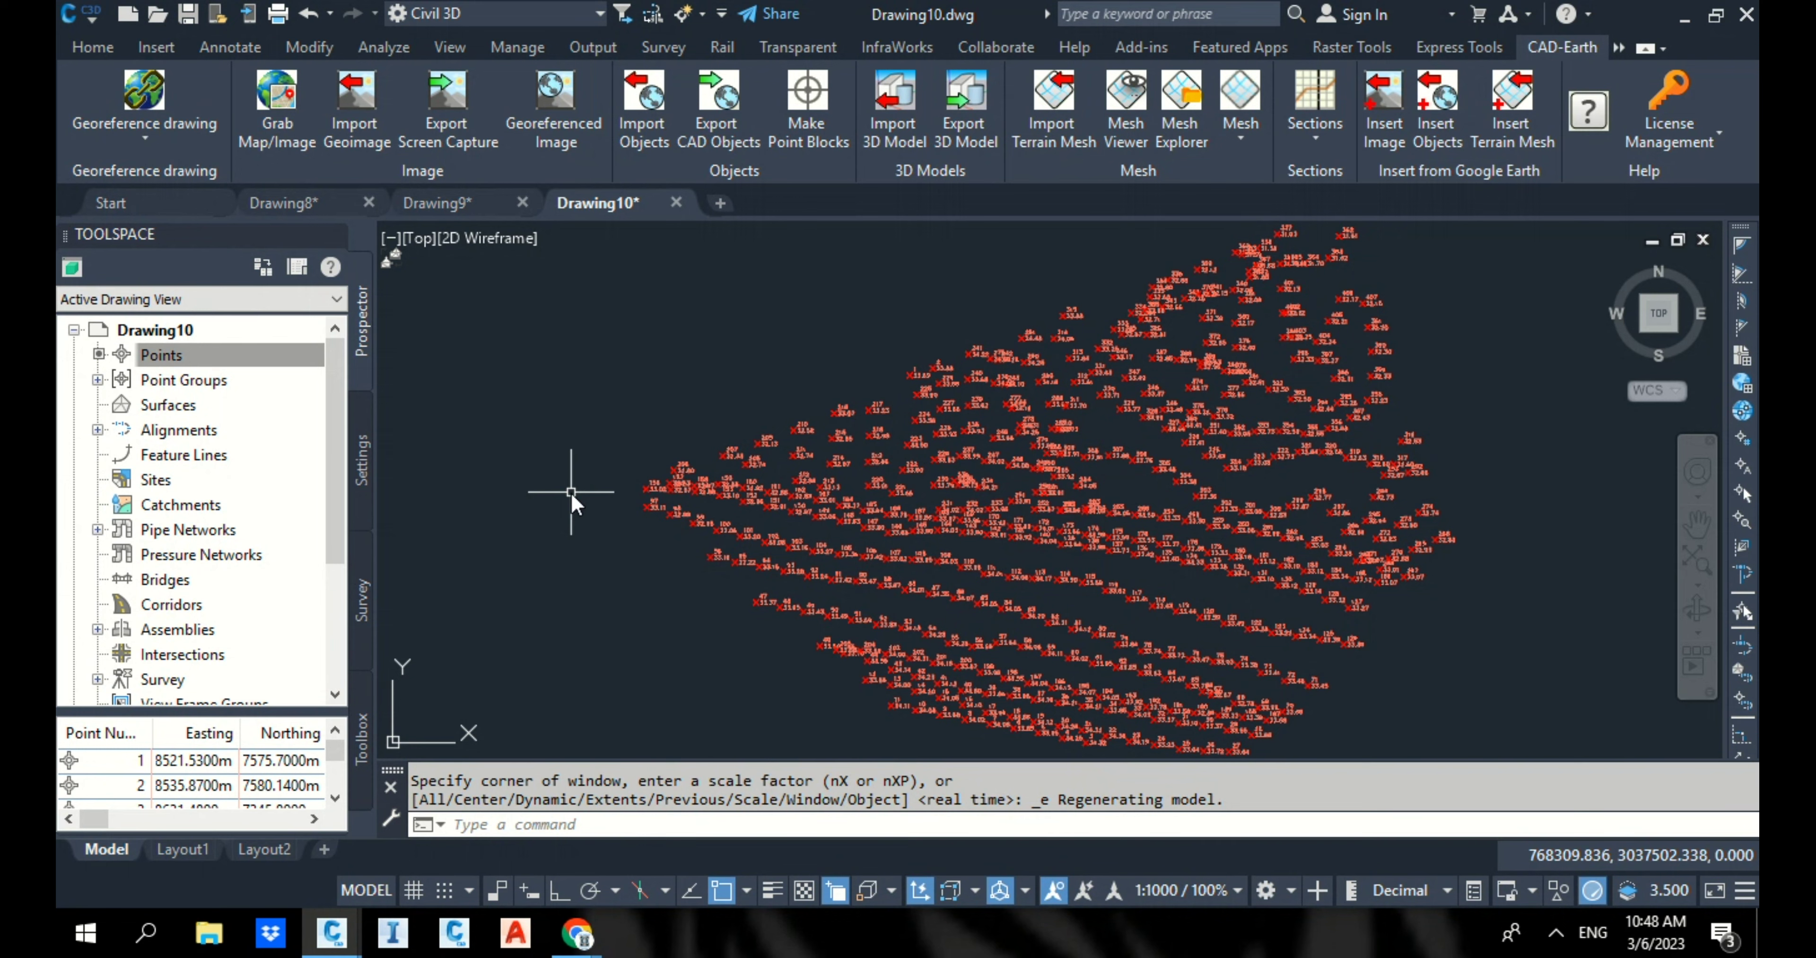
Step: Import the STANDARD SURFACE LandXML file from the XML FILE folder into the drawing
click(83, 48)
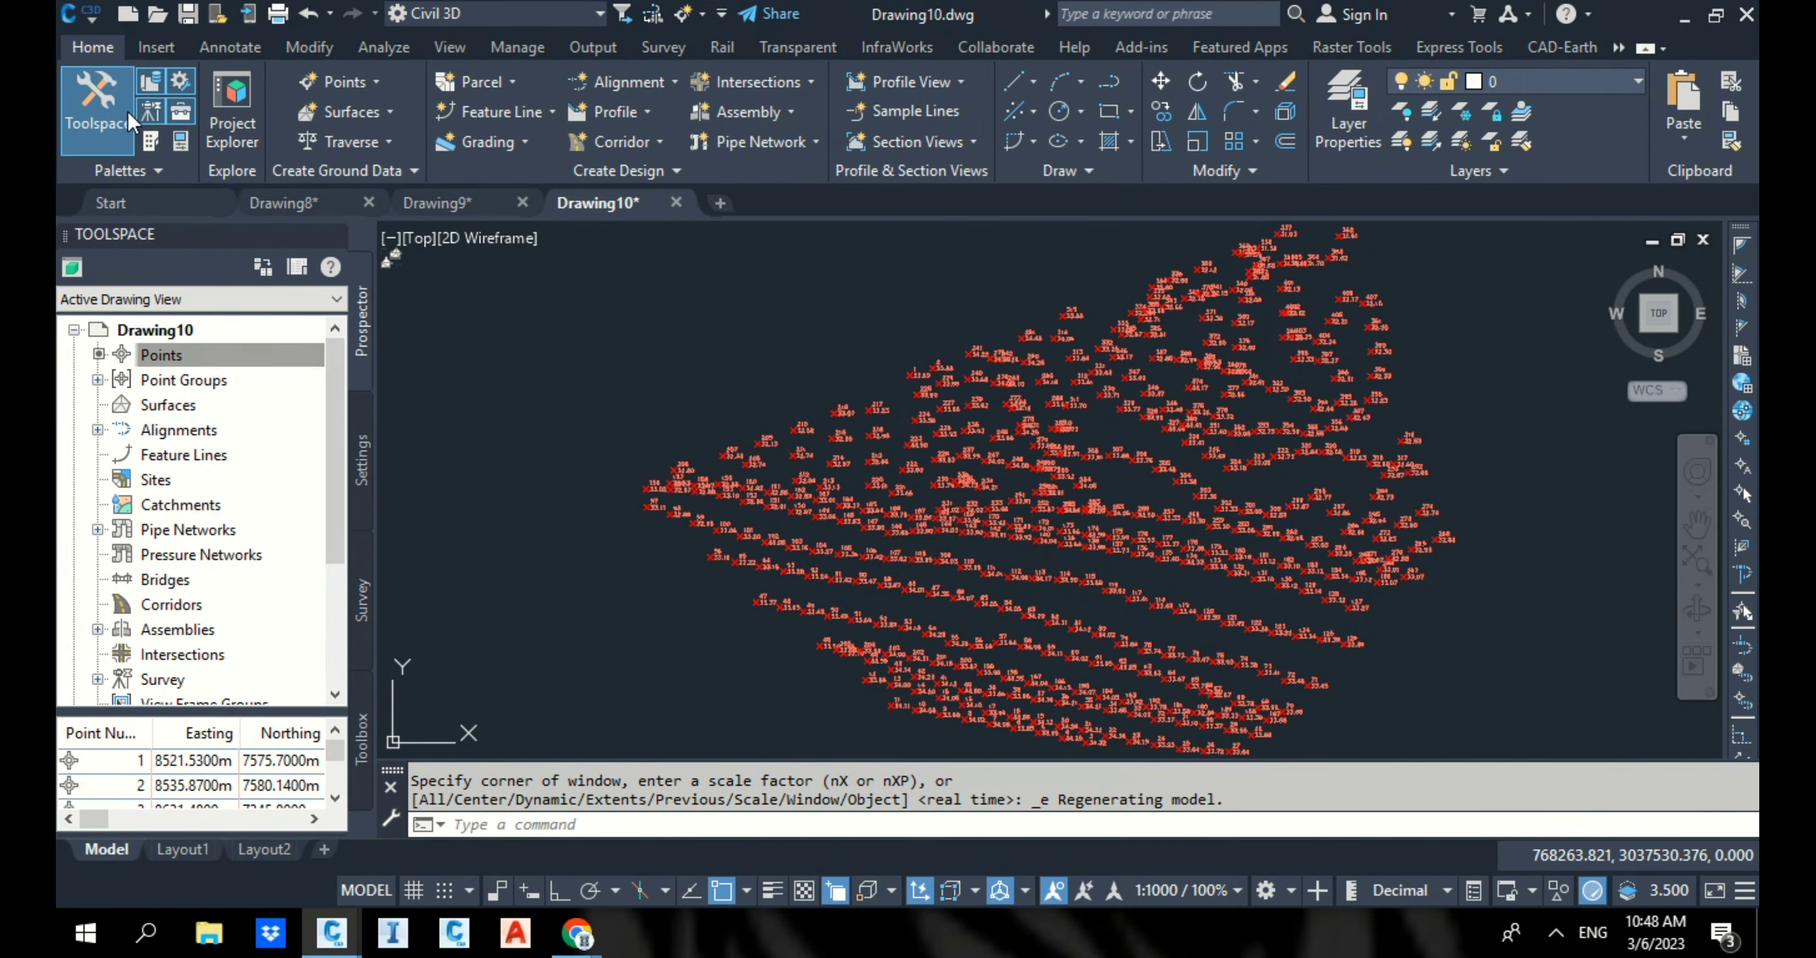
click(158, 48)
click(197, 117)
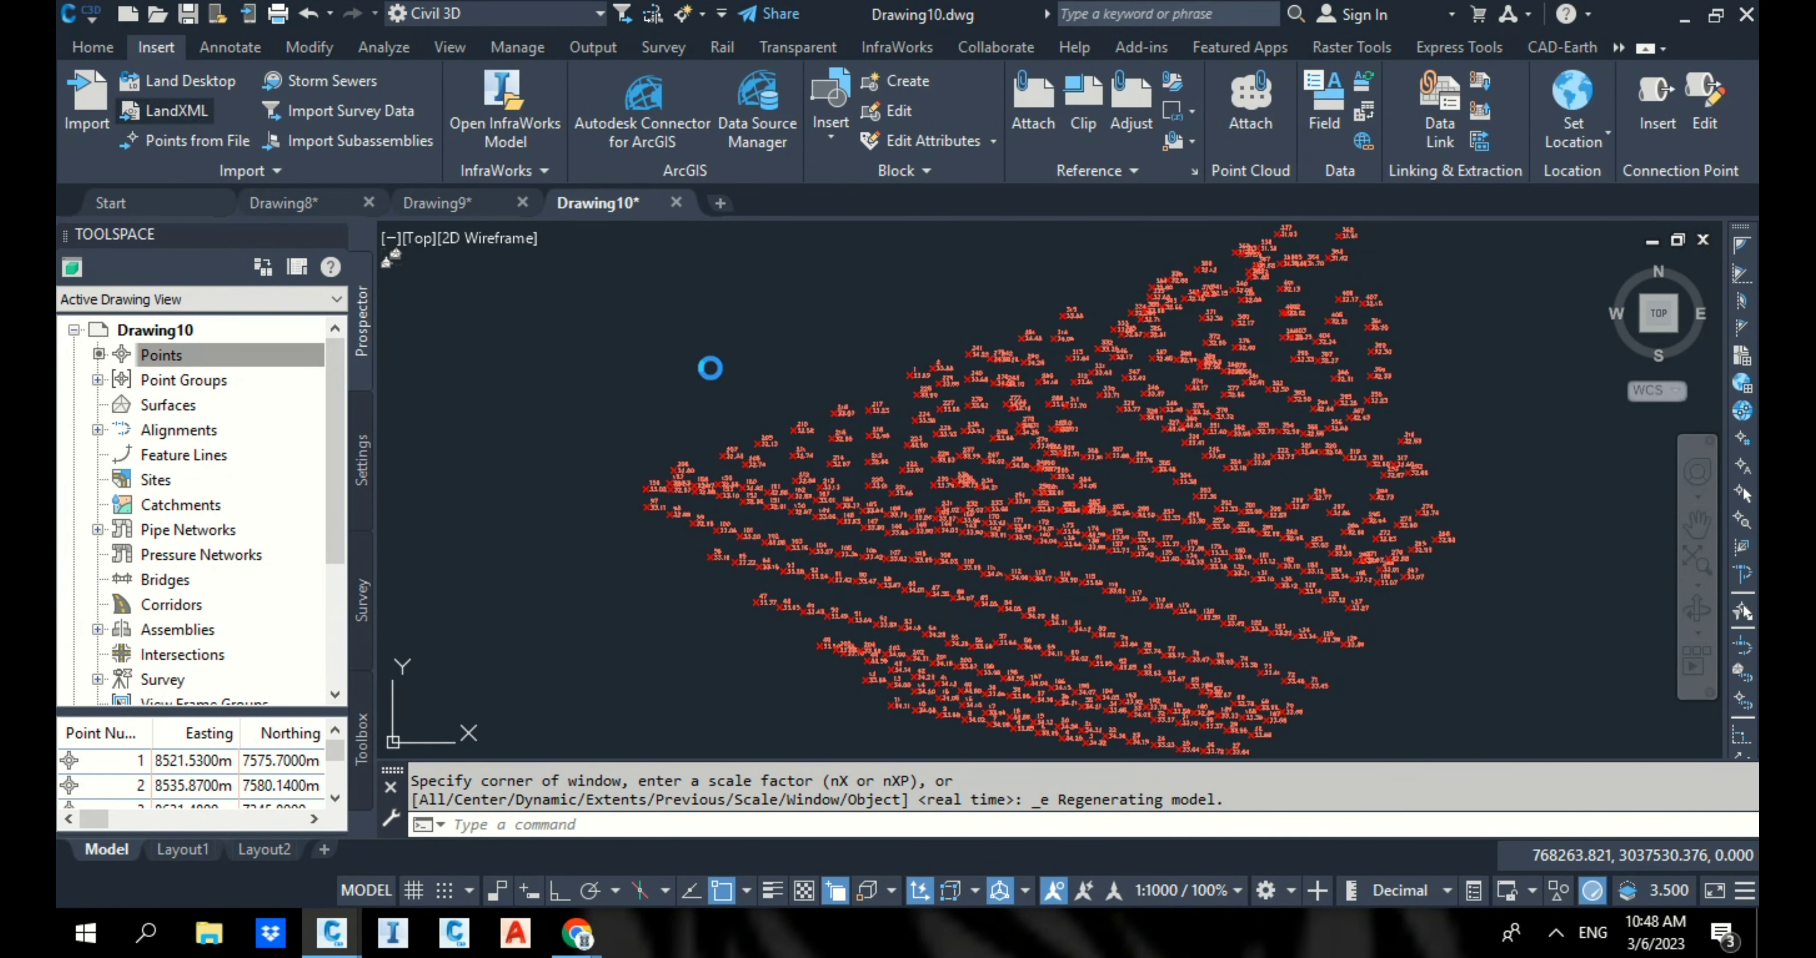
click(768, 448)
click(1233, 698)
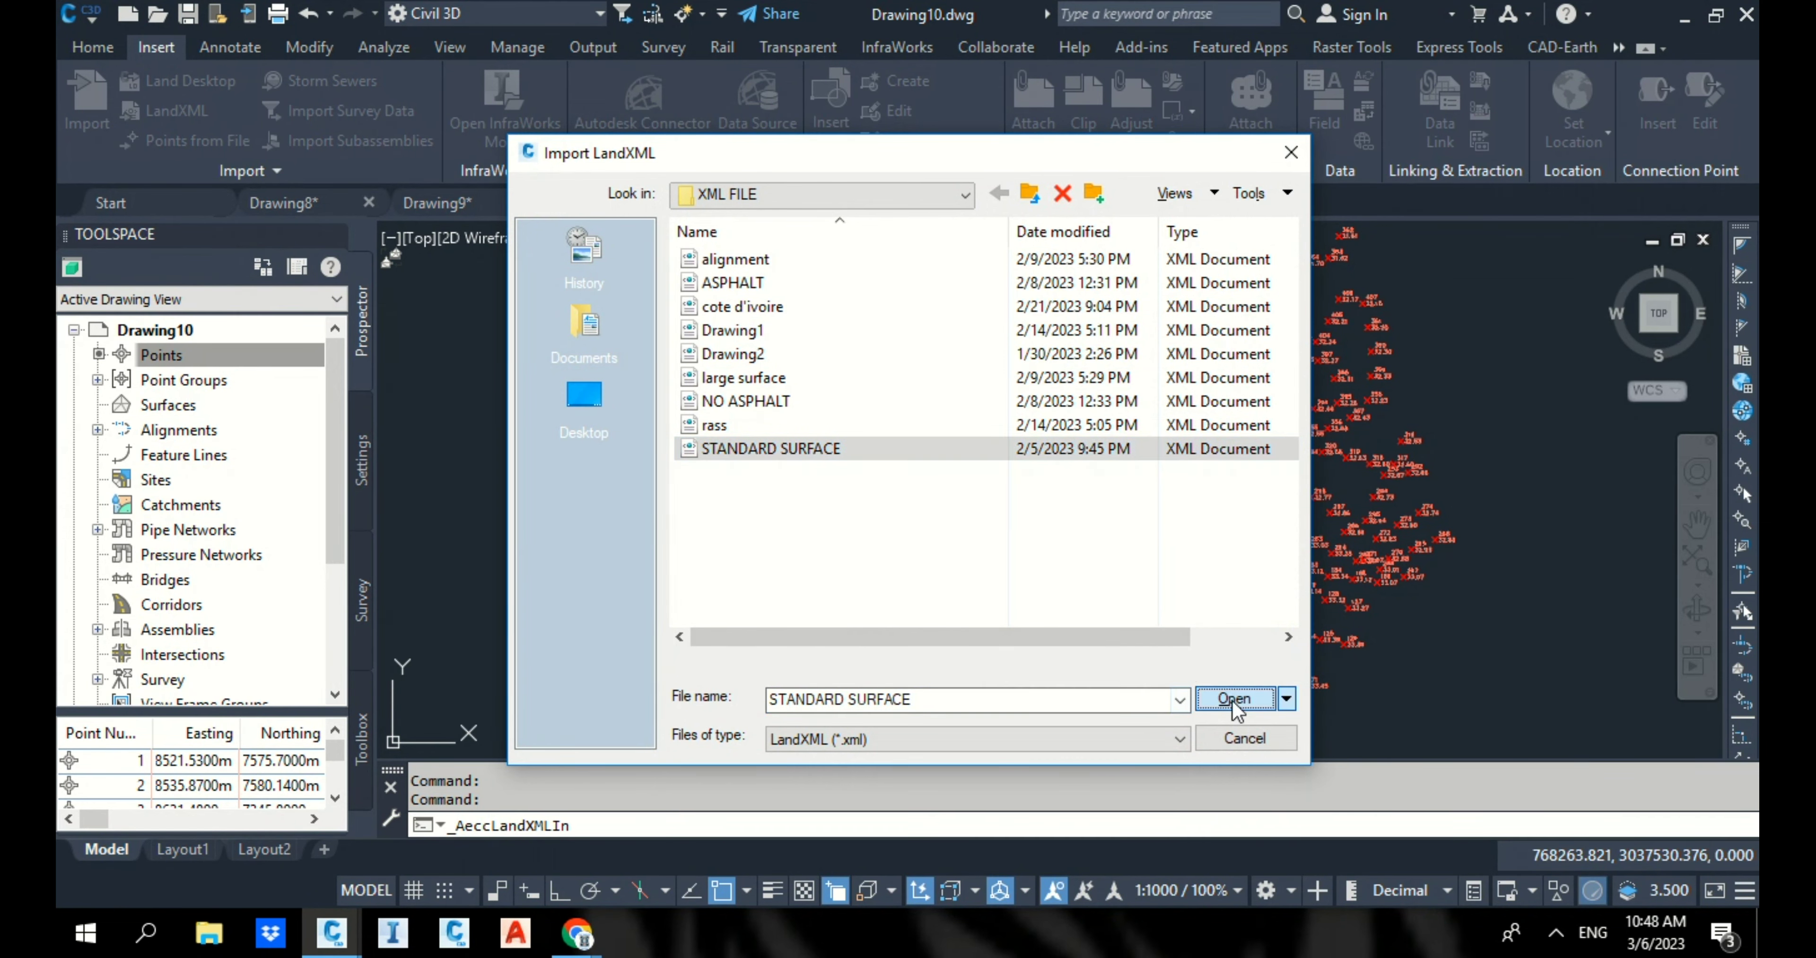
click(908, 656)
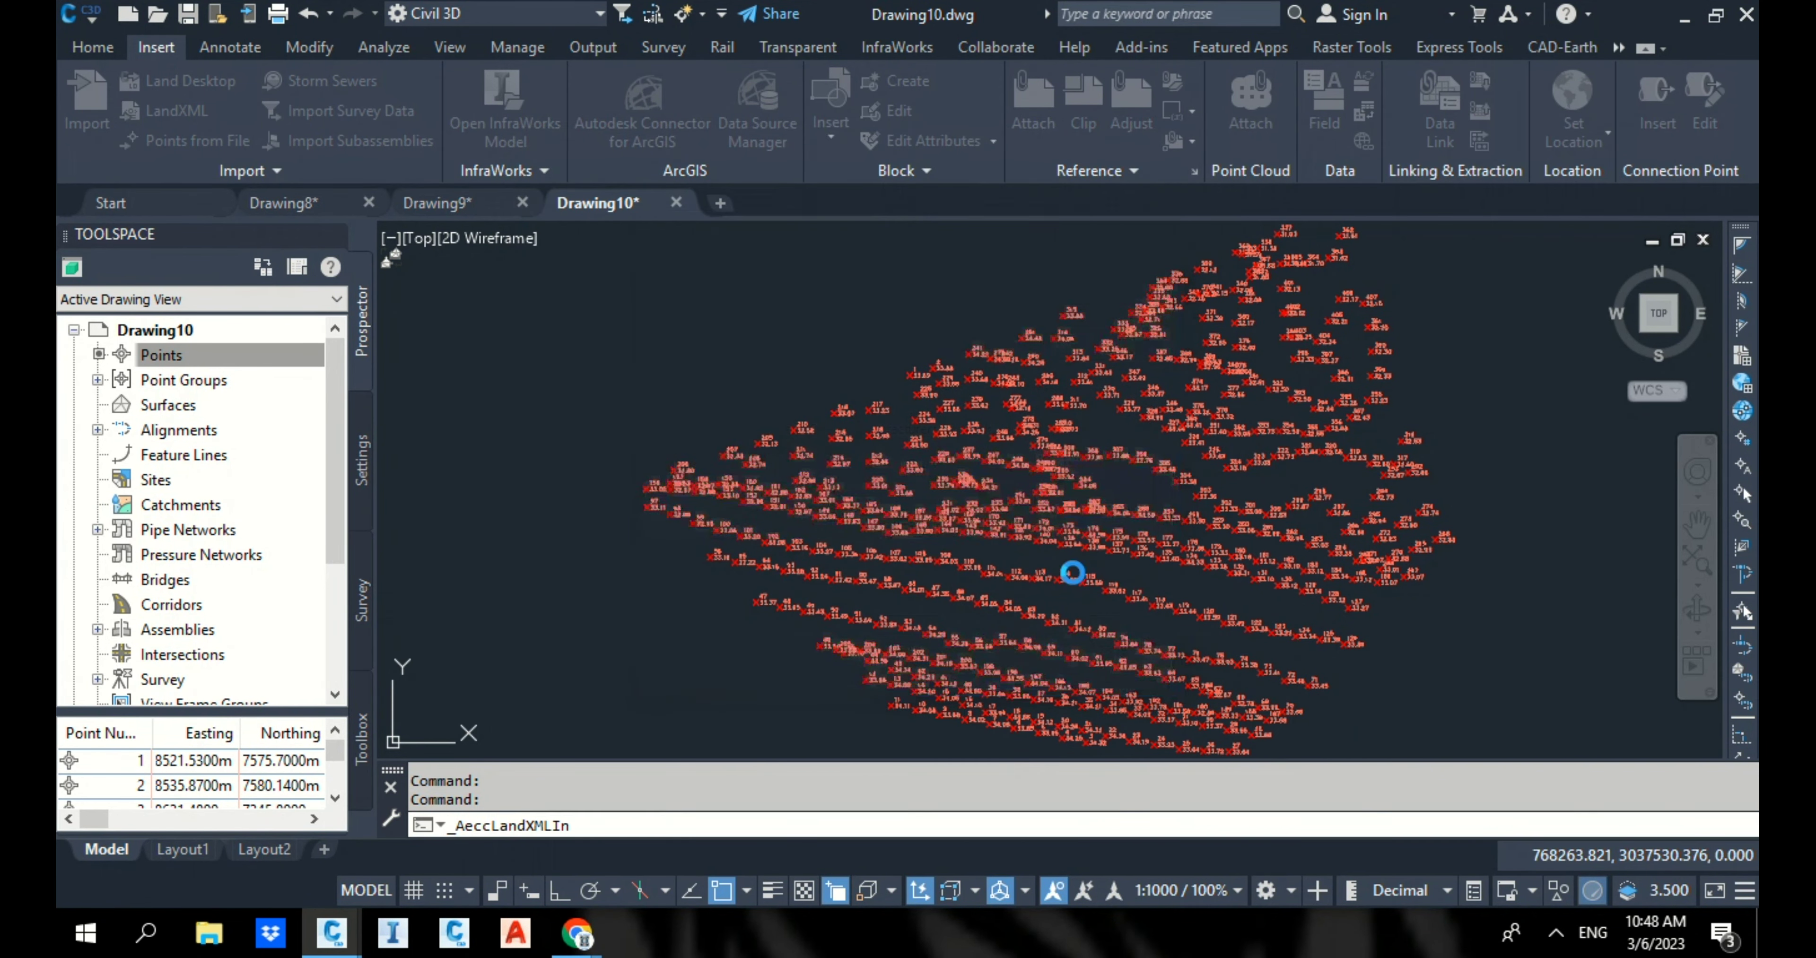
Step: Set the imported EG surface's style to Contours and Triangles in its surface properties
click(1408, 478)
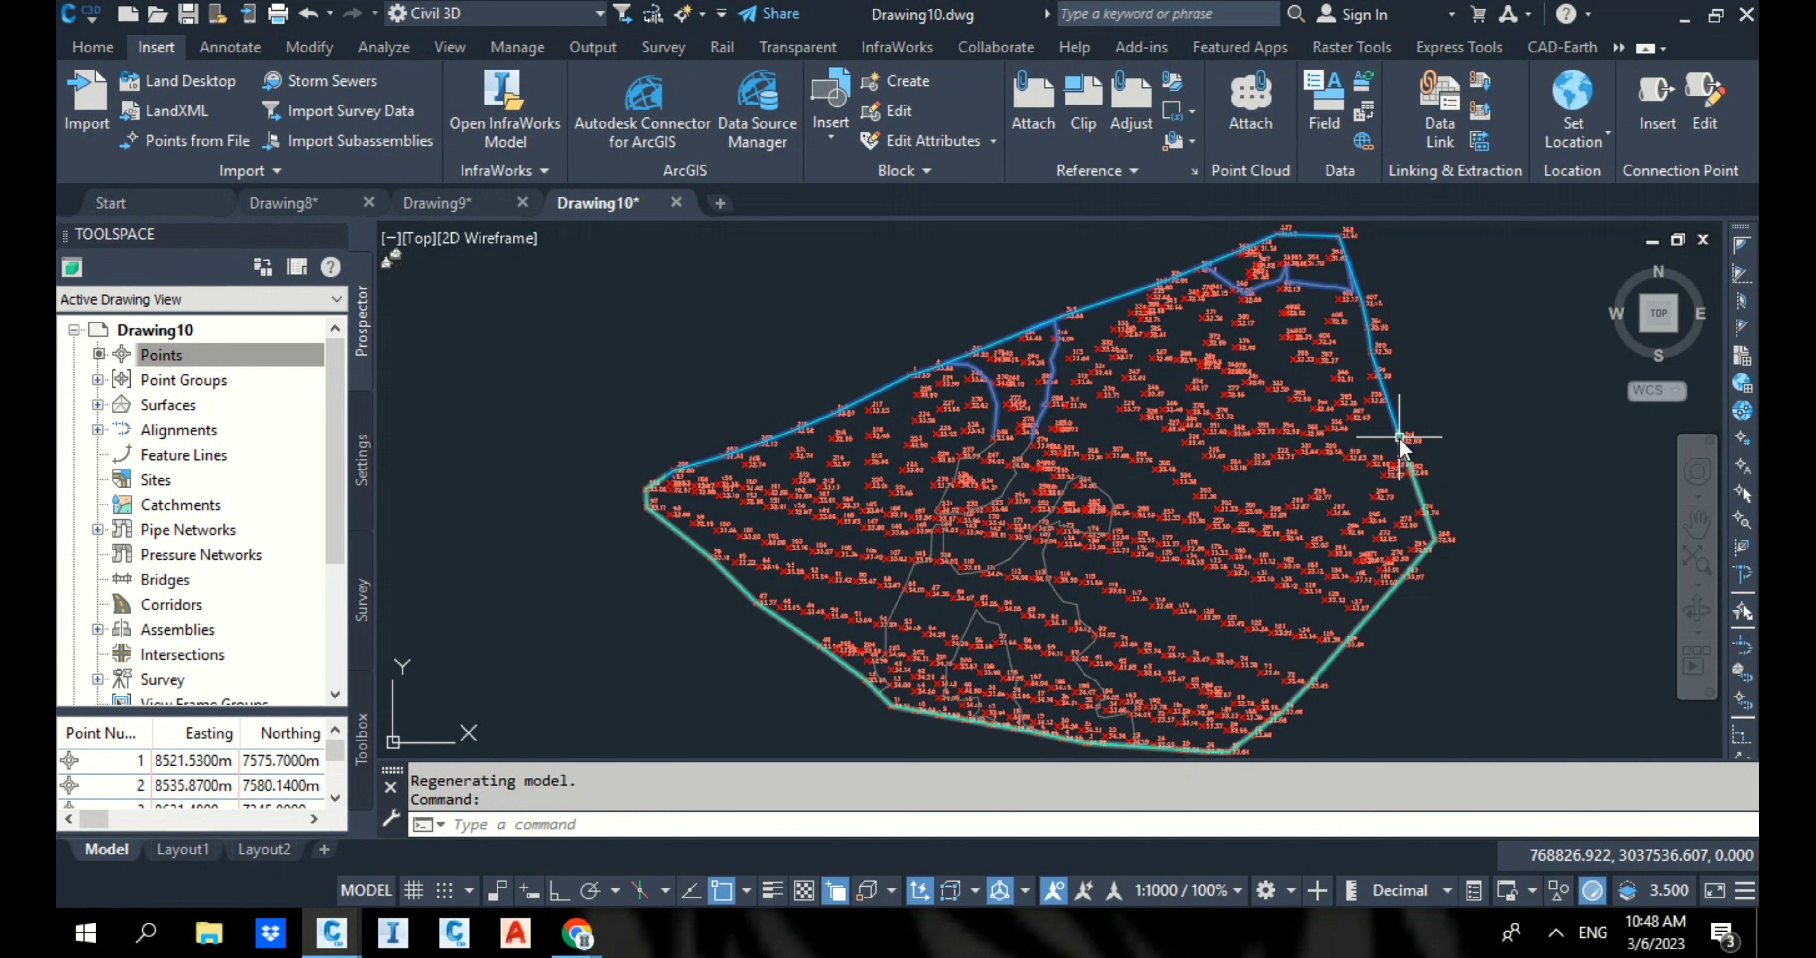
right_click(1402, 440)
click(1478, 719)
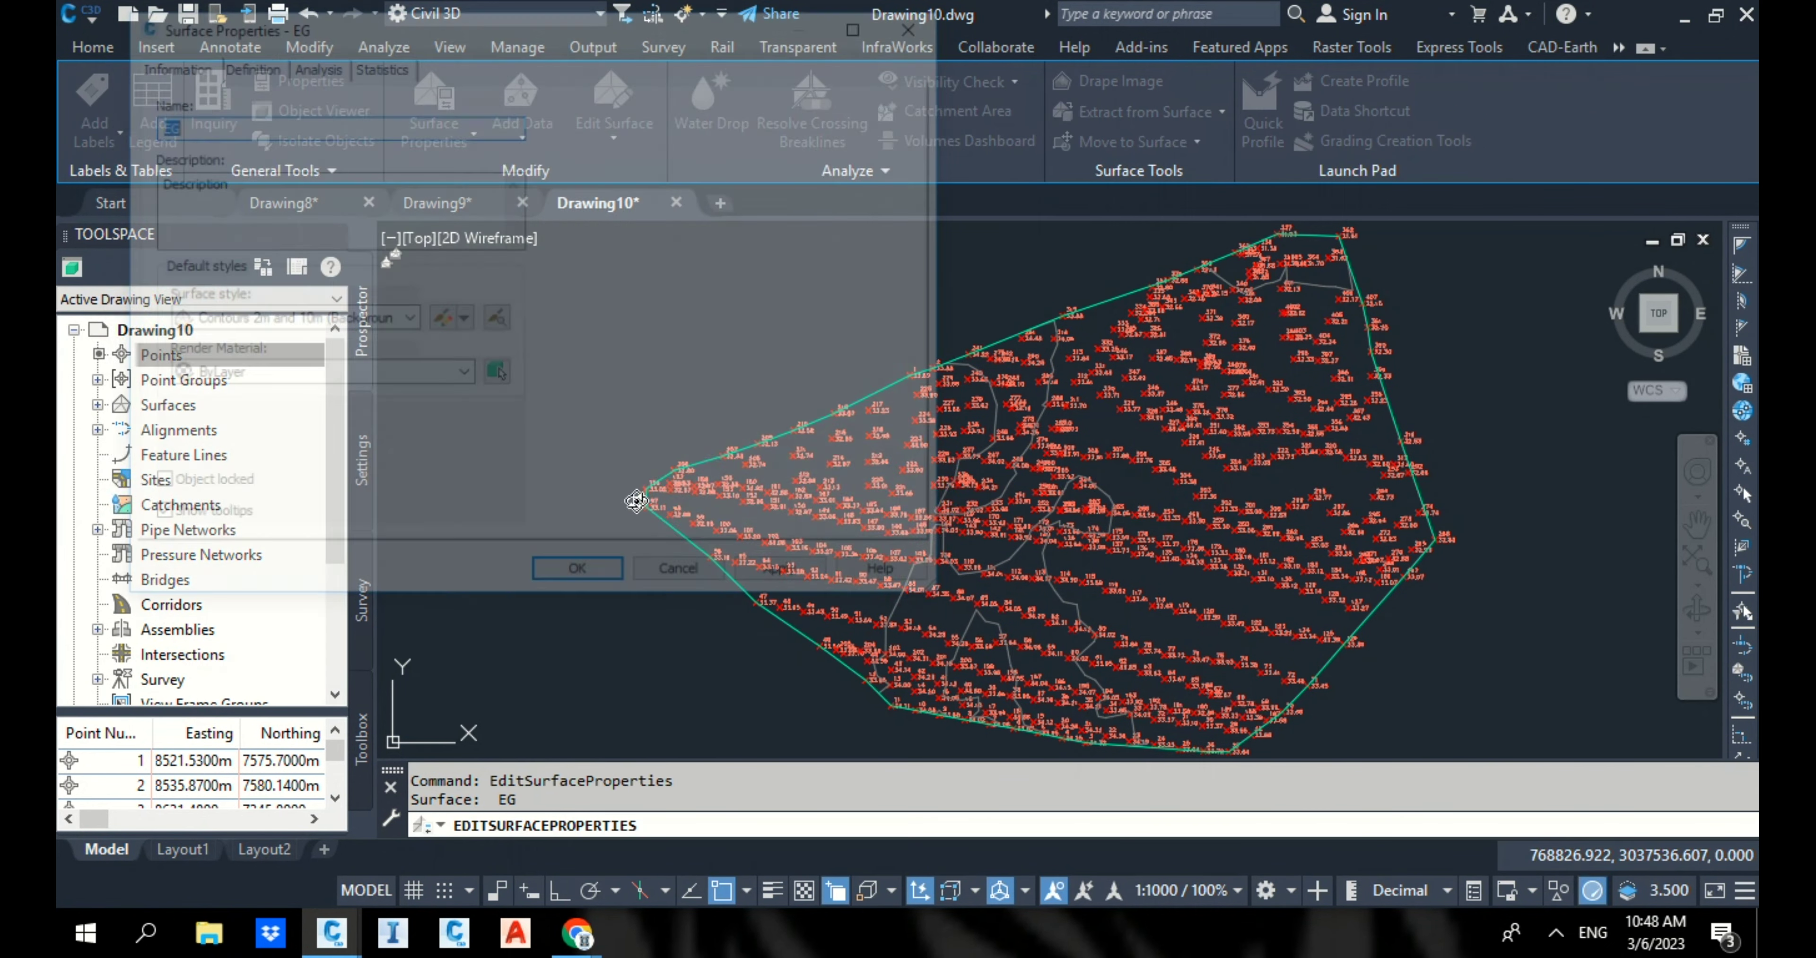
click(243, 319)
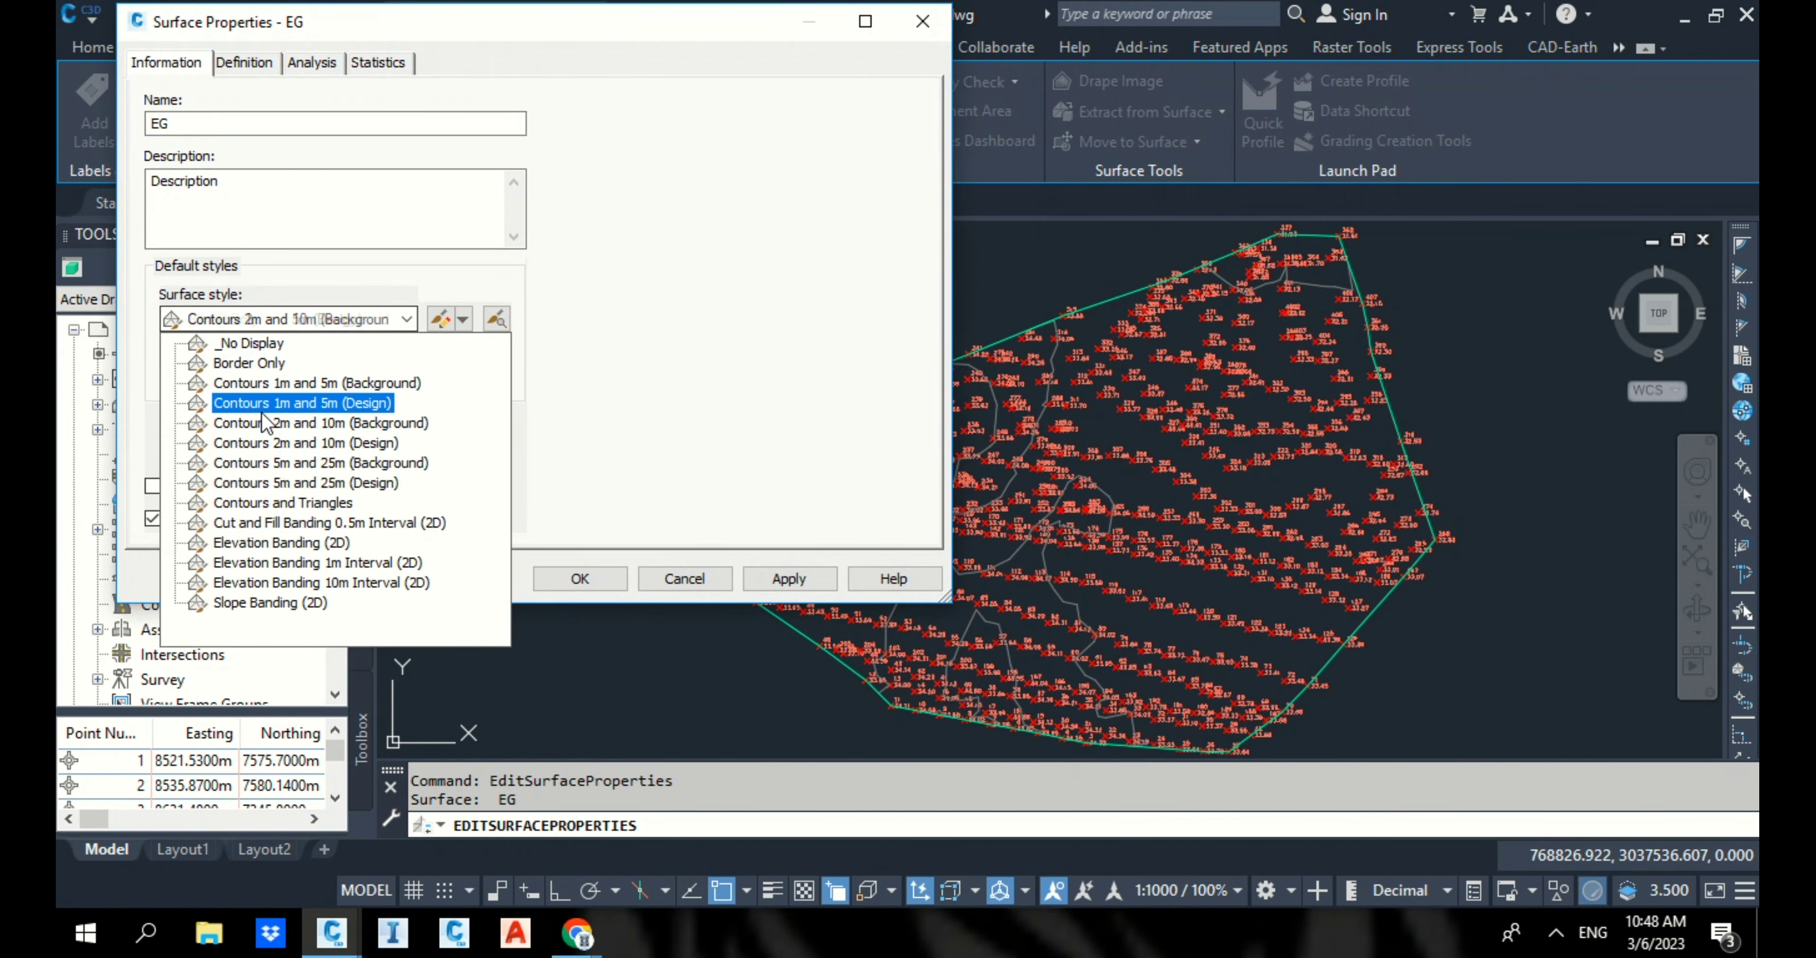
click(281, 502)
click(579, 578)
key(Escape)
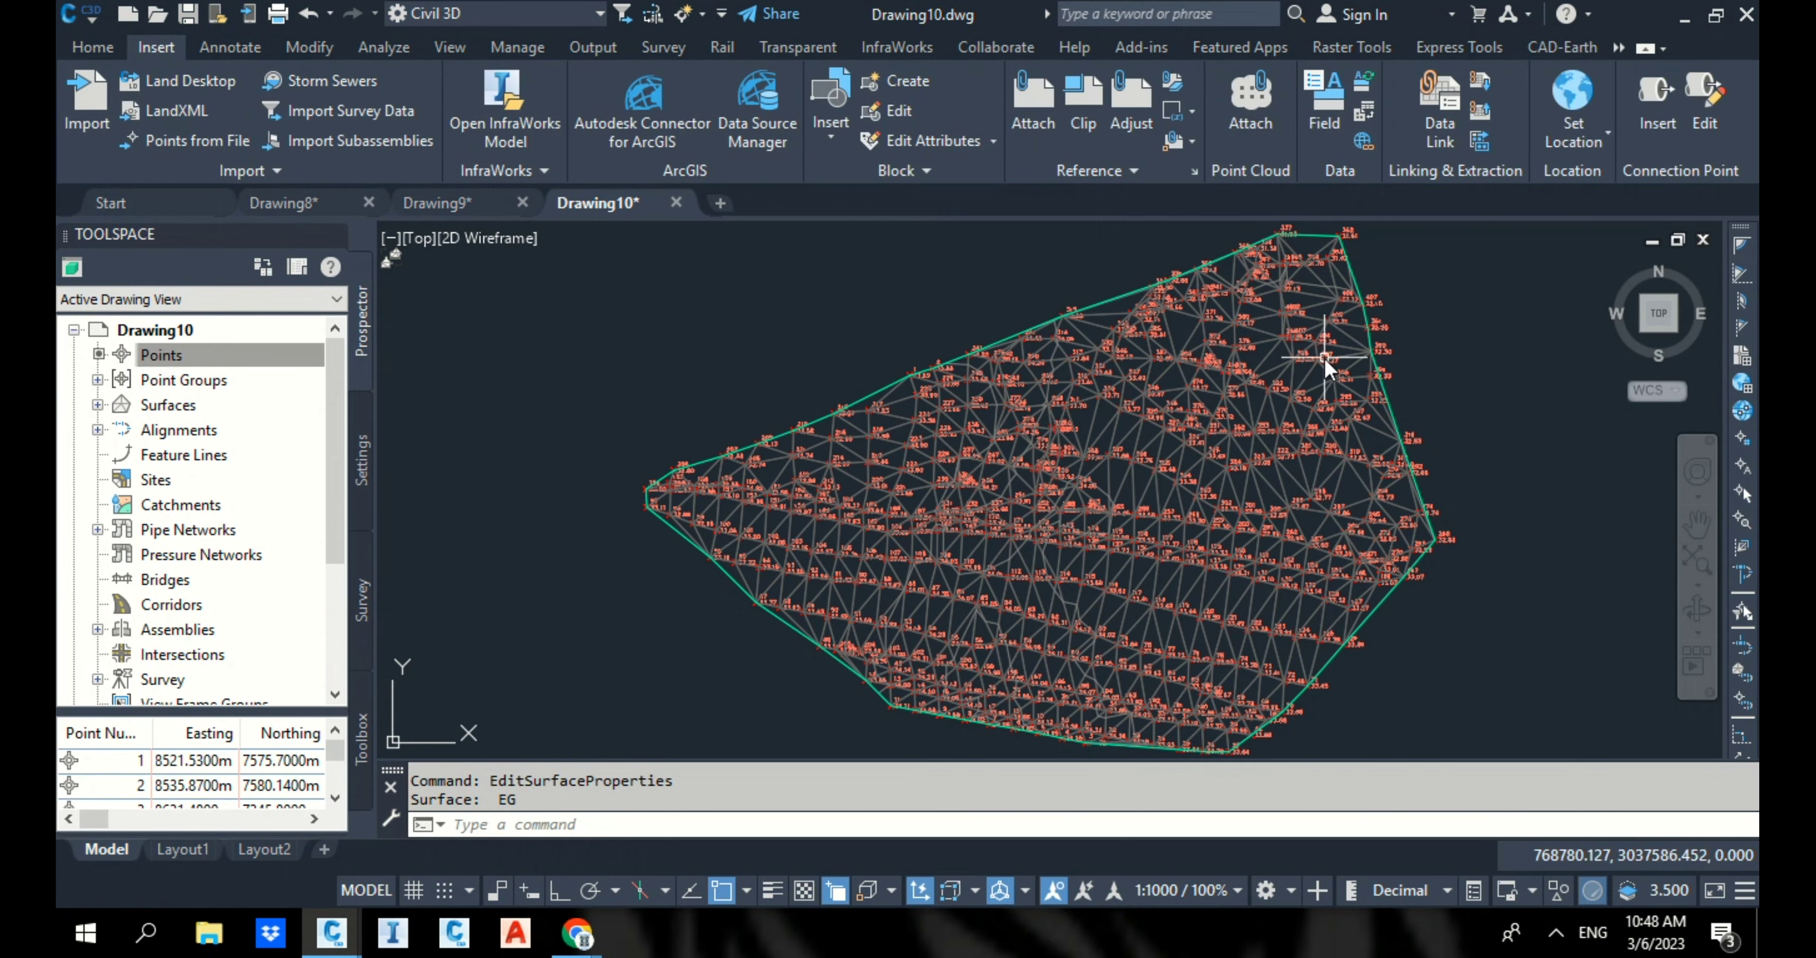
Step: Examine how the imported points line up with the triangle vertices across the EG surface
scroll(1311, 394, up, 8)
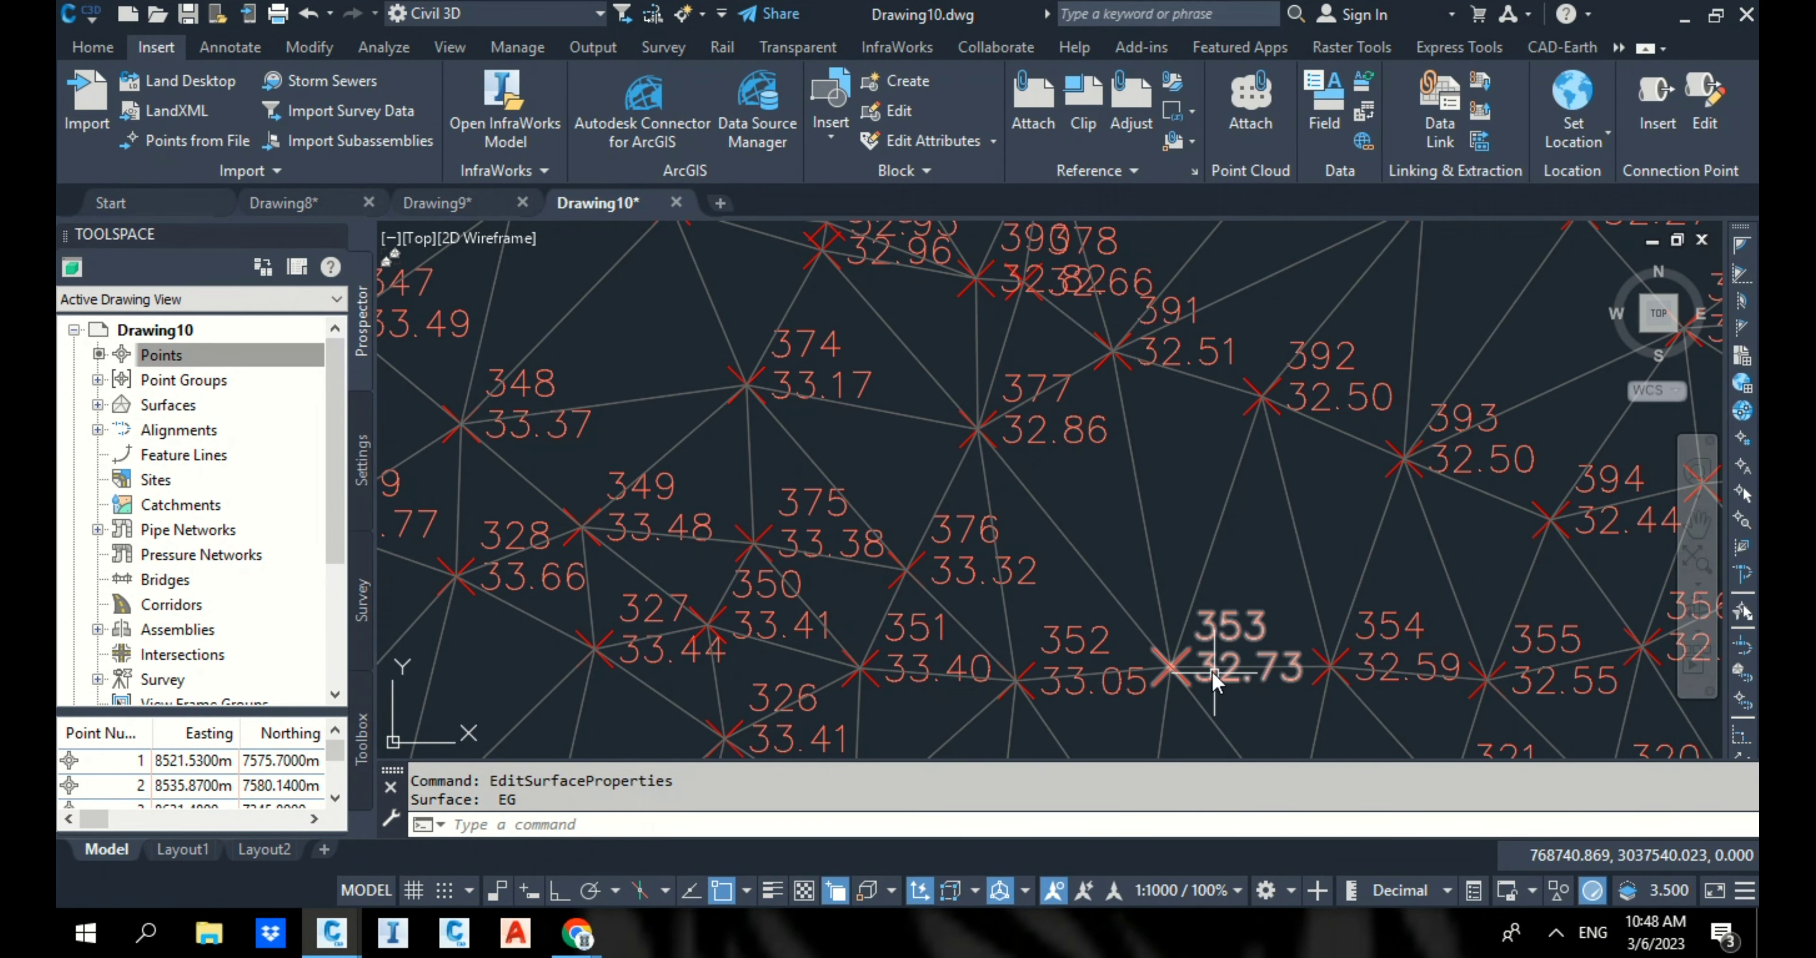
scroll(1206, 417, down, 7)
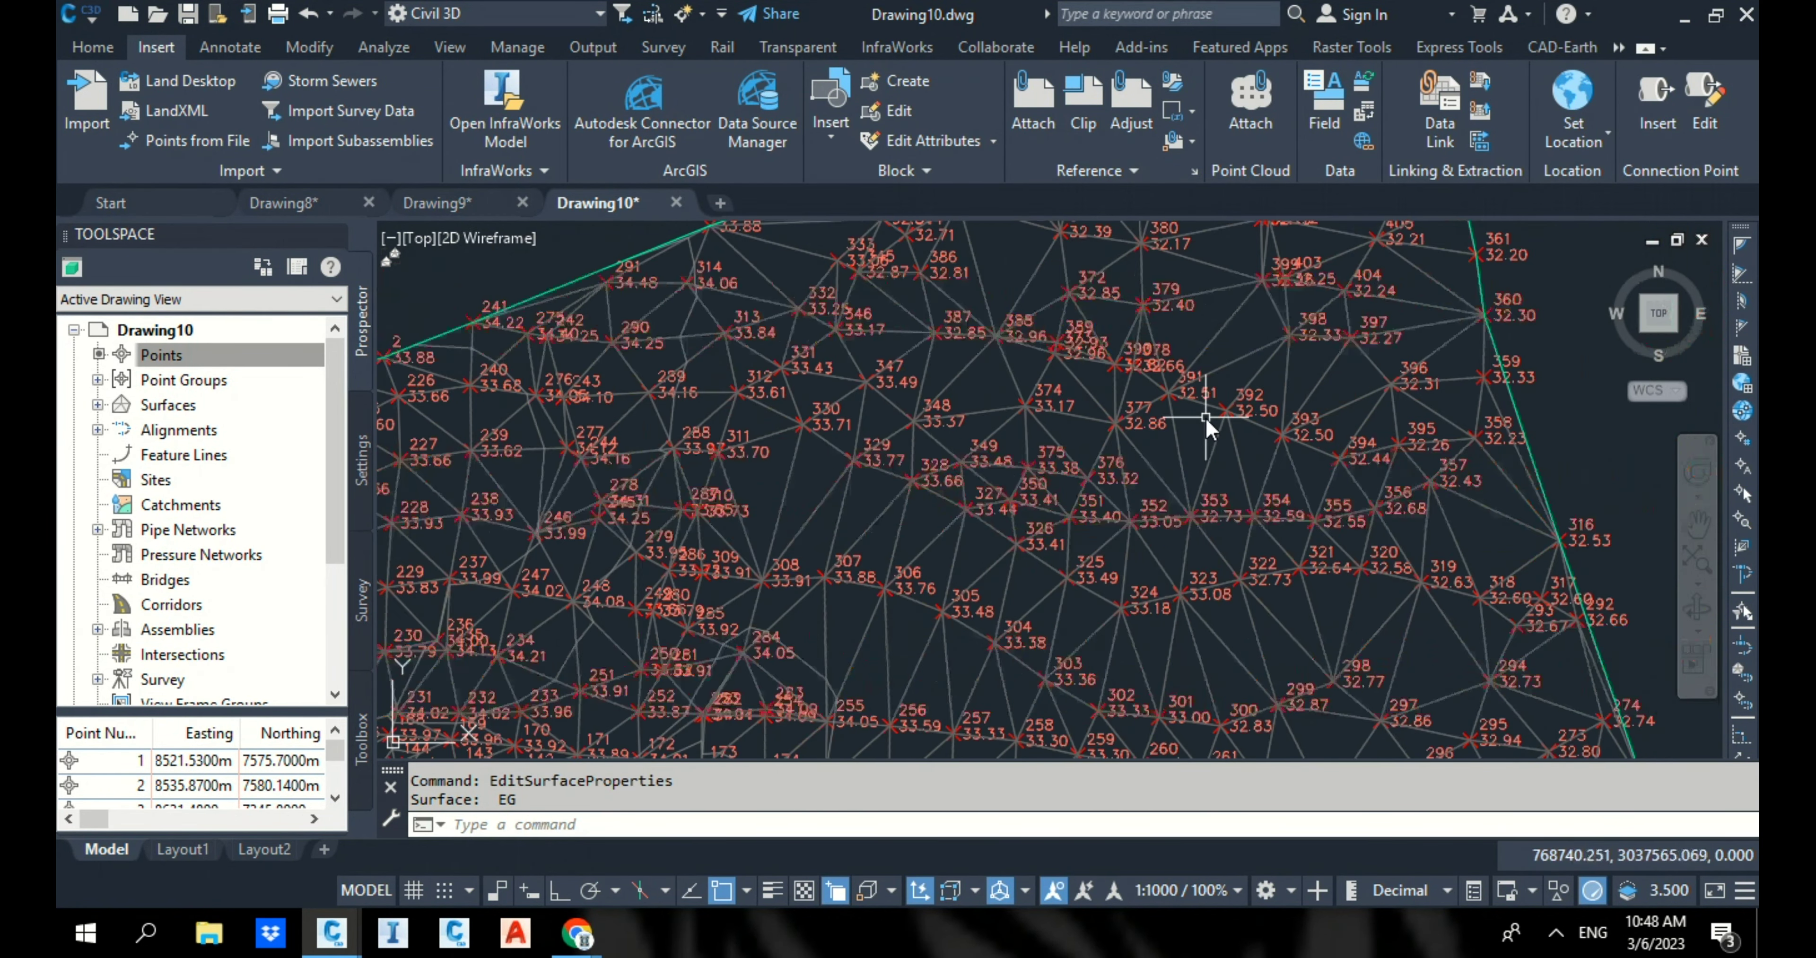
scroll(1149, 264, down, 6)
scroll(1129, 335, up, 4)
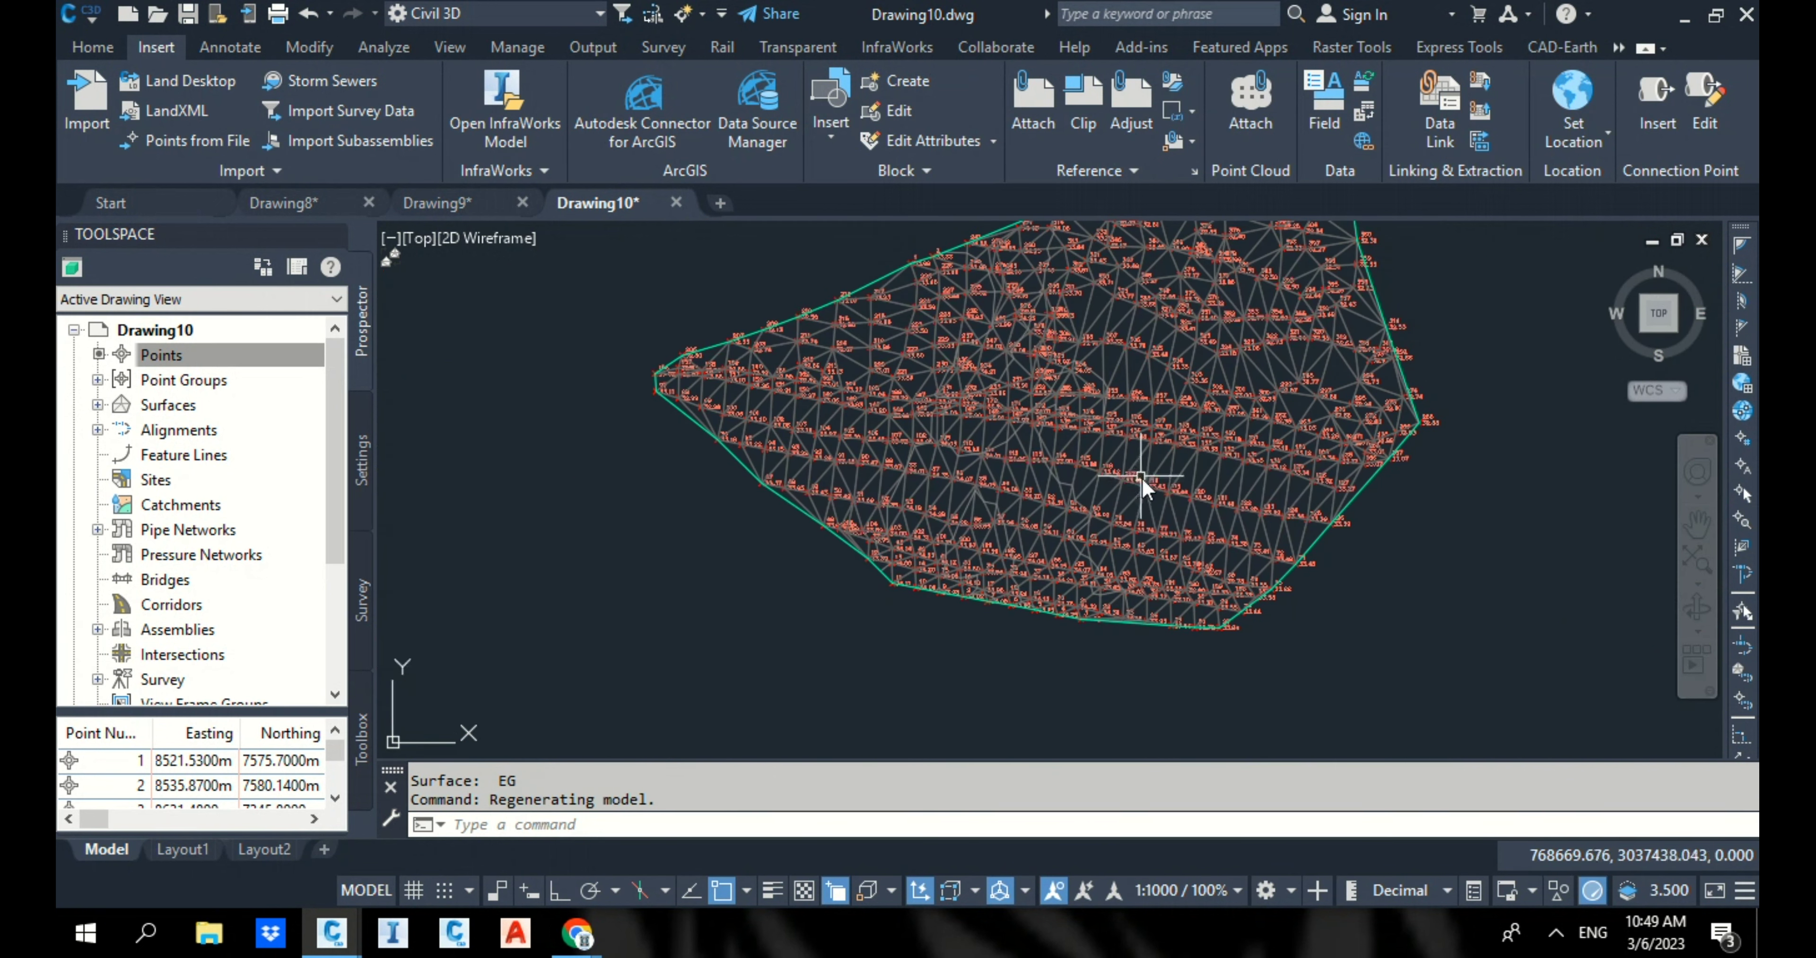
middle_drag(1172, 529, 942, 653)
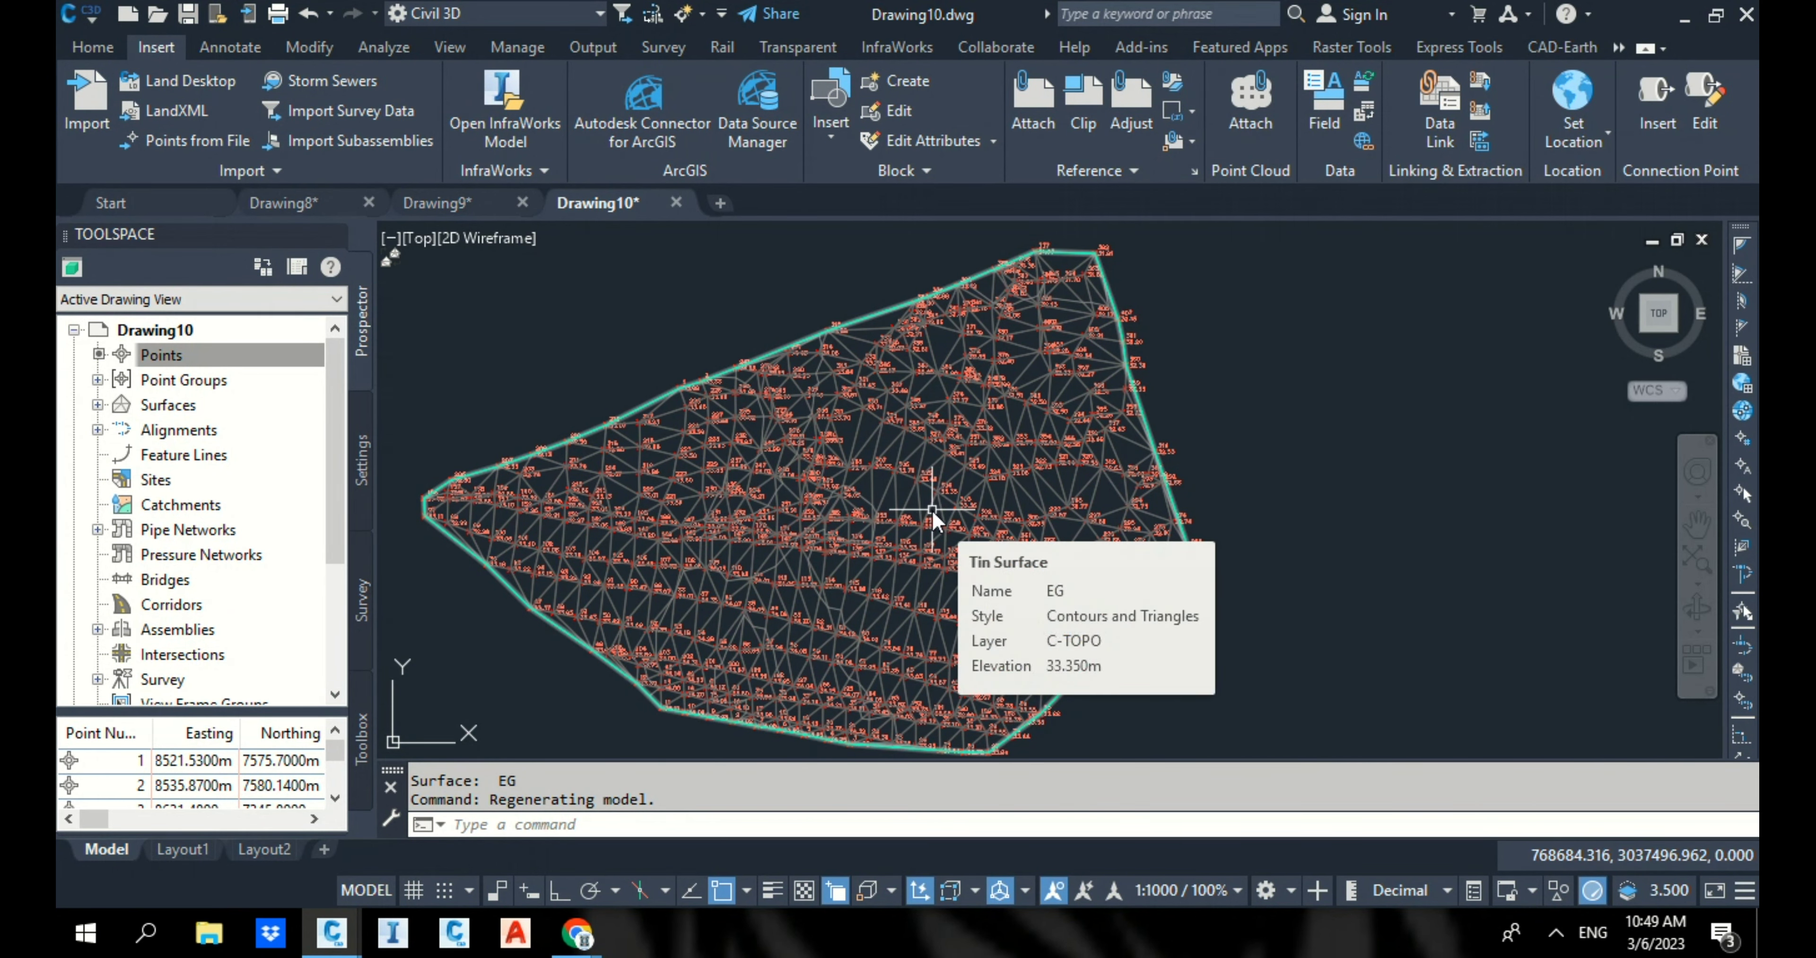
scroll(843, 399, down, 5)
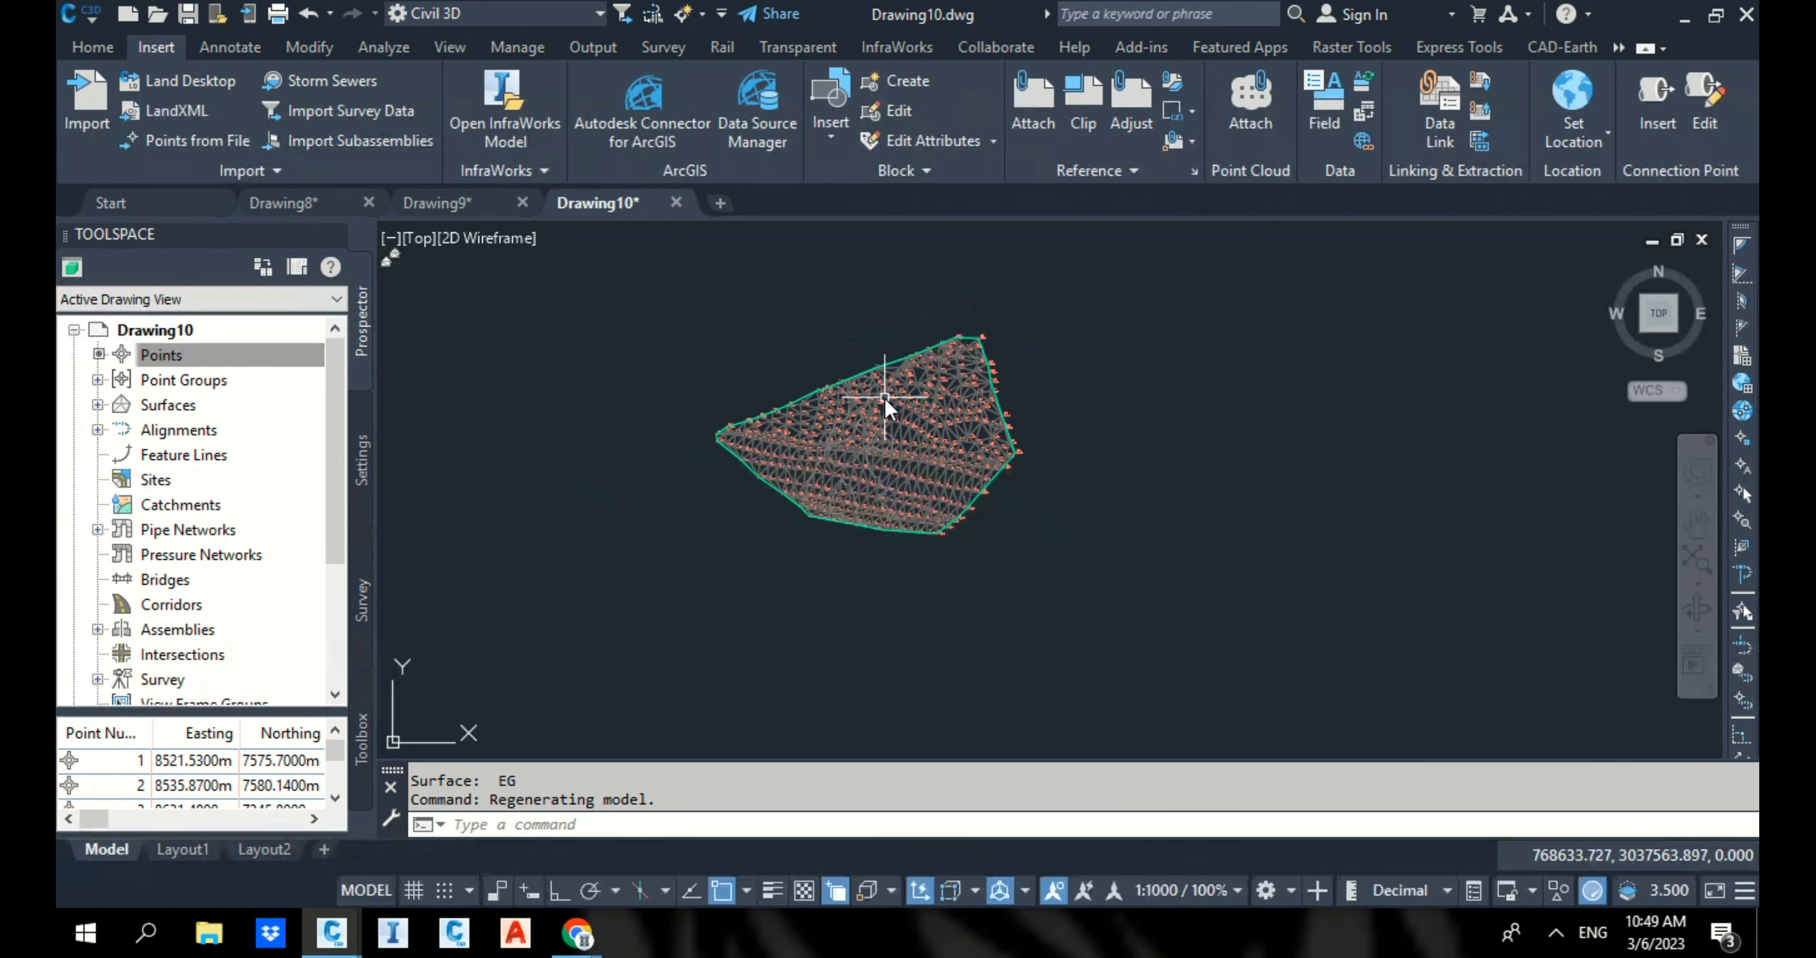
mouse_move(883, 397)
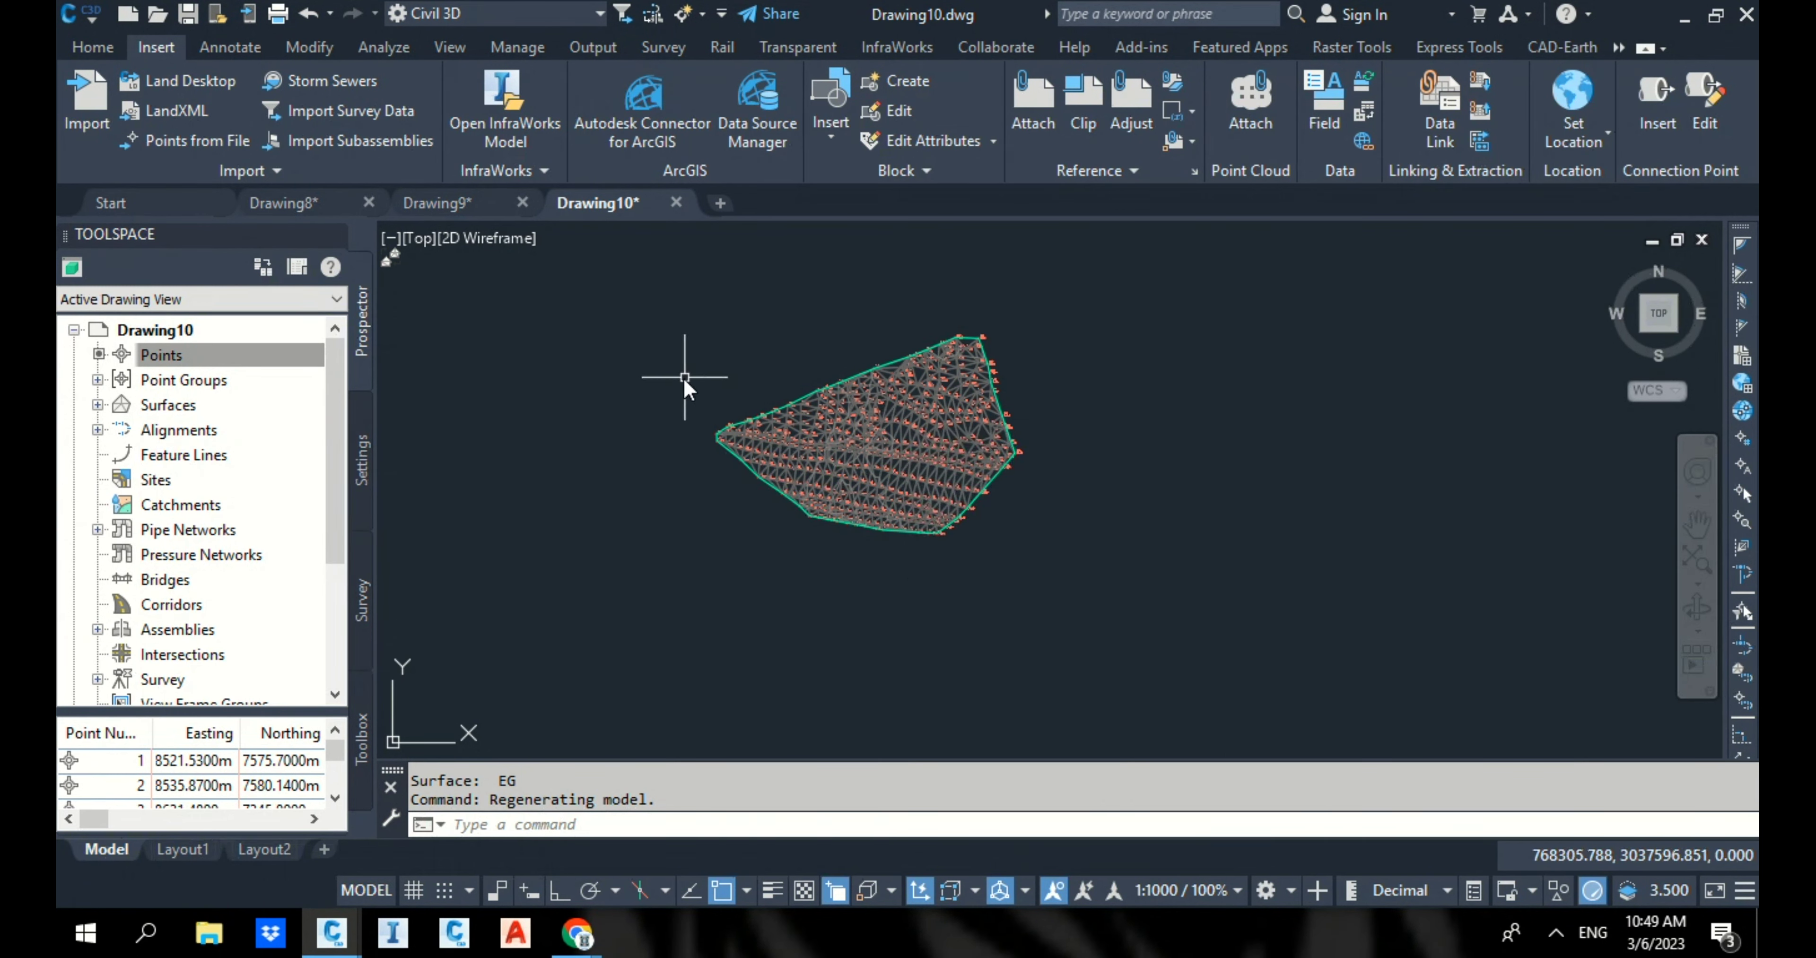
click(712, 789)
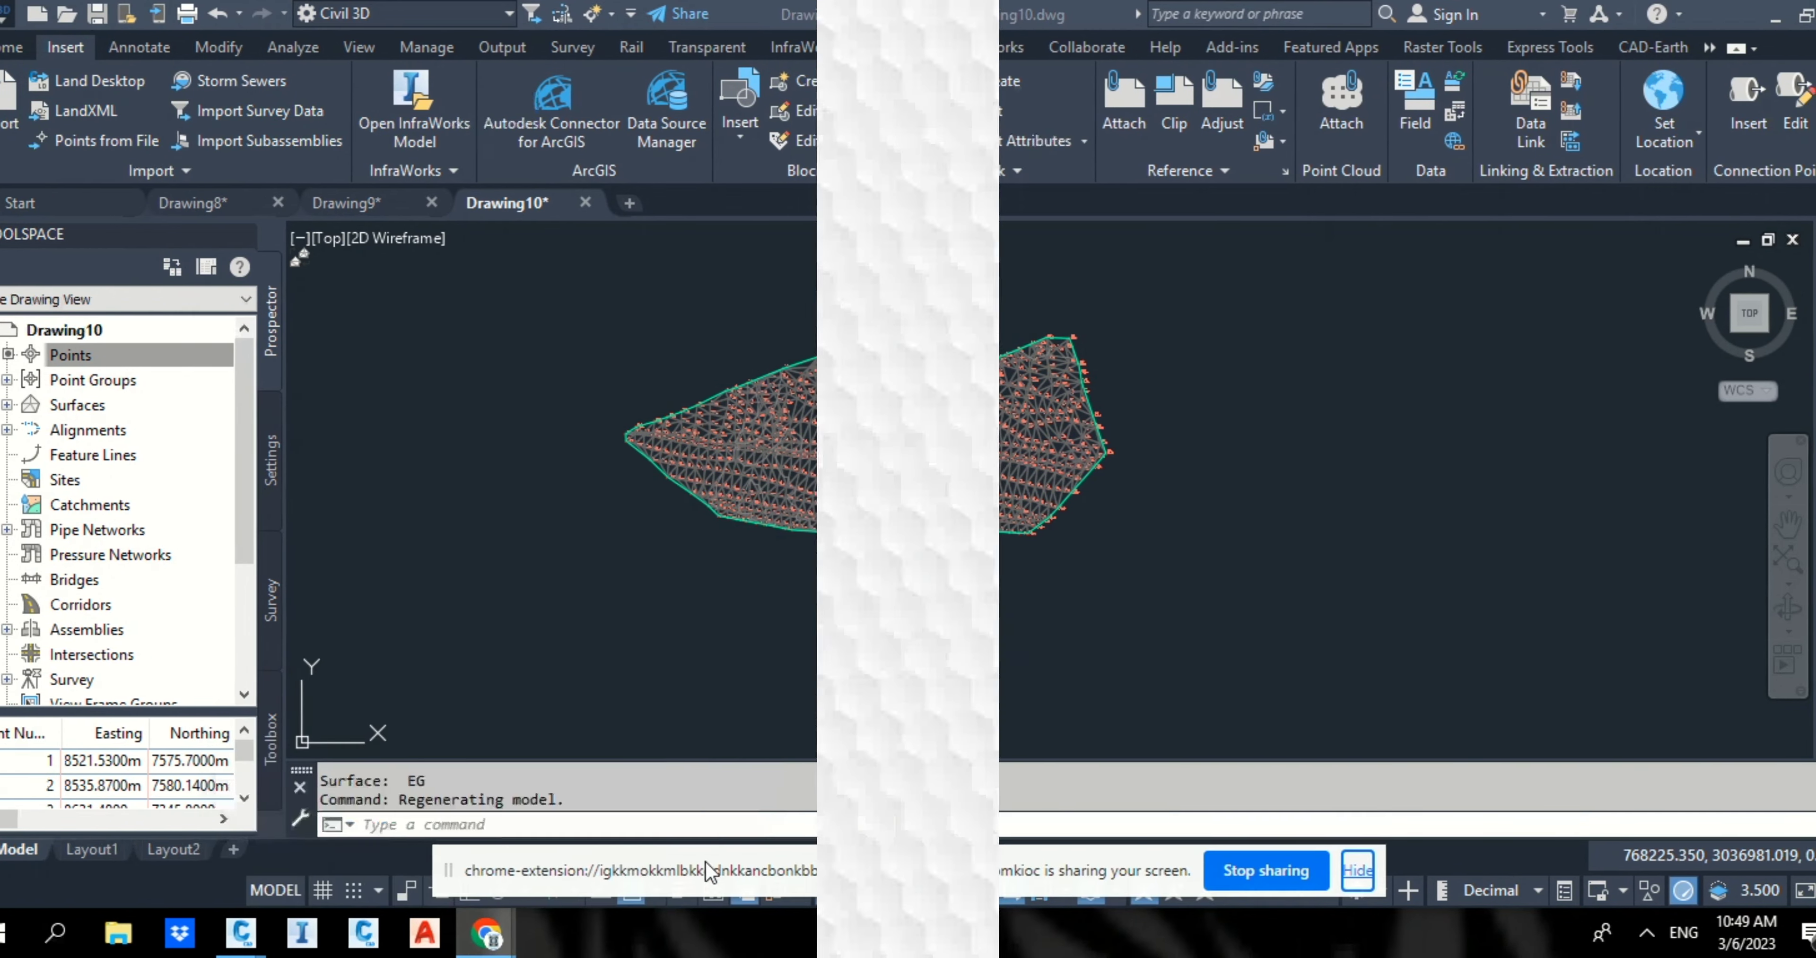